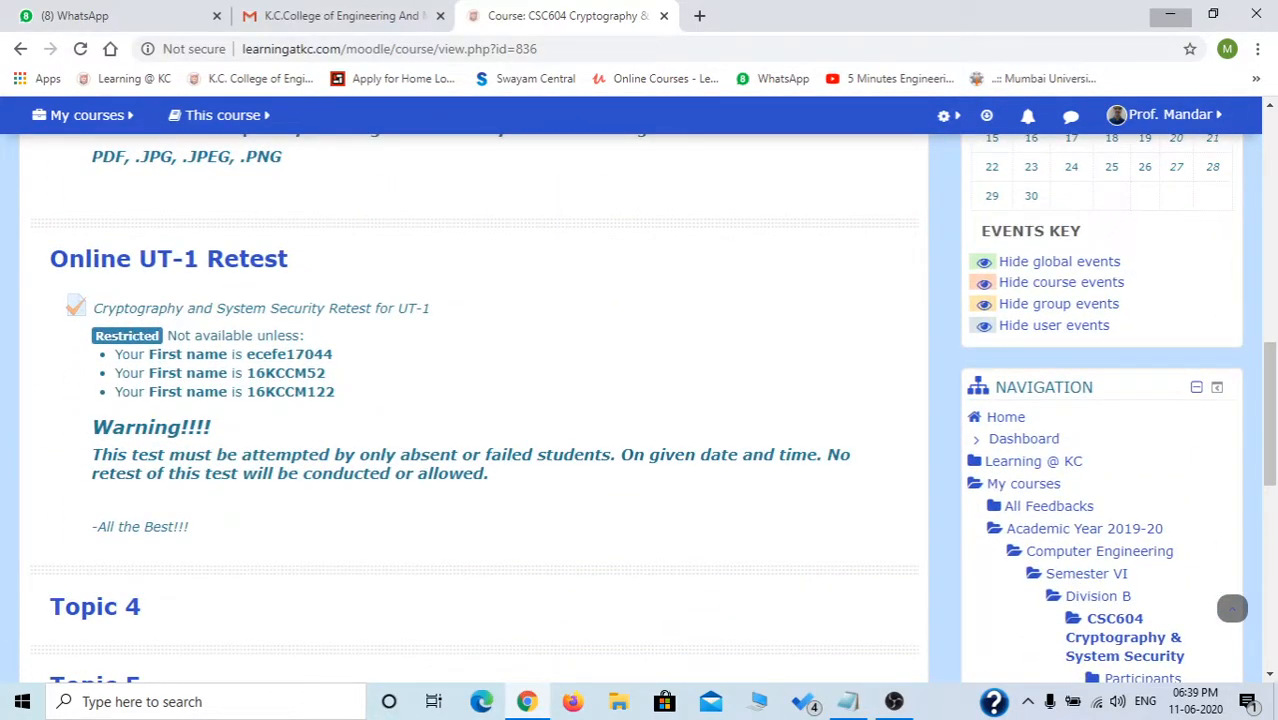
pyautogui.scroll(-1, 1232, 609)
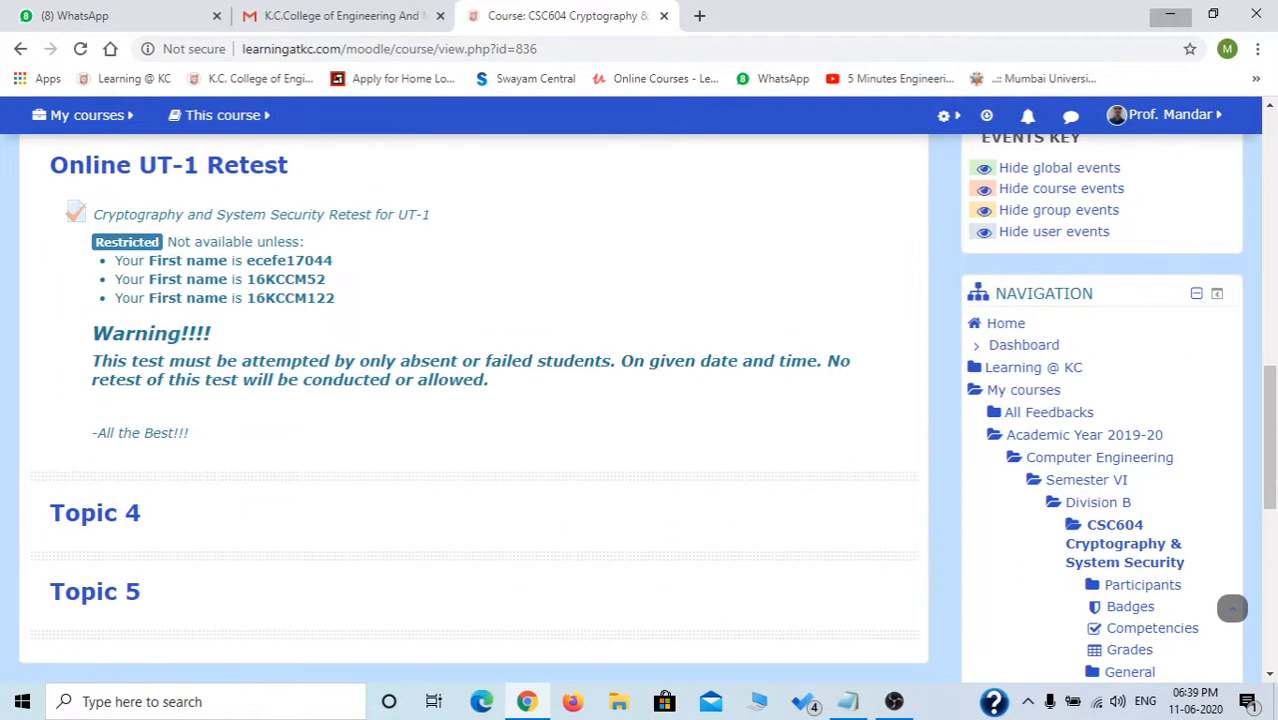
# Open the CSC604 Cryptography & System Security course from My courses.
pyautogui.scroll(5, 1232, 609)
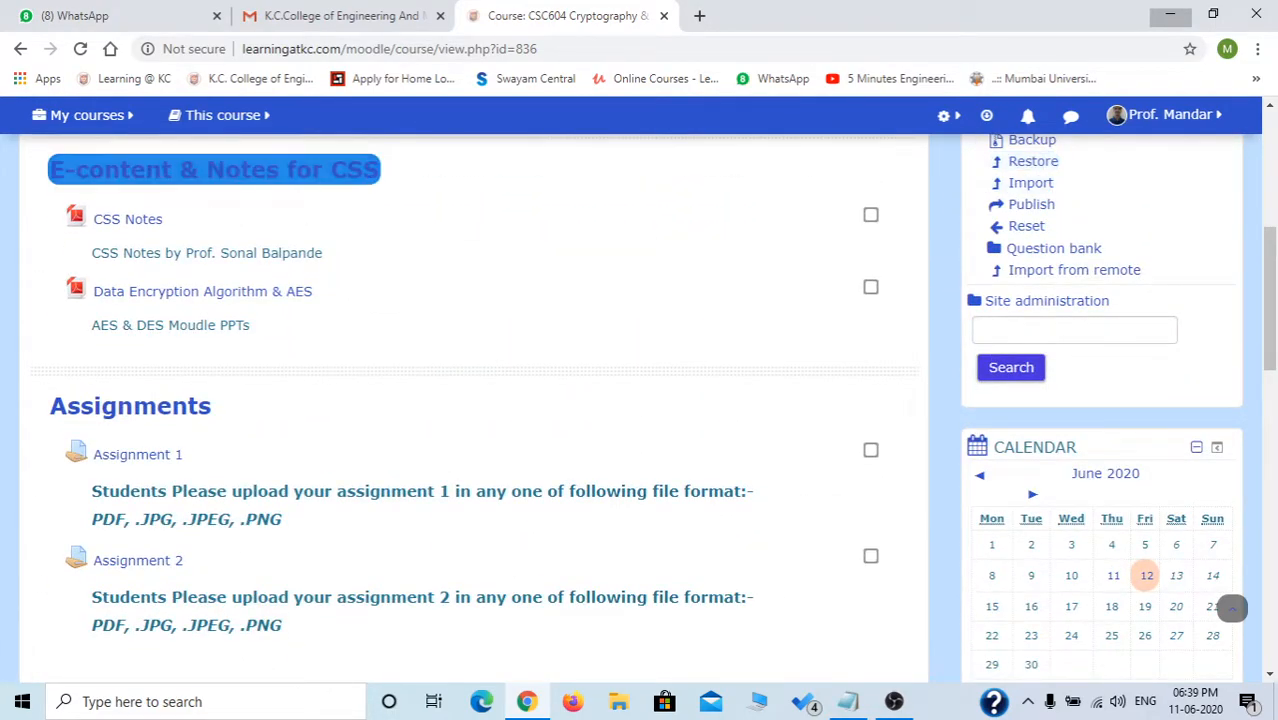
pyautogui.click(87, 115)
pyautogui.click(90, 152)
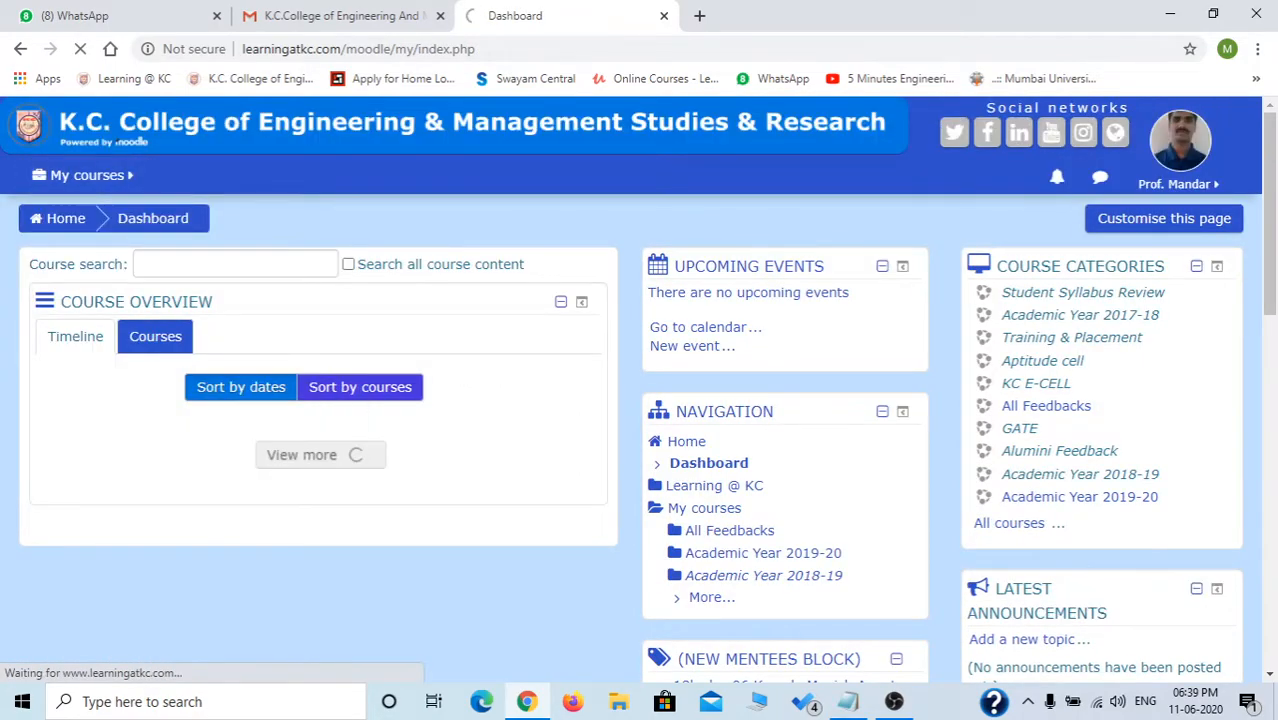
pyautogui.click(87, 175)
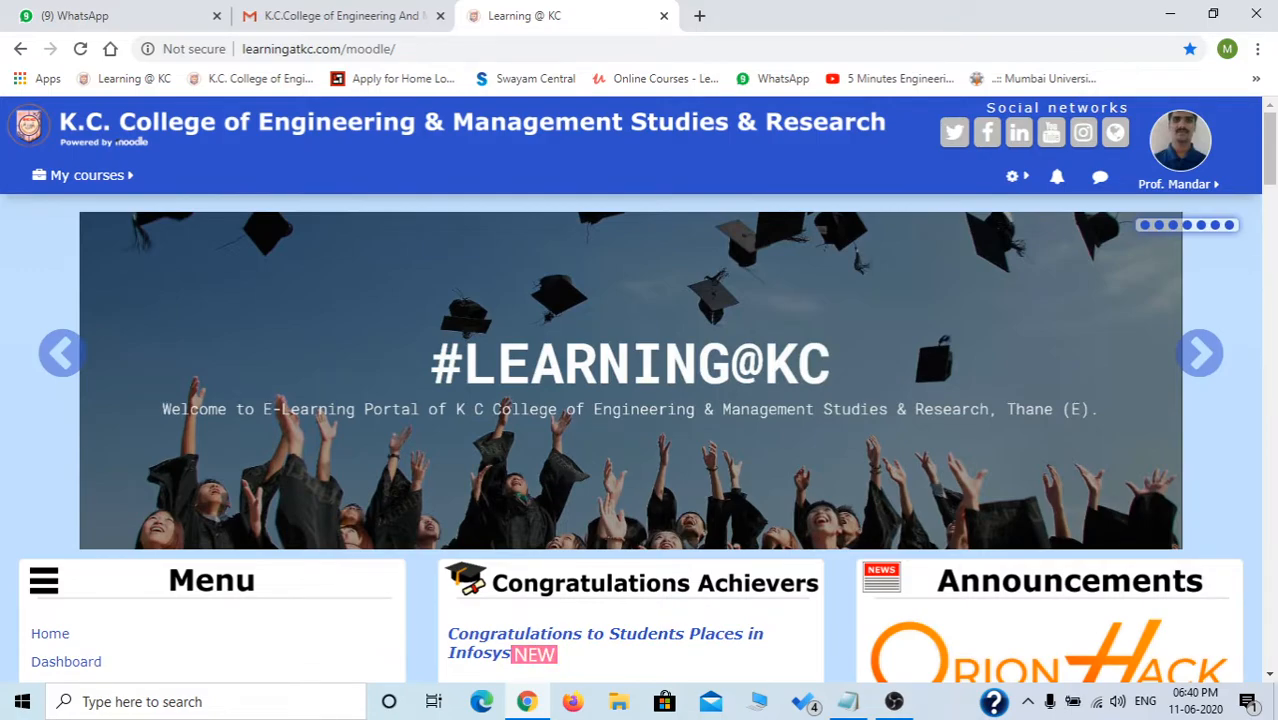
pyautogui.scroll(-3, 640, 400)
pyautogui.scroll(3, 640, 400)
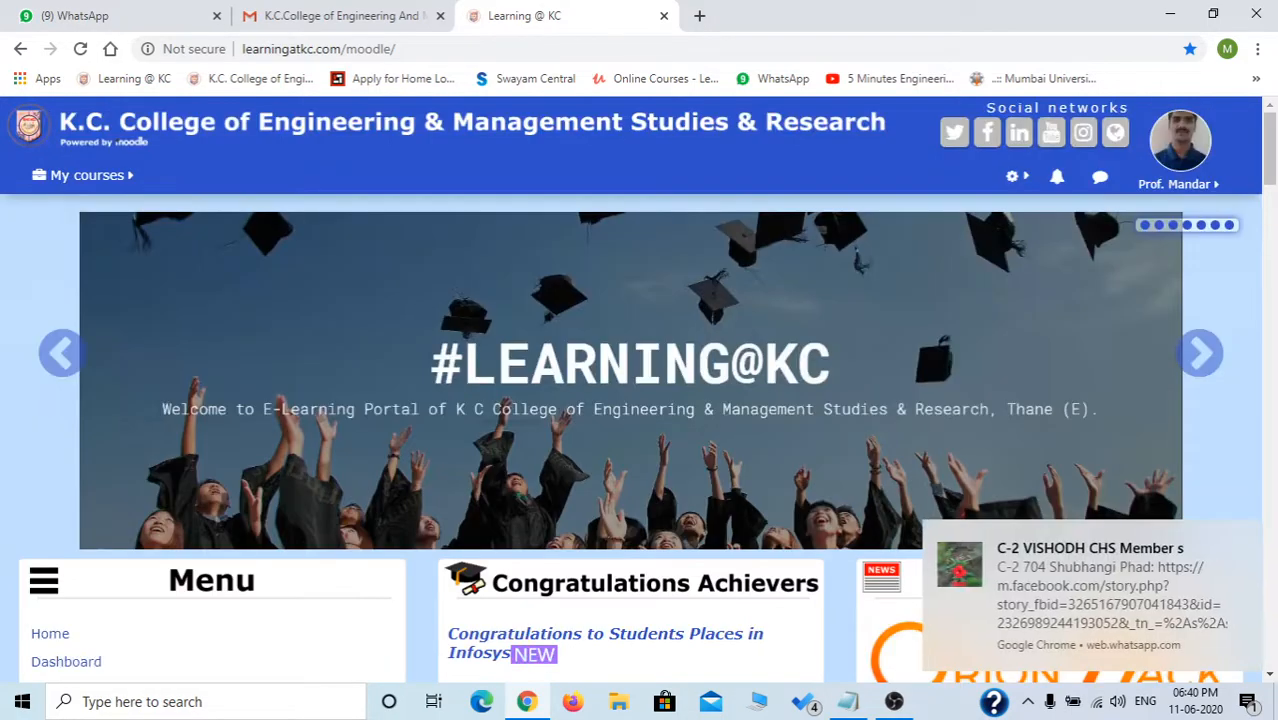
pyautogui.moveTo(86, 175)
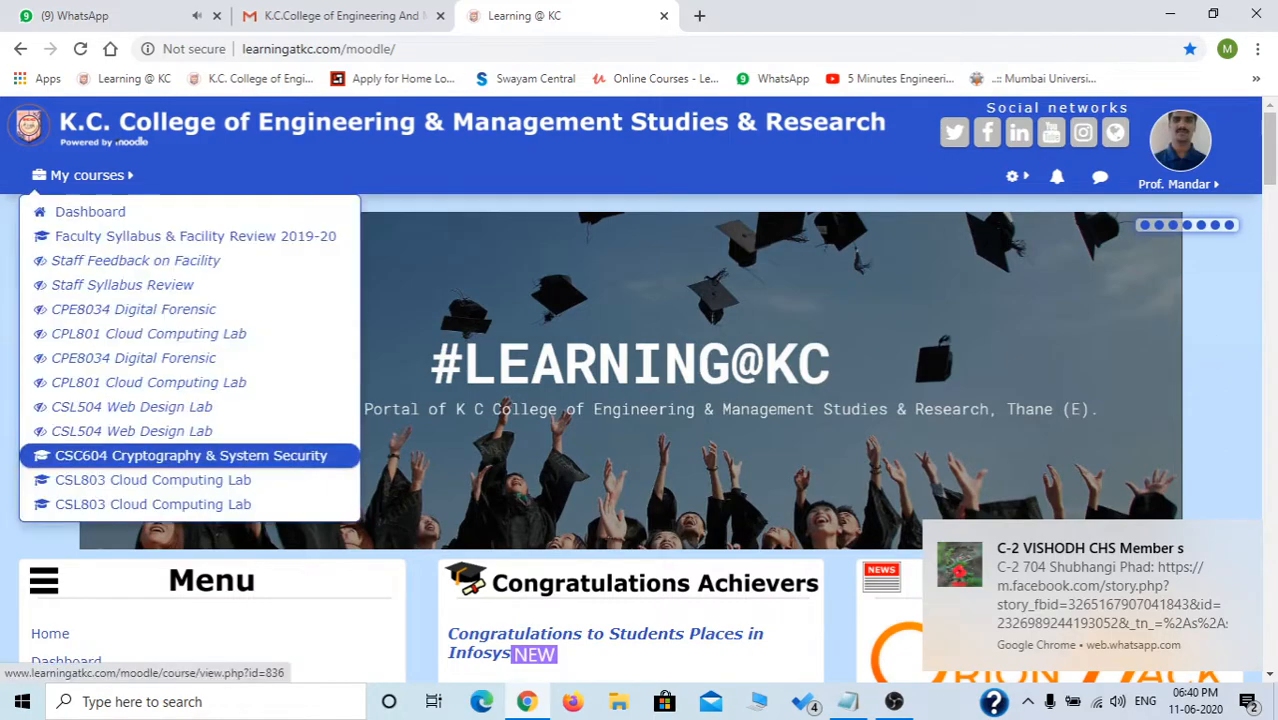
pyautogui.click(190, 455)
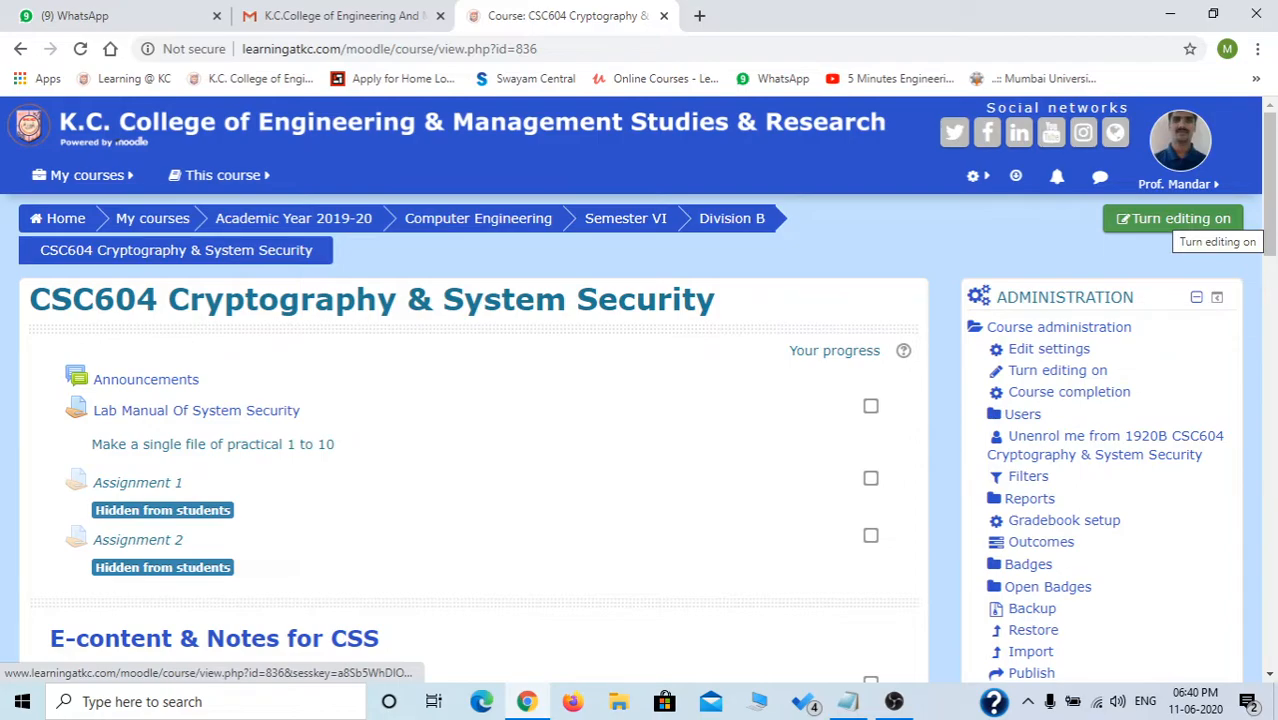
# Turn editing on and scroll down to the Online UT-1 Retest section.
pyautogui.click(1176, 220)
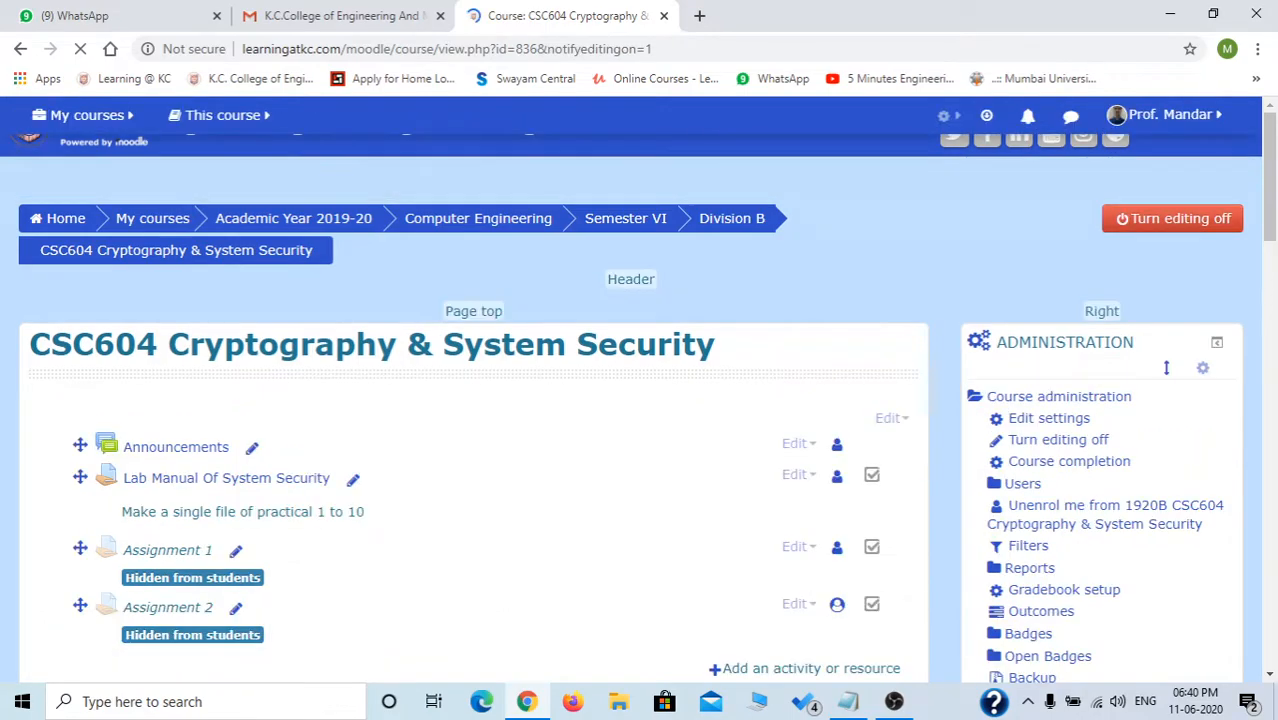
pyautogui.scroll(-5, 1232, 608)
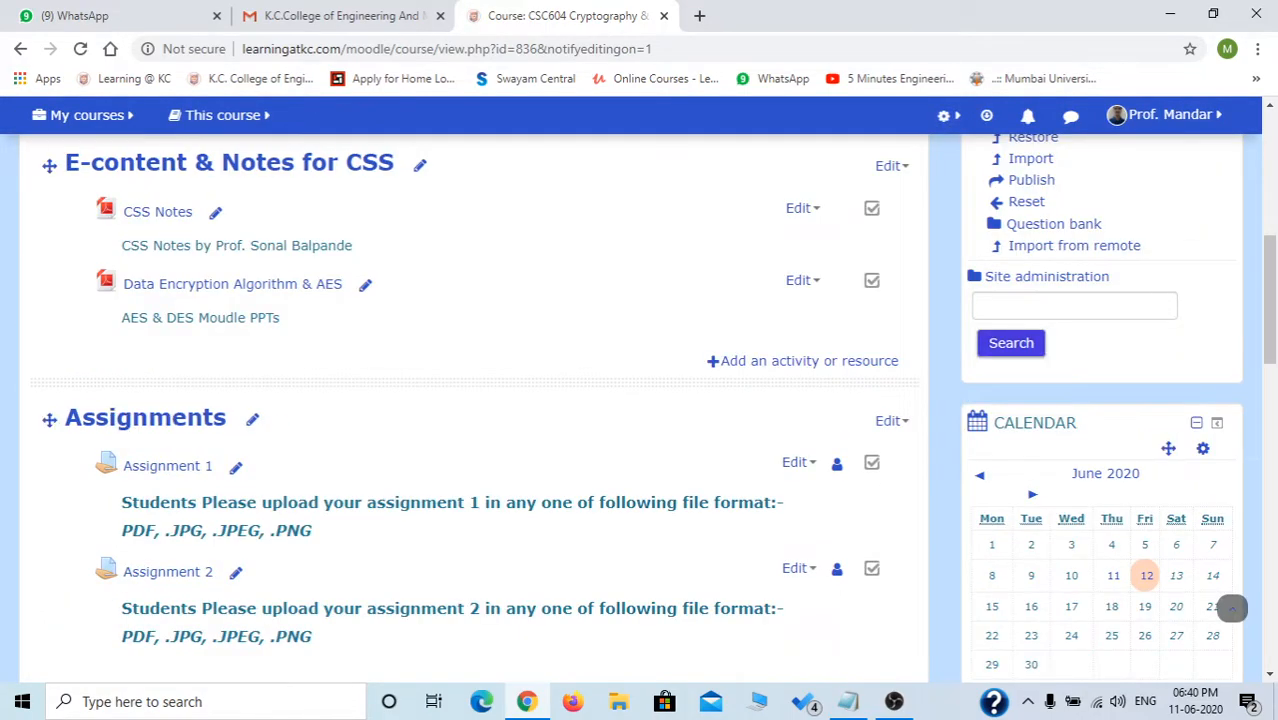
pyautogui.scroll(-5, 1232, 608)
pyautogui.scroll(-4, 1232, 608)
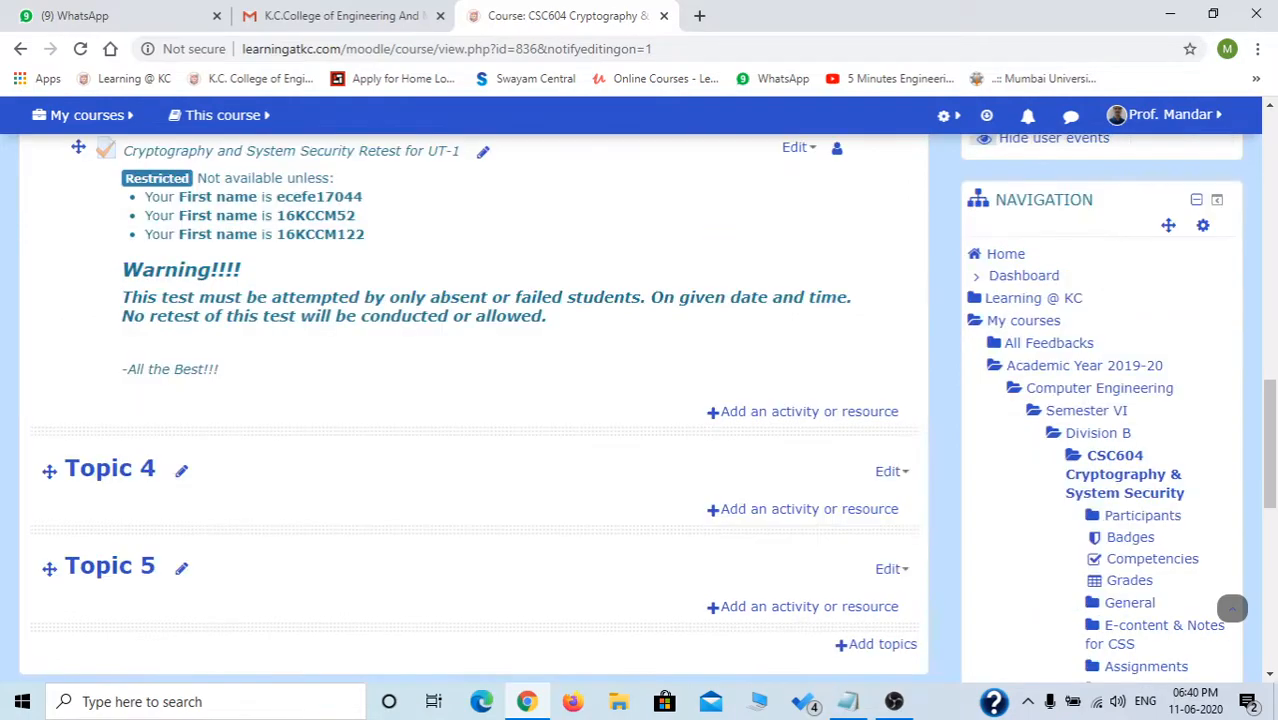
pyautogui.scroll(2, 1232, 608)
pyautogui.scroll(4, 1232, 608)
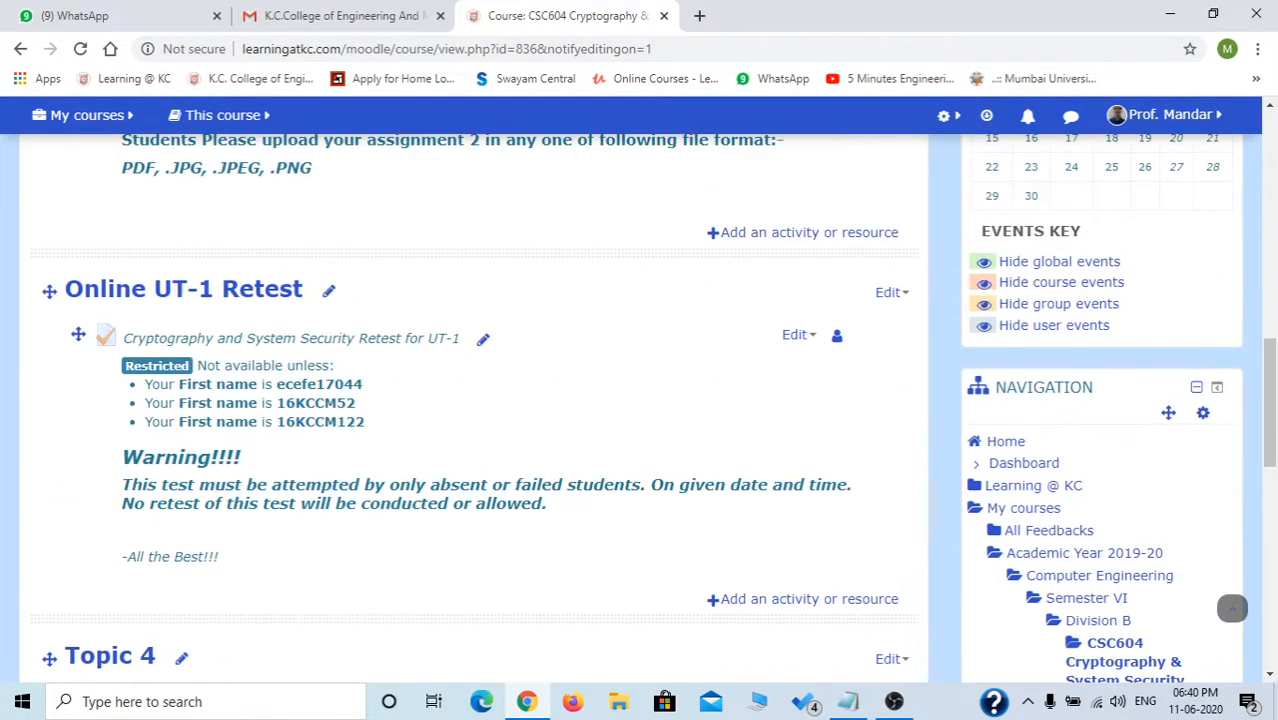
pyautogui.scroll(-2, 1232, 608)
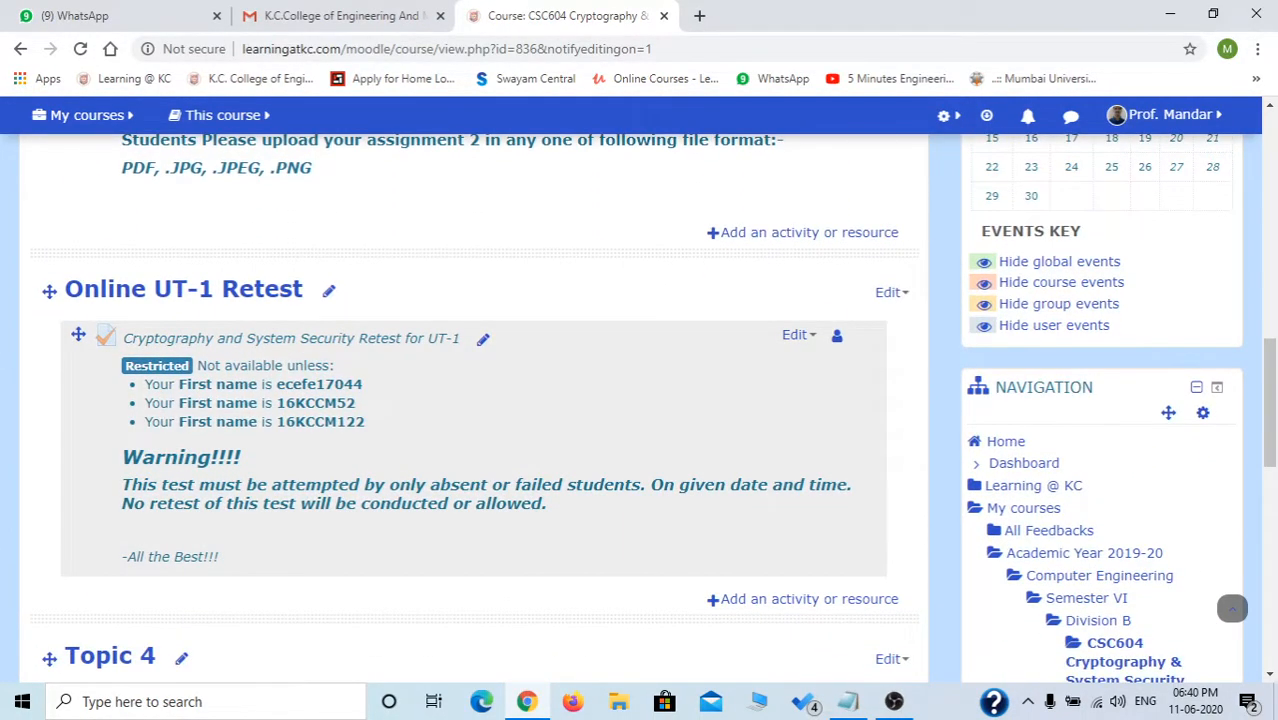
pyautogui.scroll(-1, 1232, 608)
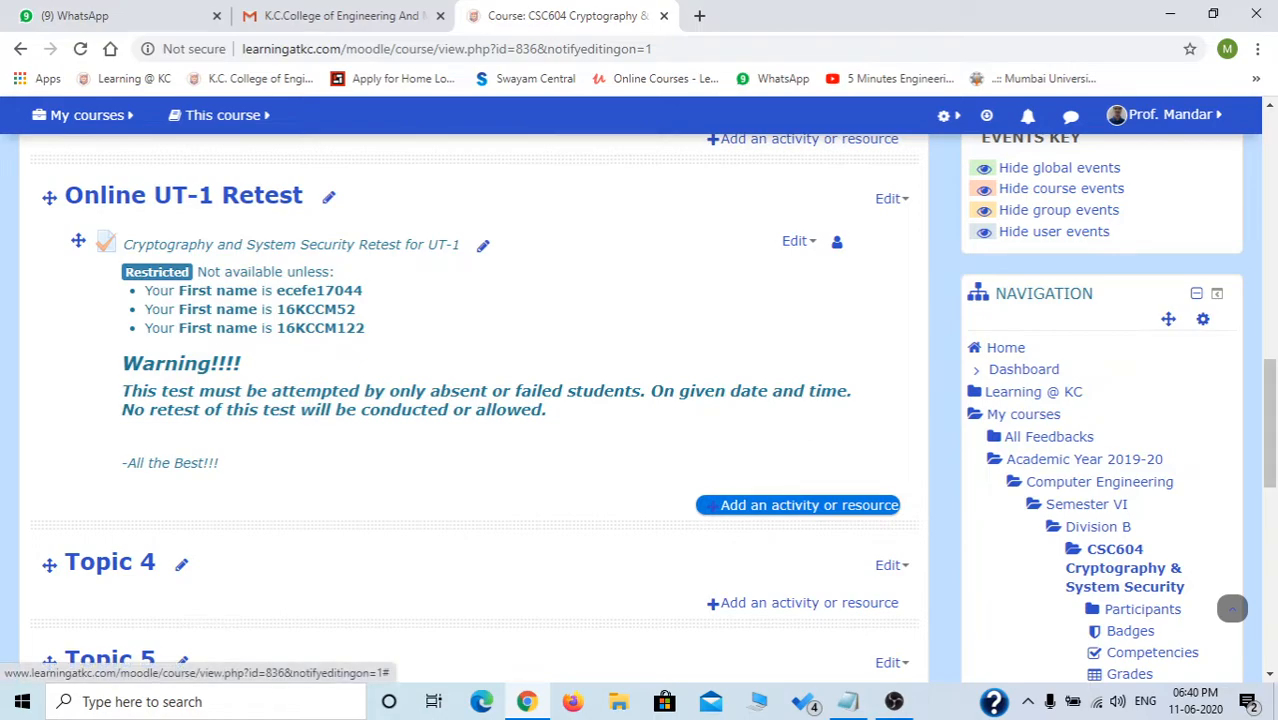
# Add a Quiz activity to the Online UT-1 Retest section through the activity chooser.
pyautogui.click(706, 505)
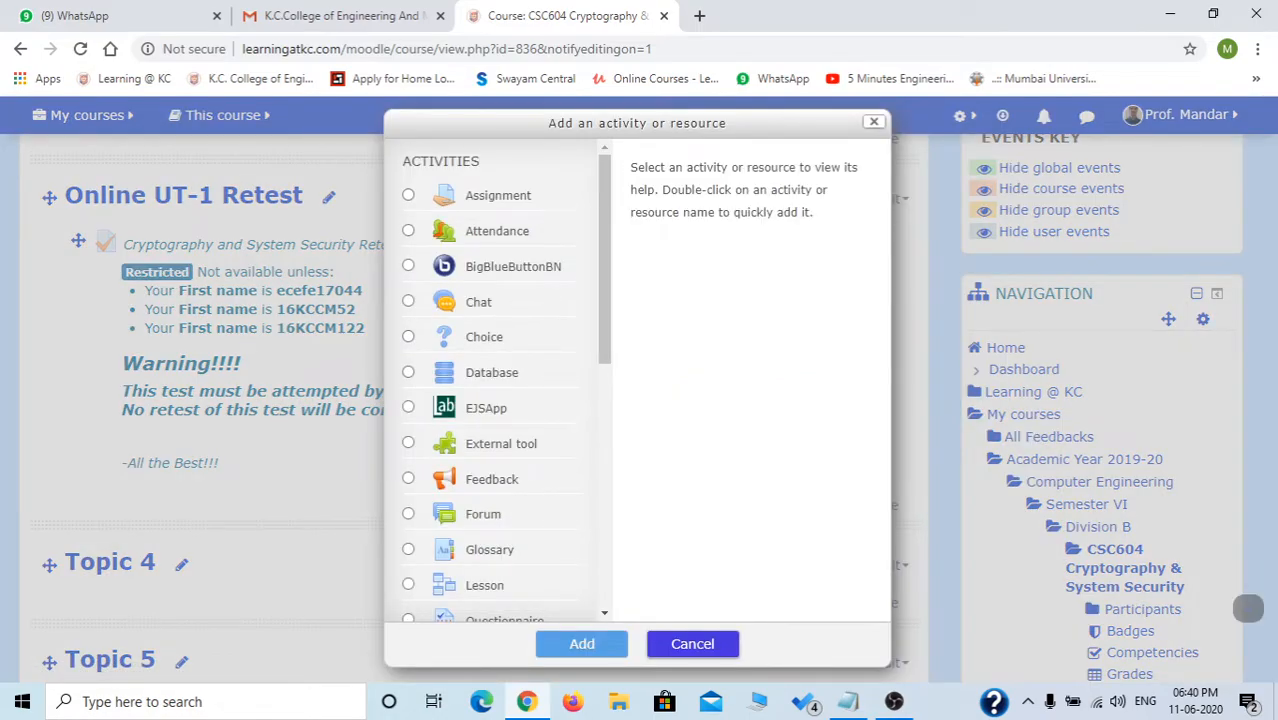
pyautogui.scroll(-1, 495, 385)
pyautogui.click(408, 561)
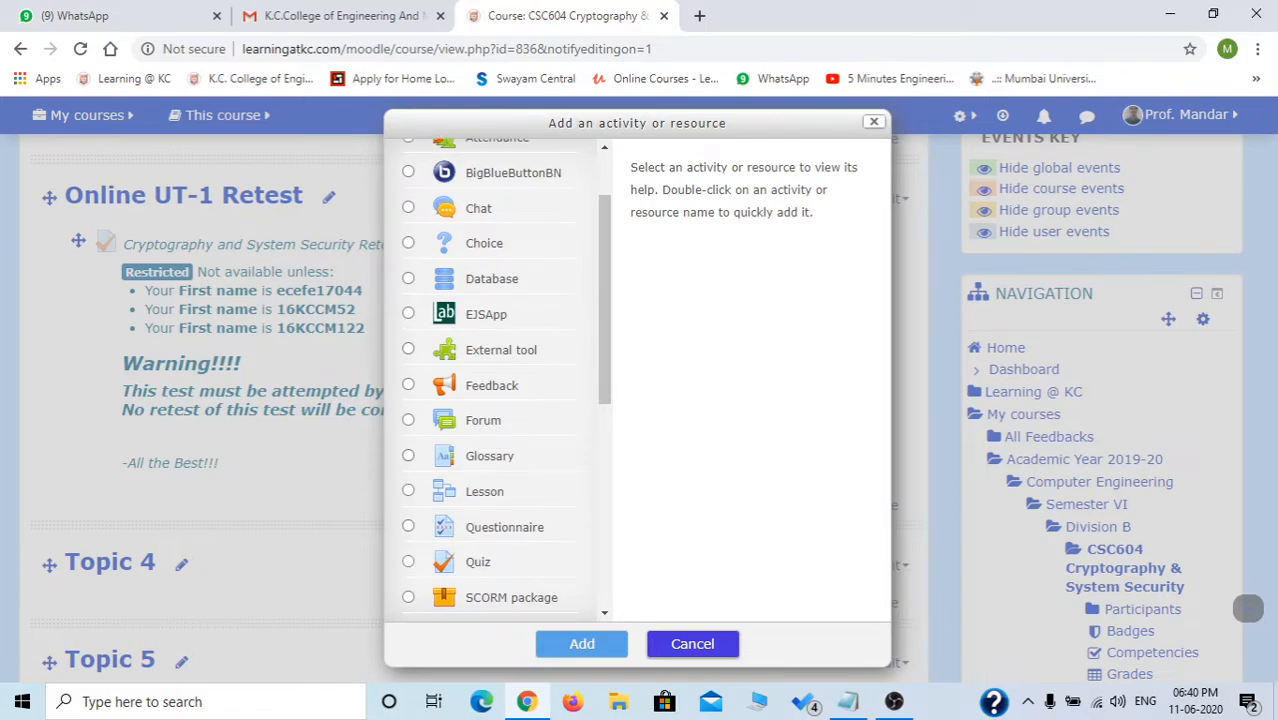
pyautogui.click(582, 643)
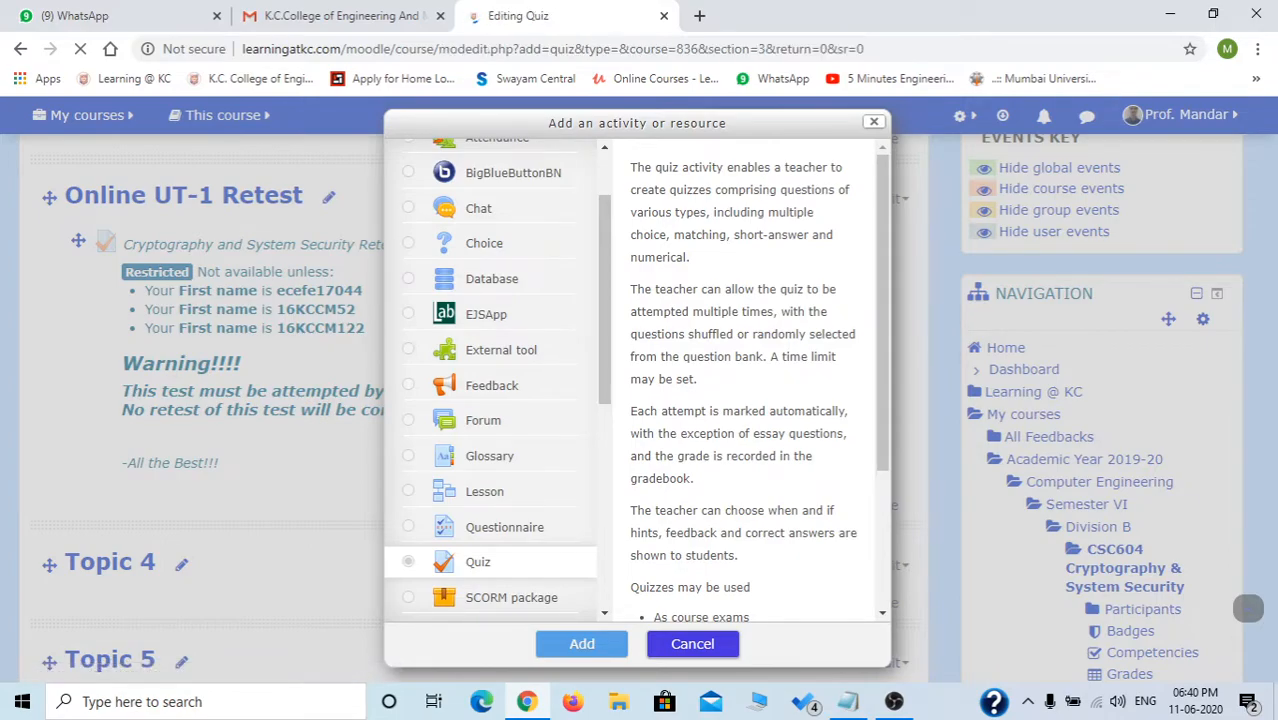
pyautogui.scroll(-2, 630, 408)
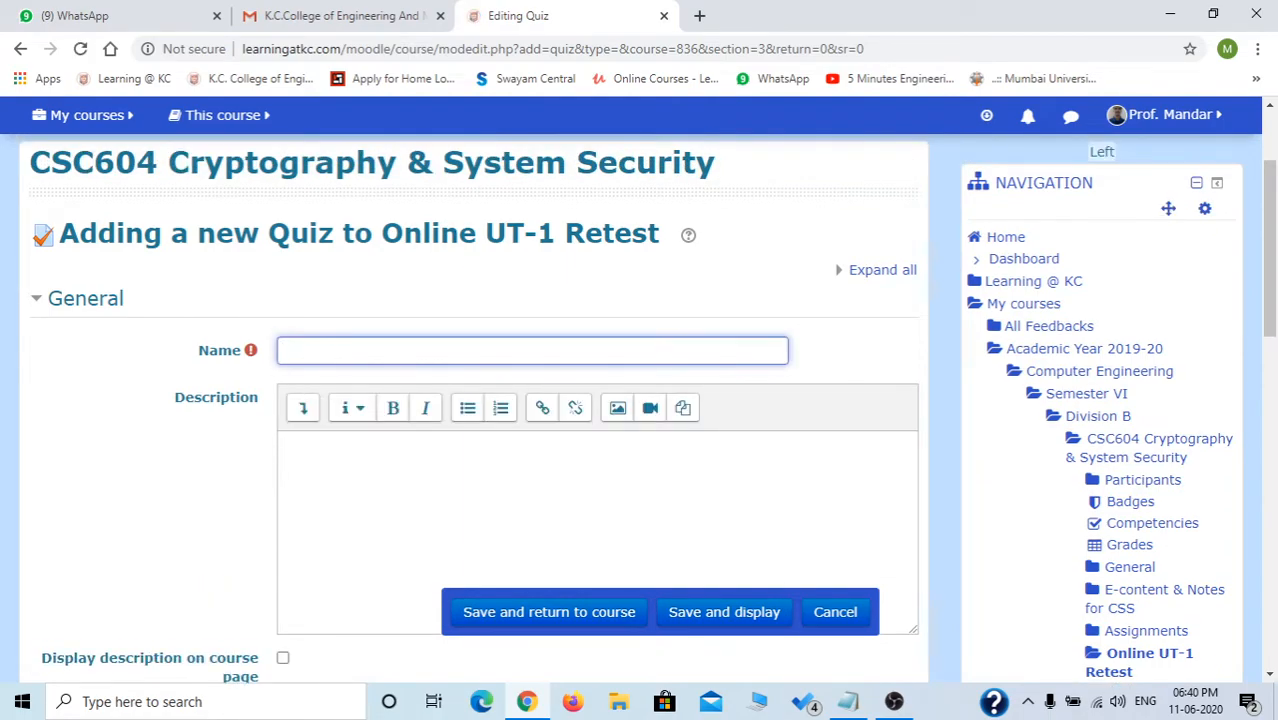
# Name the quiz 'Test Quiz'.
pyautogui.write('T')
pyautogui.write('H')
pyautogui.press('BackSpace')
pyautogui.press('BackSpace')
pyautogui.write('Test Quiz')
# Add the description 'Quiz on Chapter 1' and display it on the course page.
pyautogui.click(400, 475)
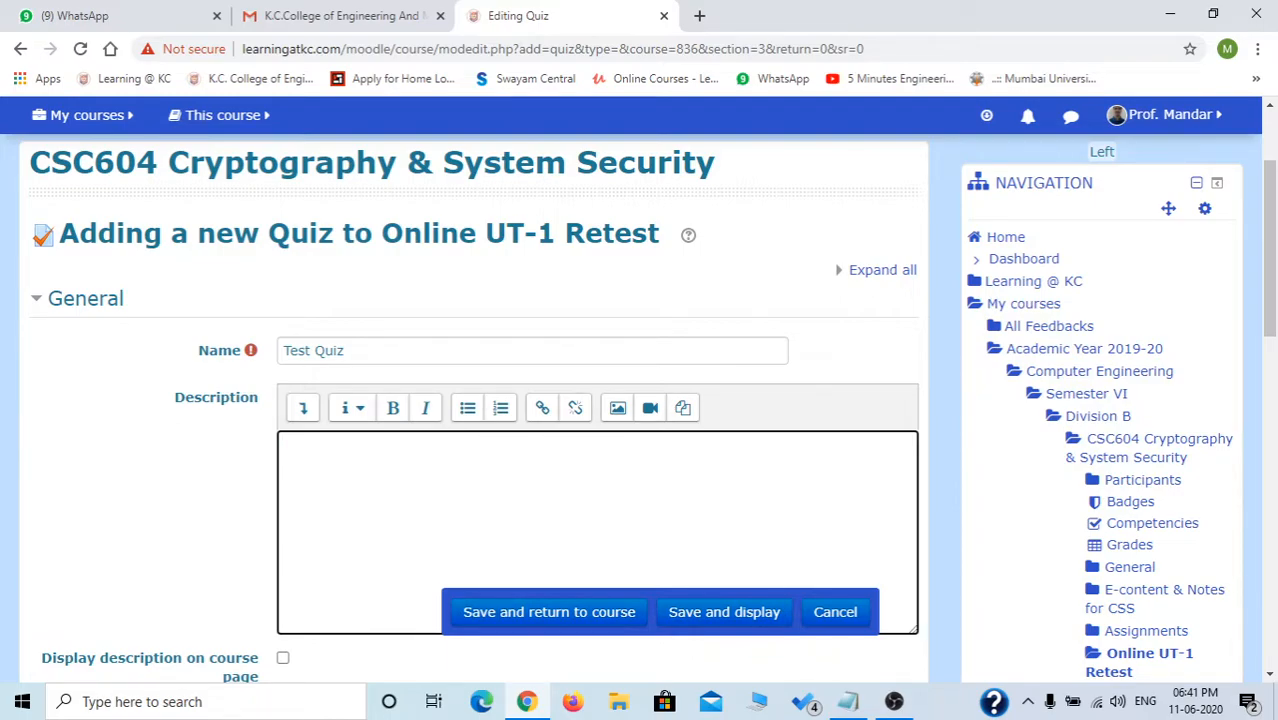
pyautogui.write('Quiz on Chaper')
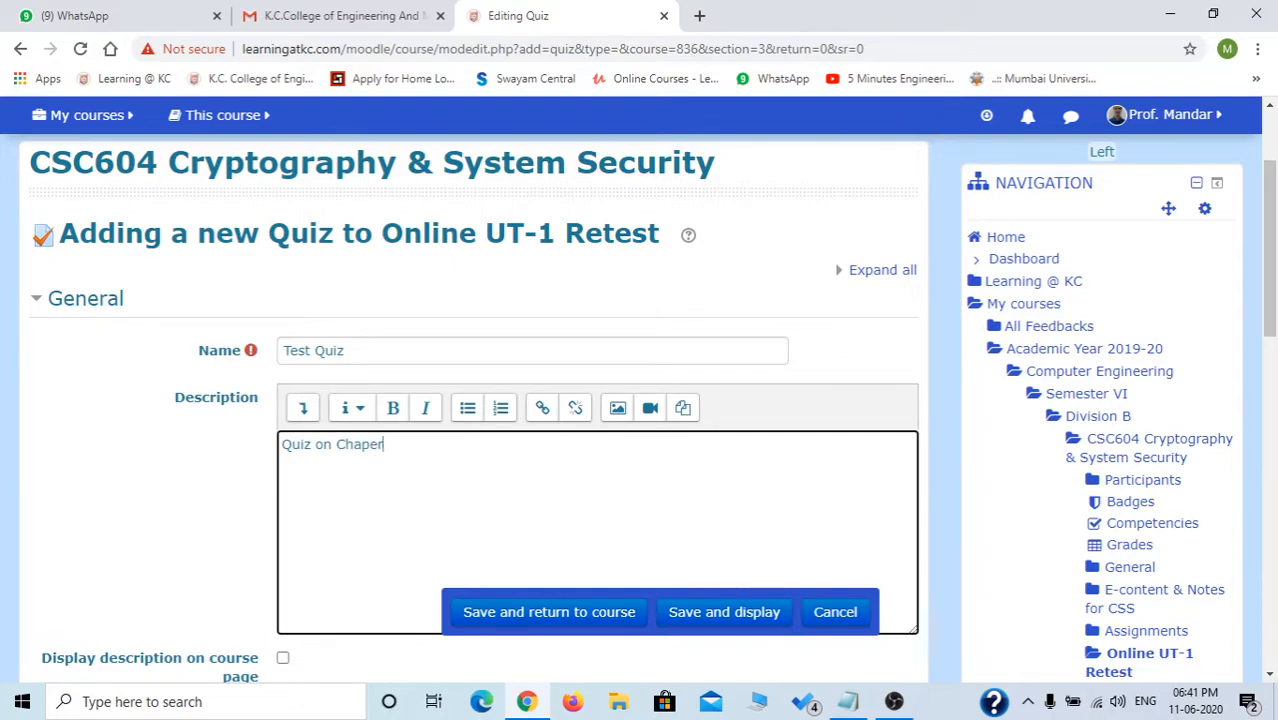
pyautogui.press('BackSpace')
pyautogui.press('BackSpace')
pyautogui.write('ter 1')
pyautogui.press('Tab')
pyautogui.press('space')
pyautogui.scroll(-1, 474, 408)
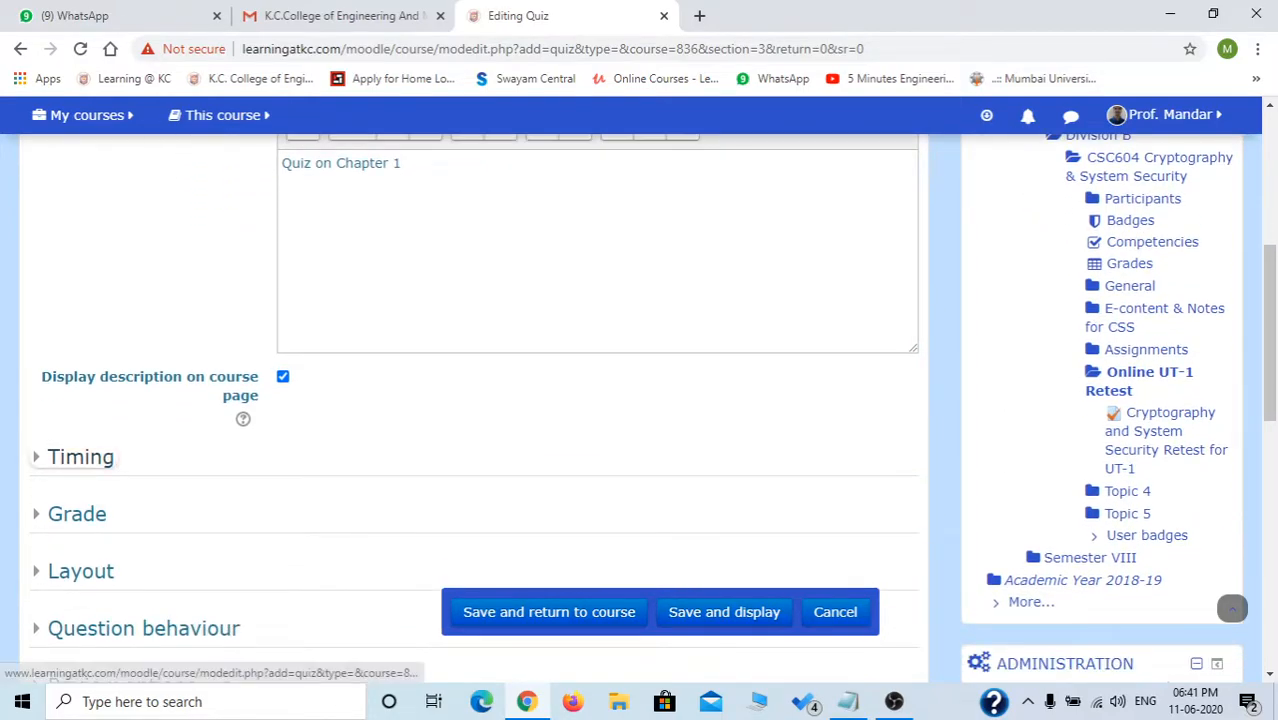
# Enable open and close dates, with the quiz opening 11 June 2020 at 09:00.
pyautogui.click(80, 457)
pyautogui.scroll(-3, 474, 408)
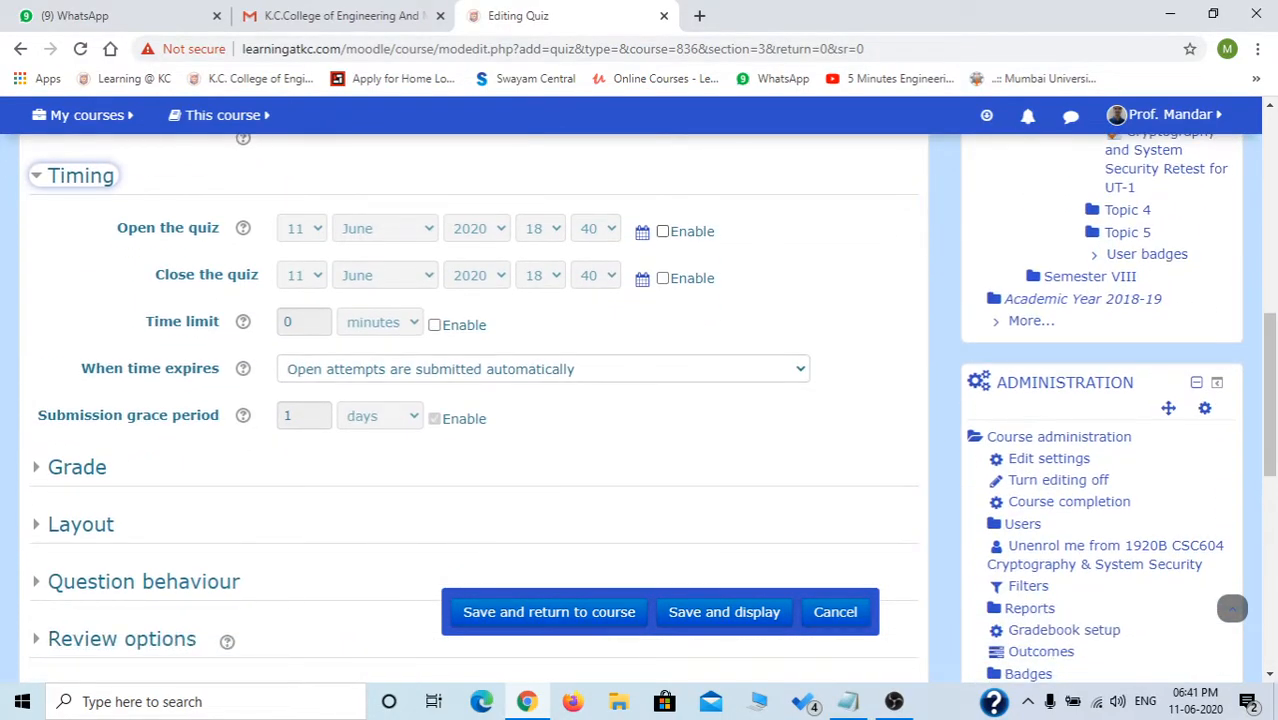
pyautogui.click(662, 231)
pyautogui.click(662, 278)
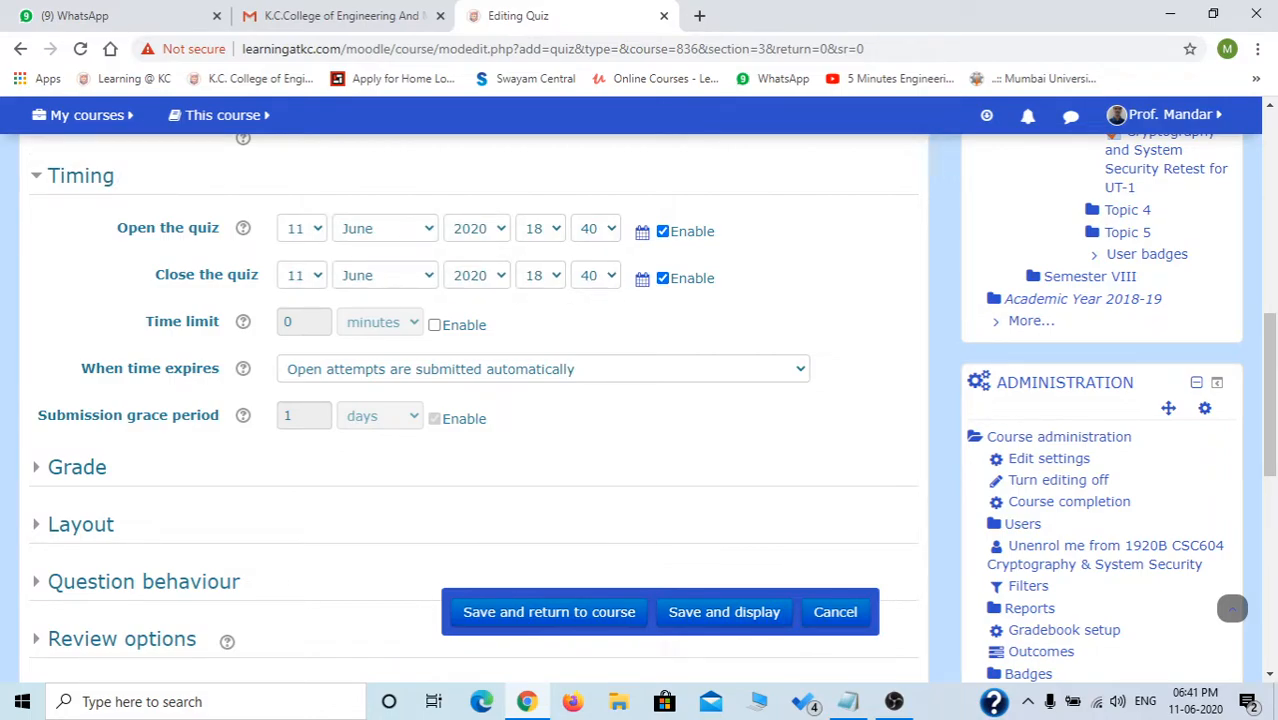
pyautogui.click(540, 228)
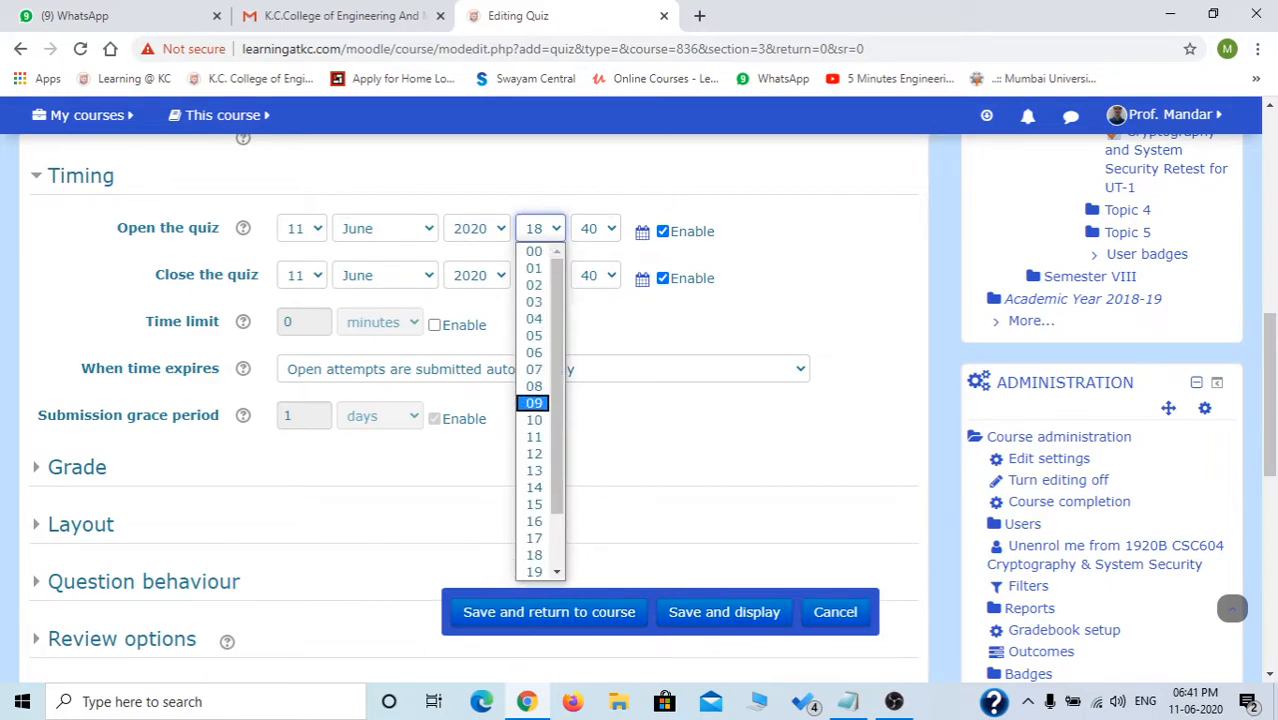
pyautogui.click(533, 403)
pyautogui.click(595, 228)
pyautogui.scroll(4, 589, 302)
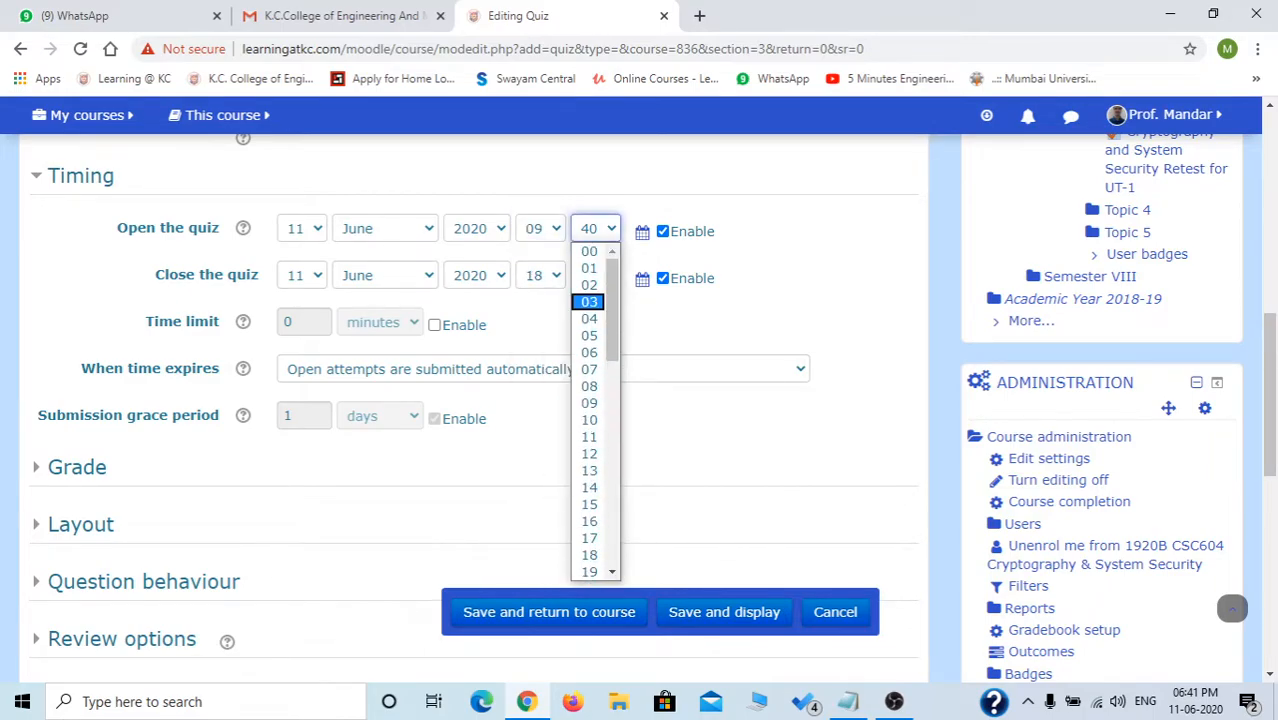
pyautogui.click(589, 252)
# Set the quiz to close on 16 June 2020 at 23:59.
pyautogui.click(301, 275)
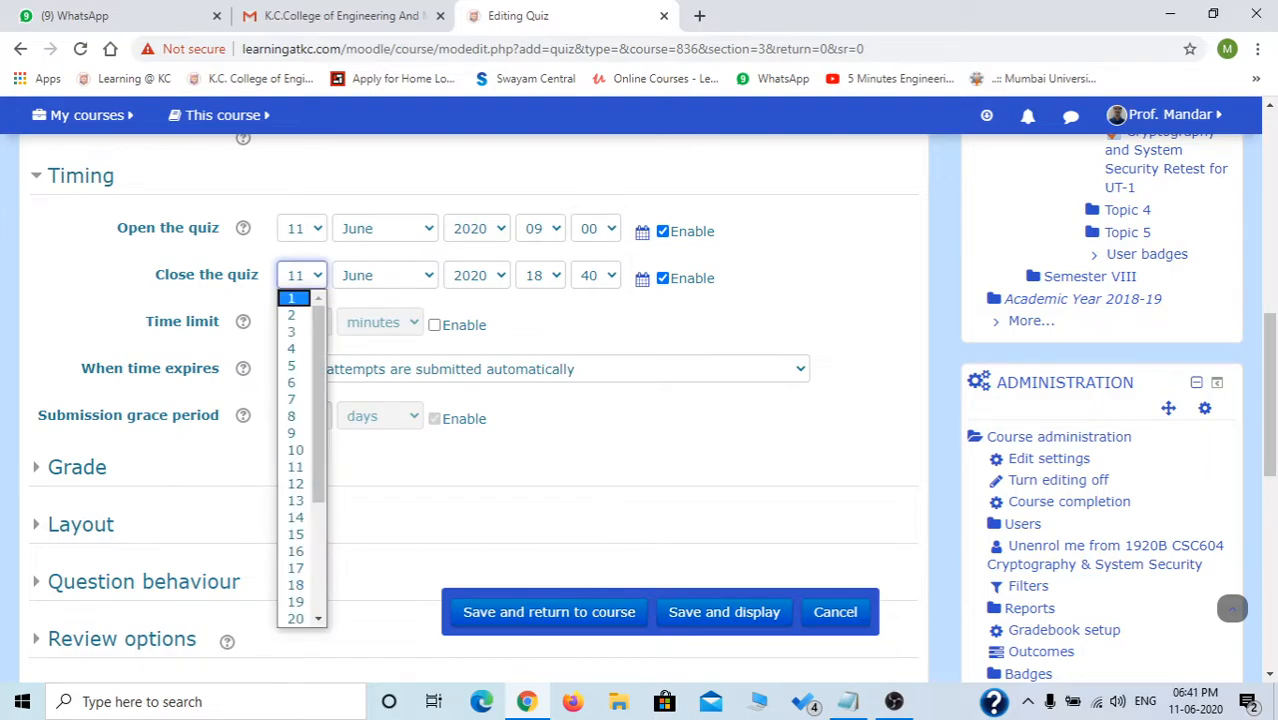
pyautogui.click(295, 551)
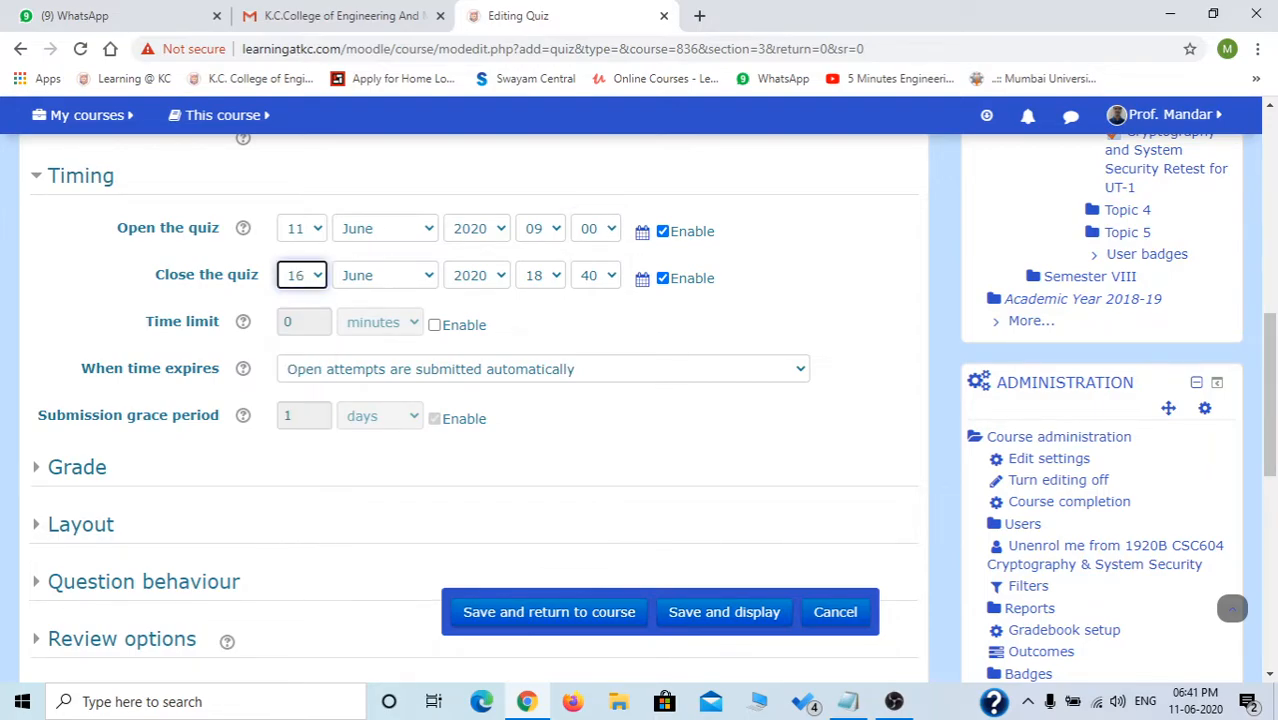
pyautogui.click(540, 275)
pyautogui.scroll(-2, 534, 450)
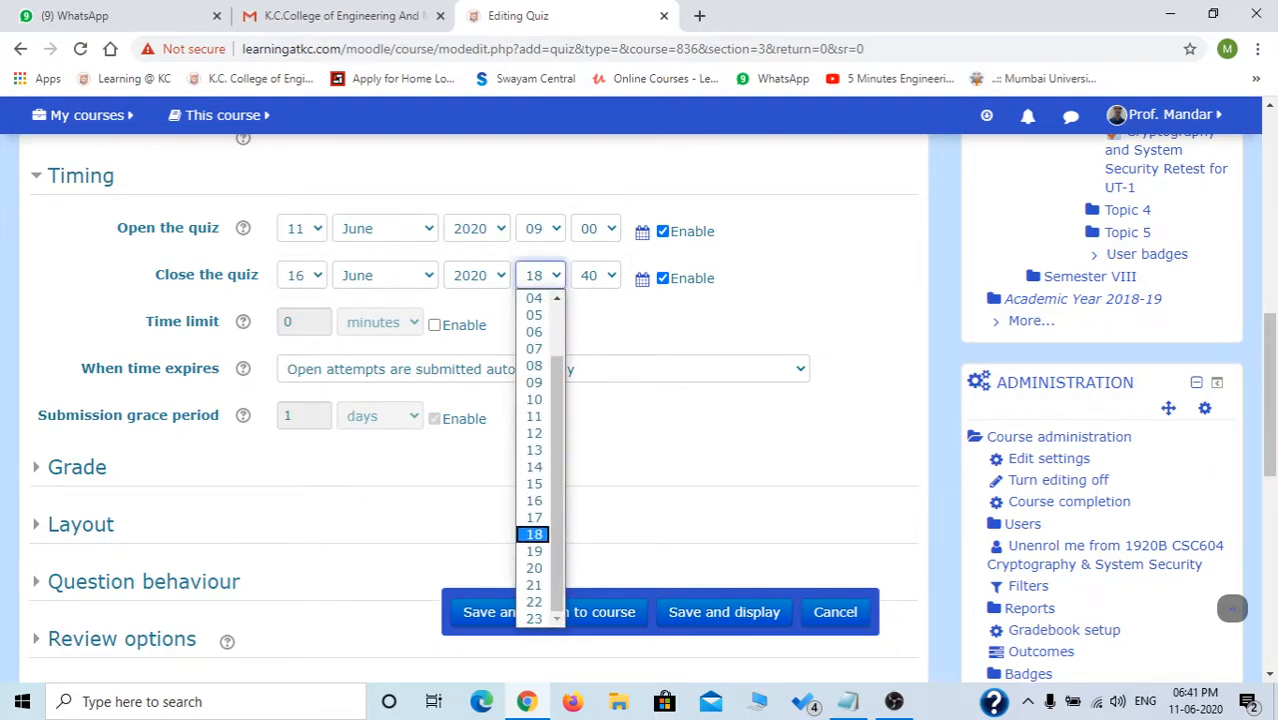
pyautogui.click(534, 618)
pyautogui.click(595, 275)
pyautogui.scroll(-5, 588, 450)
pyautogui.click(588, 428)
pyautogui.click(595, 275)
pyautogui.scroll(-2, 588, 450)
pyautogui.click(589, 618)
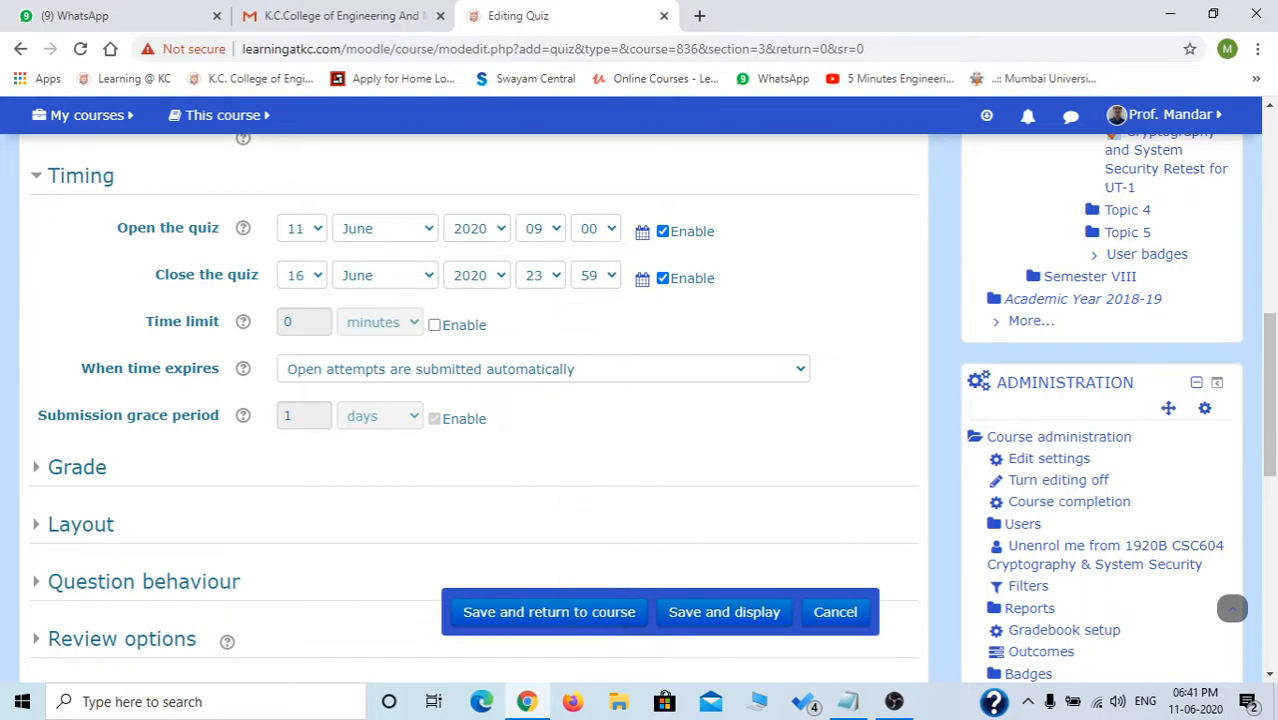
# Enable a 40-minute time limit for the quiz.
pyautogui.click(434, 325)
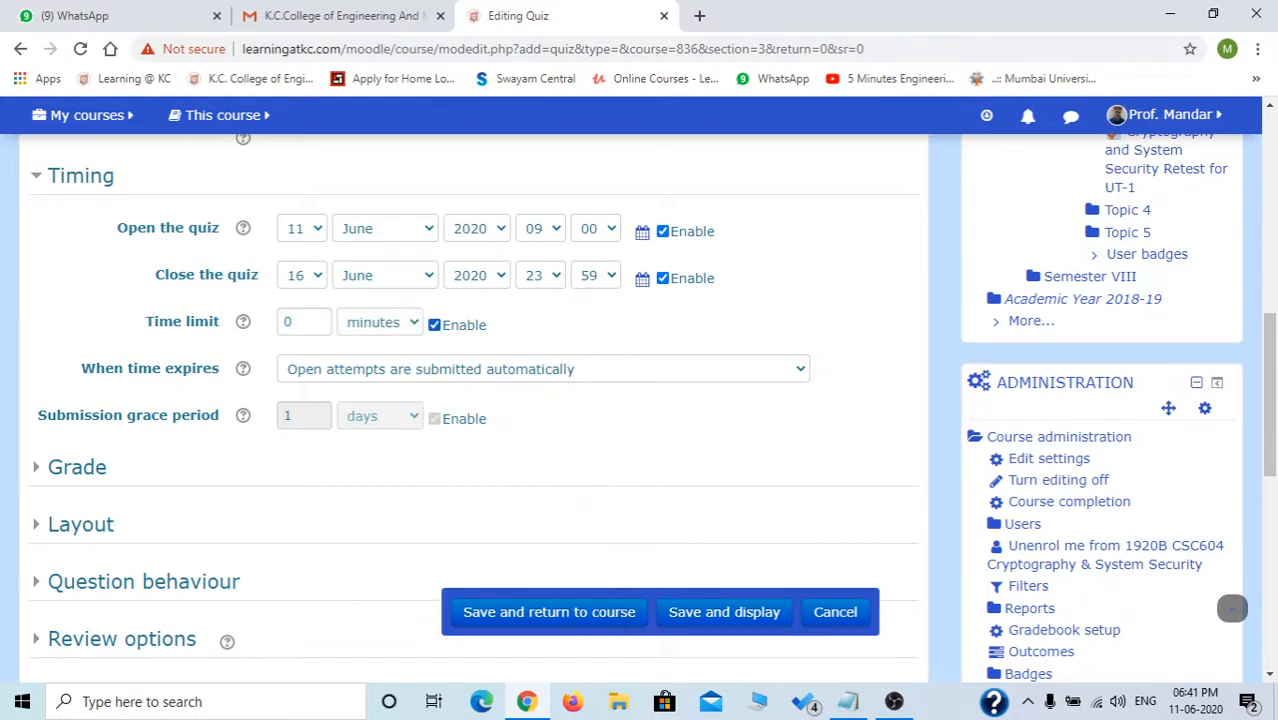
pyautogui.click(291, 321)
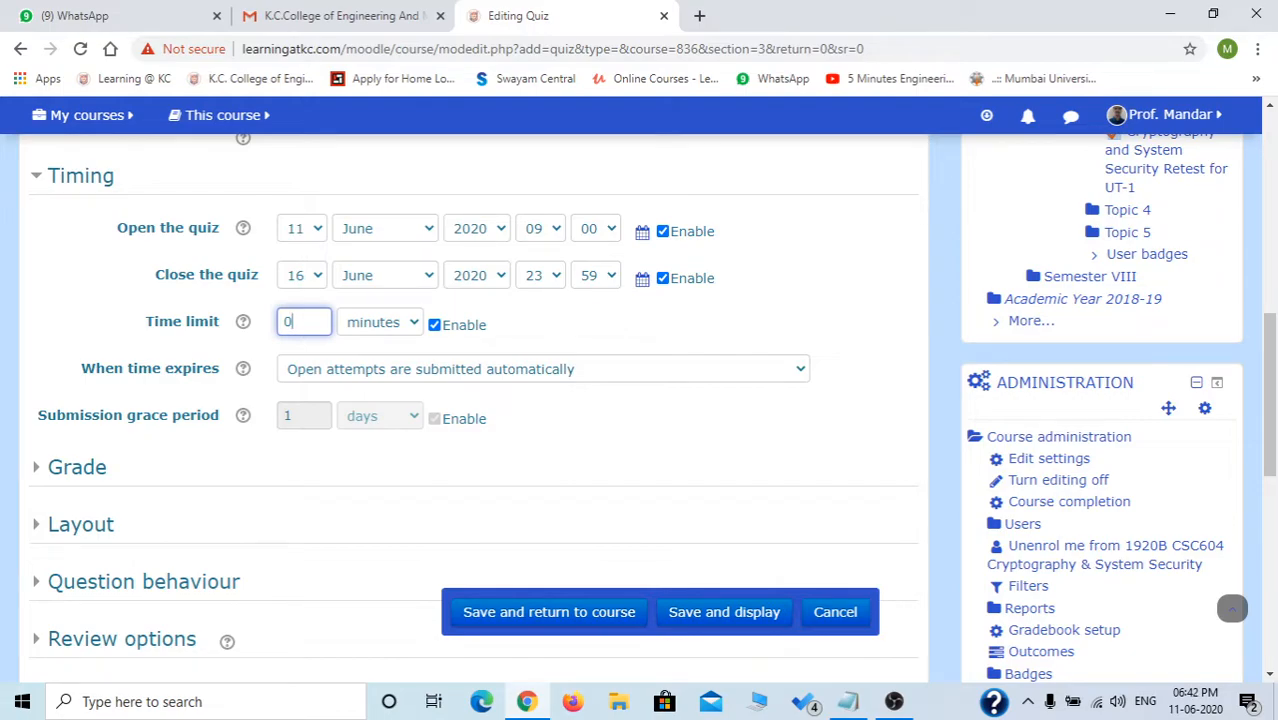
pyautogui.press('BackSpace')
pyautogui.write('25')
pyautogui.press('BackSpace')
pyautogui.press('BackSpace')
pyautogui.write('40')
pyautogui.click(620, 326)
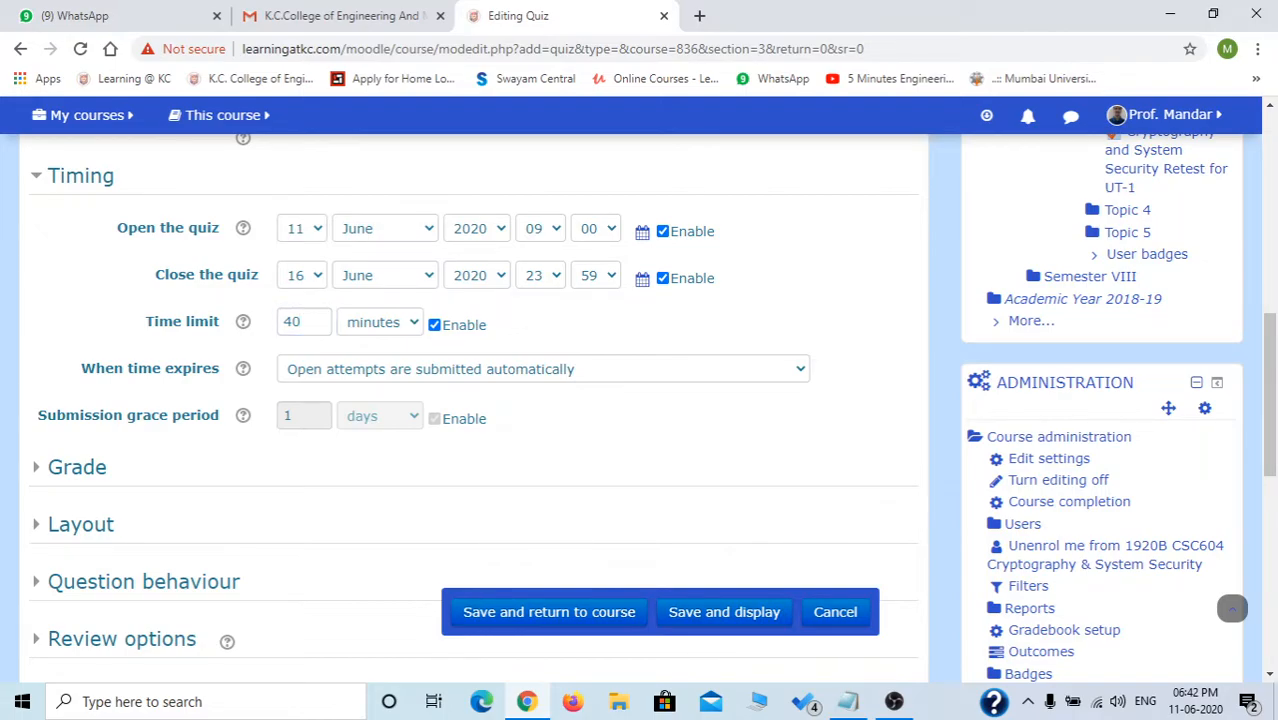
# Keep 'Open attempts are submitted automatically' as the when-time-expires option.
pyautogui.click(543, 369)
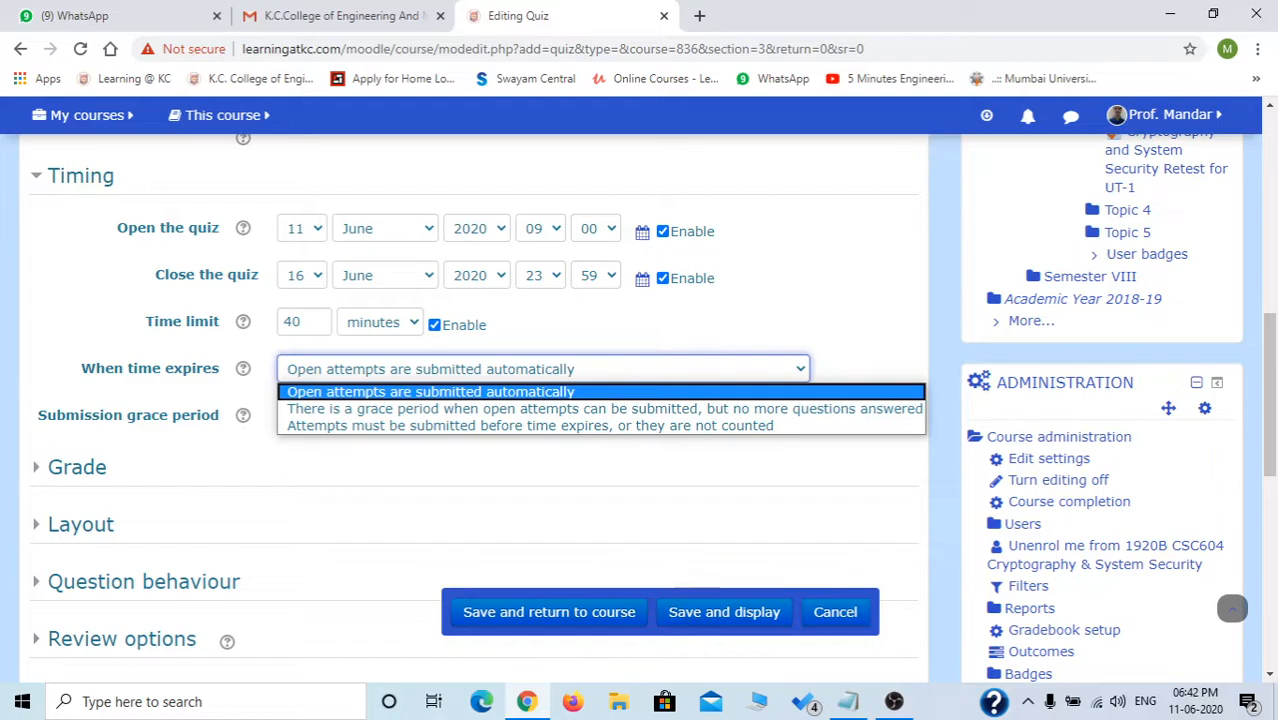
pyautogui.click(640, 458)
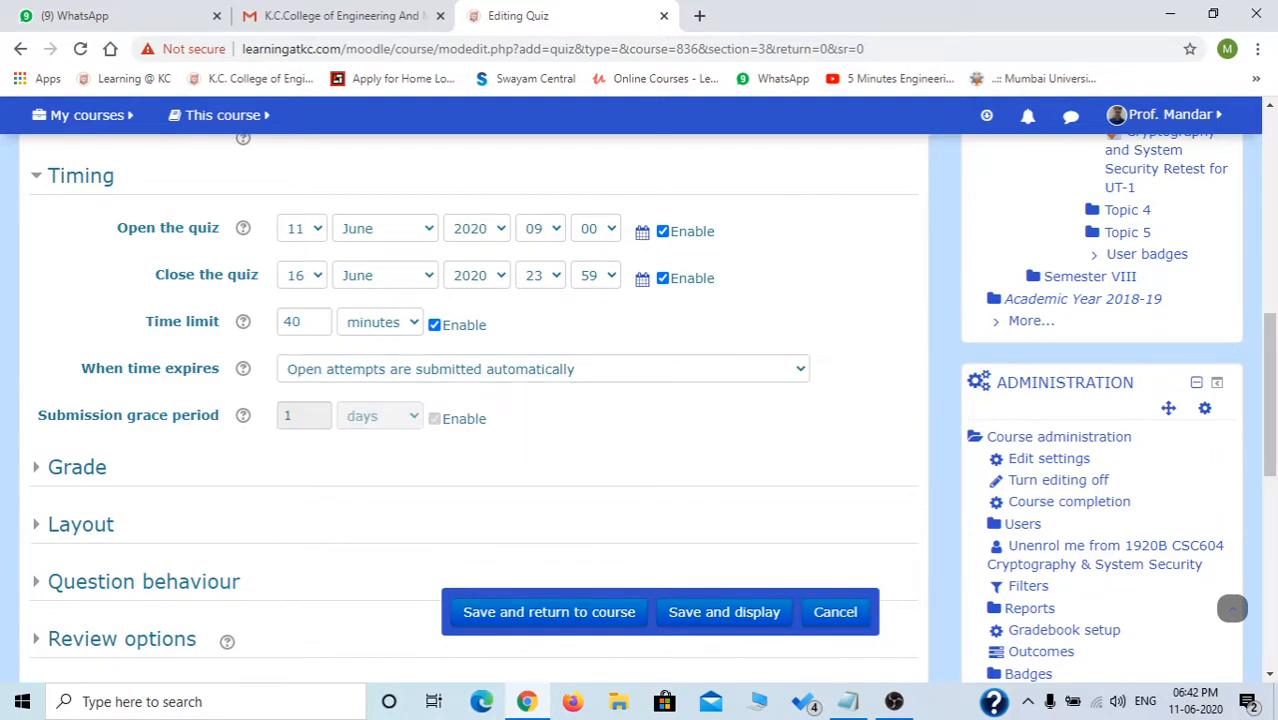
pyautogui.click(543, 369)
pyautogui.click(620, 460)
pyautogui.click(543, 369)
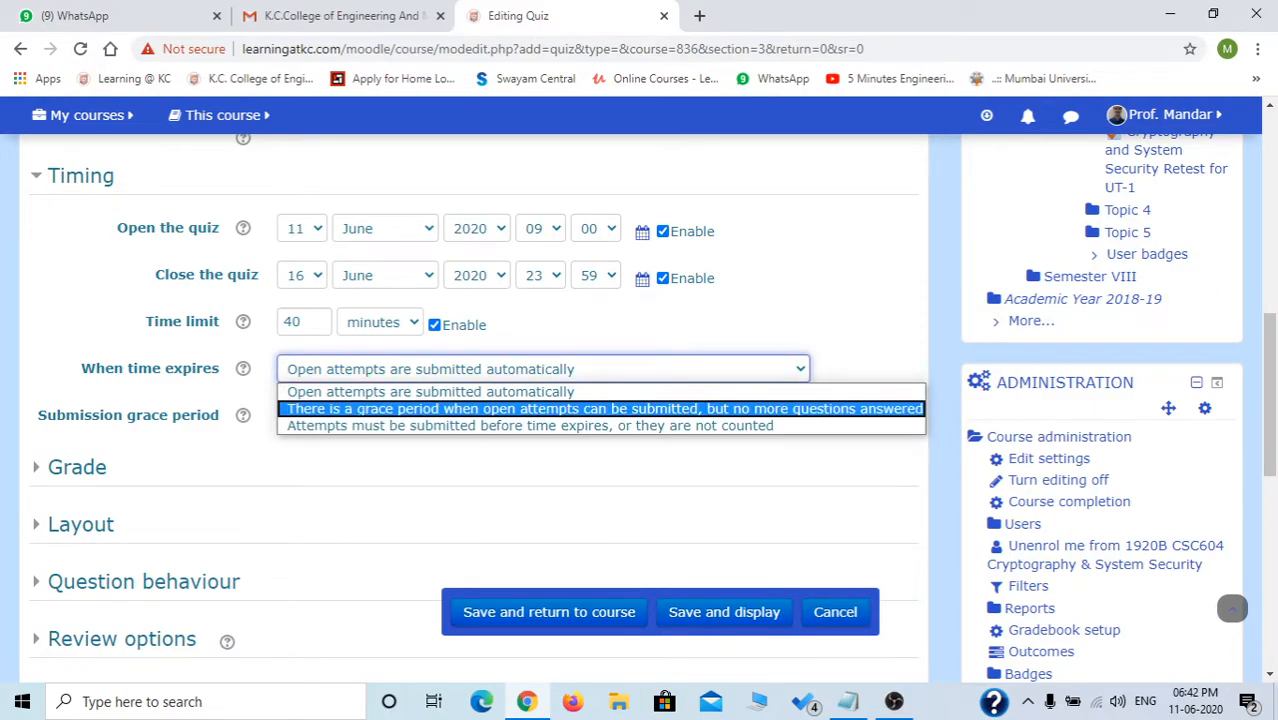
pyautogui.click(543, 392)
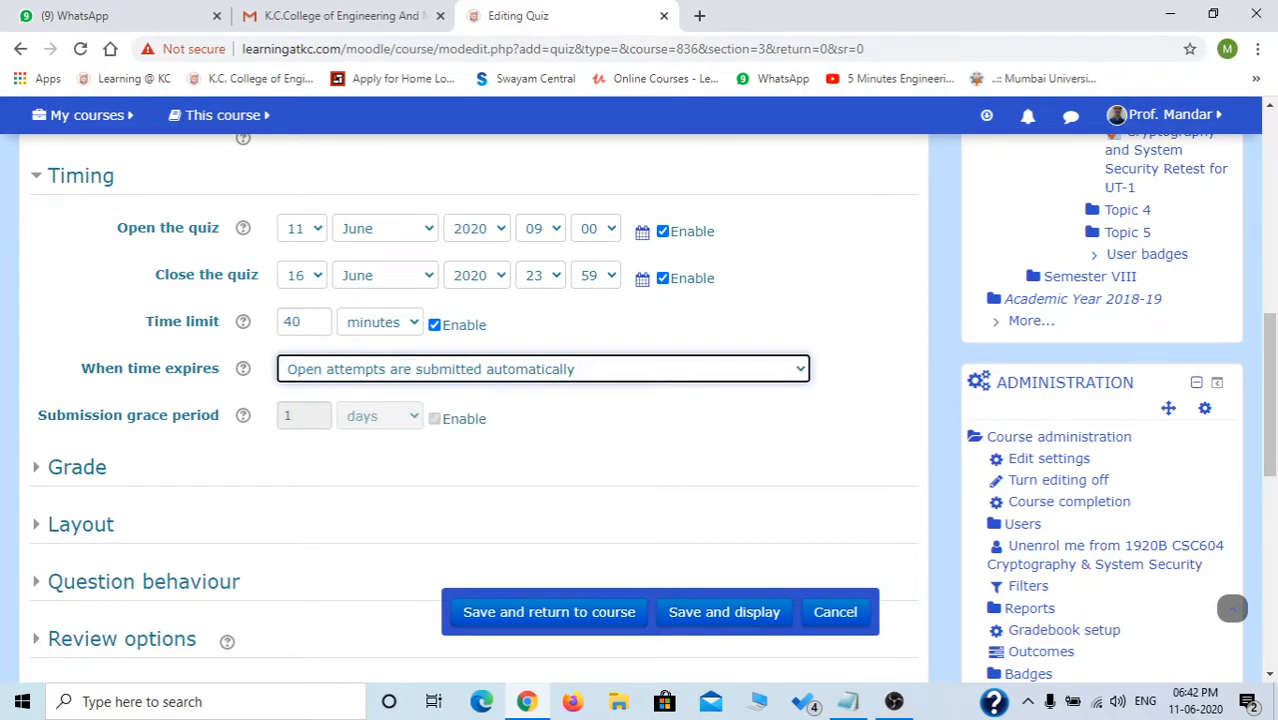
pyautogui.click(543, 369)
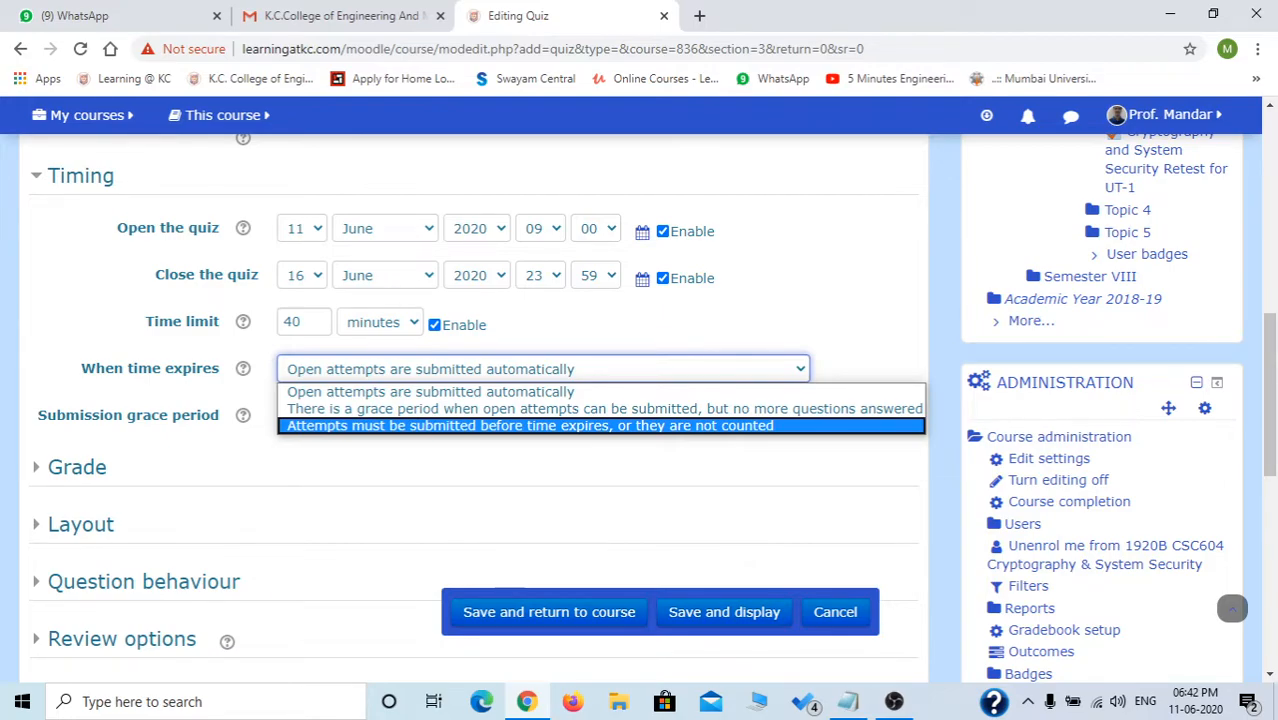
pyautogui.click(431, 392)
pyautogui.click(640, 437)
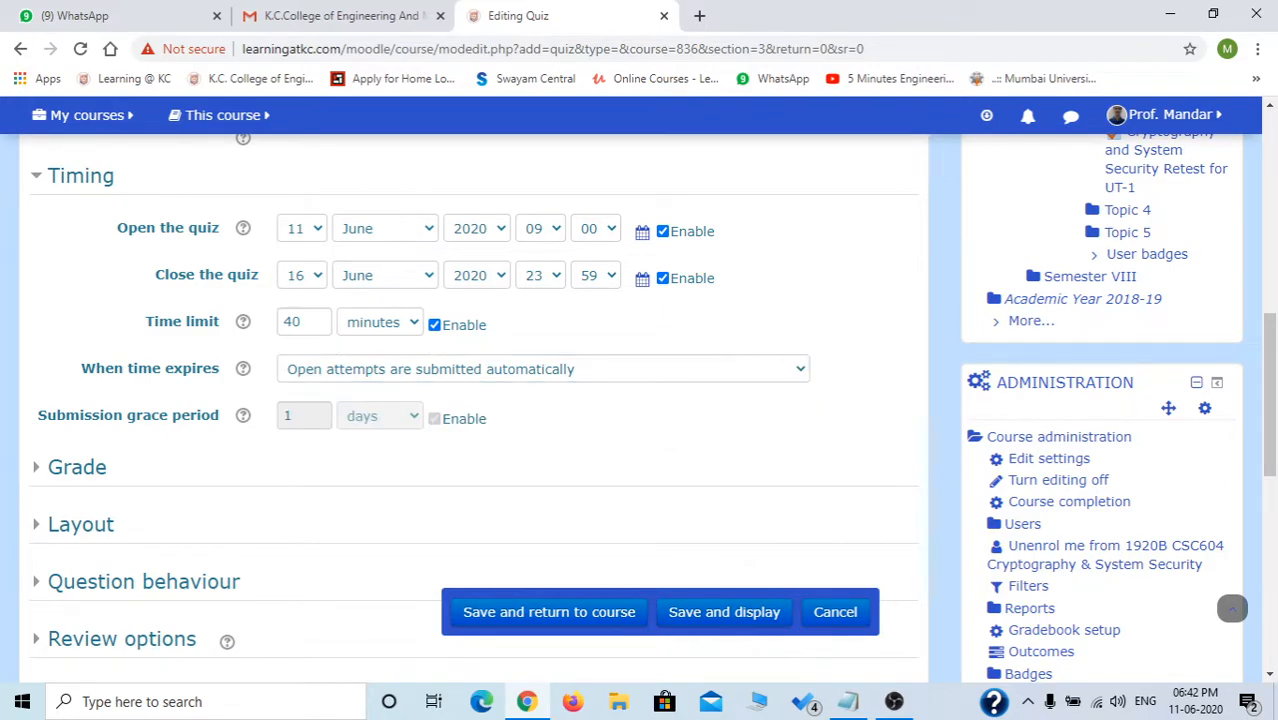
pyautogui.scroll(-1, 650, 400)
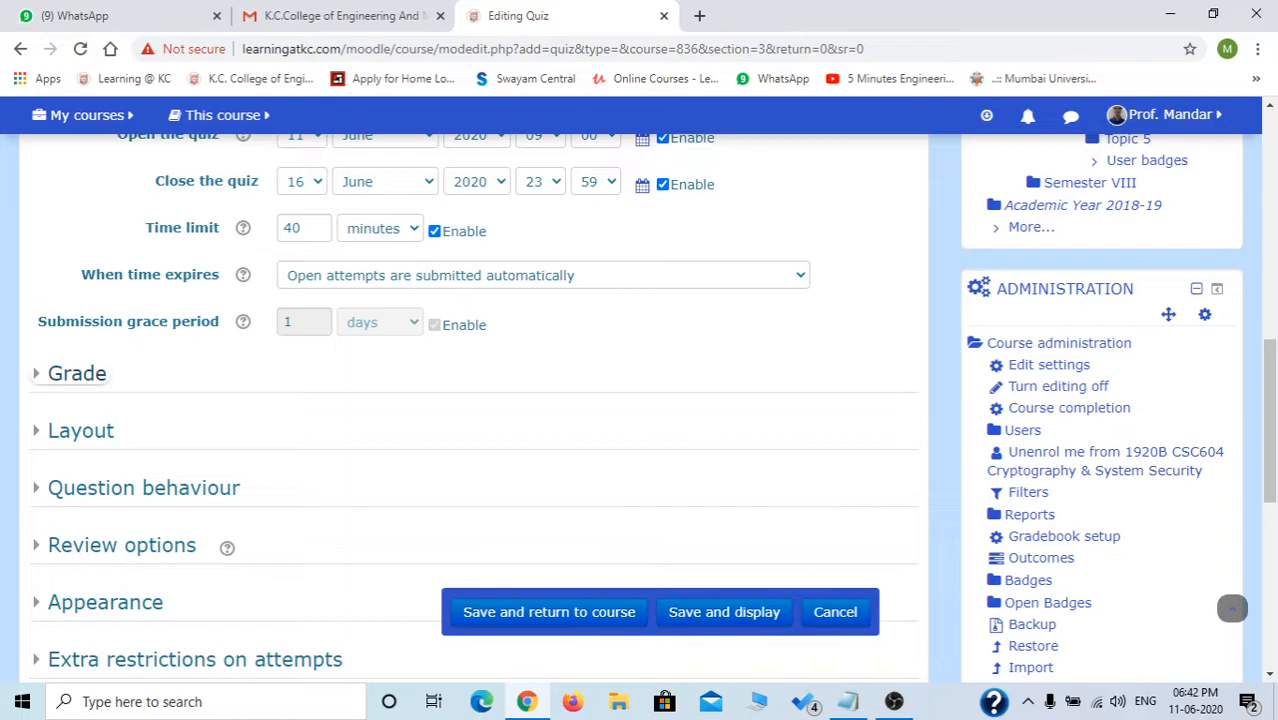
# Set the grade to pass to 8.
pyautogui.click(77, 373)
pyautogui.scroll(-1, 77, 373)
pyautogui.click(379, 379)
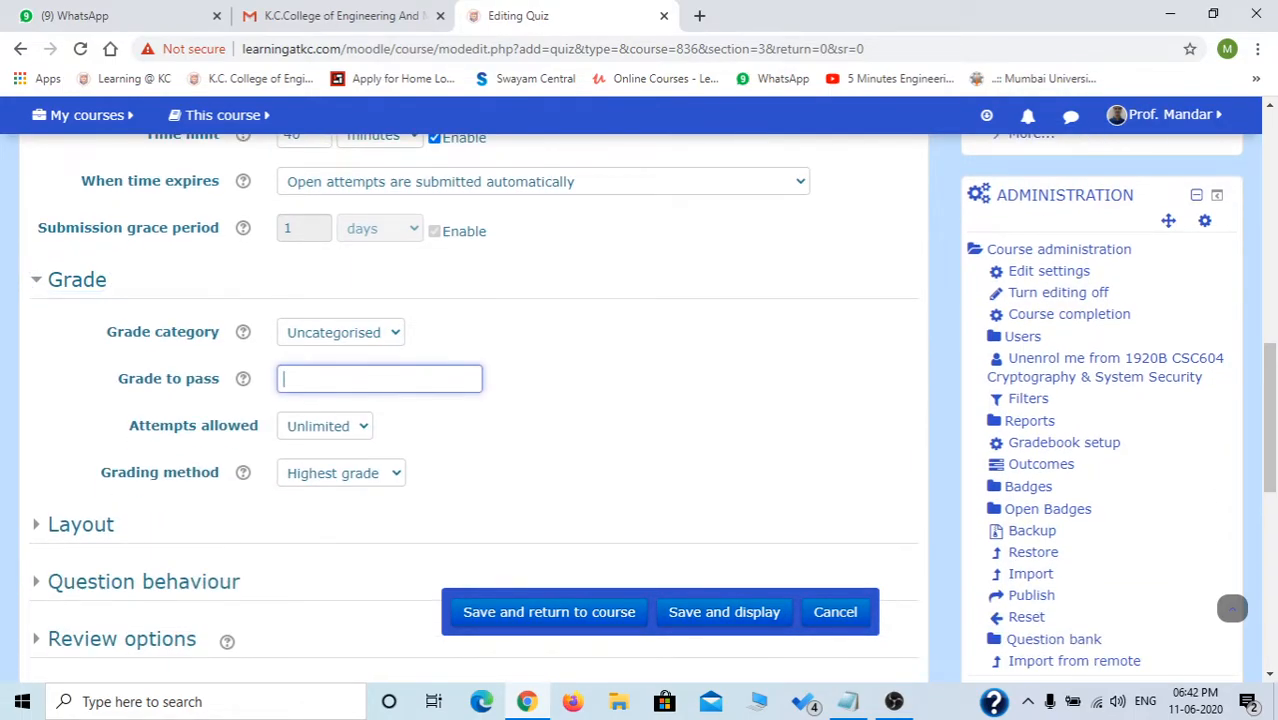
pyautogui.write('10')
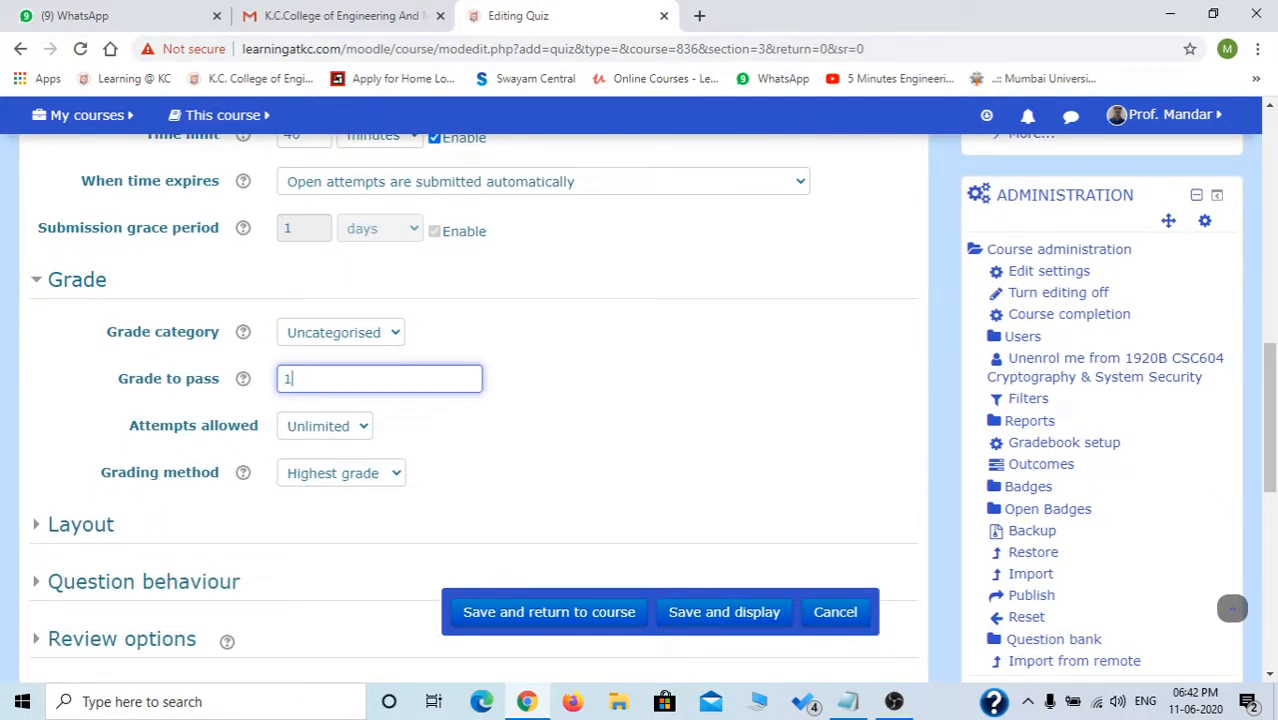
pyautogui.press('BackSpace')
pyautogui.press('BackSpace')
pyautogui.write('8')
# Allow only 1 attempt, leaving the grade category as Uncategorised.
pyautogui.click(580, 420)
pyautogui.click(325, 426)
pyautogui.click(324, 466)
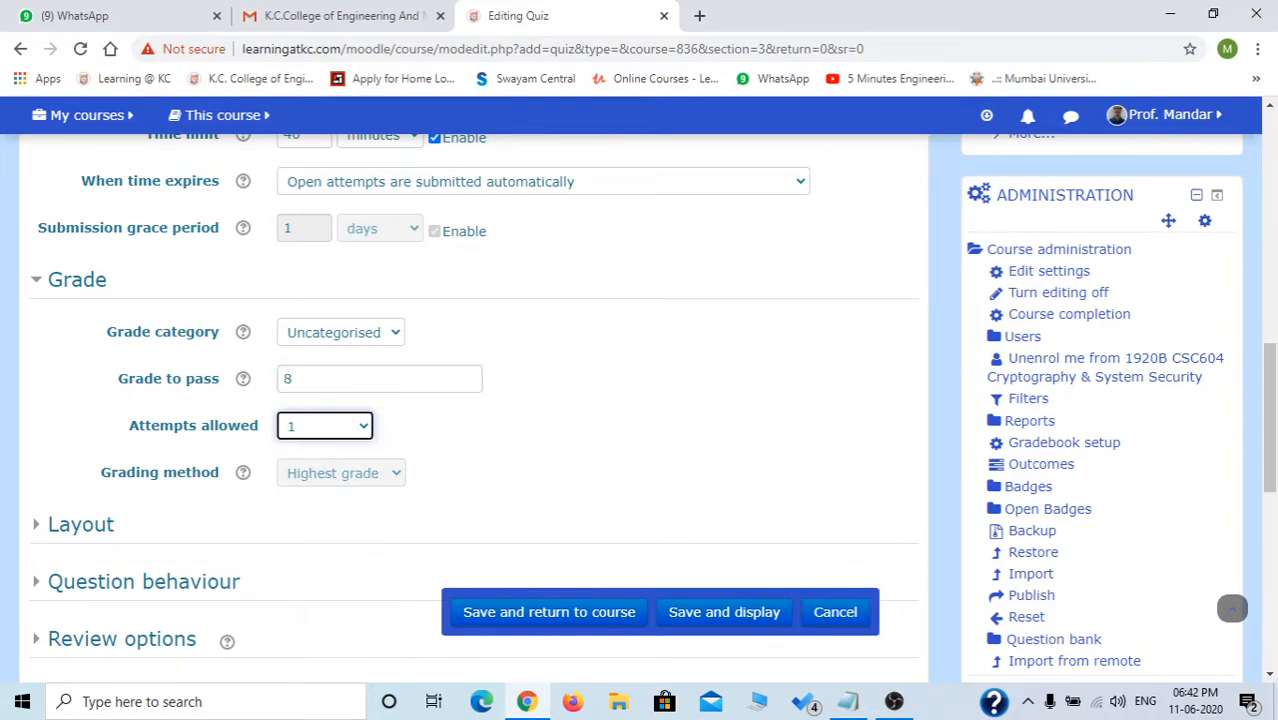
pyautogui.scroll(-3, 460, 400)
pyautogui.scroll(2, 1232, 608)
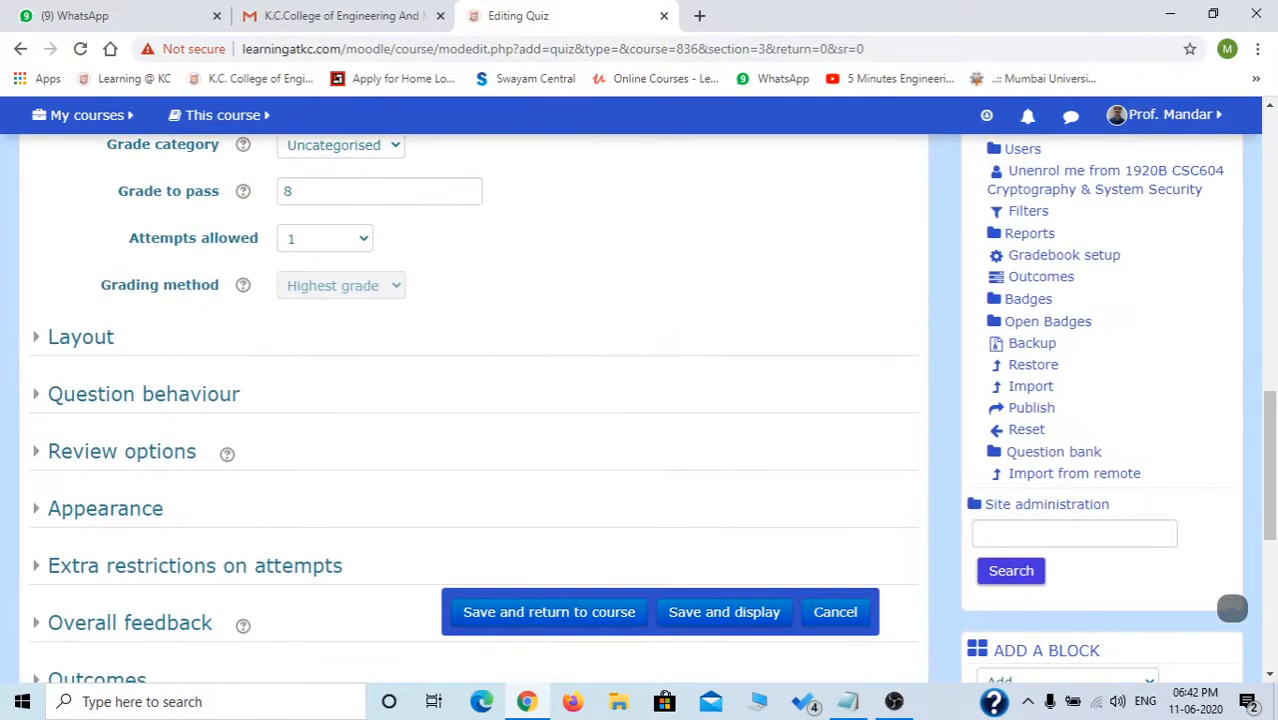
pyautogui.click(341, 239)
pyautogui.click(341, 239)
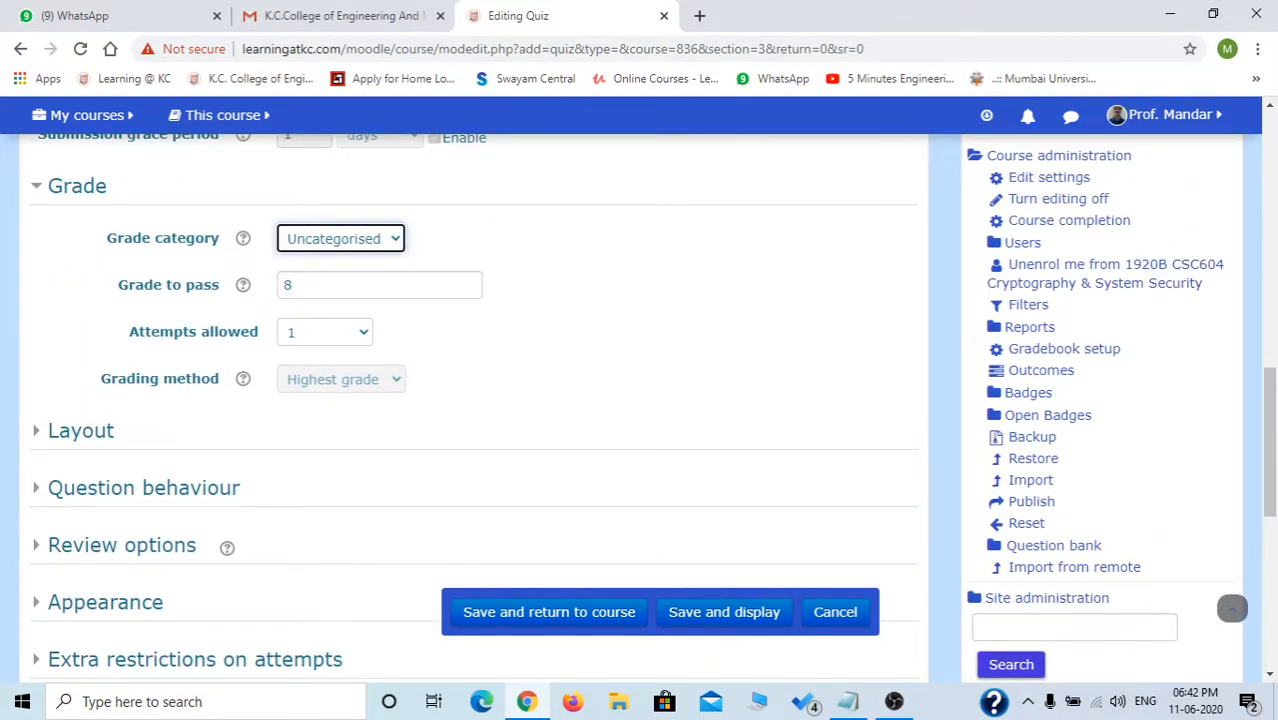
# In Layout, keep a new page for every question.
pyautogui.click(80, 430)
pyautogui.scroll(-2, 200, 432)
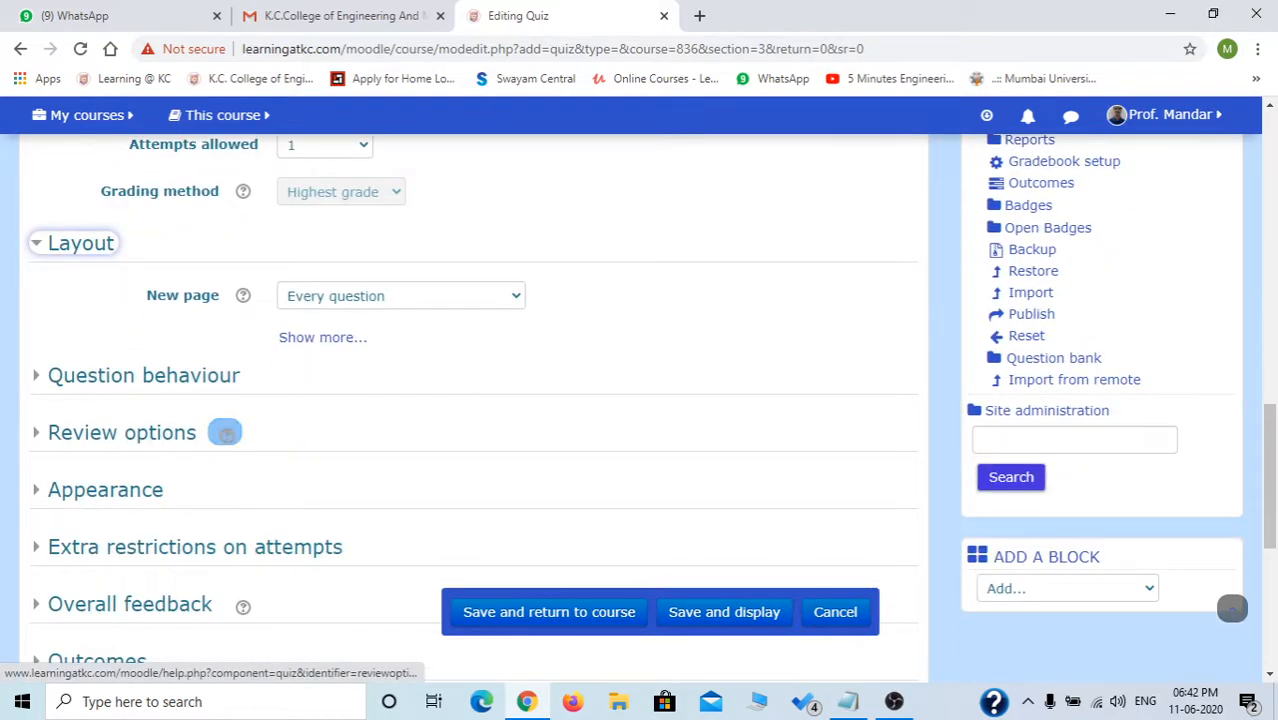
pyautogui.click(335, 296)
pyautogui.click(328, 336)
pyautogui.click(400, 296)
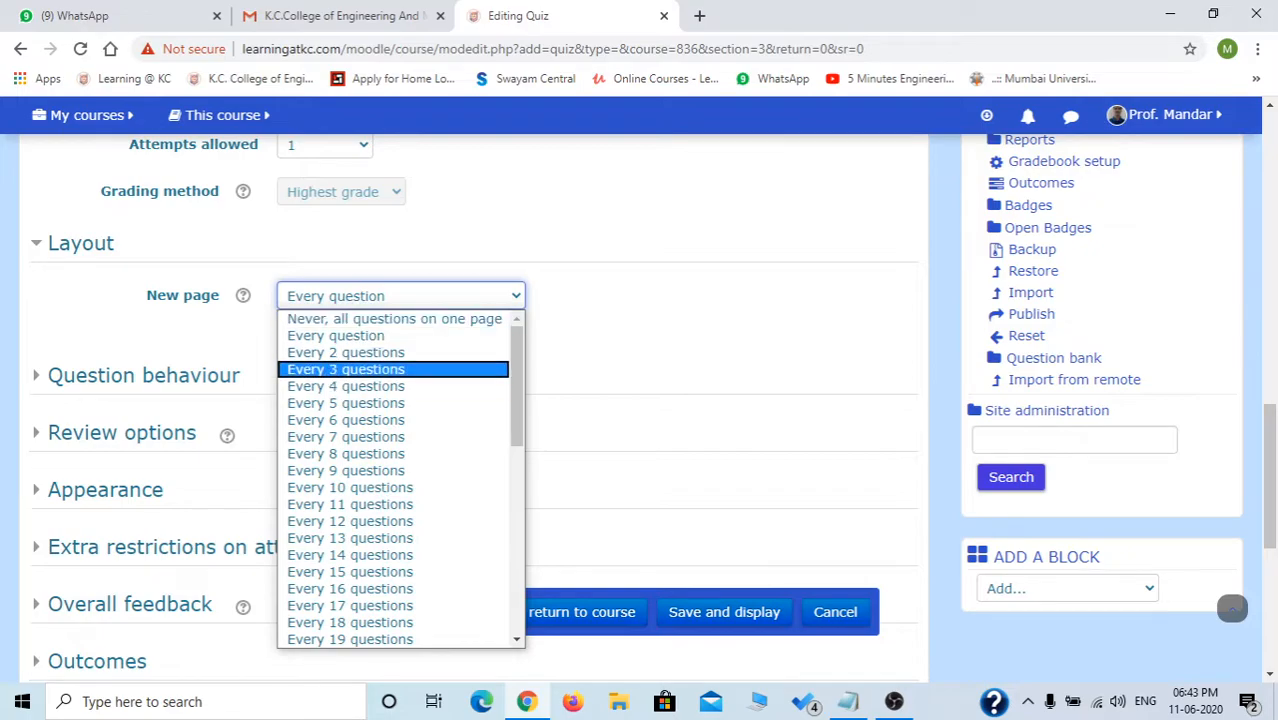
# Keep every question on its own page and reveal the extra layout settings.
pyautogui.scroll(-4, 392, 453)
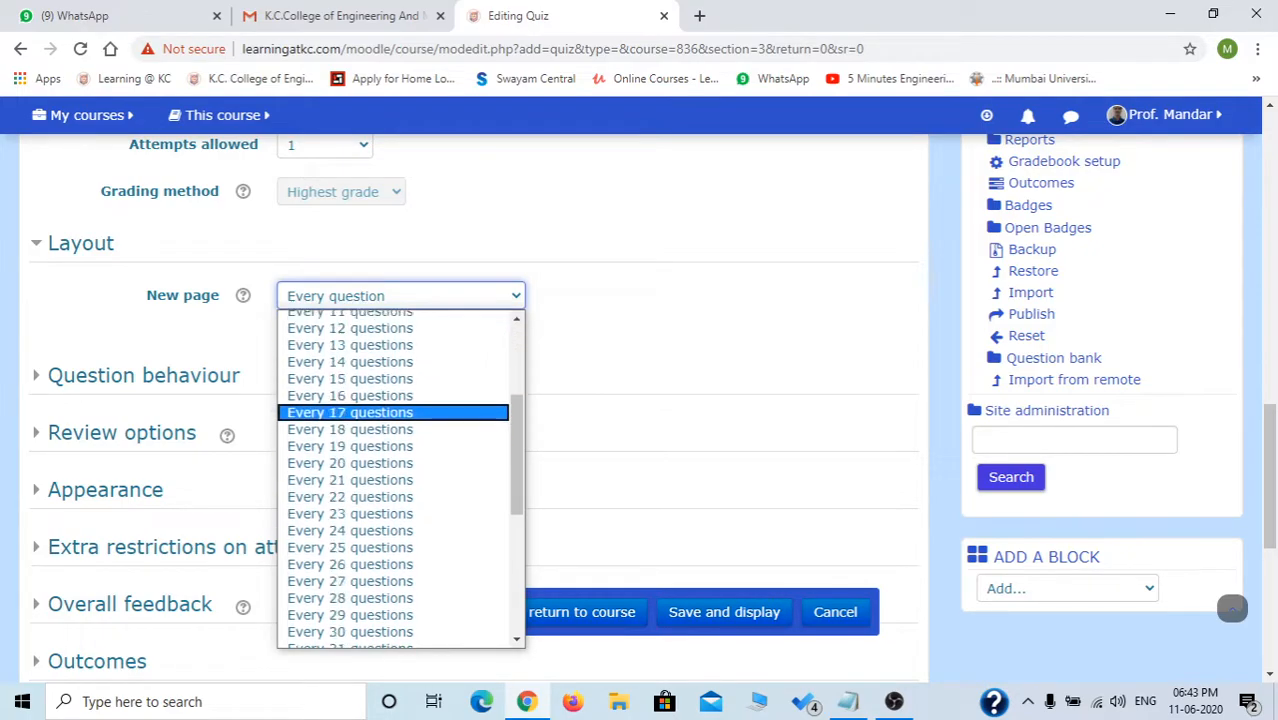
pyautogui.click(660, 340)
pyautogui.click(322, 337)
pyautogui.scroll(-1, 474, 408)
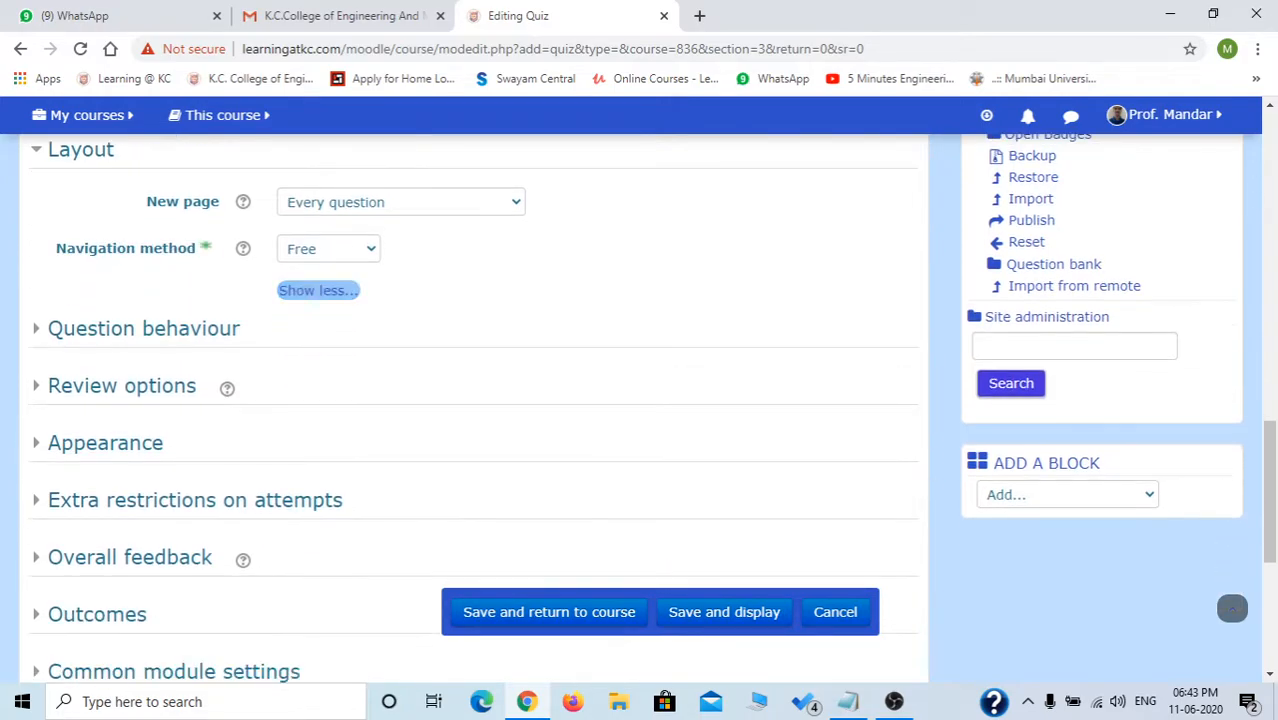
# Set the navigation method to Free after briefly trying Sequential.
pyautogui.click(329, 249)
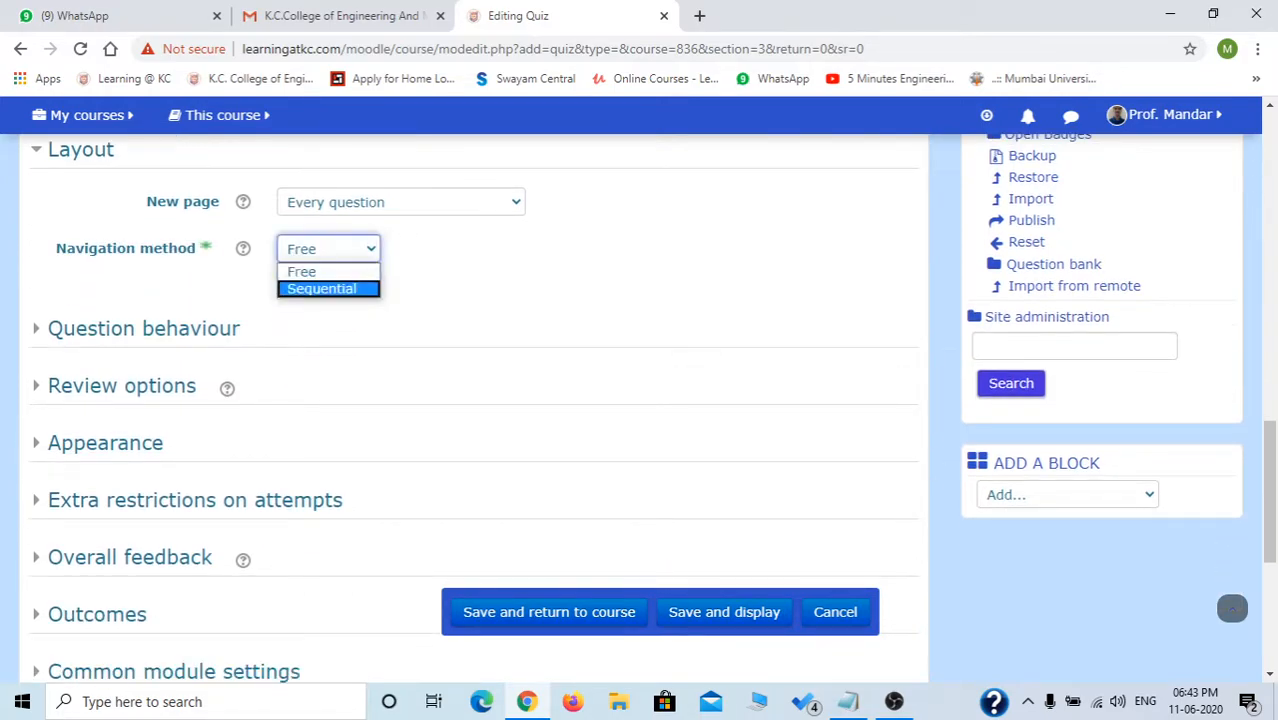
pyautogui.click(321, 288)
pyautogui.click(329, 249)
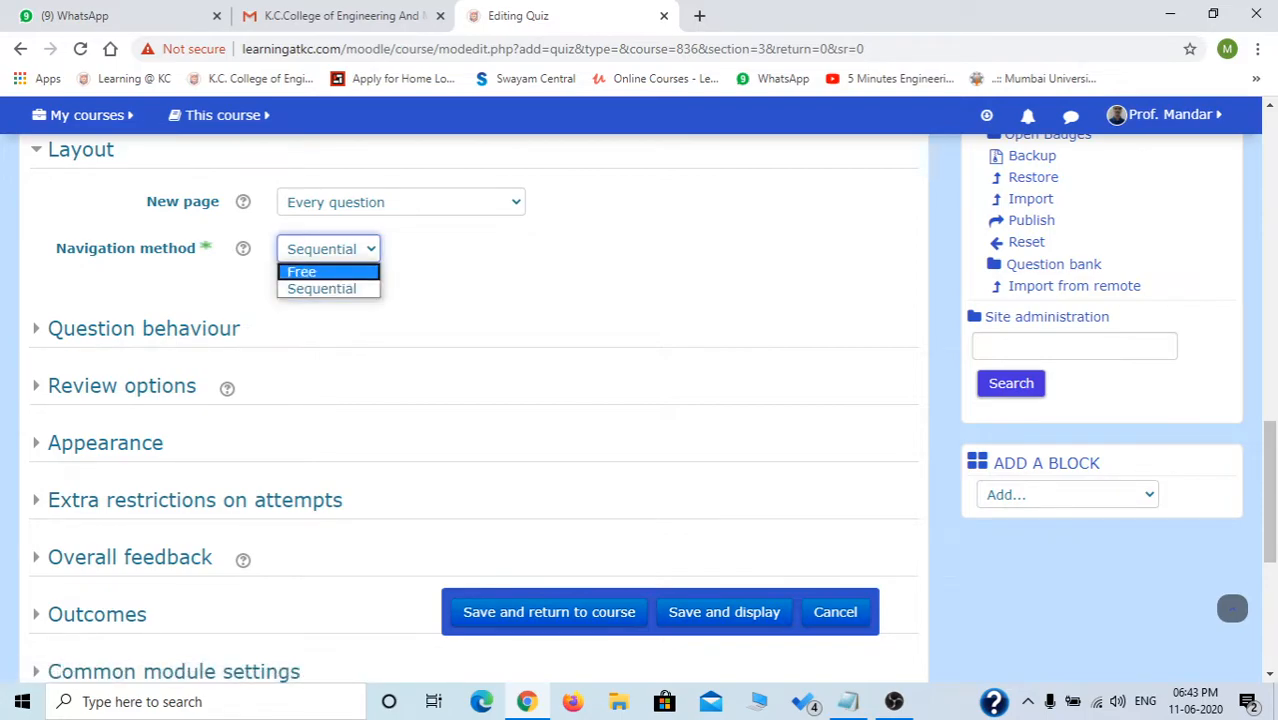
pyautogui.click(318, 272)
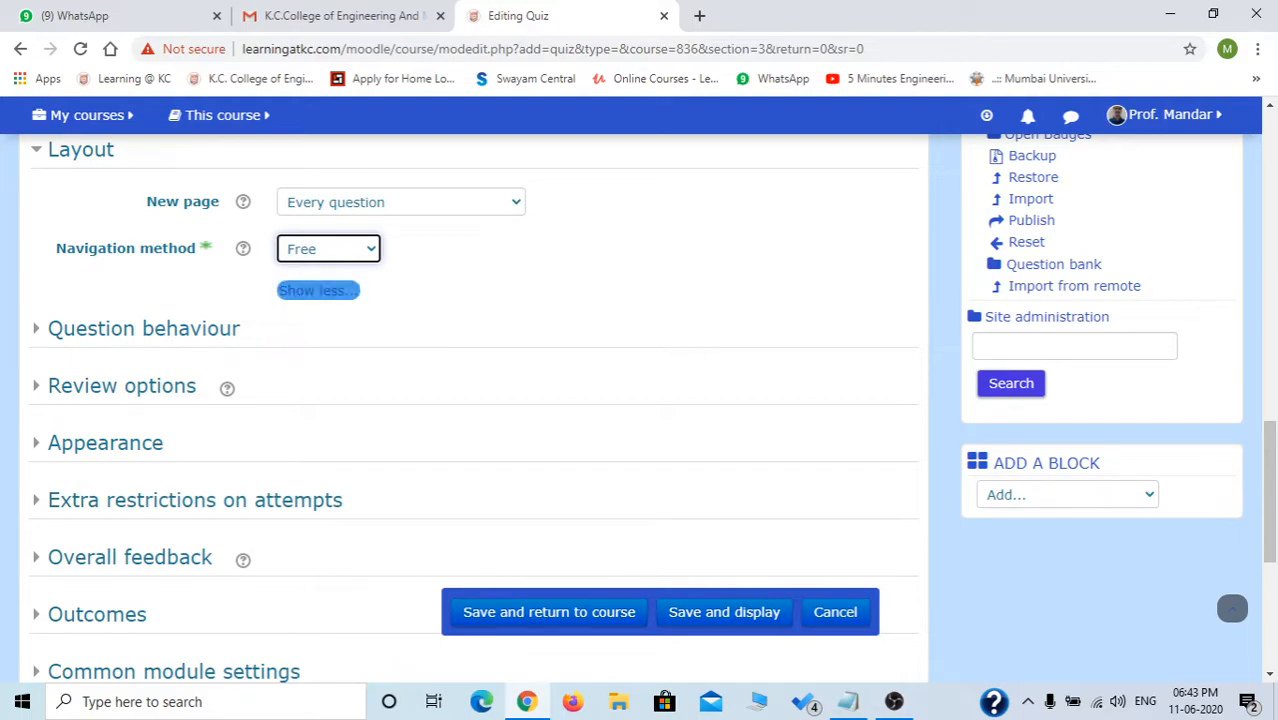
pyautogui.click(328, 249)
pyautogui.click(318, 272)
pyautogui.click(440, 270)
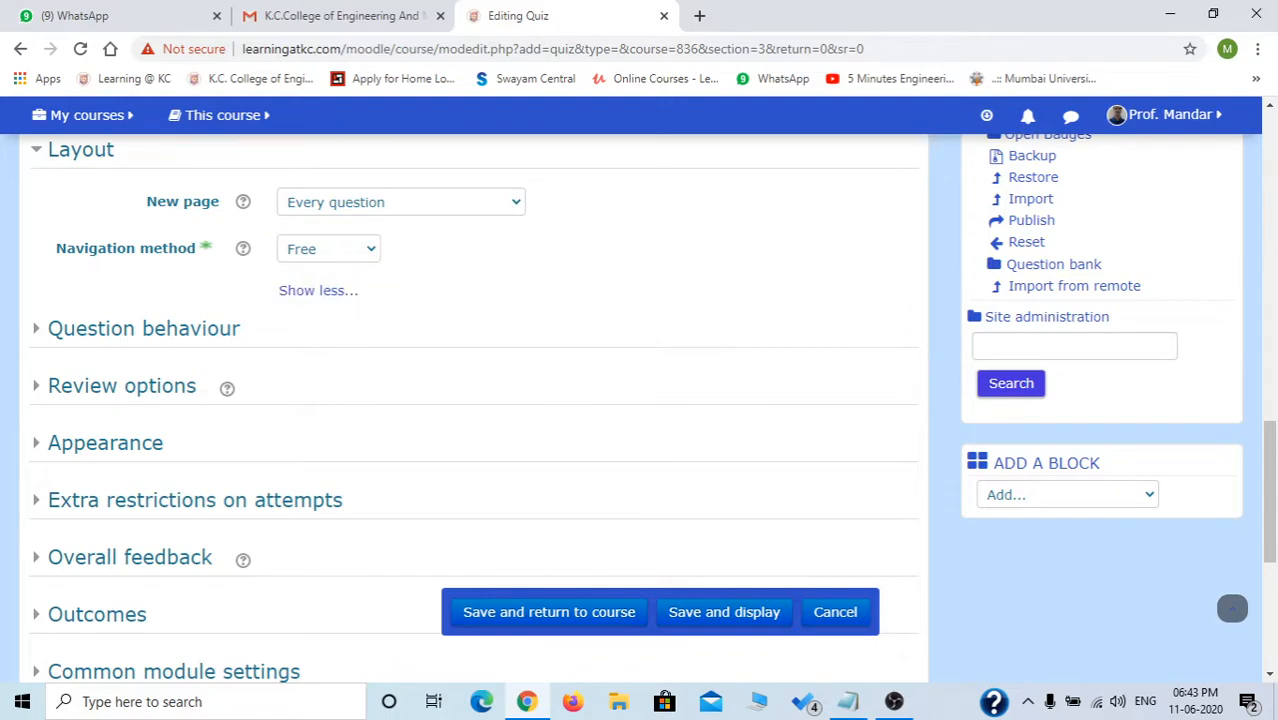
pyautogui.click(150, 328)
# Set 'Shuffle within questions' to No.
pyautogui.scroll(-1, 322, 400)
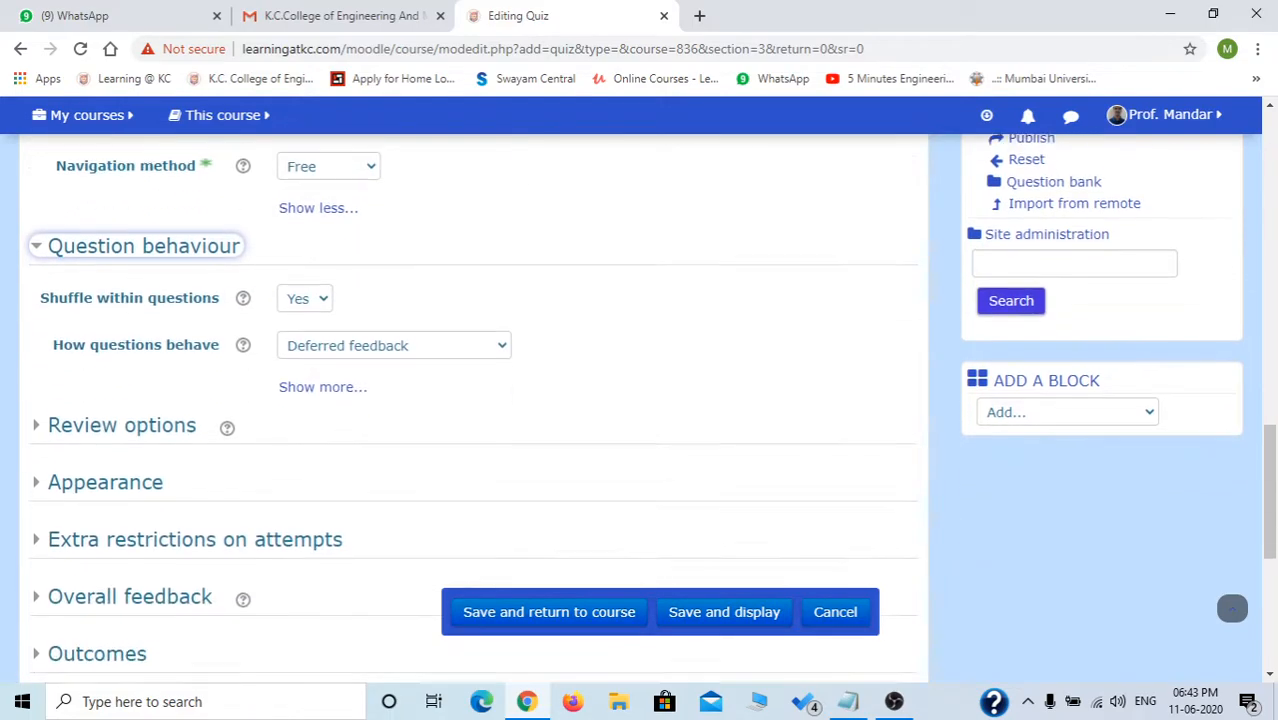
pyautogui.click(305, 287)
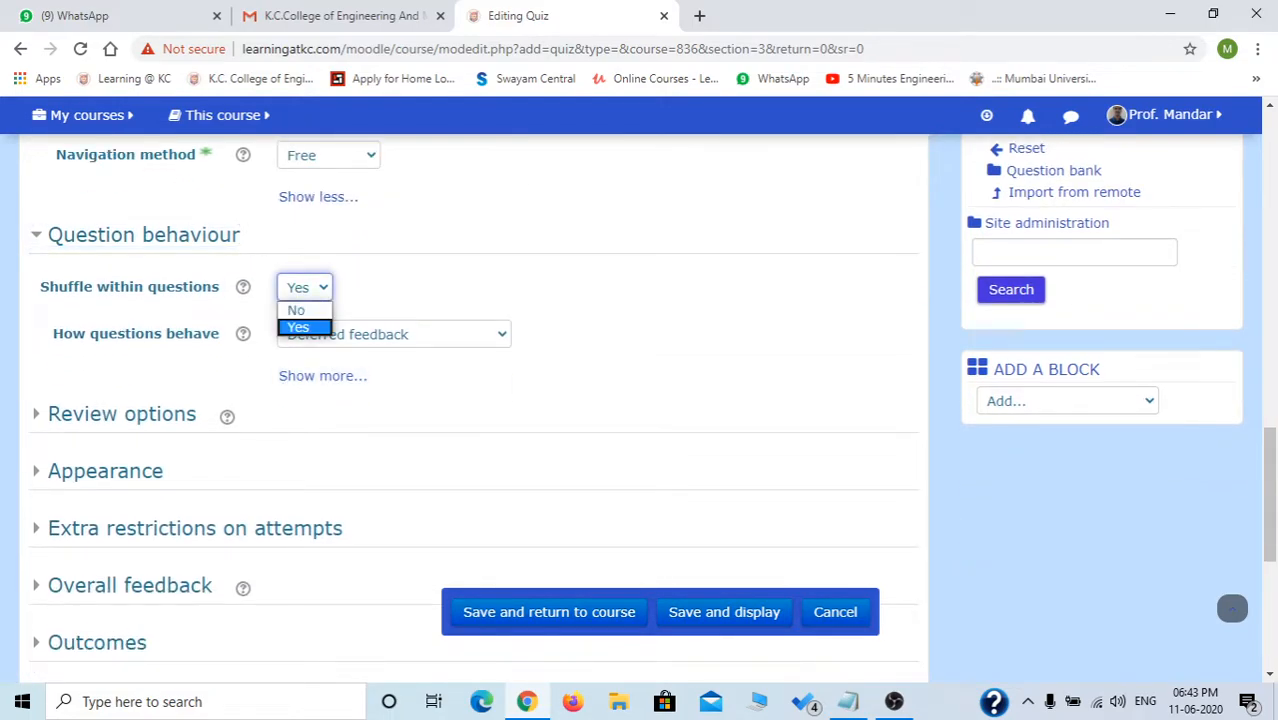
pyautogui.click(299, 327)
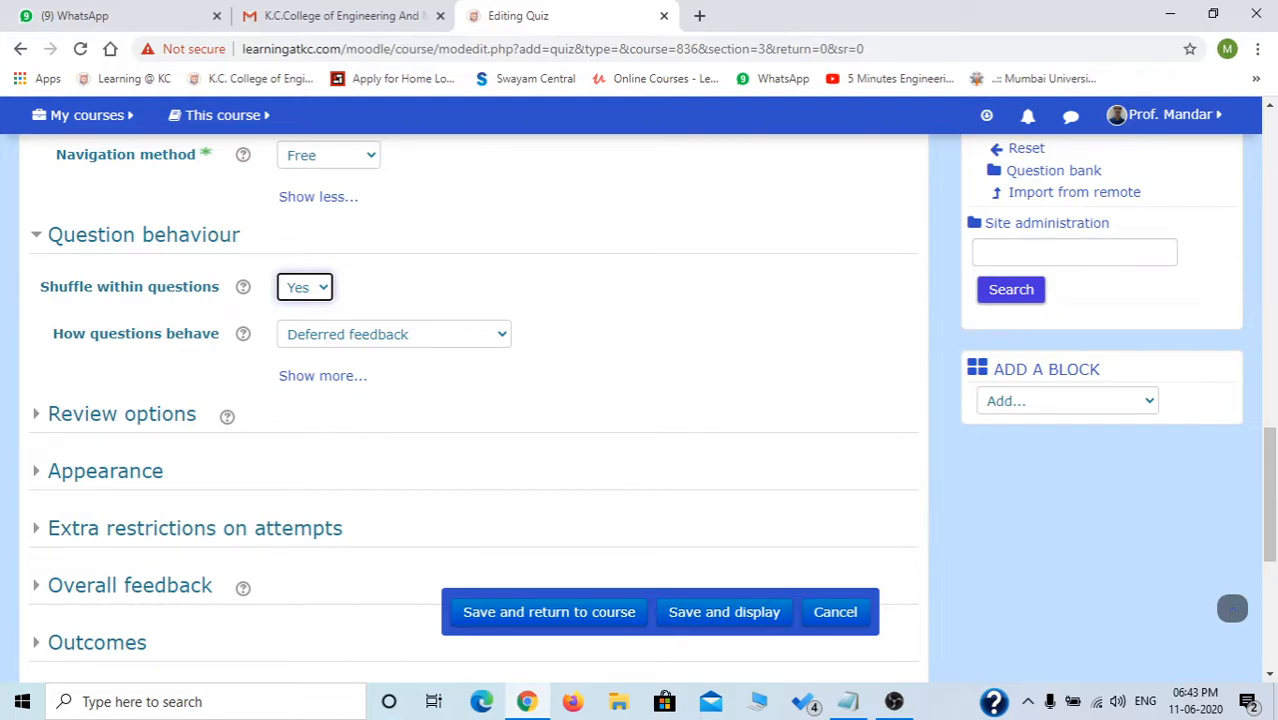
pyautogui.click(305, 287)
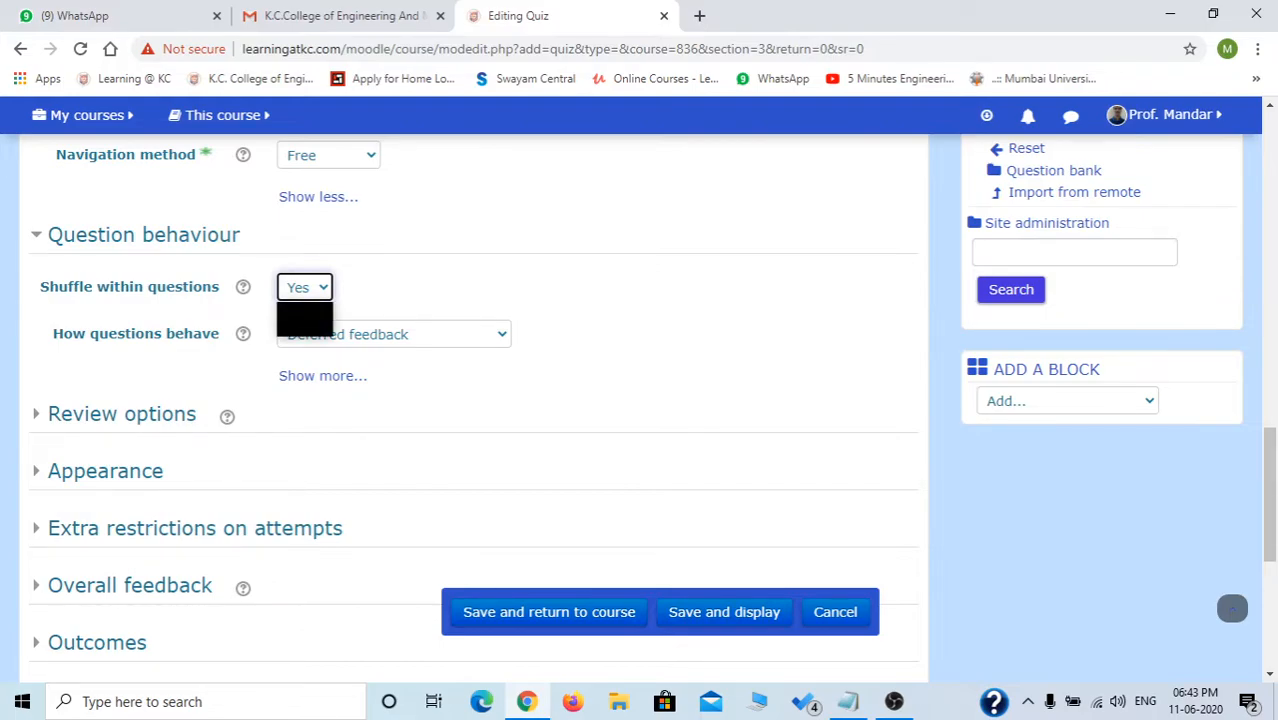
pyautogui.click(297, 309)
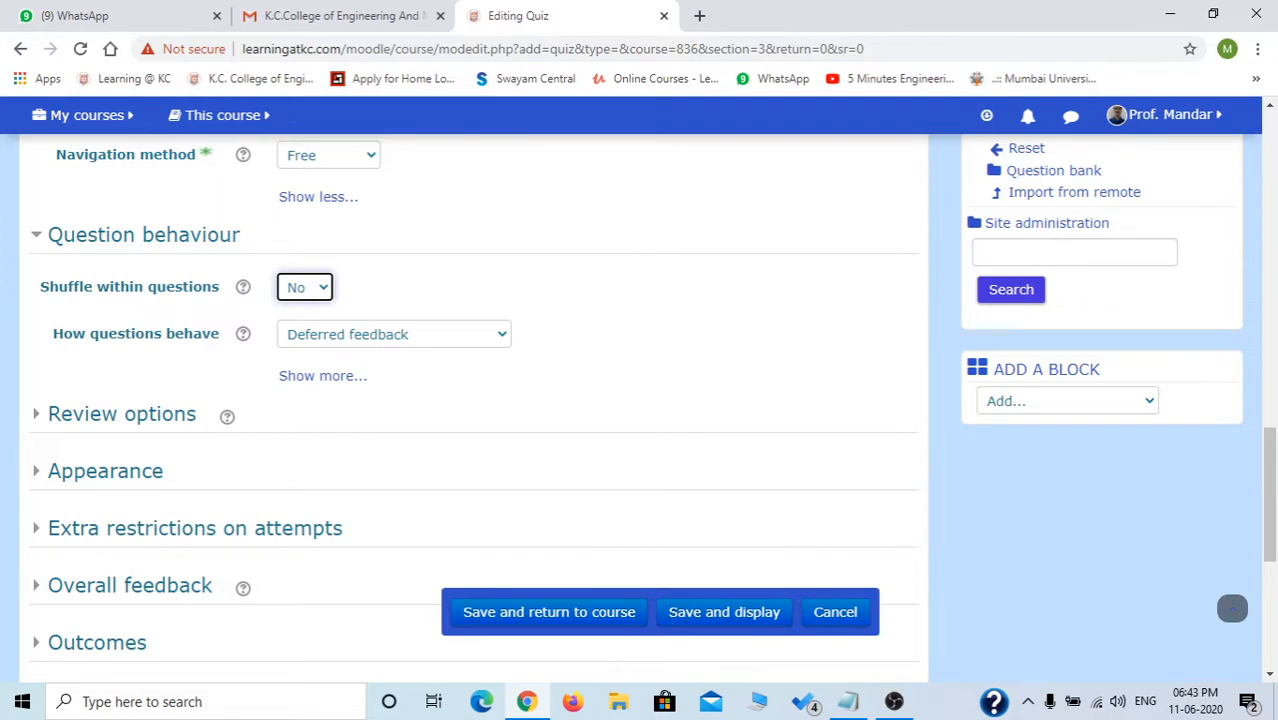
# Return question behaviour to Deferred feedback after briefly choosing Adaptive mode.
pyautogui.click(394, 334)
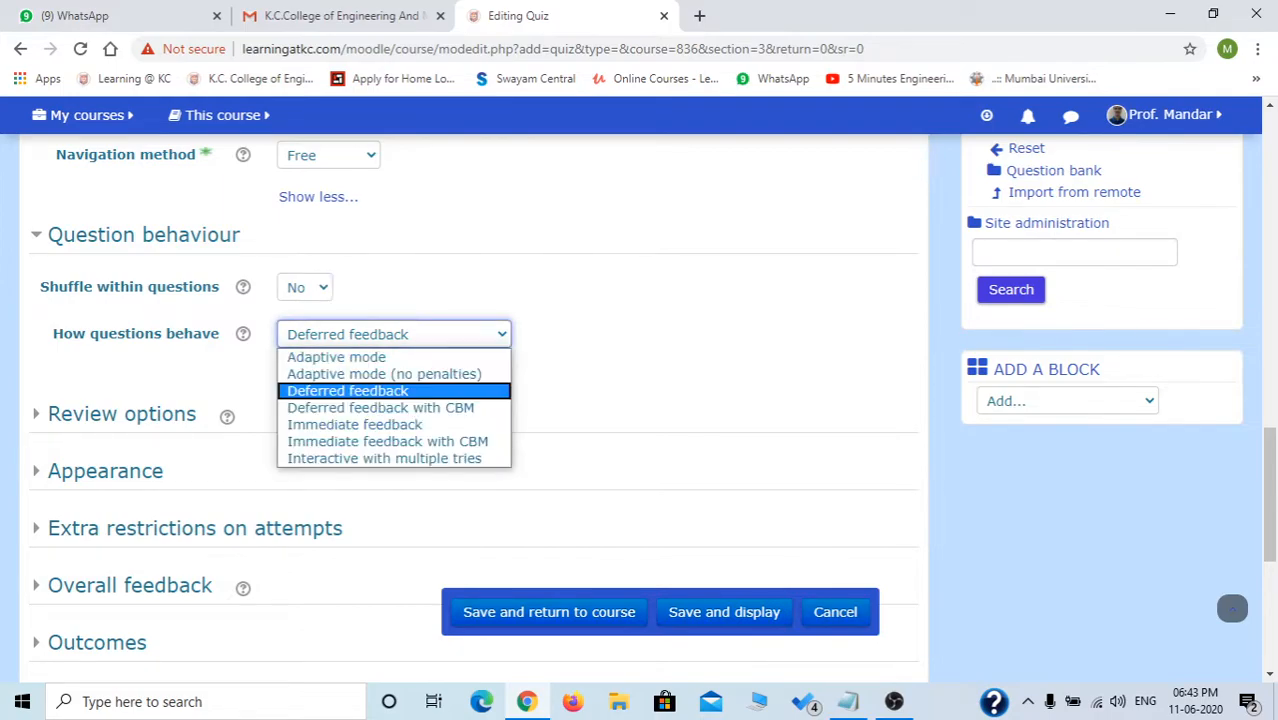
pyautogui.click(394, 334)
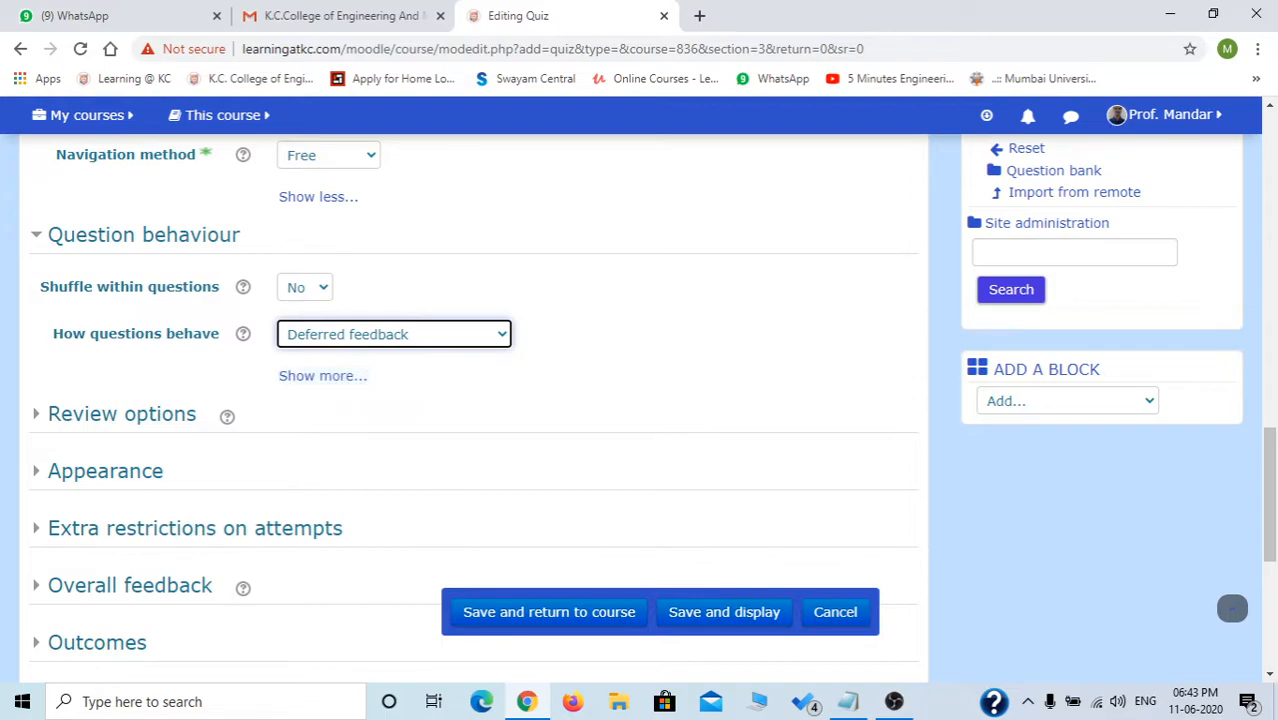
pyautogui.click(394, 334)
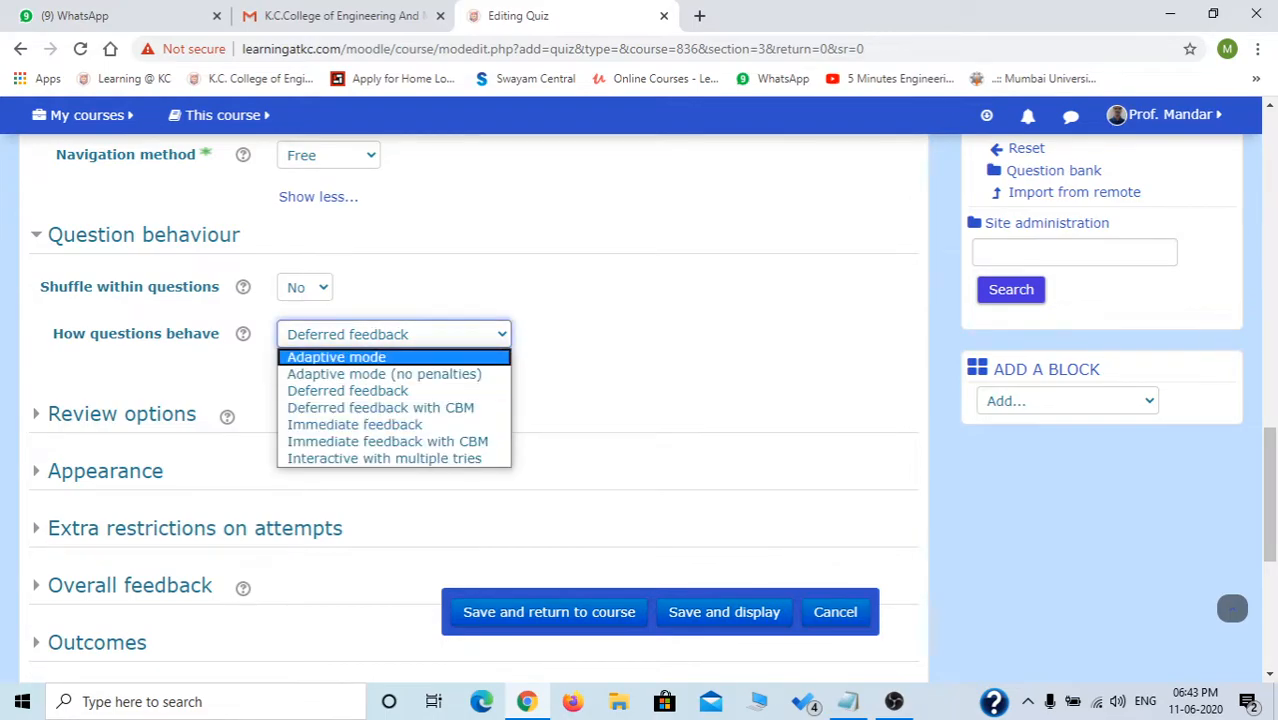
pyautogui.click(337, 357)
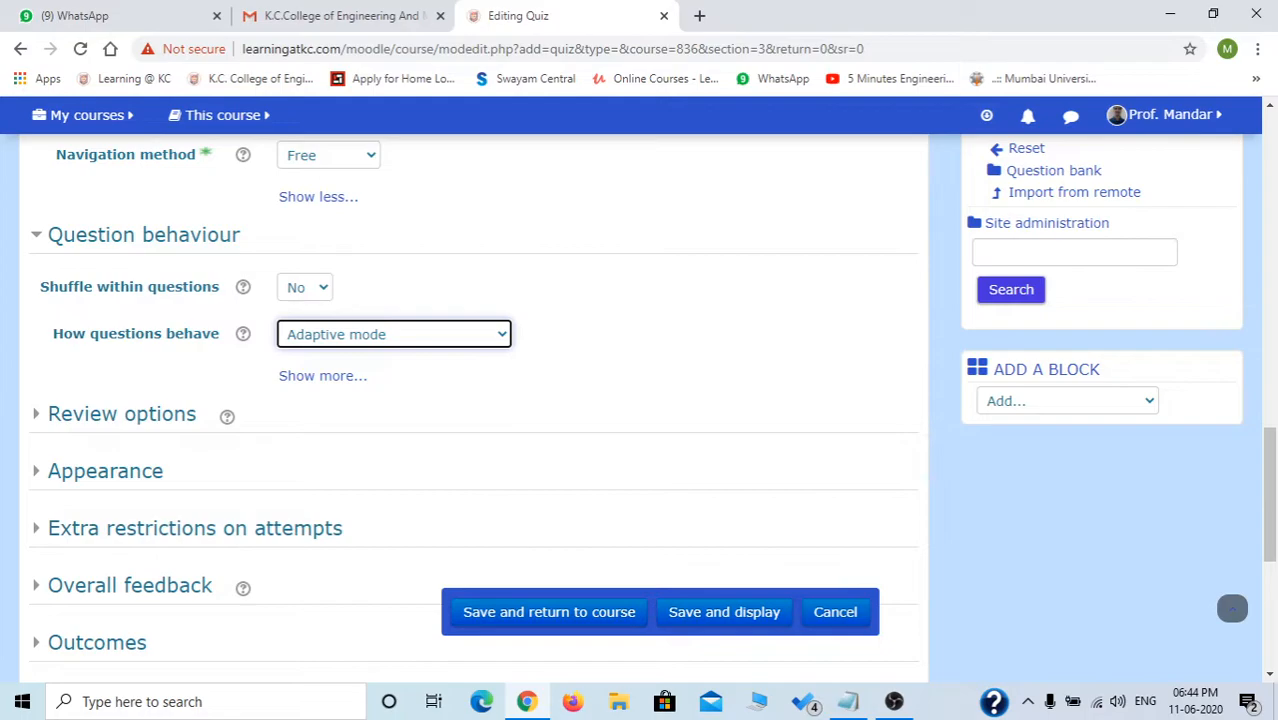
pyautogui.click(394, 334)
pyautogui.click(337, 357)
pyautogui.click(394, 334)
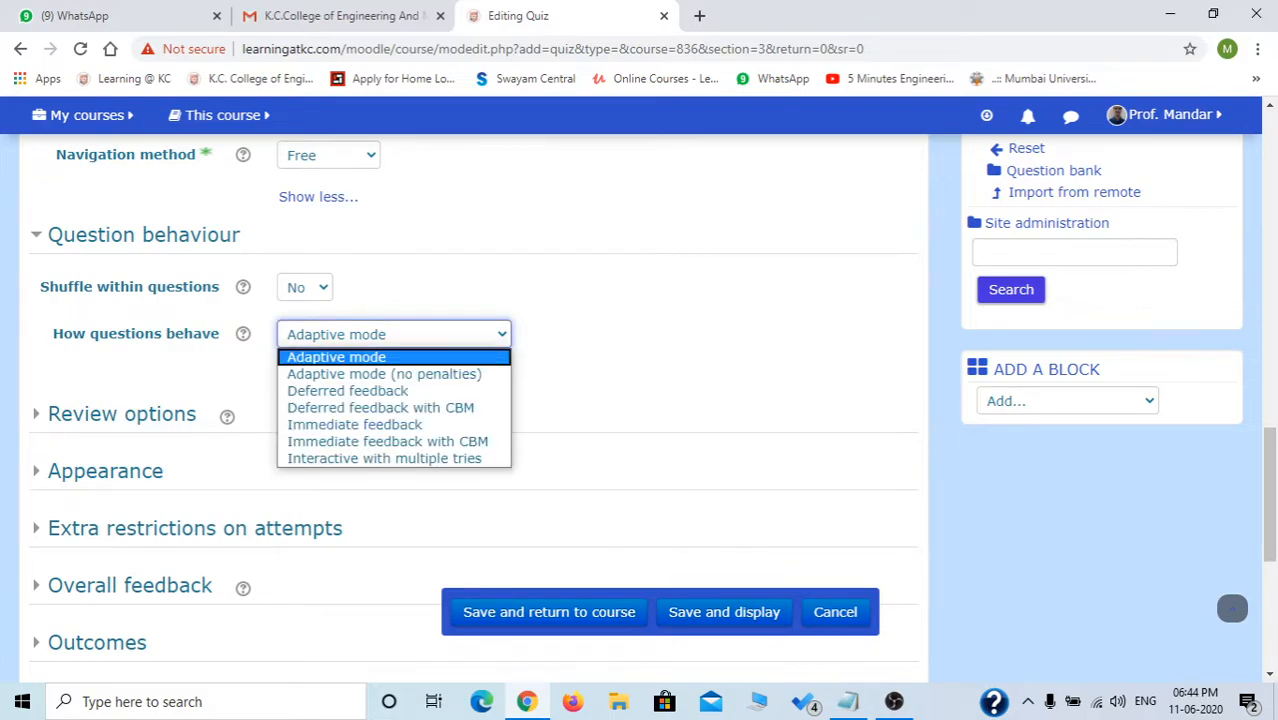
pyautogui.press('Down')
pyautogui.press('Down')
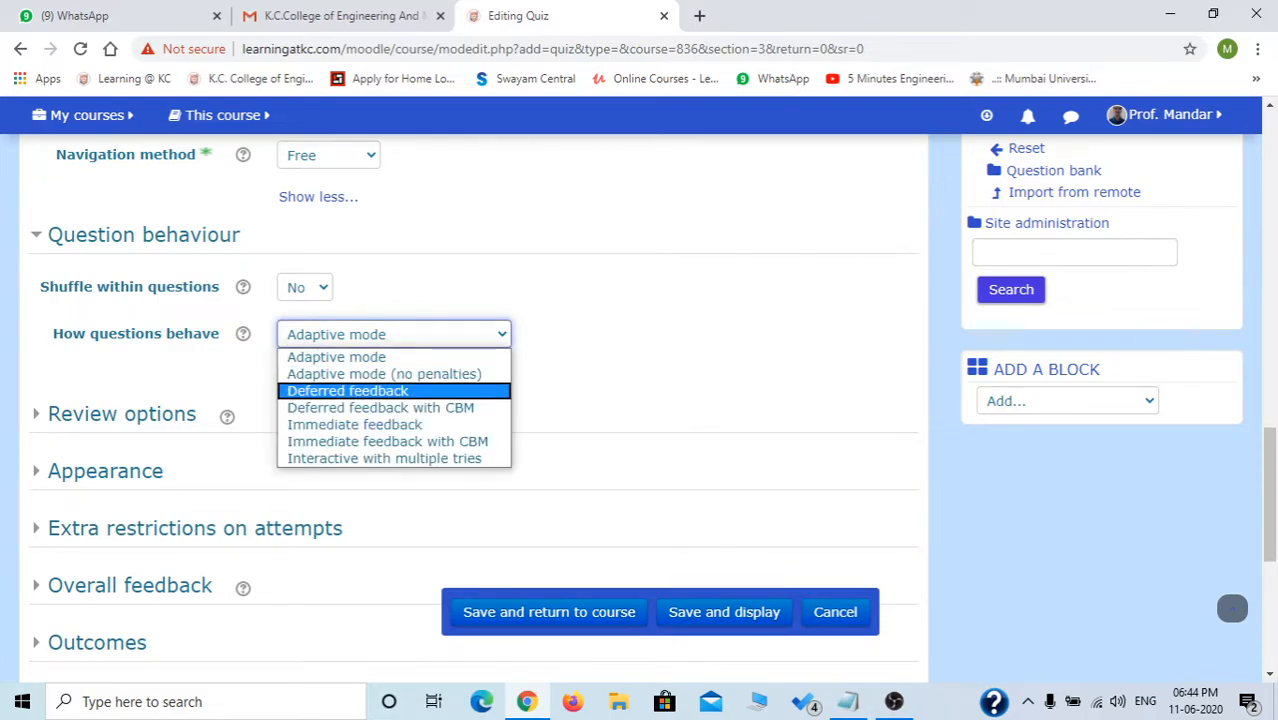
pyautogui.press('Return')
pyautogui.click(620, 345)
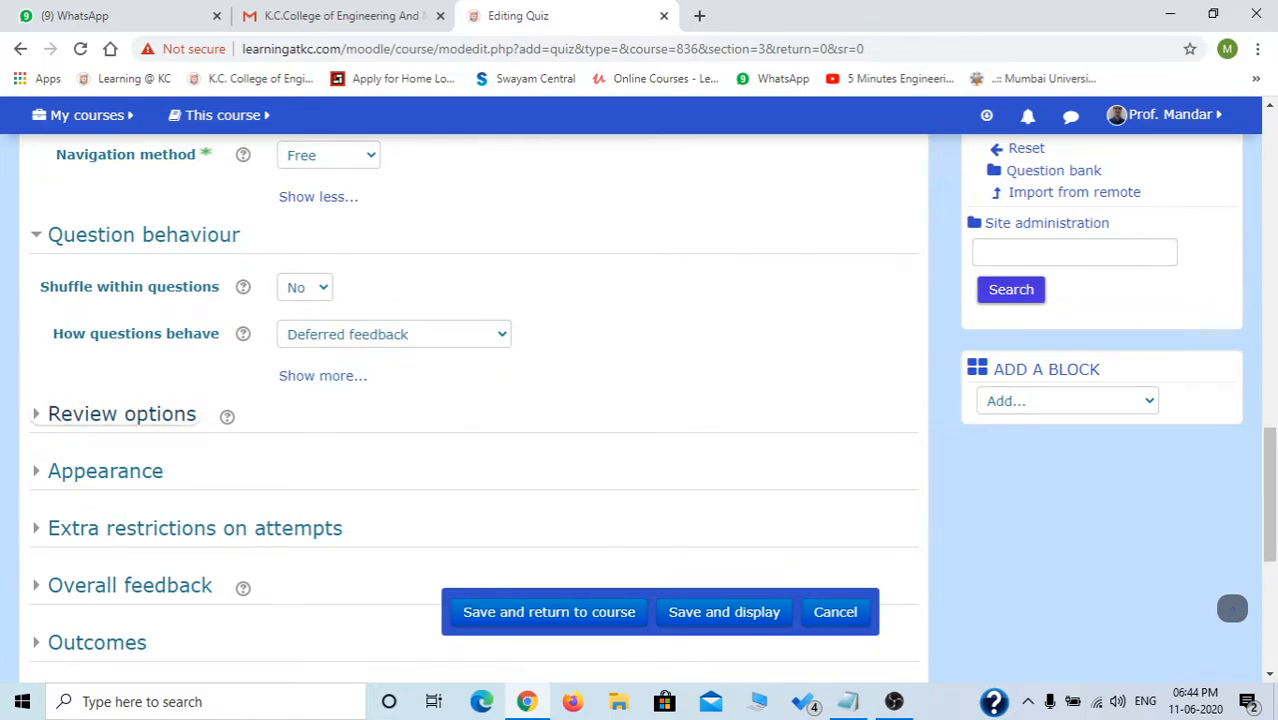
pyautogui.click(121, 414)
pyautogui.scroll(-2, 300, 420)
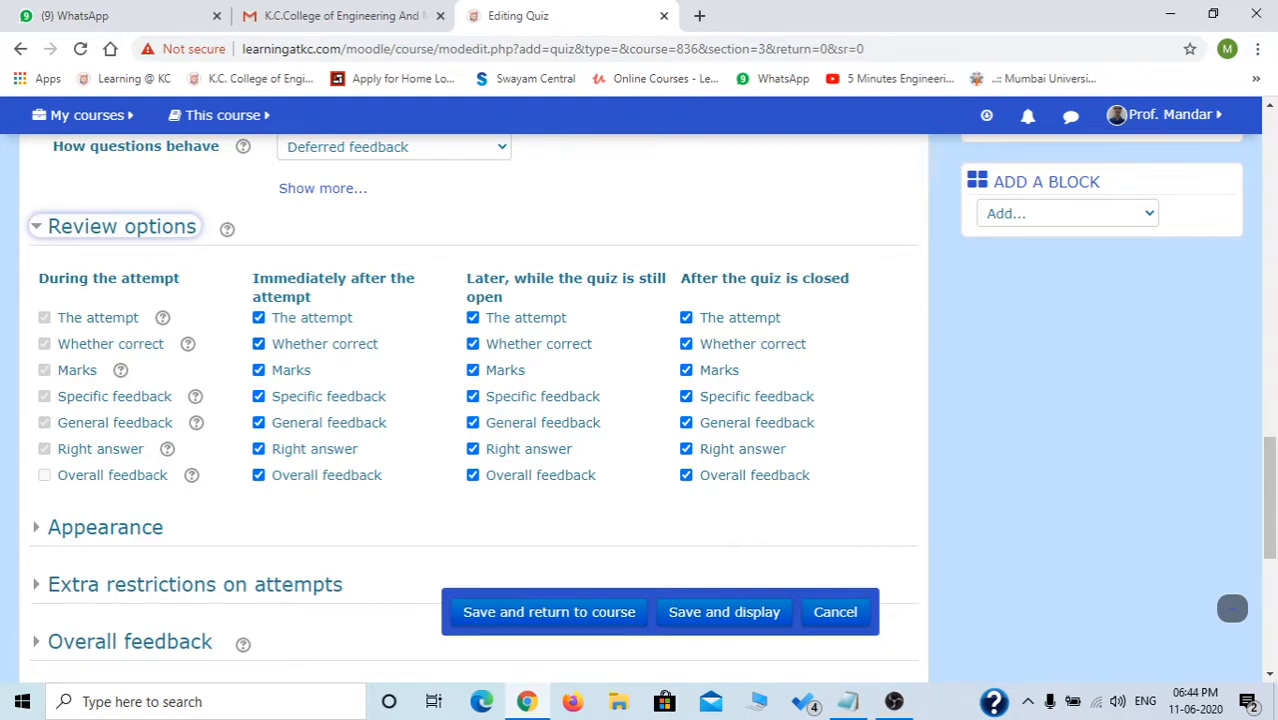
# Uncheck The attempt, Marks and Overall feedback under Immediately after and Later, while open.
pyautogui.click(259, 318)
pyautogui.click(259, 370)
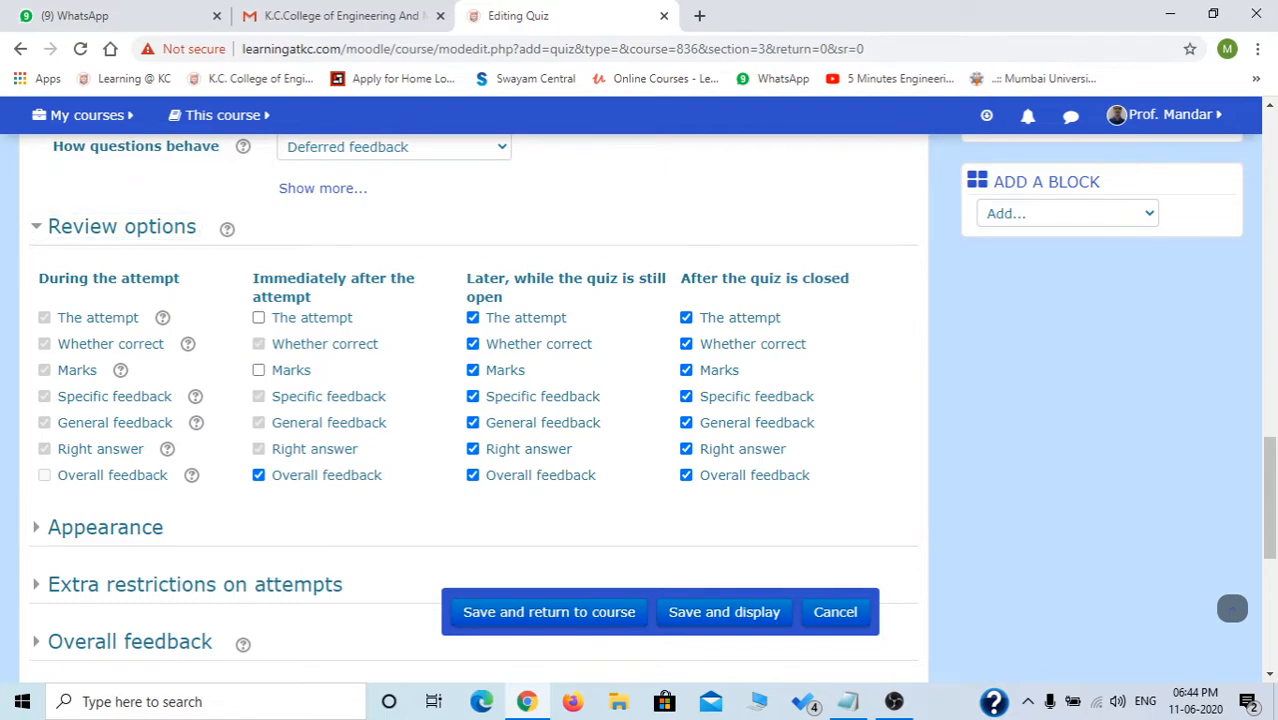
pyautogui.click(259, 475)
pyautogui.click(472, 317)
pyautogui.click(472, 370)
pyautogui.click(472, 475)
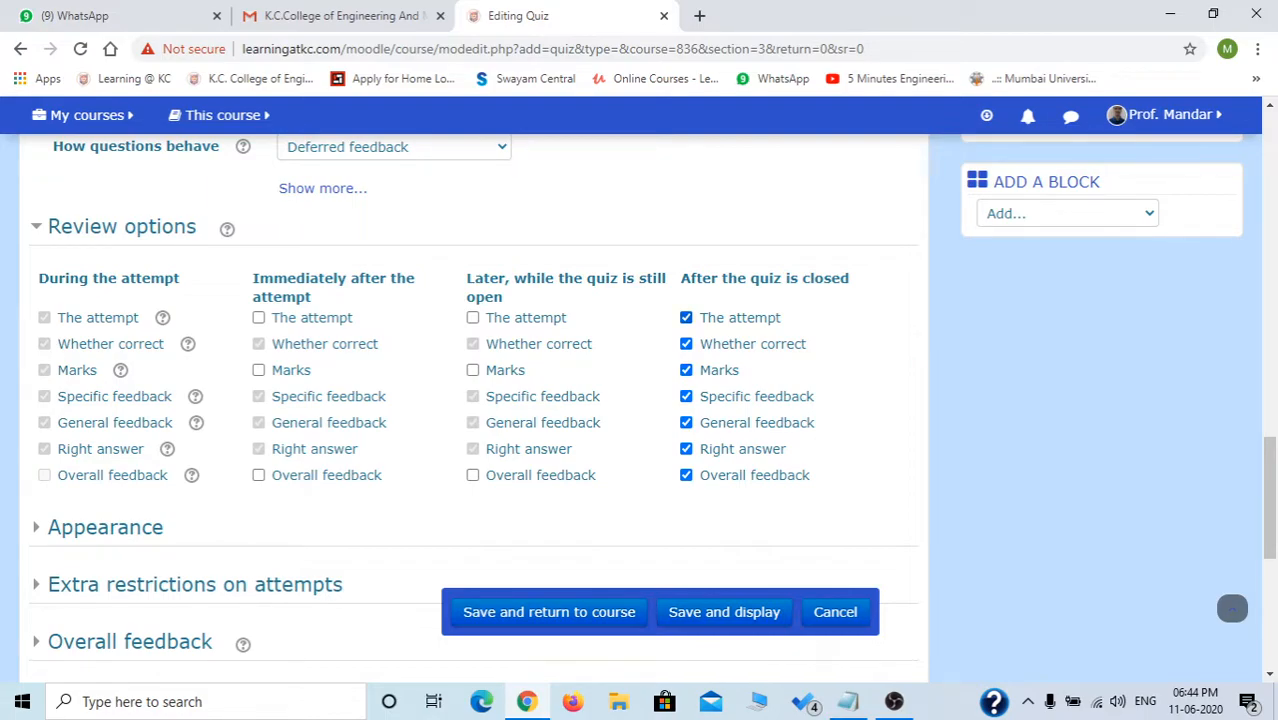
# Keep The attempt and Marks checked under After the quiz is closed.
pyautogui.click(686, 317)
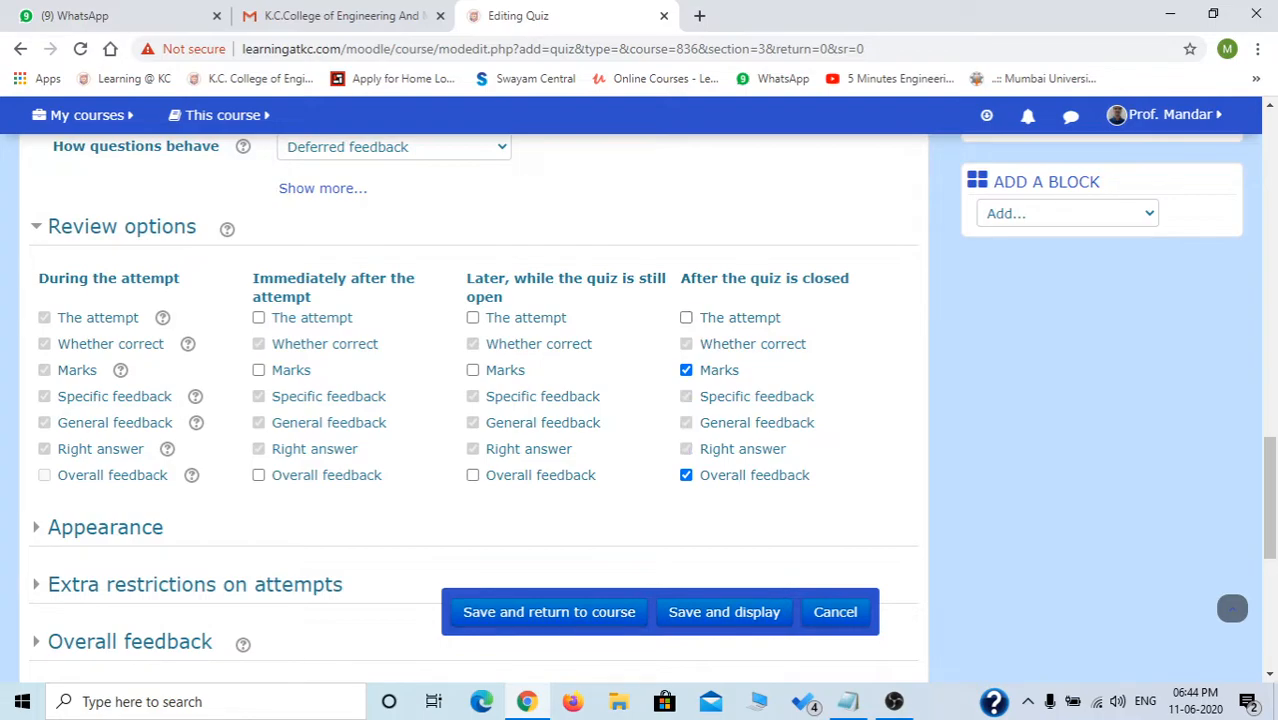
pyautogui.click(686, 370)
pyautogui.click(686, 317)
pyautogui.click(686, 370)
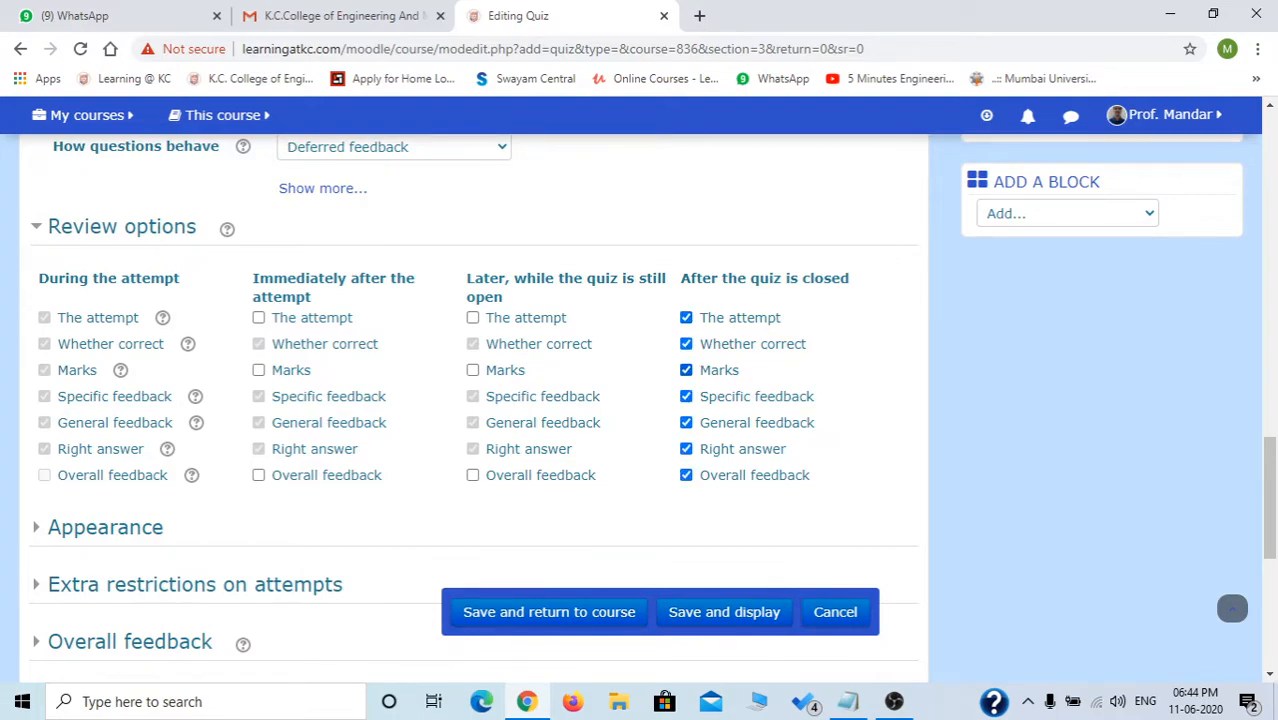
pyautogui.scroll(-1, 470, 400)
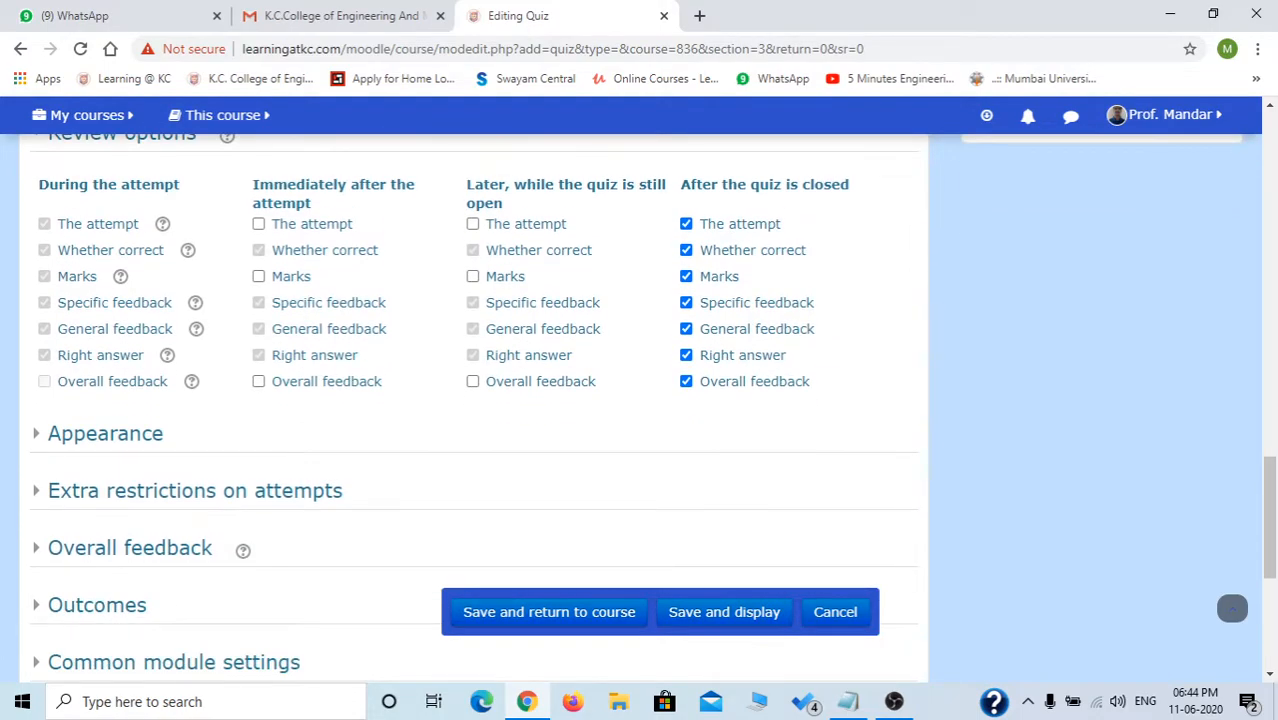
# Expand Appearance and look over the extra restrictions on attempts, including the password option, then collapse them.
pyautogui.click(105, 433)
pyautogui.scroll(-1, 470, 400)
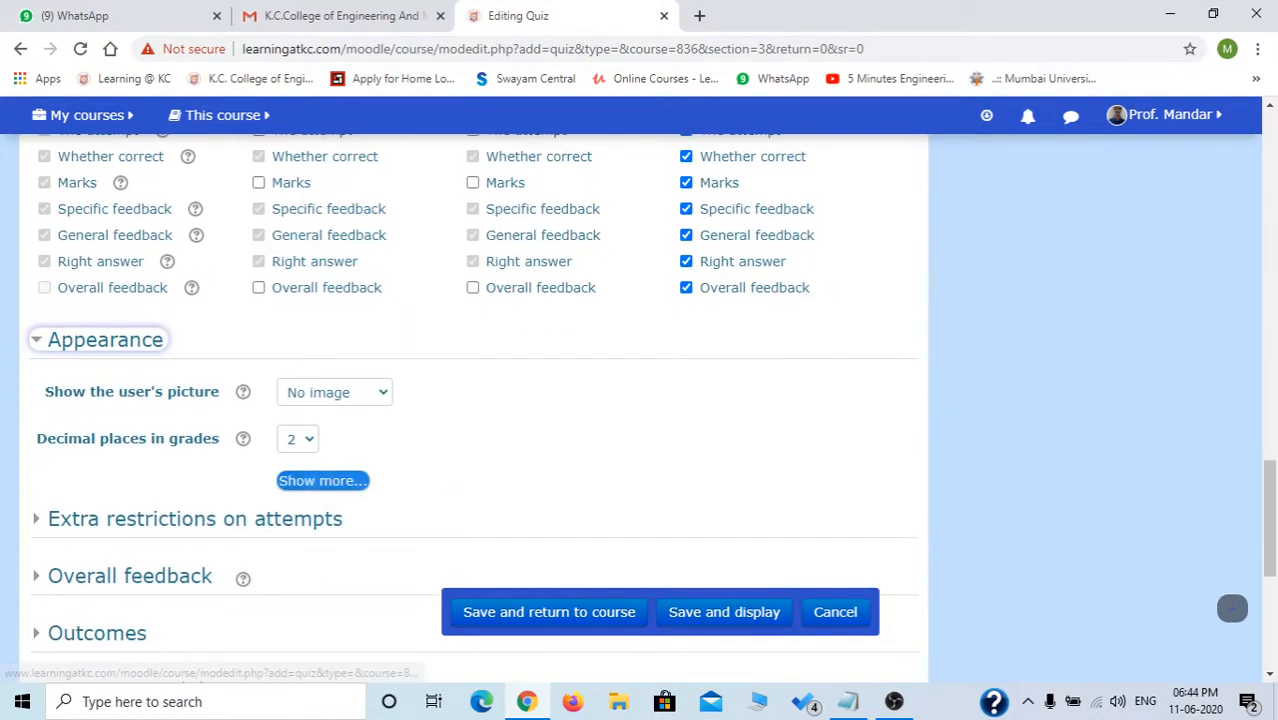
pyautogui.scroll(-2, 470, 400)
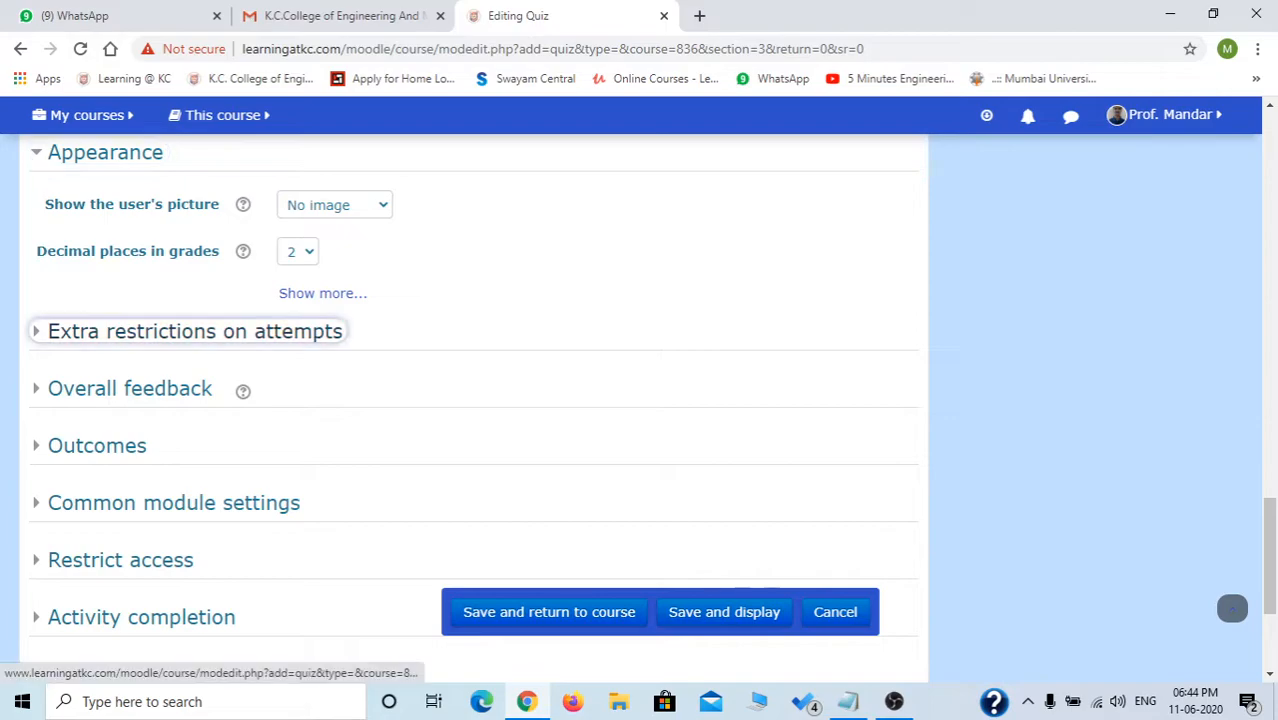
pyautogui.click(195, 331)
pyautogui.click(340, 384)
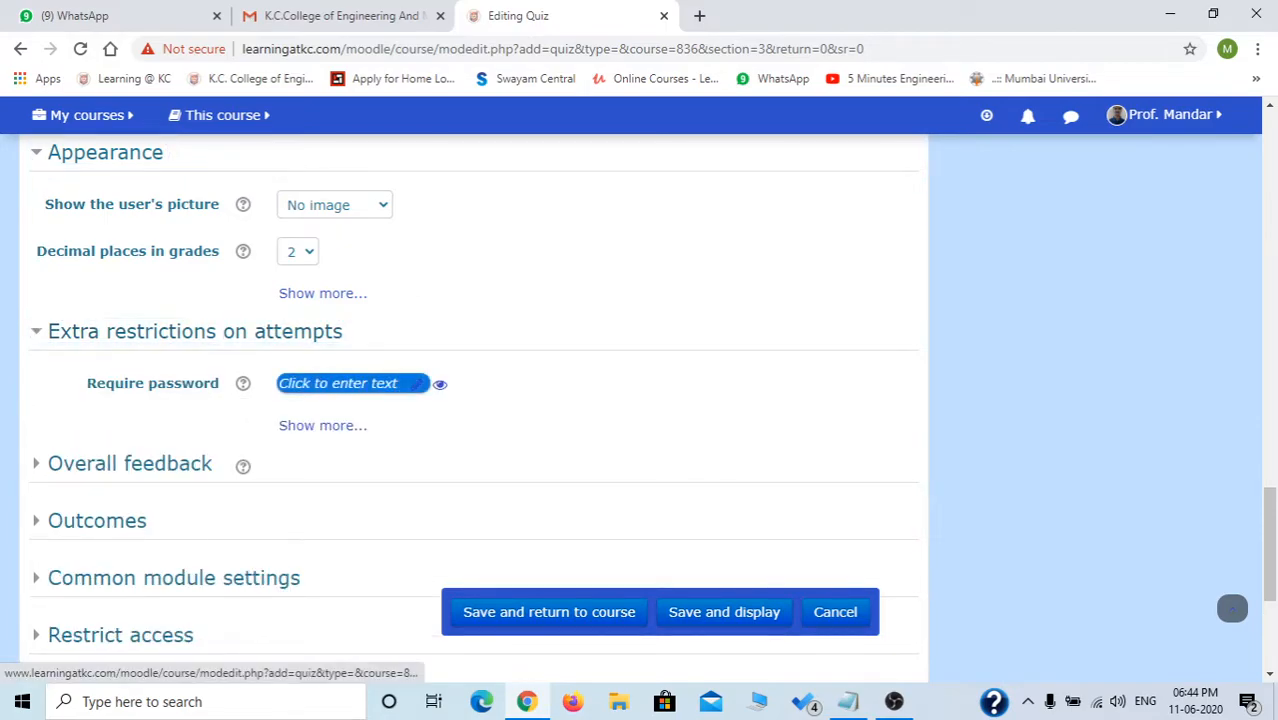
pyautogui.click(322, 425)
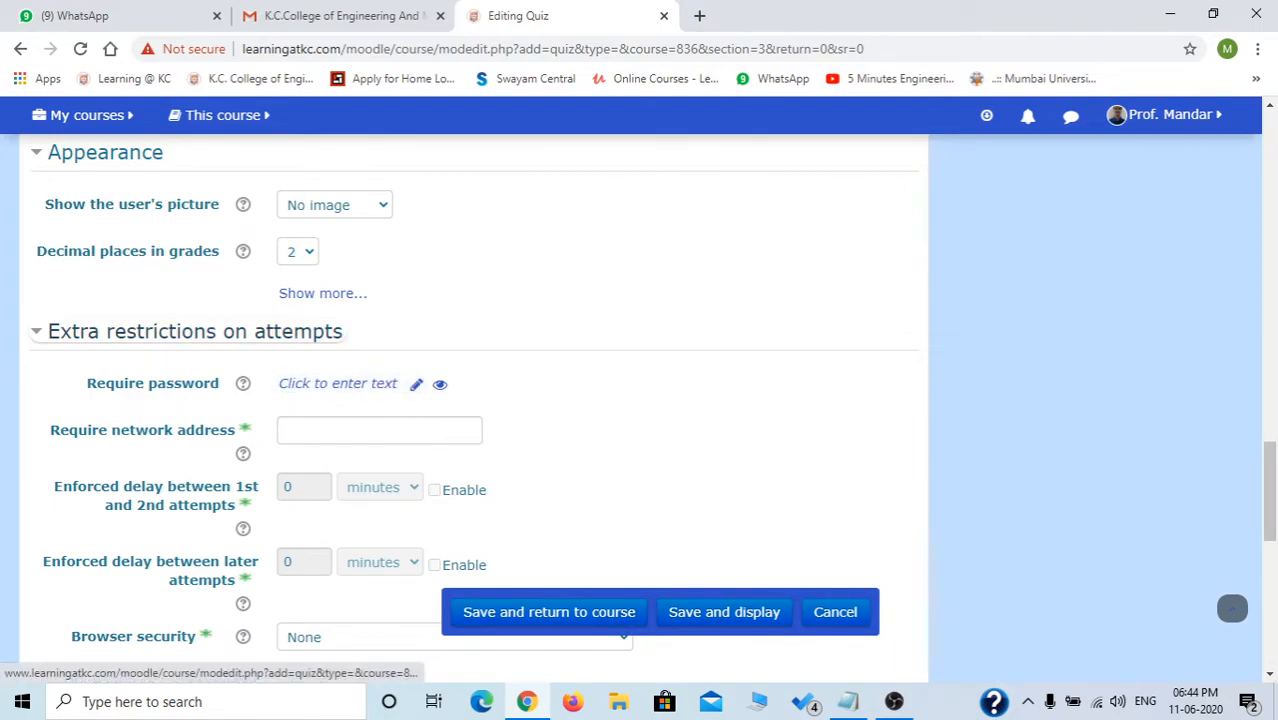
pyautogui.click(195, 331)
# Review the full Outcomes list, collapse it, and expand Restrict access, which reads None.
pyautogui.scroll(-1, 470, 400)
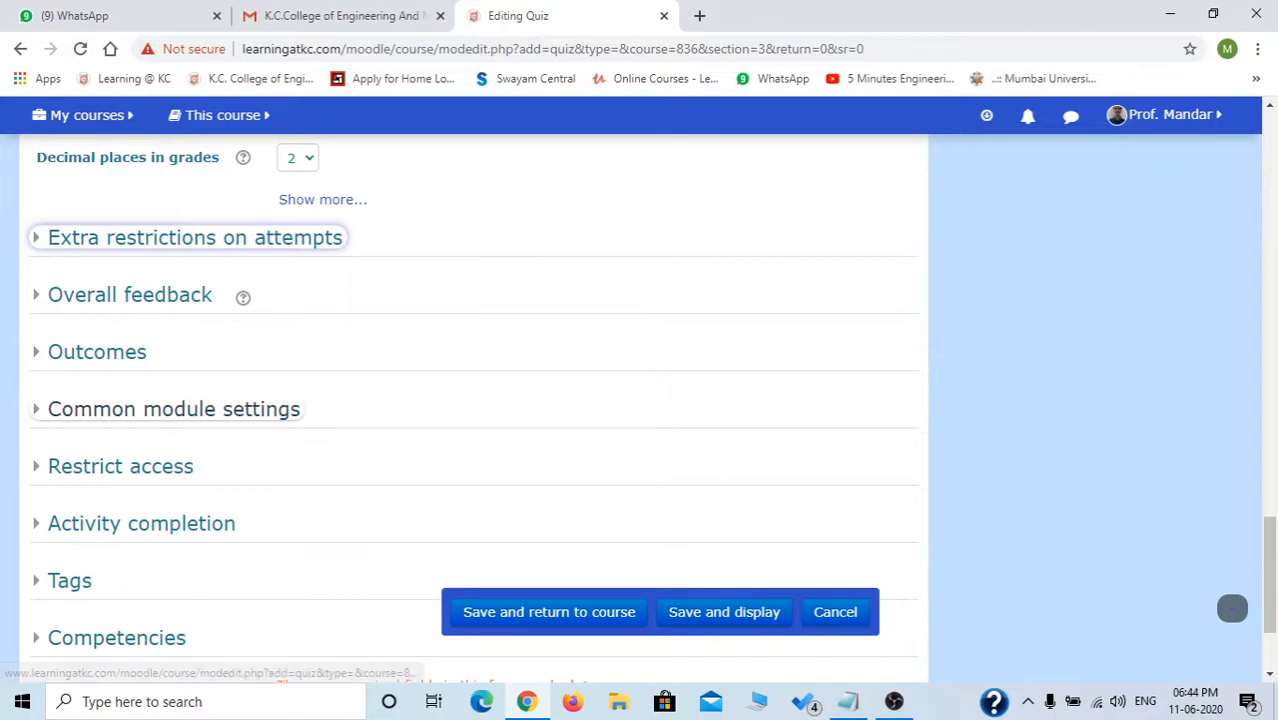
pyautogui.click(97, 352)
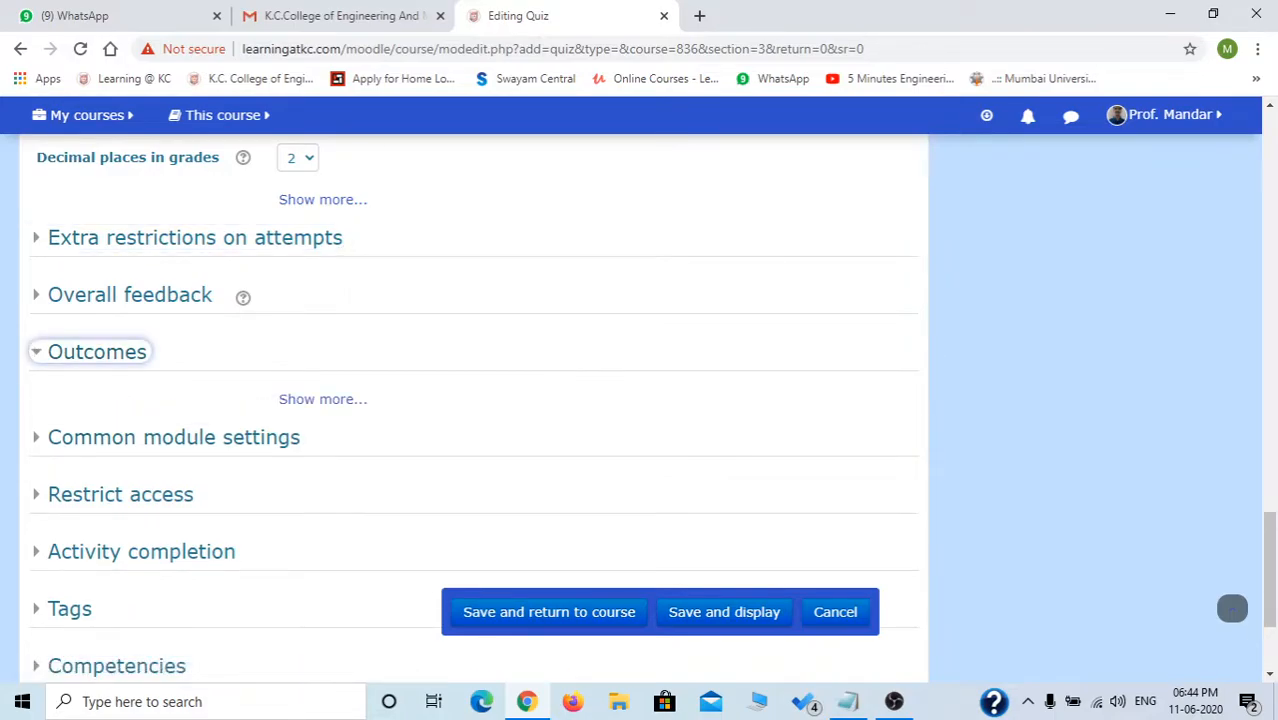
pyautogui.scroll(-1, 470, 400)
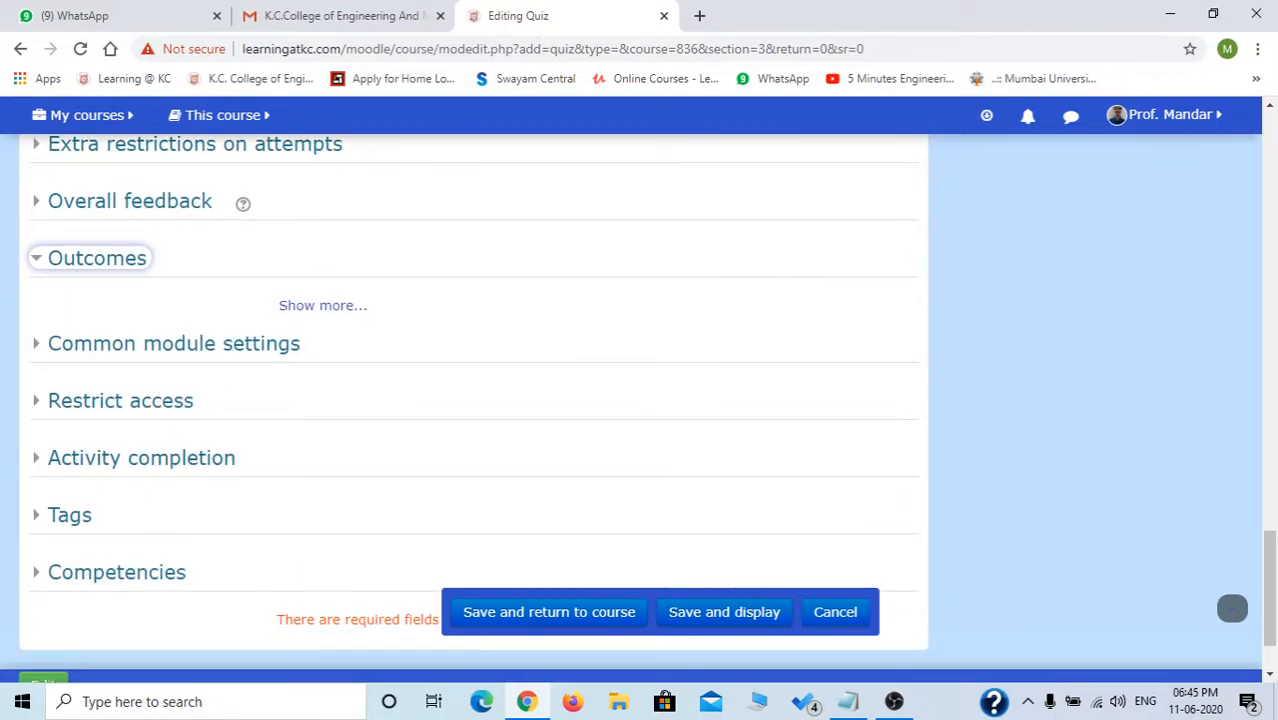
pyautogui.click(322, 305)
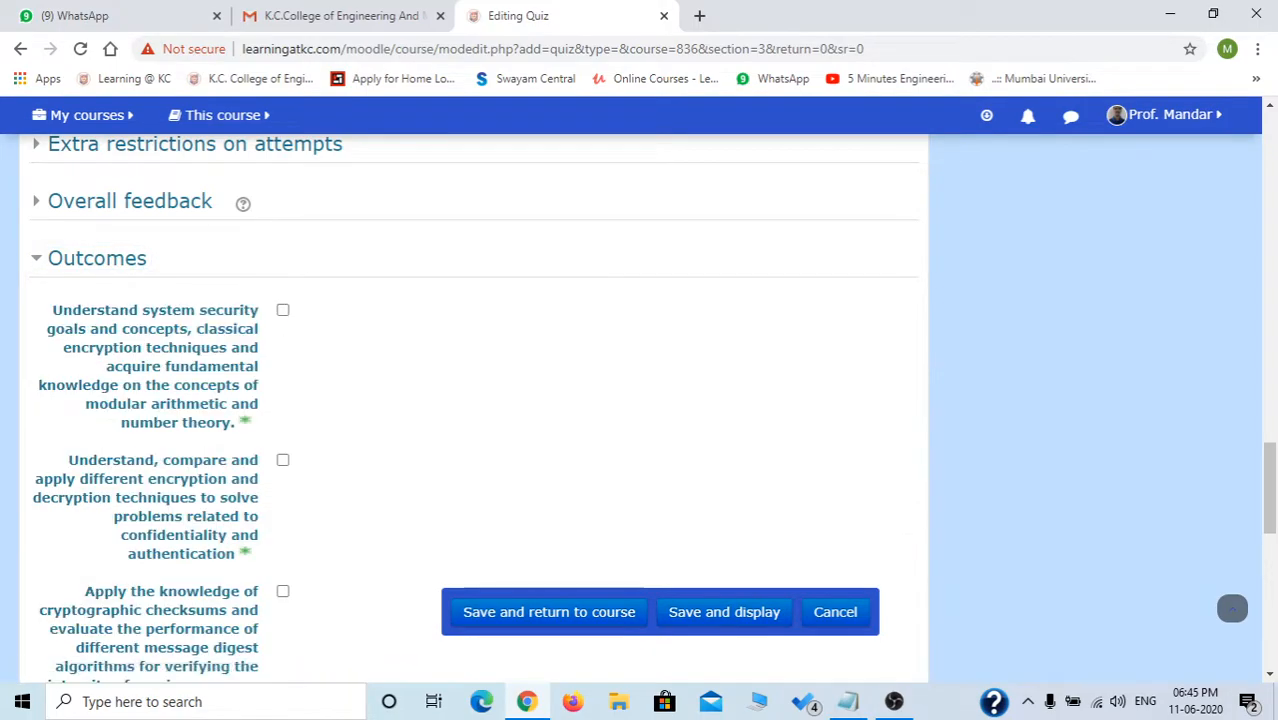
pyautogui.scroll(-1, 322, 305)
pyautogui.scroll(-4, 470, 400)
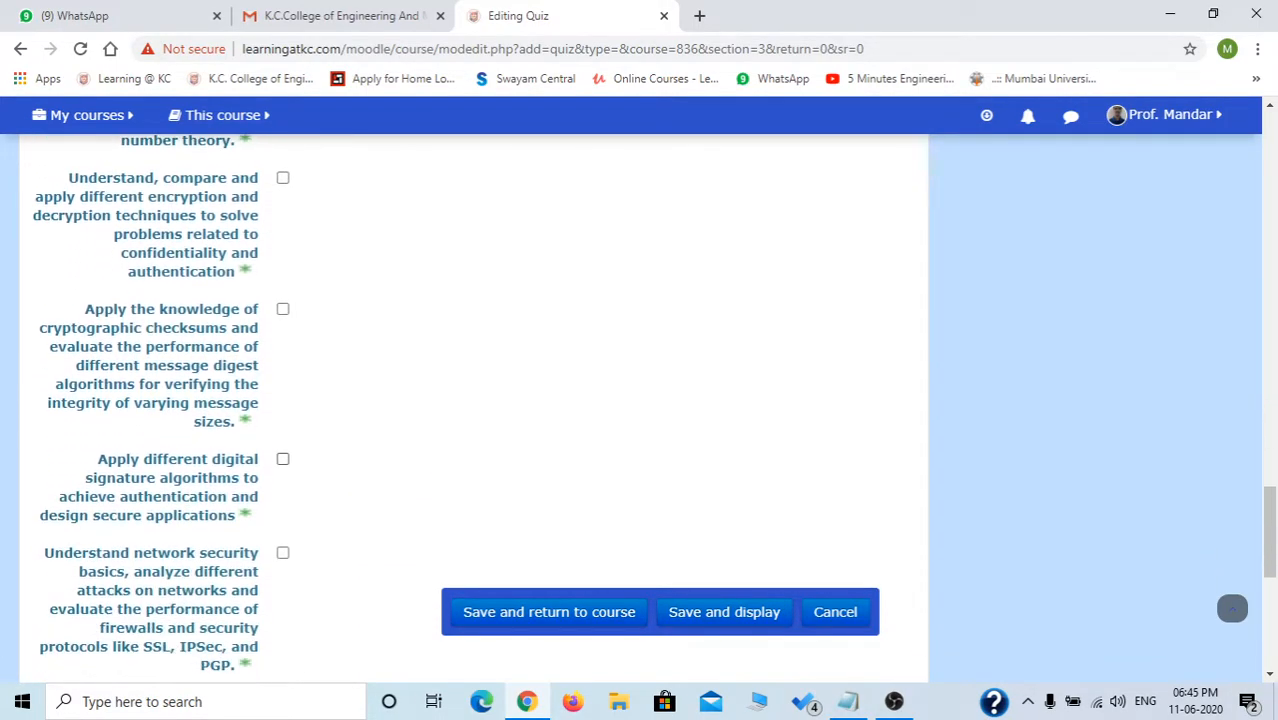
pyautogui.scroll(6, 470, 400)
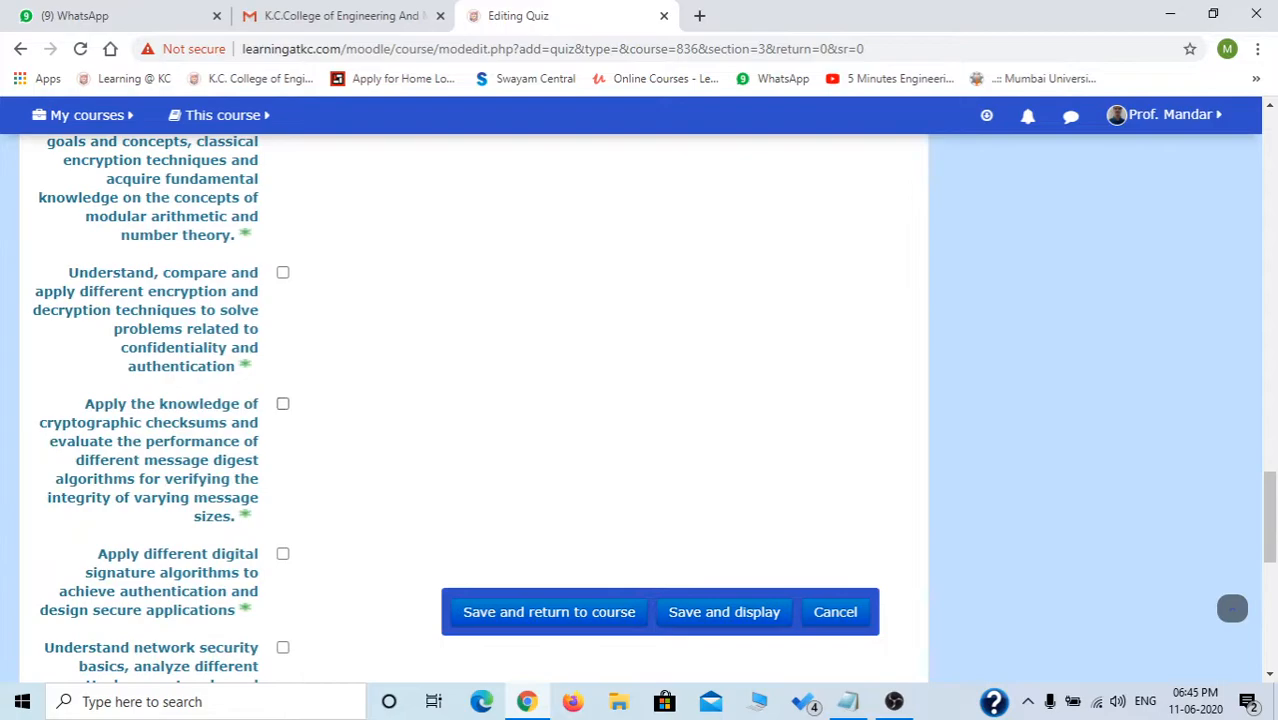
pyautogui.click(97, 352)
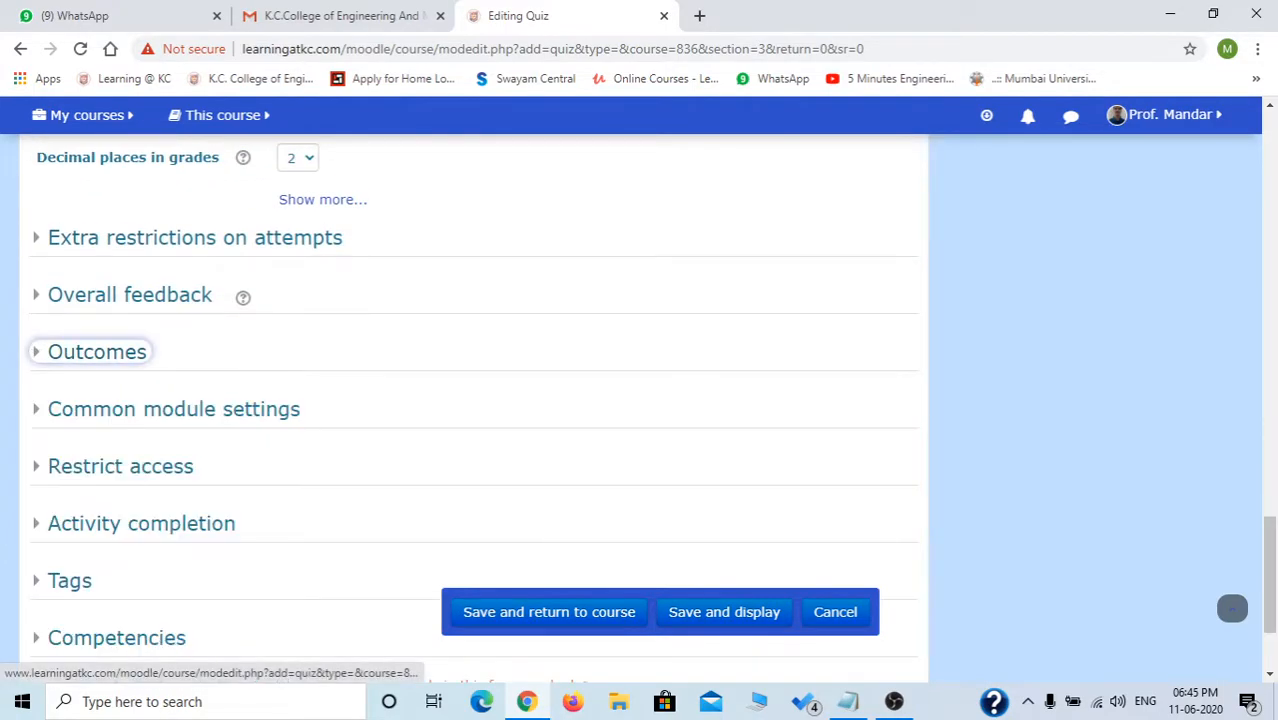
pyautogui.click(120, 467)
# Add a trial User profile restriction on Email address, entering an email value to match.
pyautogui.scroll(-2, 470, 400)
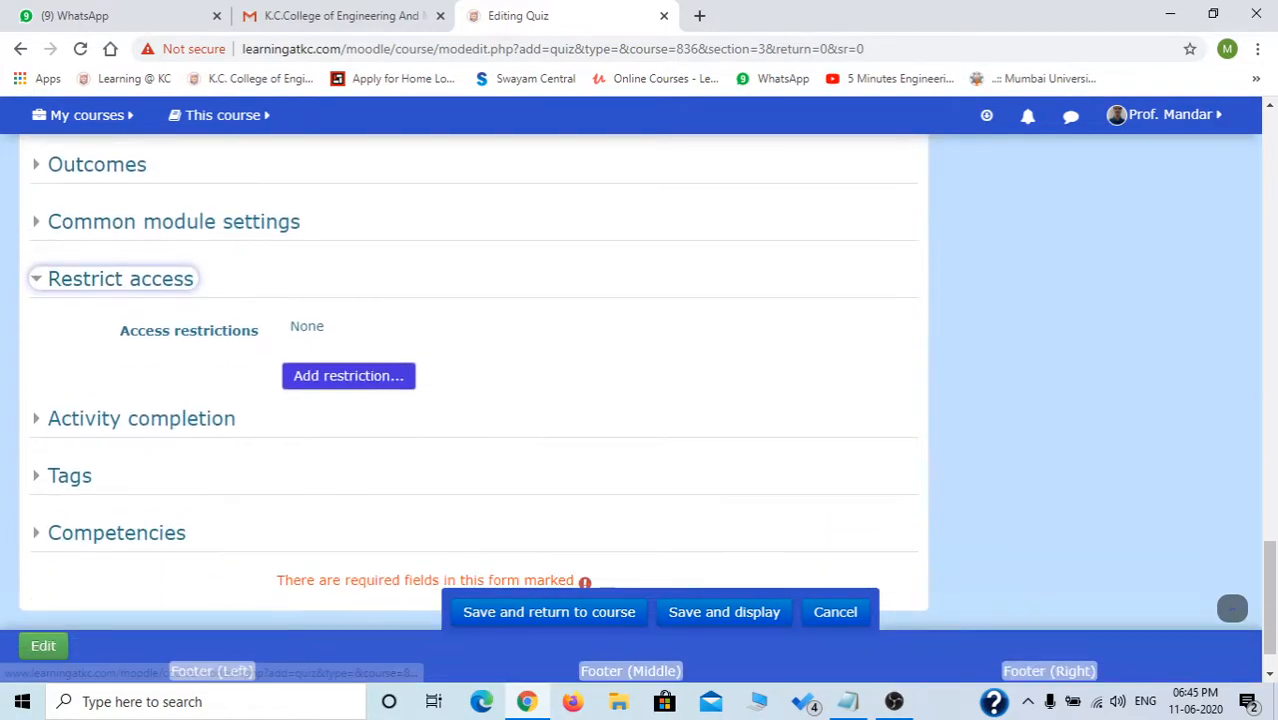
pyautogui.click(348, 376)
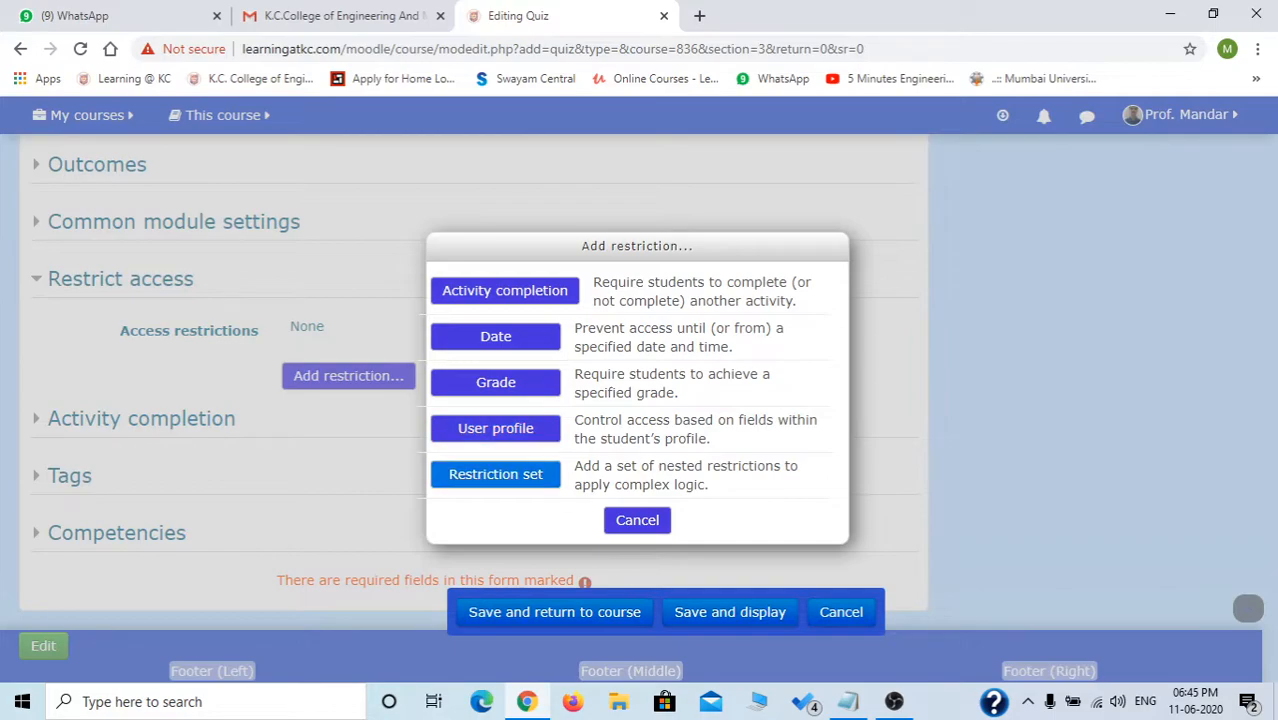
pyautogui.click(495, 428)
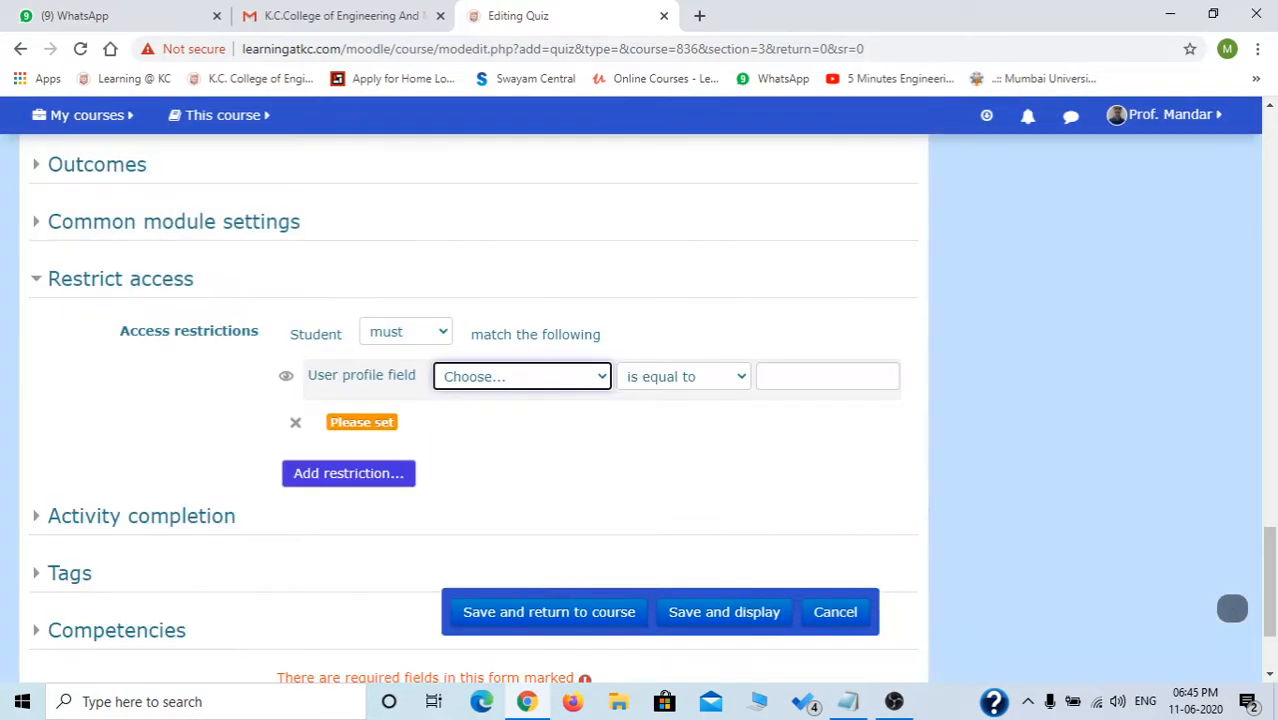
pyautogui.click(522, 377)
pyautogui.scroll(-1, 514, 268)
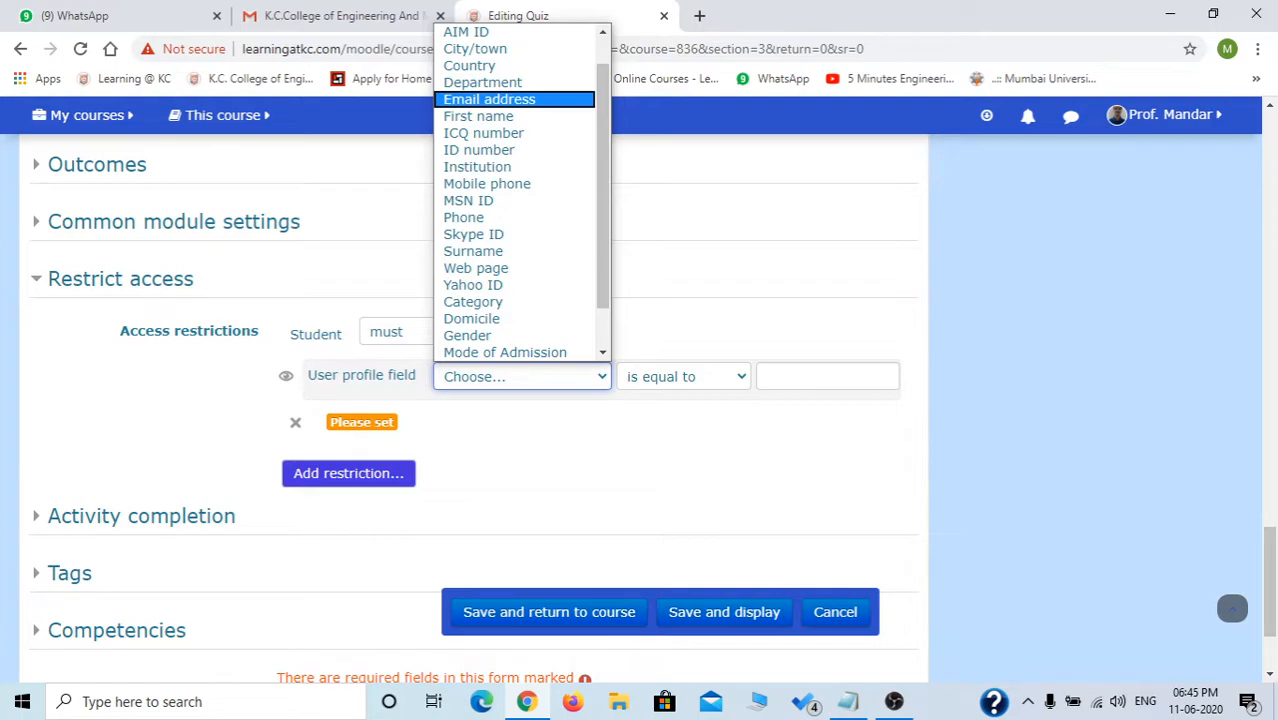
pyautogui.click(489, 99)
pyautogui.click(828, 377)
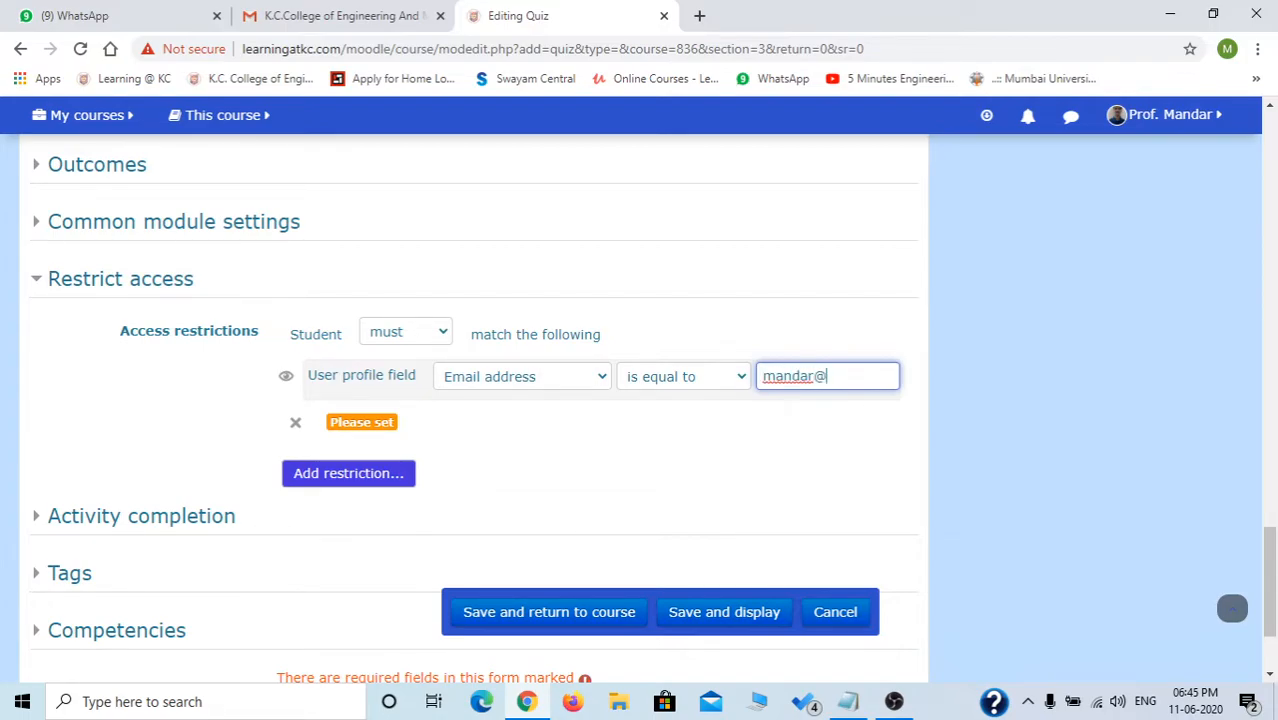
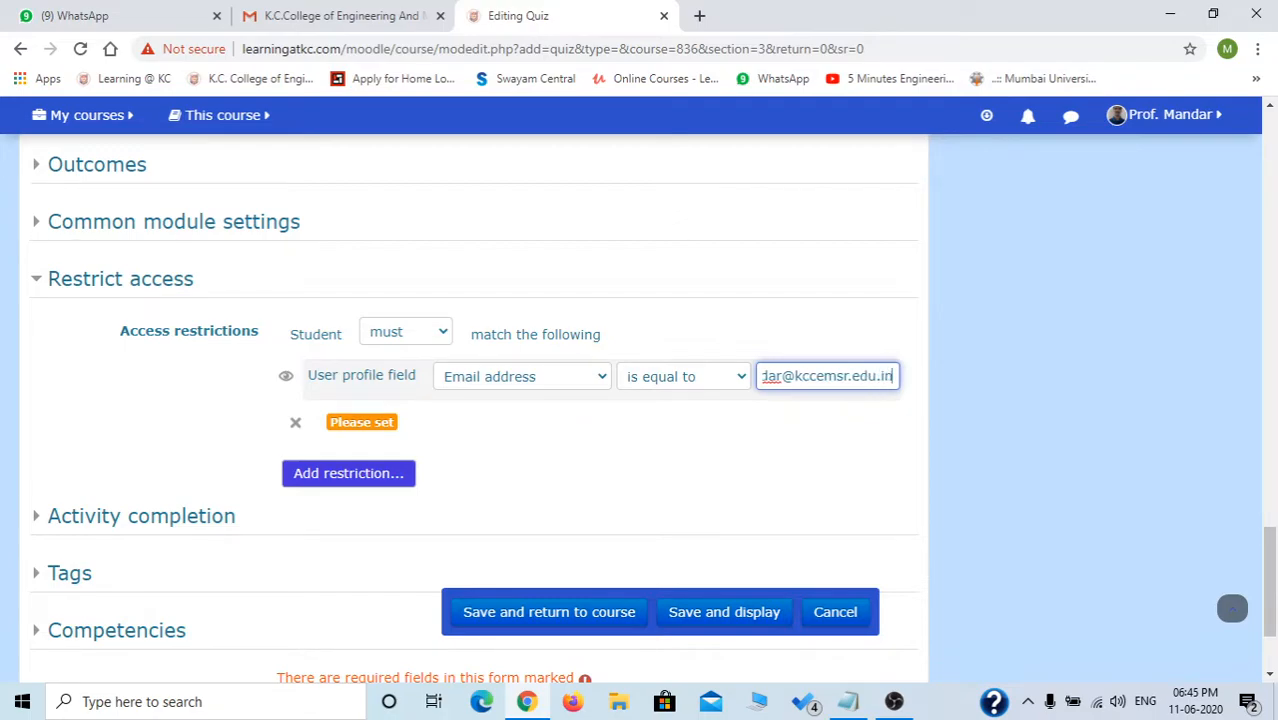
pyautogui.press('Tab')
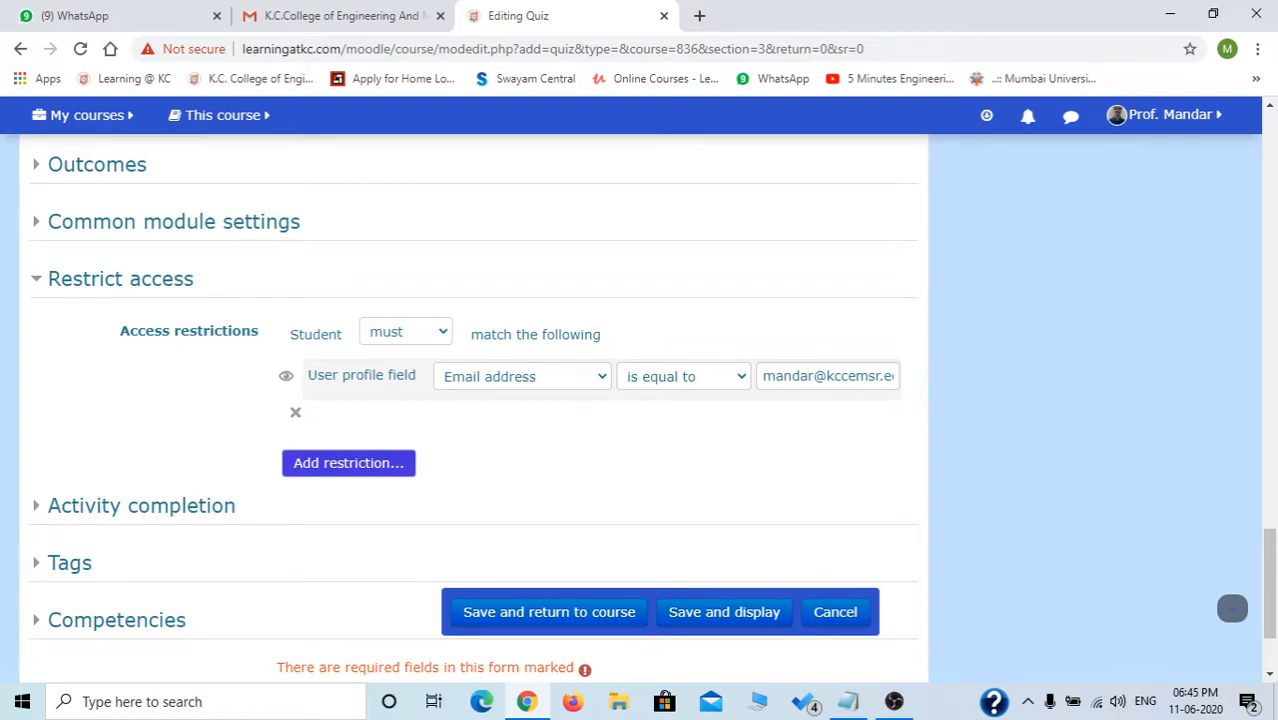
# Switch the email restriction to 'must not' match, then delete it.
pyautogui.click(405, 332)
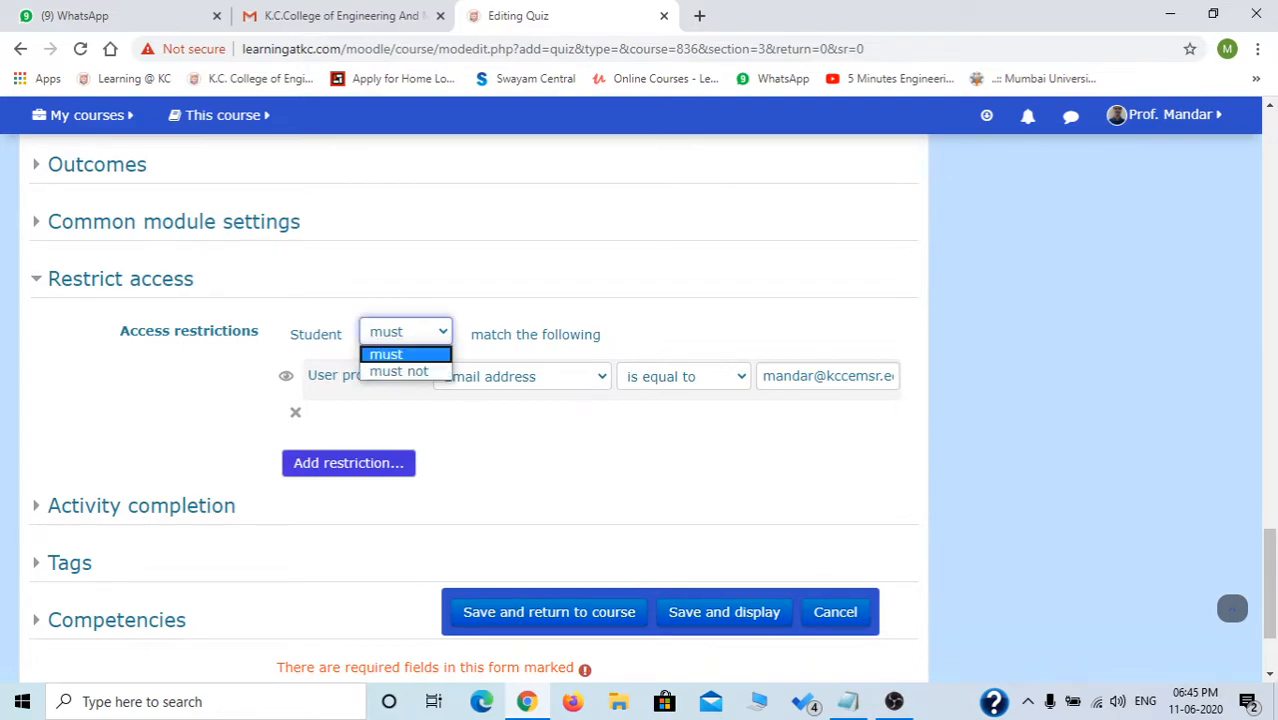
pyautogui.click(399, 368)
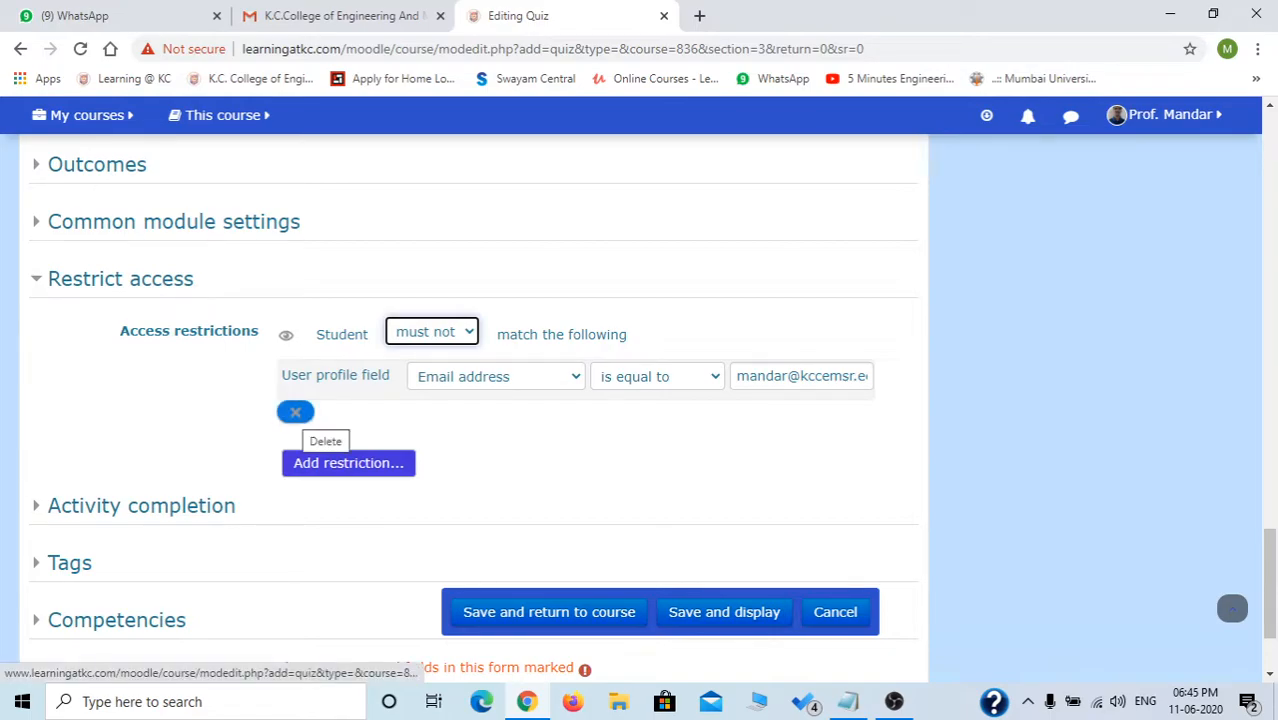
pyautogui.click(295, 412)
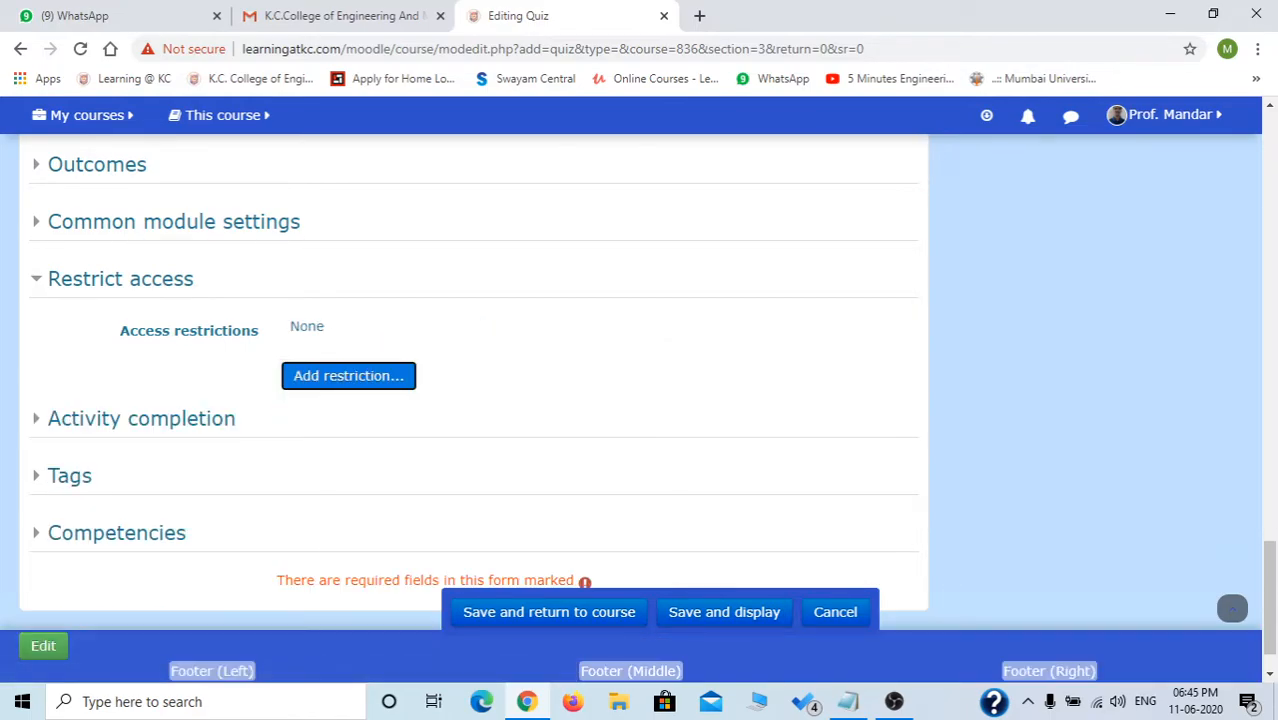
# Save the quiz with no access restrictions and return to the course.
pyautogui.scroll(-1, 640, 400)
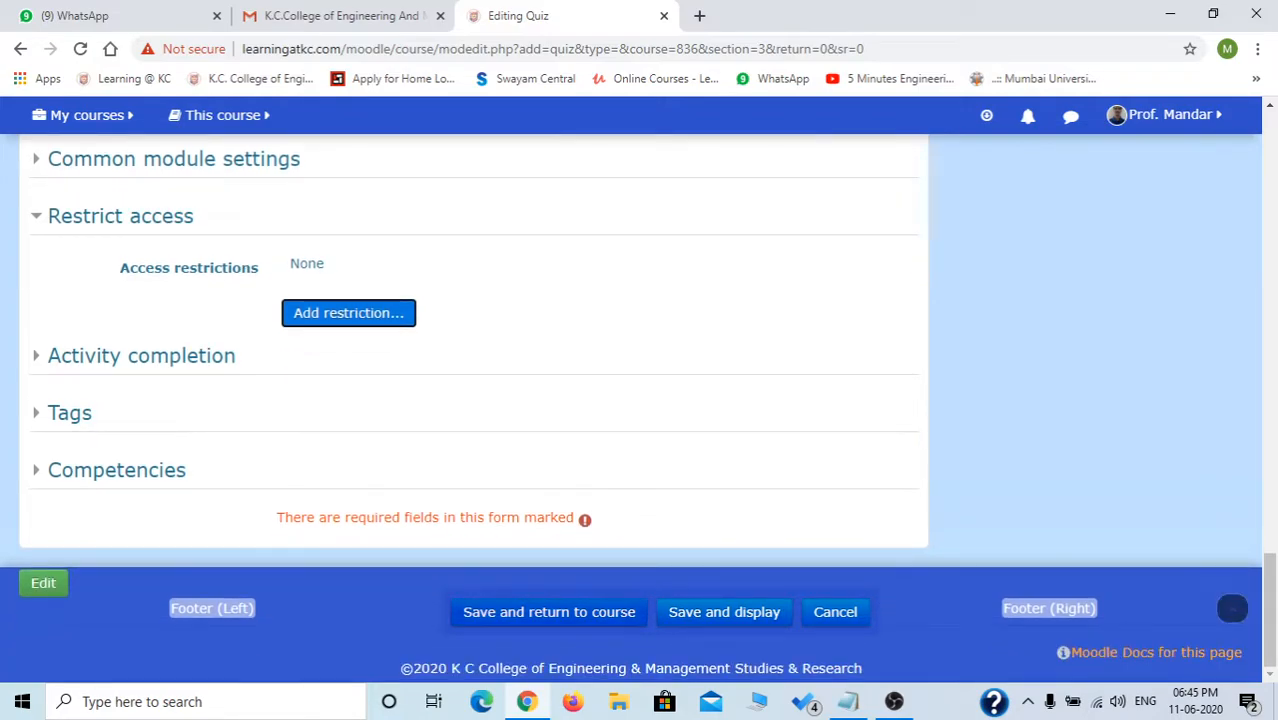
pyautogui.click(349, 313)
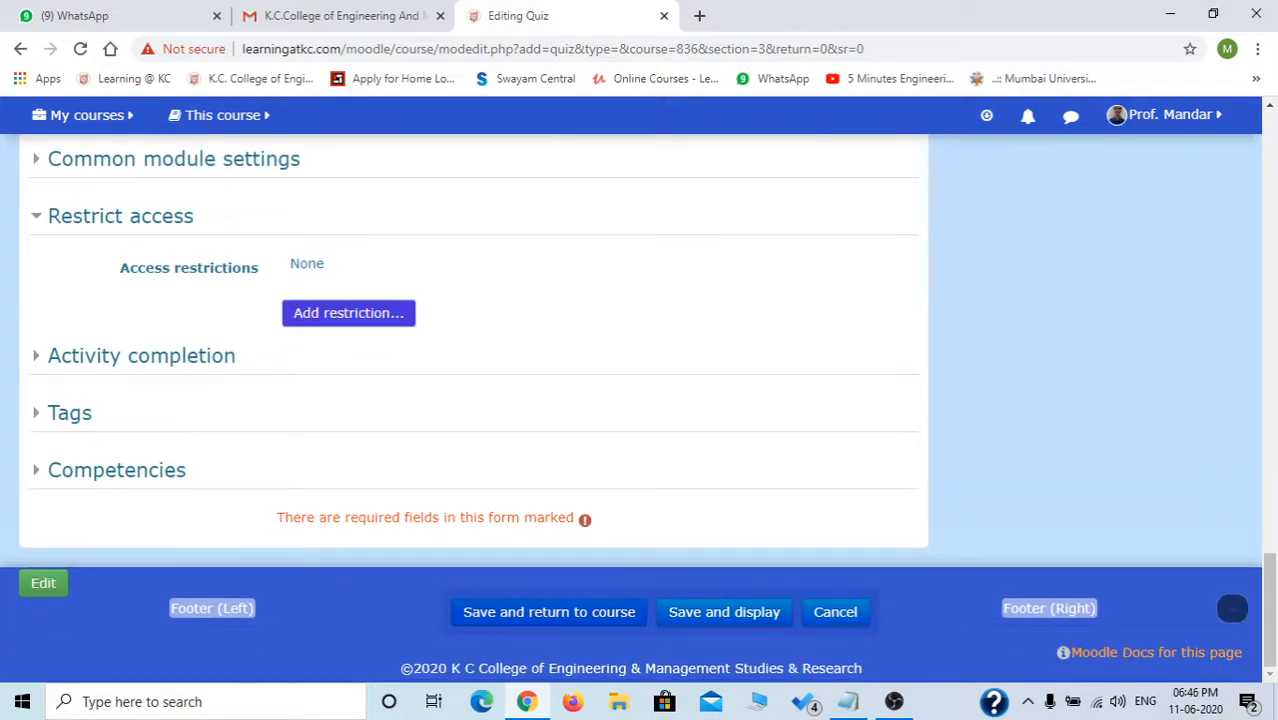
pyautogui.click(549, 612)
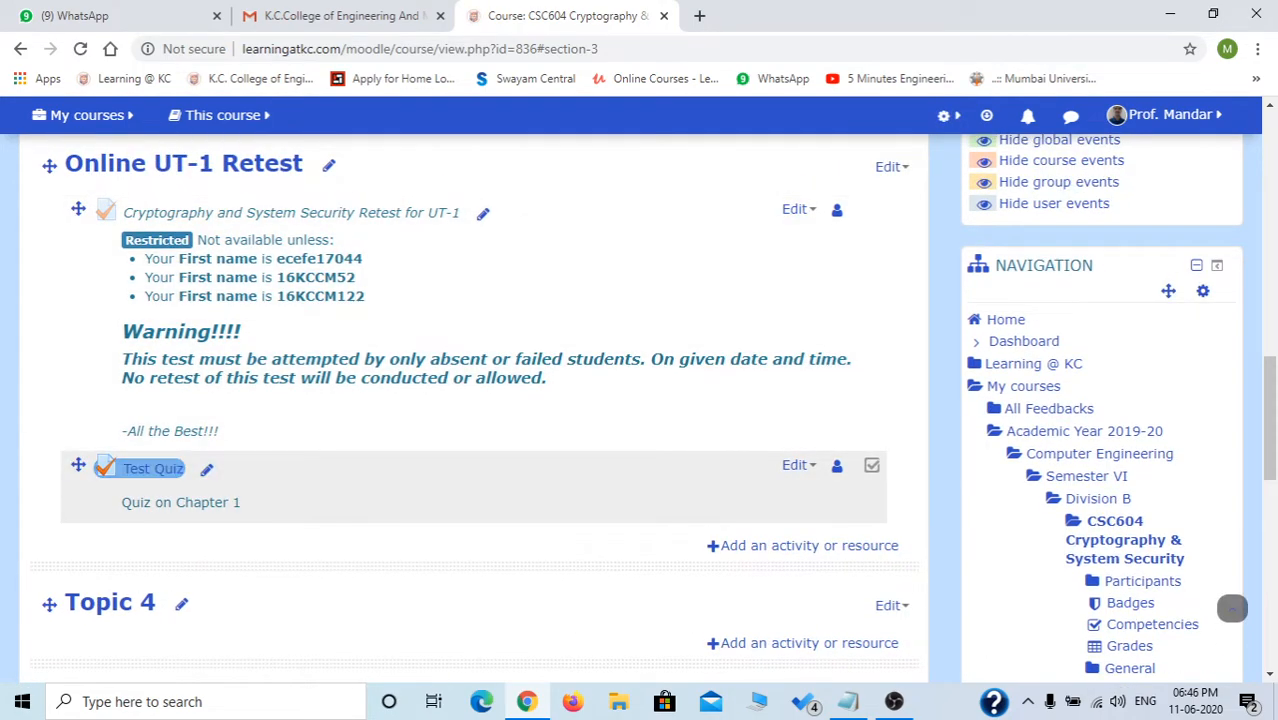
# Open the Cryptography and System Security Retest for UT-1 quiz, noting it has no questions, and enter Edit quiz.
pyautogui.scroll(1, 798, 465)
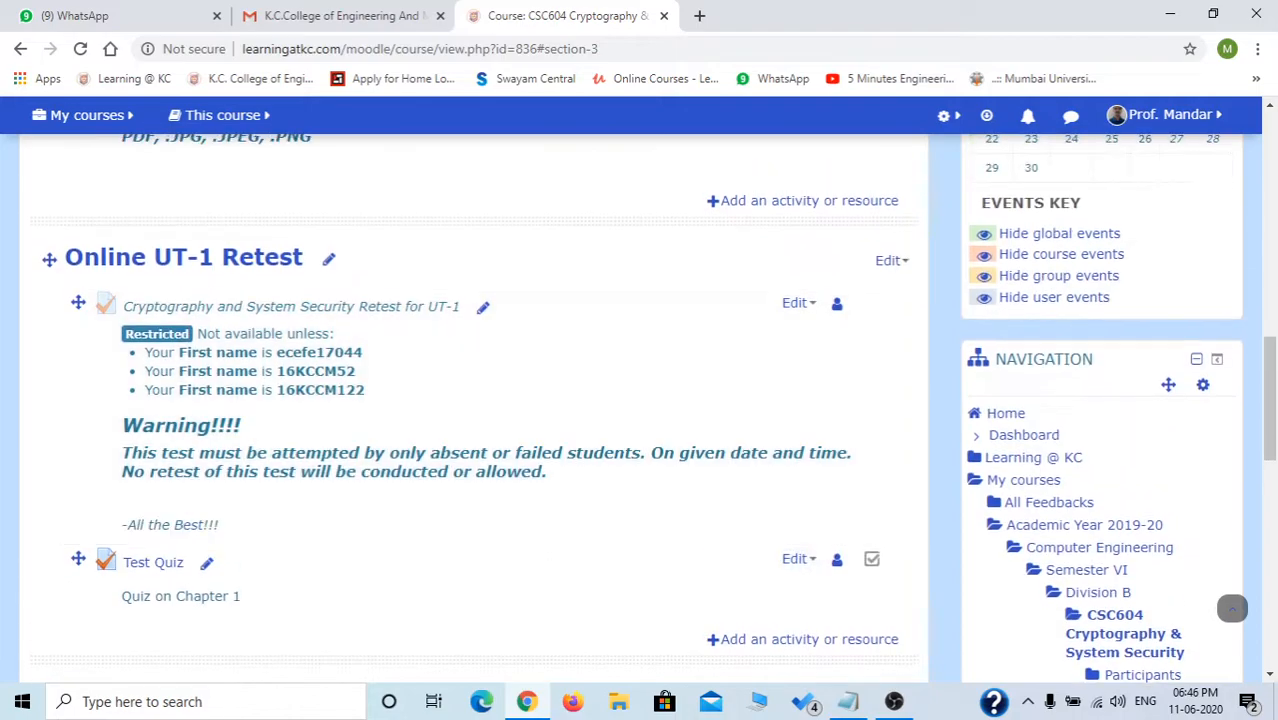
pyautogui.click(796, 302)
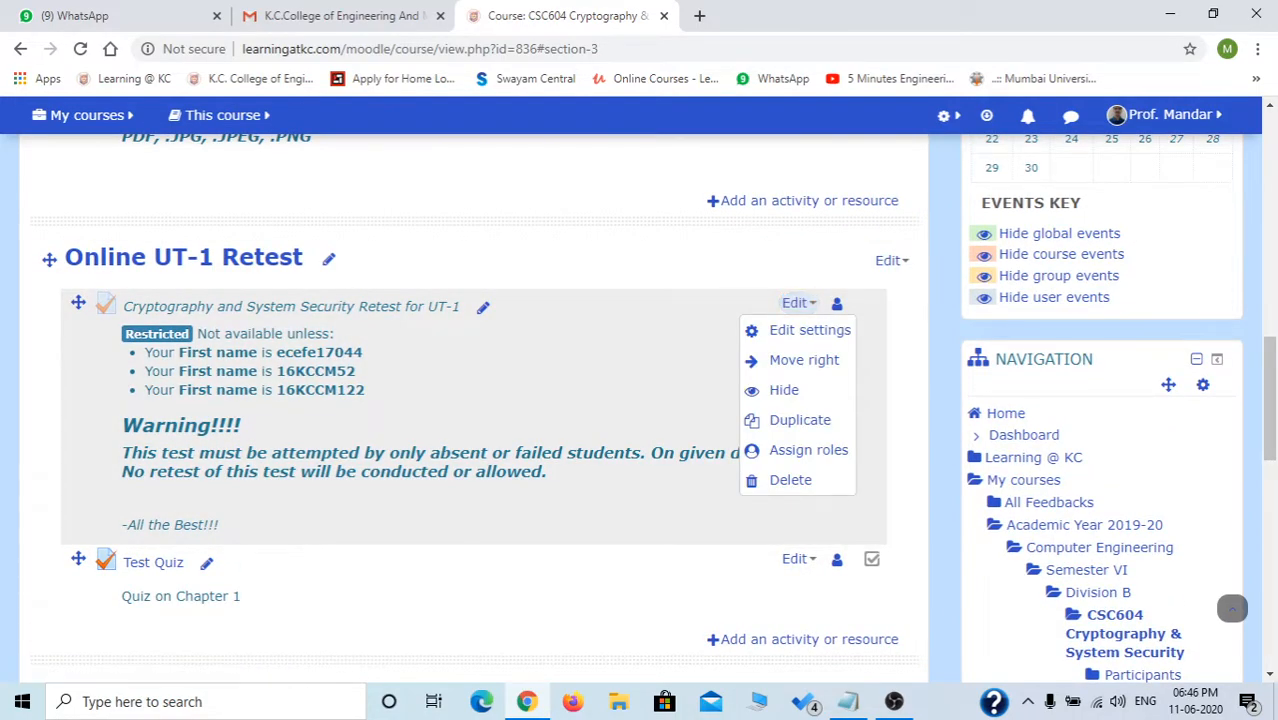
pyautogui.click(291, 307)
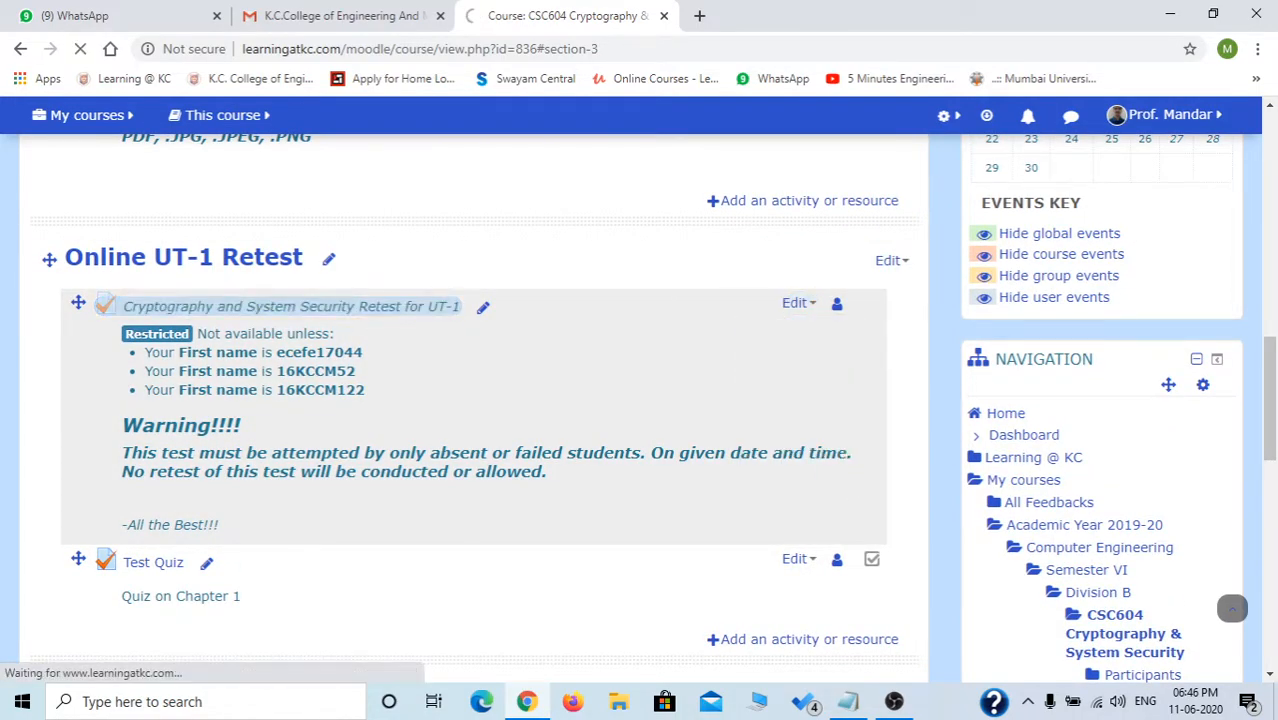
pyautogui.scroll(-2, 637, 390)
pyautogui.scroll(-3, 1232, 608)
pyautogui.scroll(2, 1232, 608)
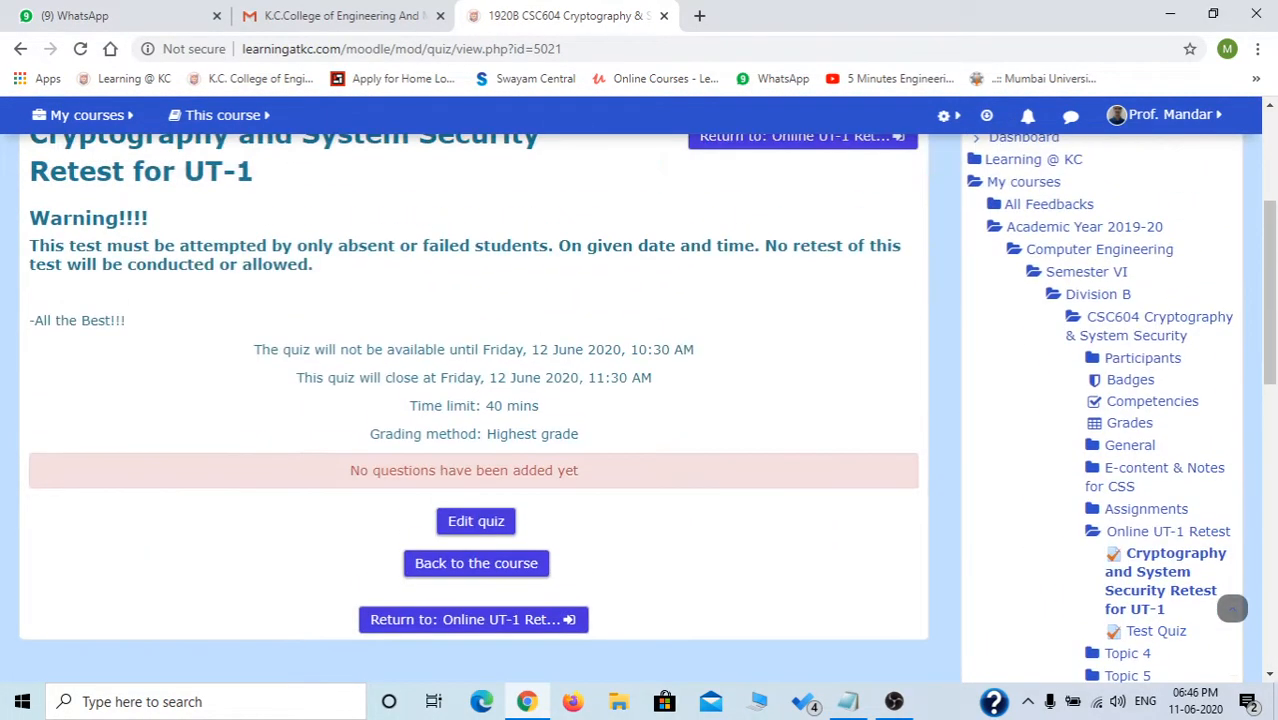
pyautogui.moveTo(349, 470); pyautogui.dragTo(579, 470)
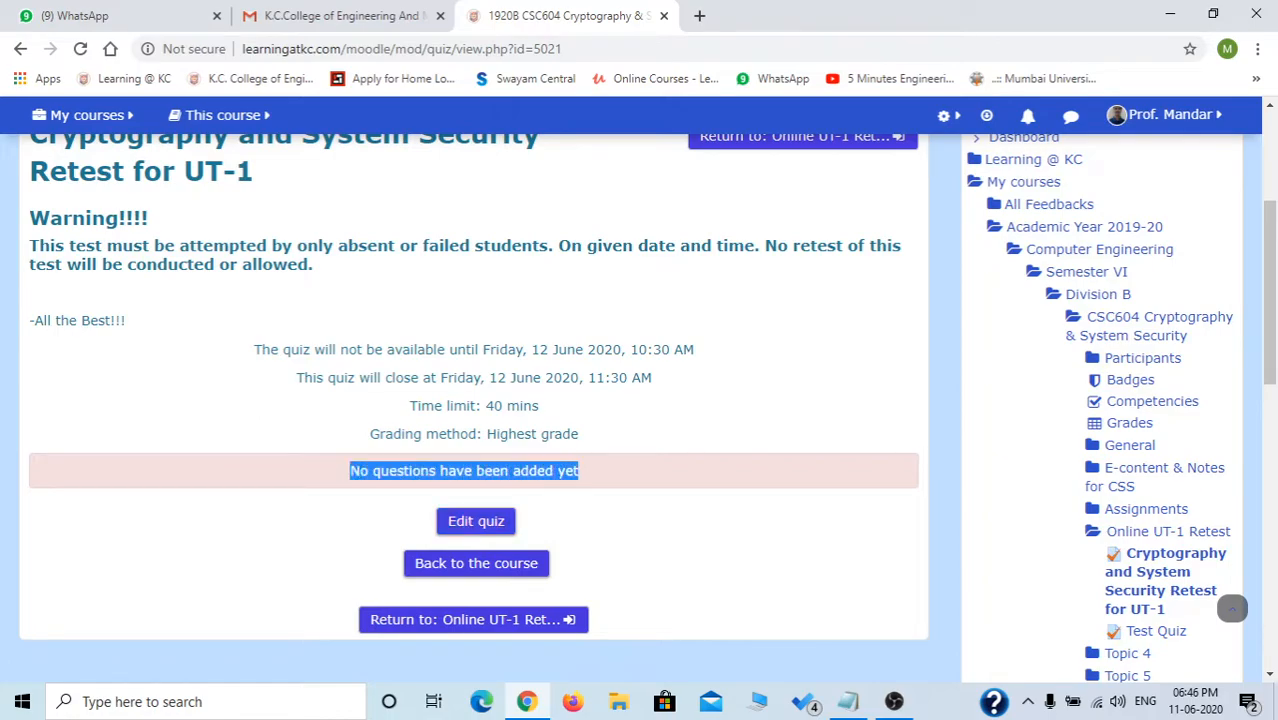
pyautogui.click(476, 521)
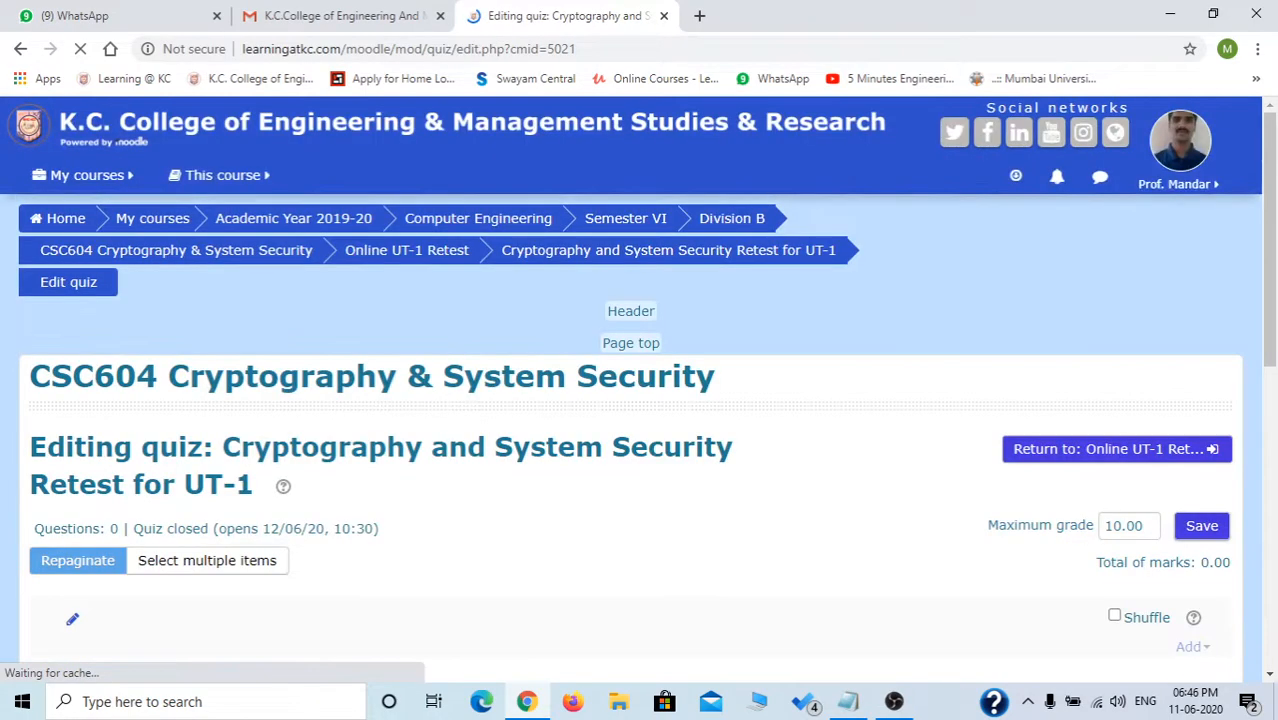
# Check the quiz's Add question options, then choose Question bank > Import in Administration.
pyautogui.scroll(-3, 1140, 420)
pyautogui.click(1190, 366)
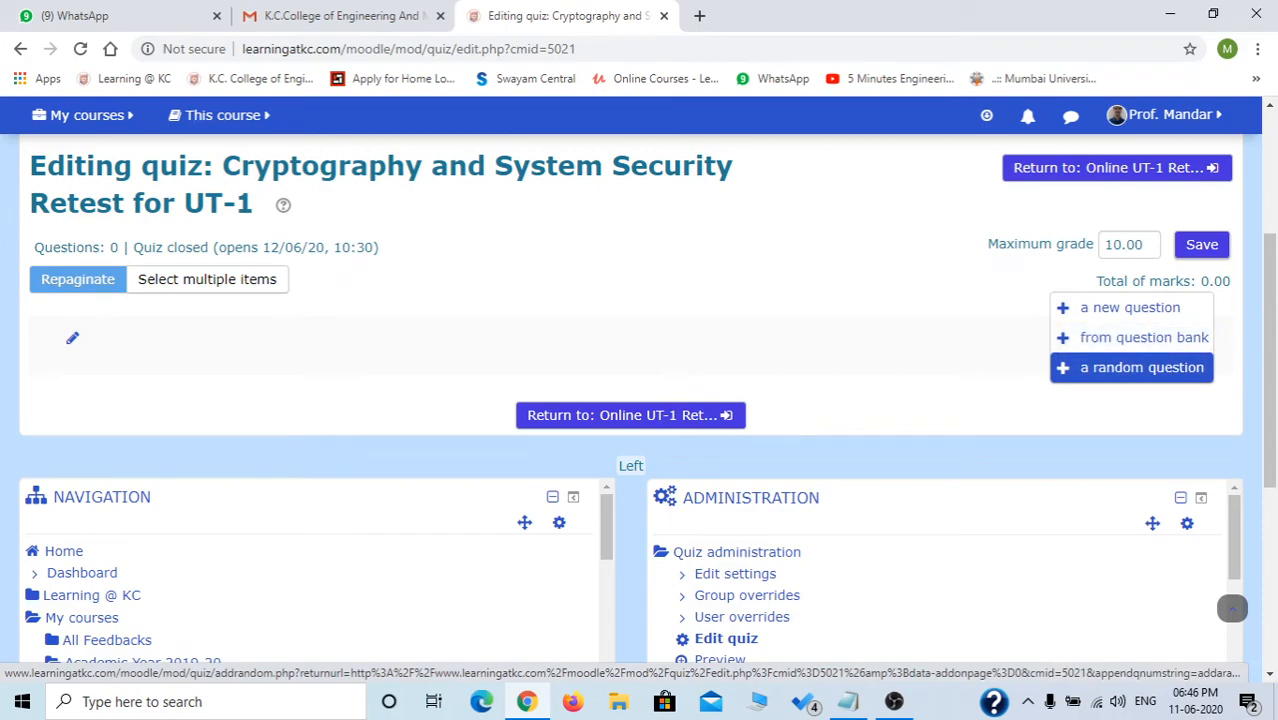
pyautogui.click(1130, 406)
pyautogui.click(1190, 366)
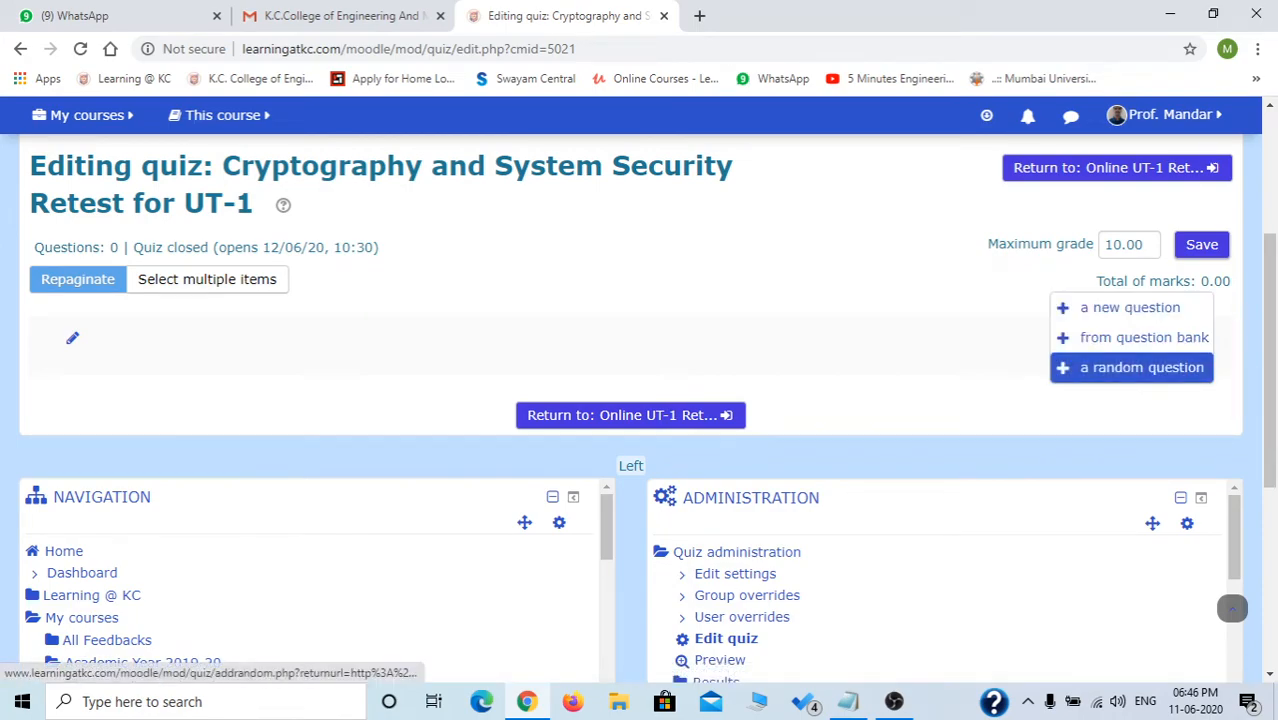
pyautogui.scroll(-5, 1232, 608)
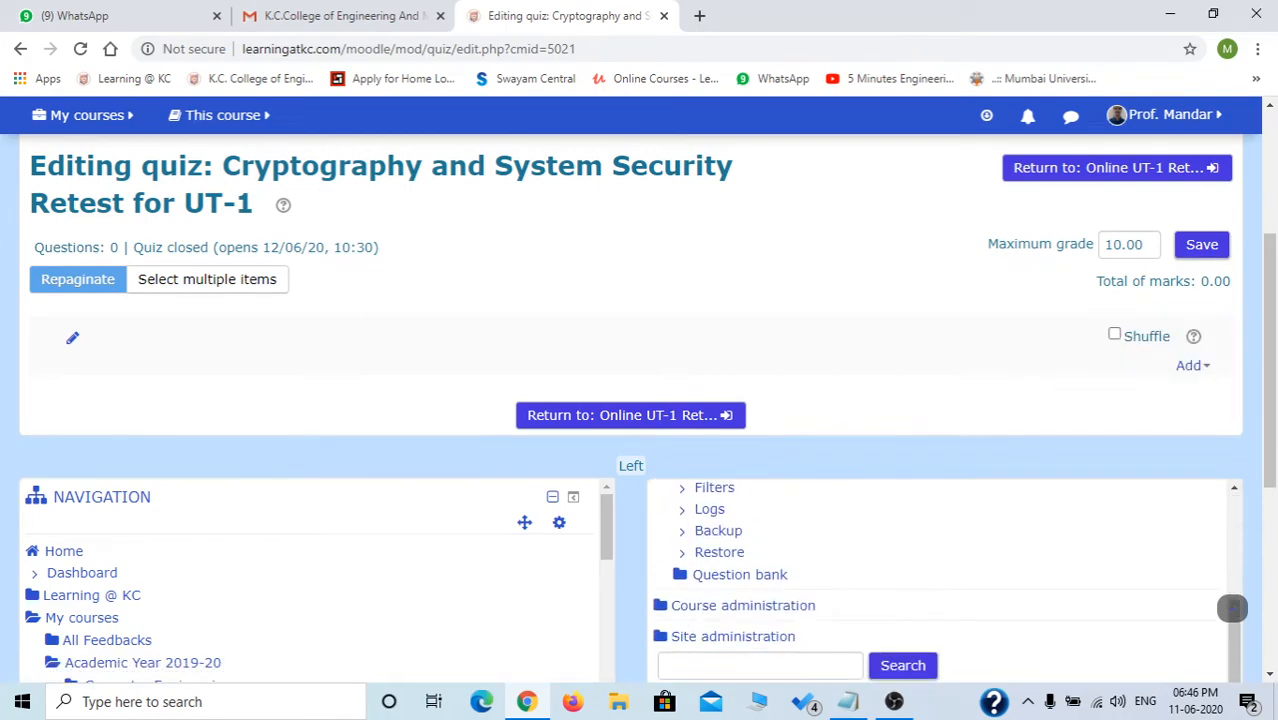
pyautogui.click(741, 573)
pyautogui.press('Down')
pyautogui.press('Down')
pyautogui.press('Down')
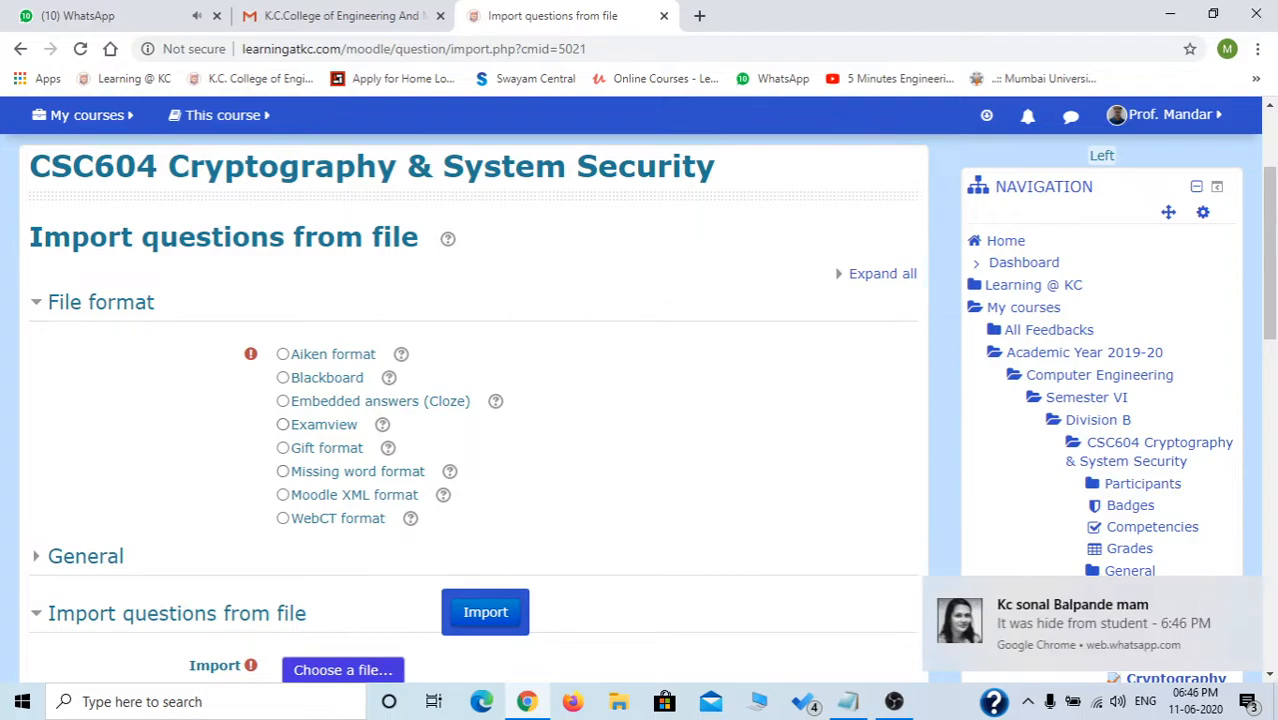
# Upload retest.txt from the Desktop and import it in GIFT format, which fails on a parsing error.
pyautogui.click(283, 448)
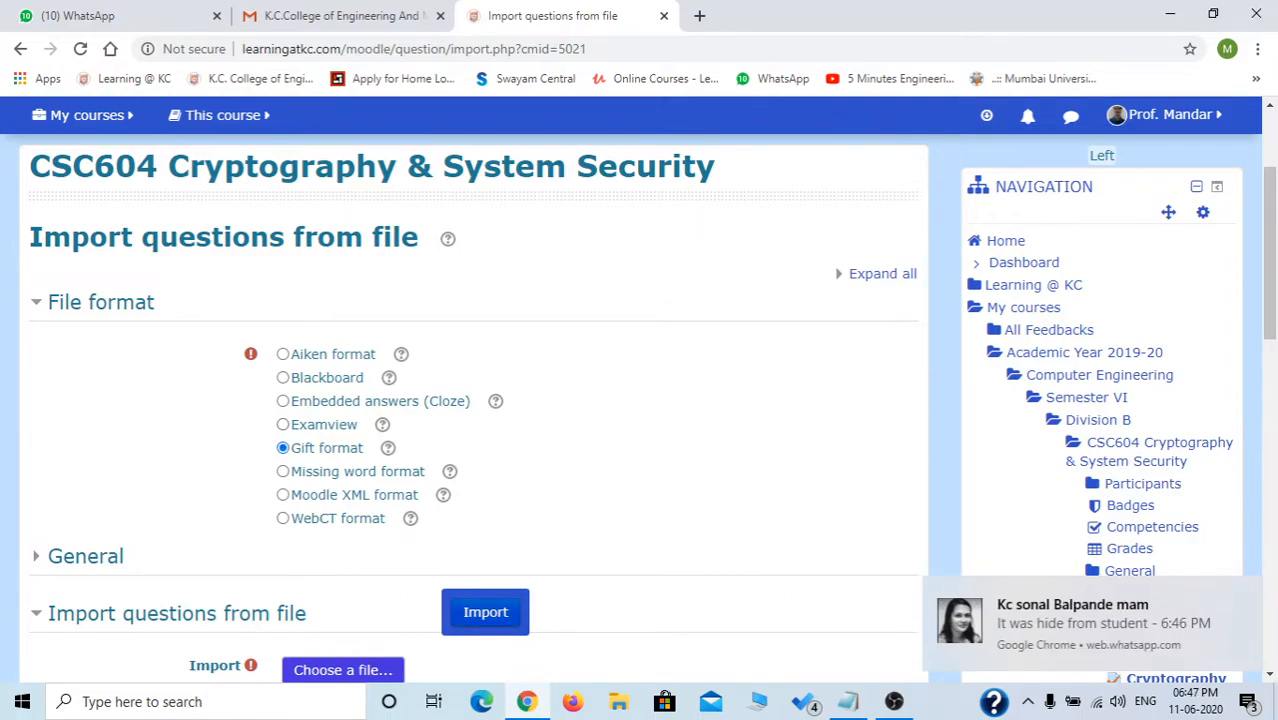
pyautogui.click(485, 612)
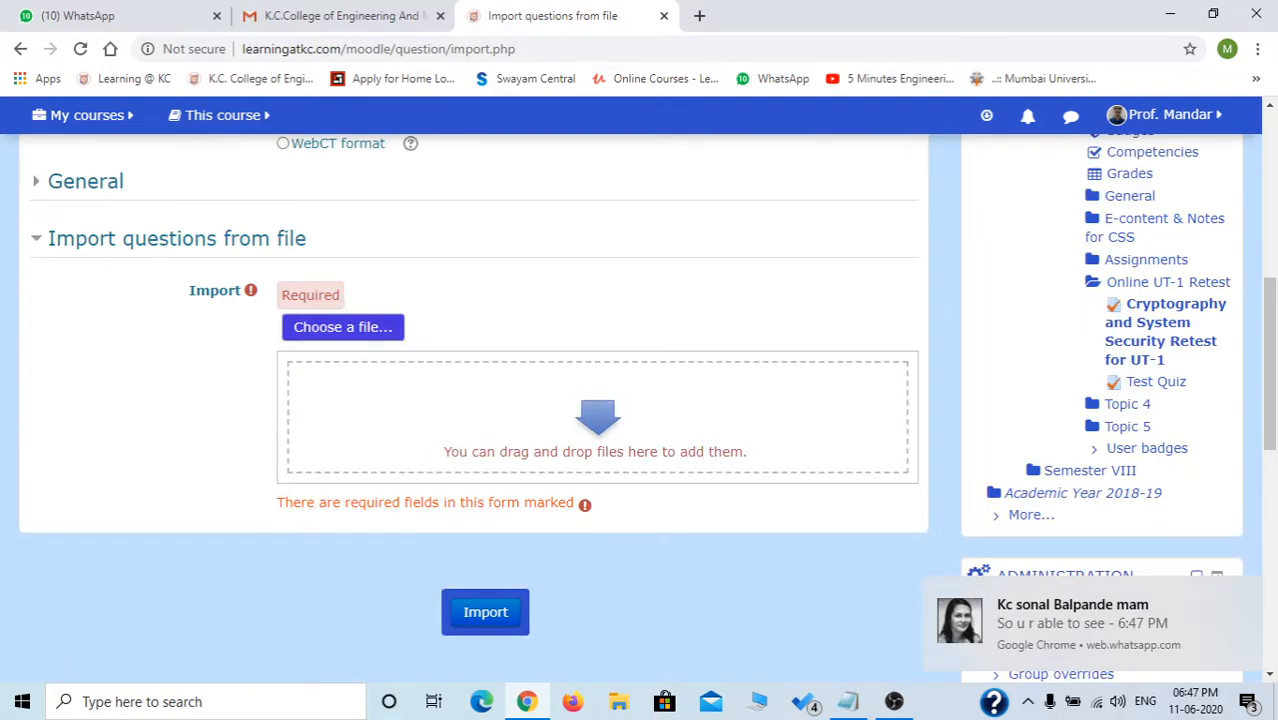
pyautogui.click(330, 325)
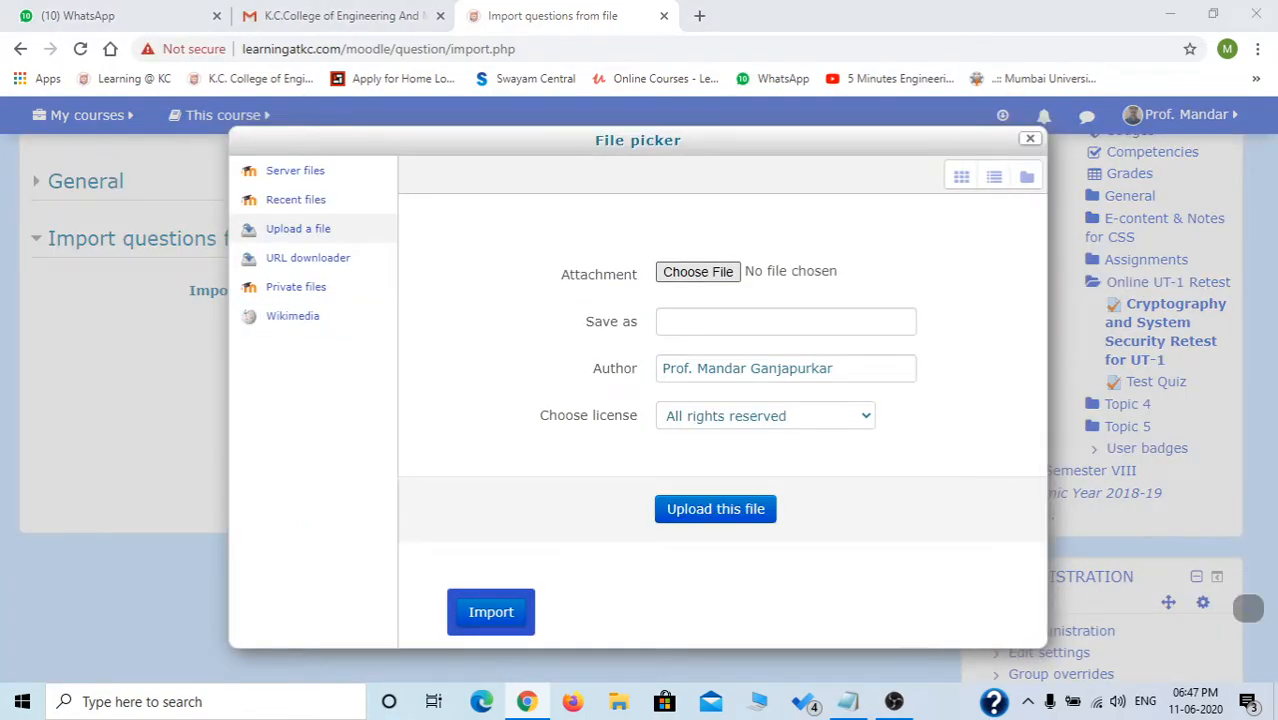
pyautogui.click(698, 272)
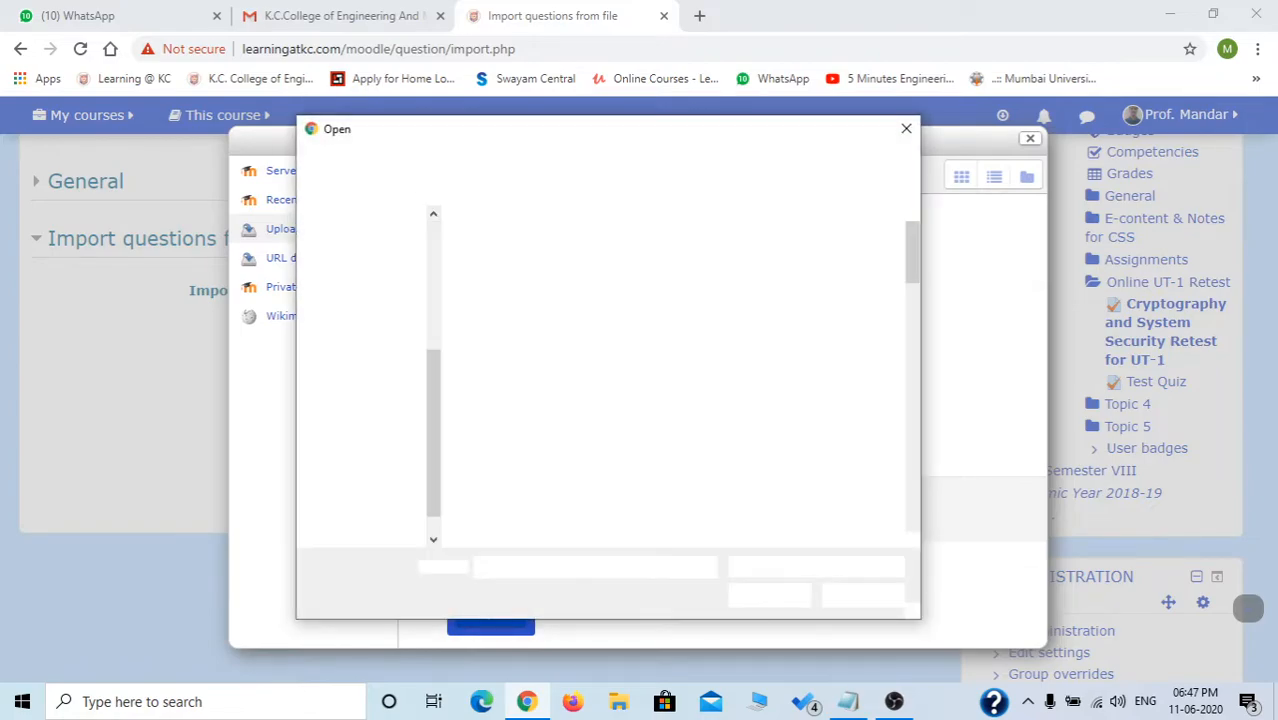
pyautogui.scroll(-2, 630, 440)
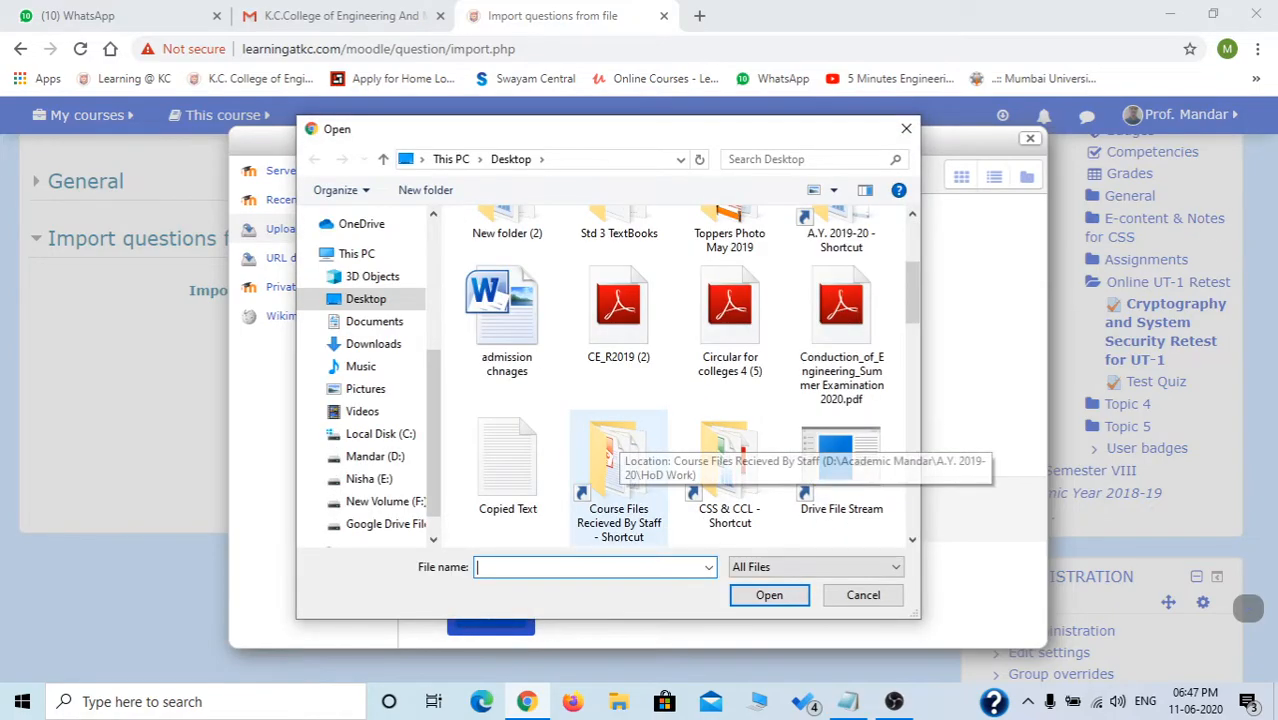
pyautogui.click(507, 460)
pyautogui.press('r')
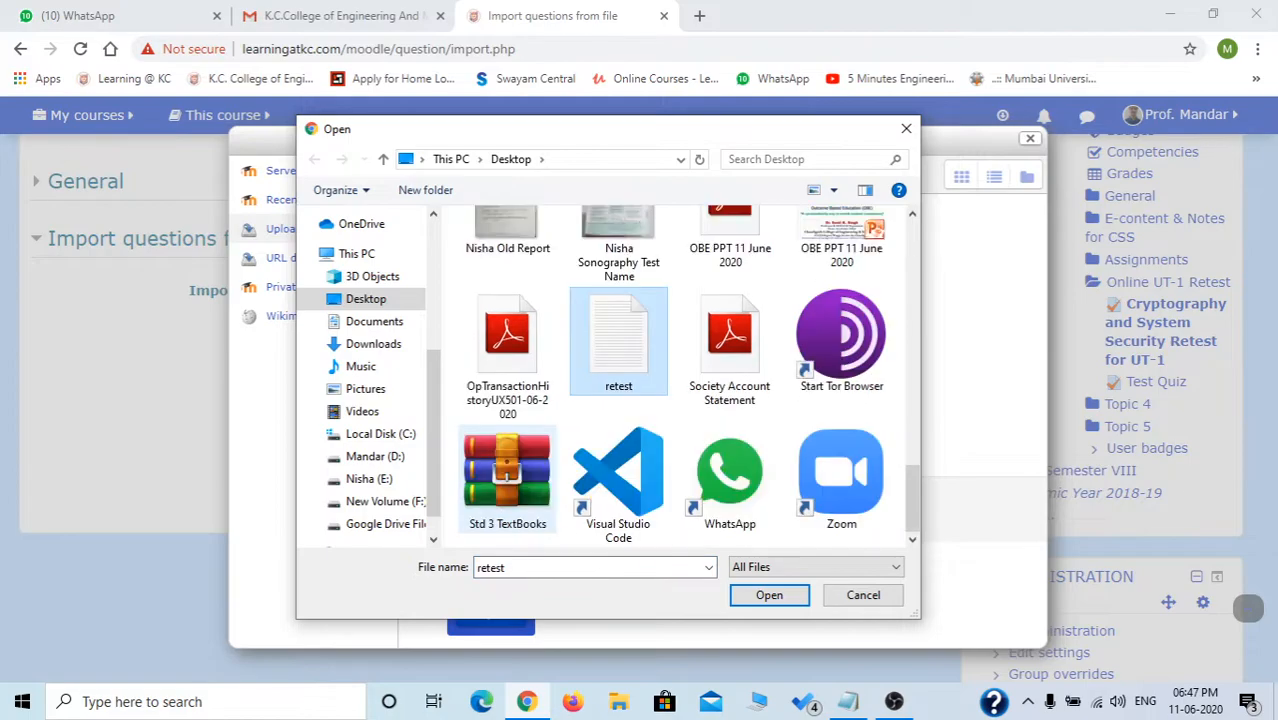
pyautogui.press('Return')
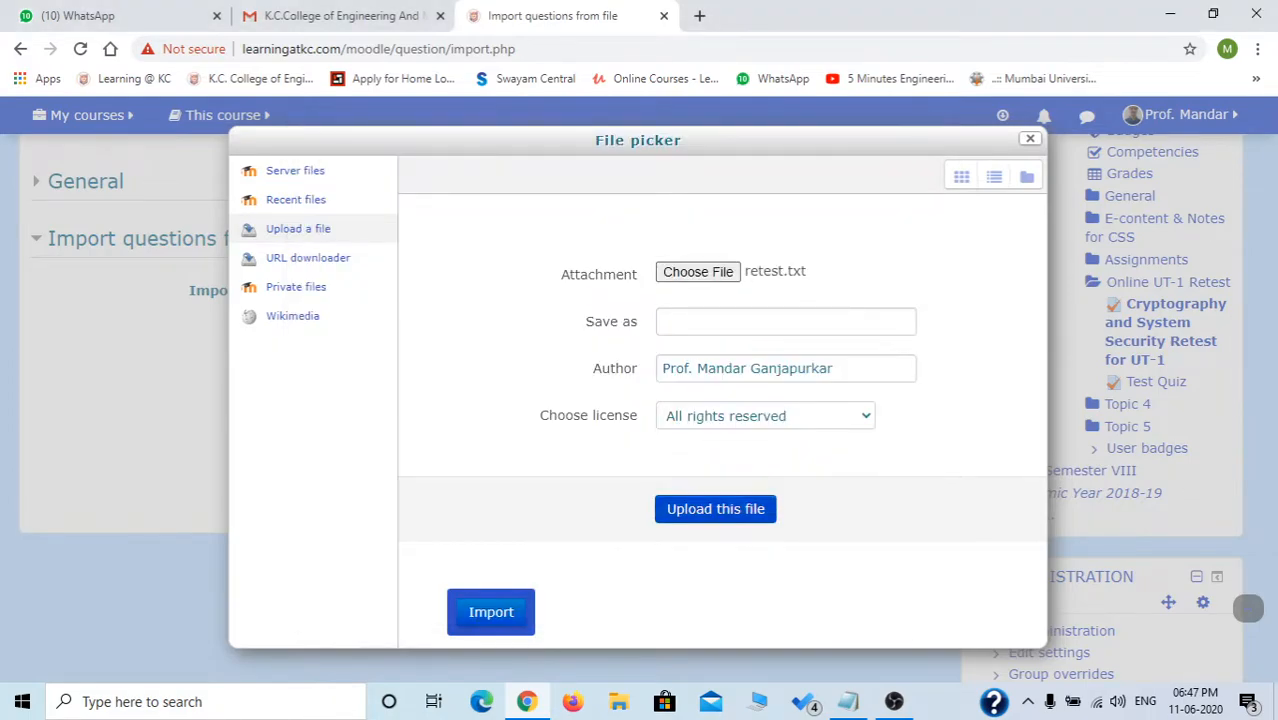
pyautogui.click(715, 509)
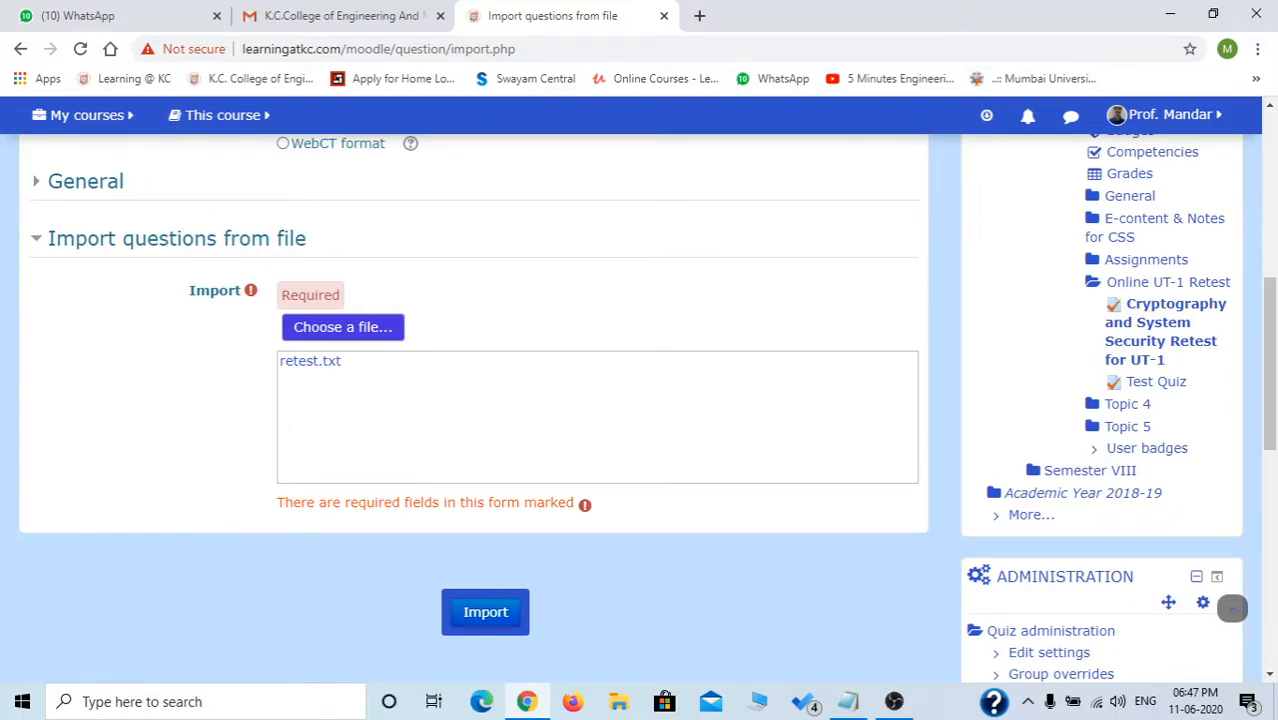
pyautogui.click(485, 612)
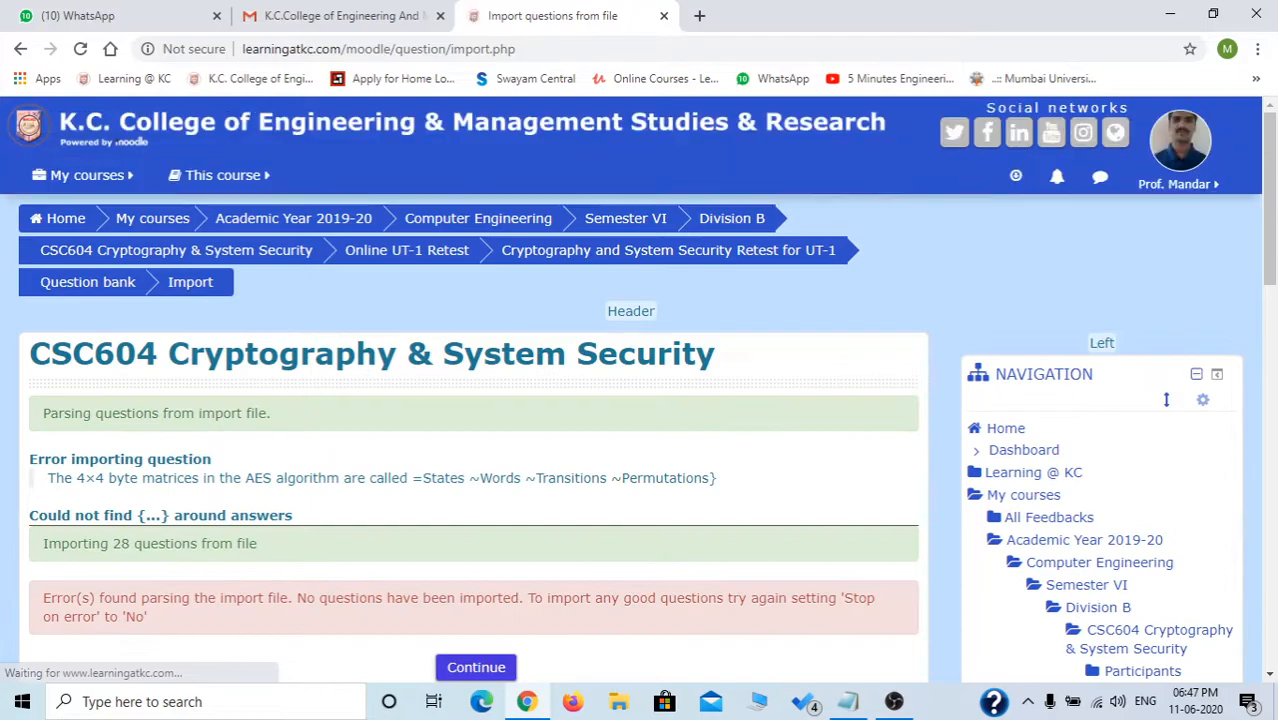
# Read the error about the 28 unimported questions, continue, and bring retest.txt in Notepad forward.
pyautogui.scroll(-2, 640, 400)
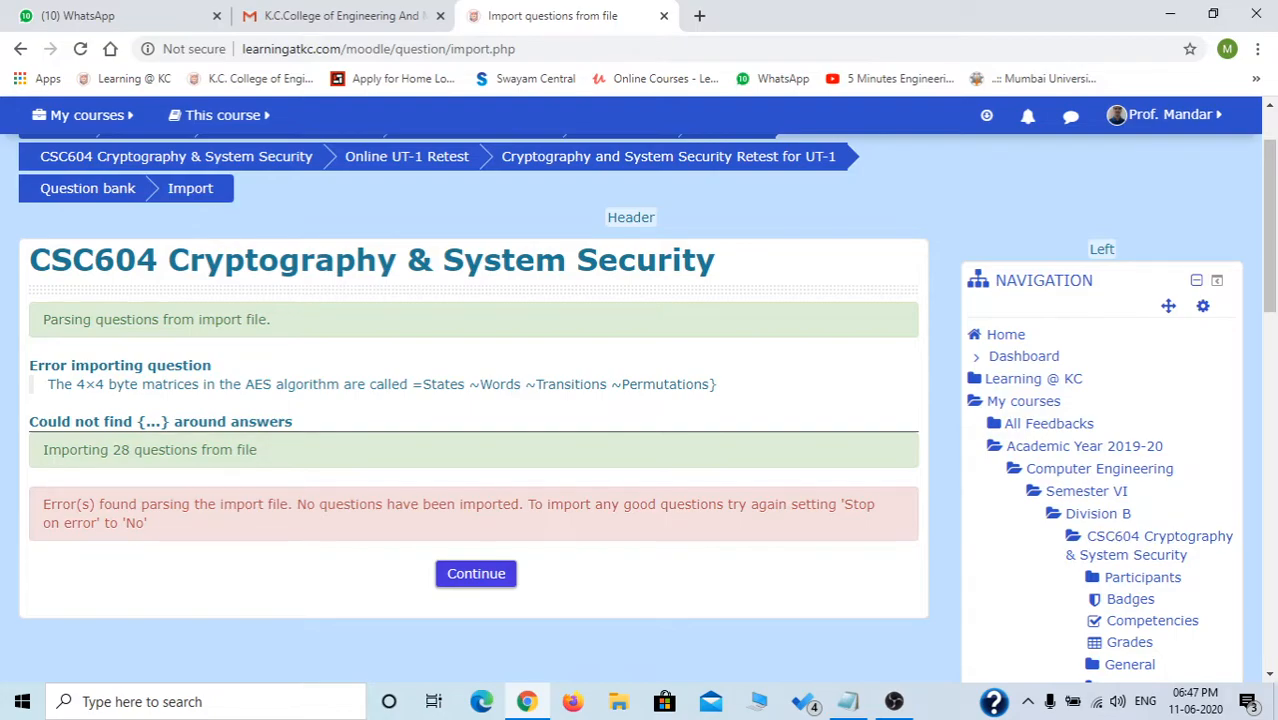
pyautogui.moveTo(42, 450); pyautogui.dragTo(257, 450)
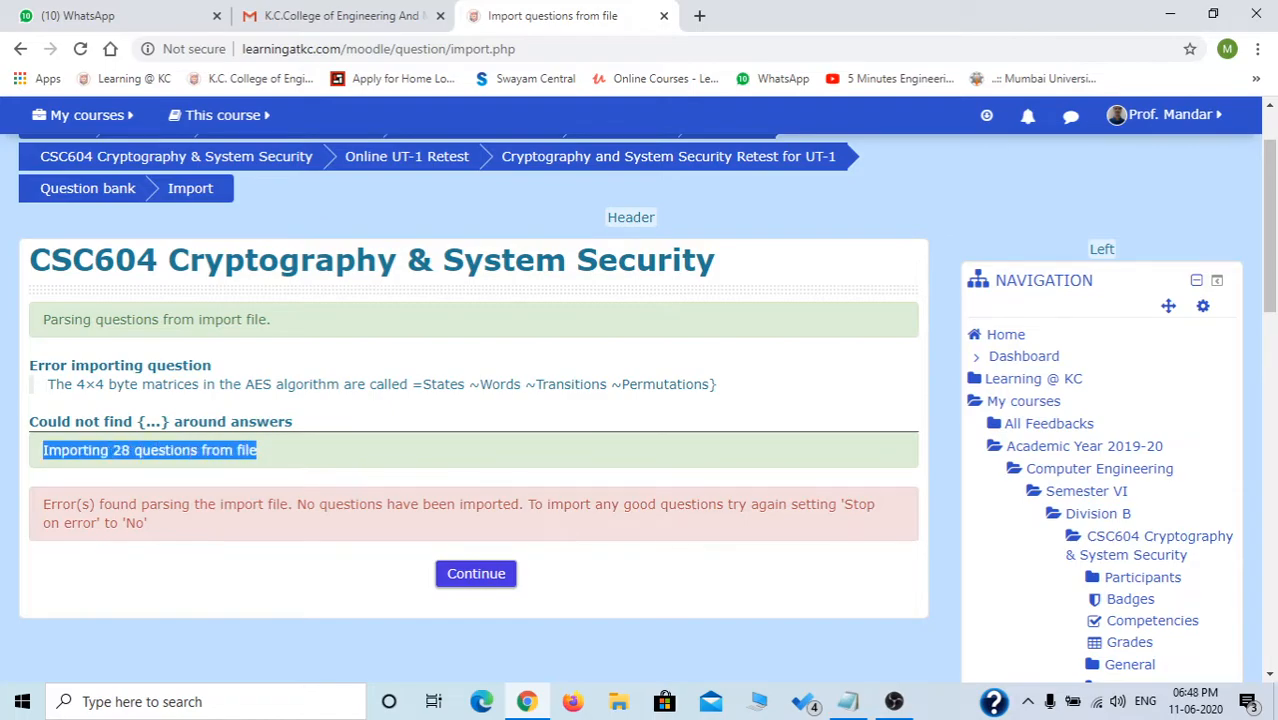
pyautogui.click(280, 451)
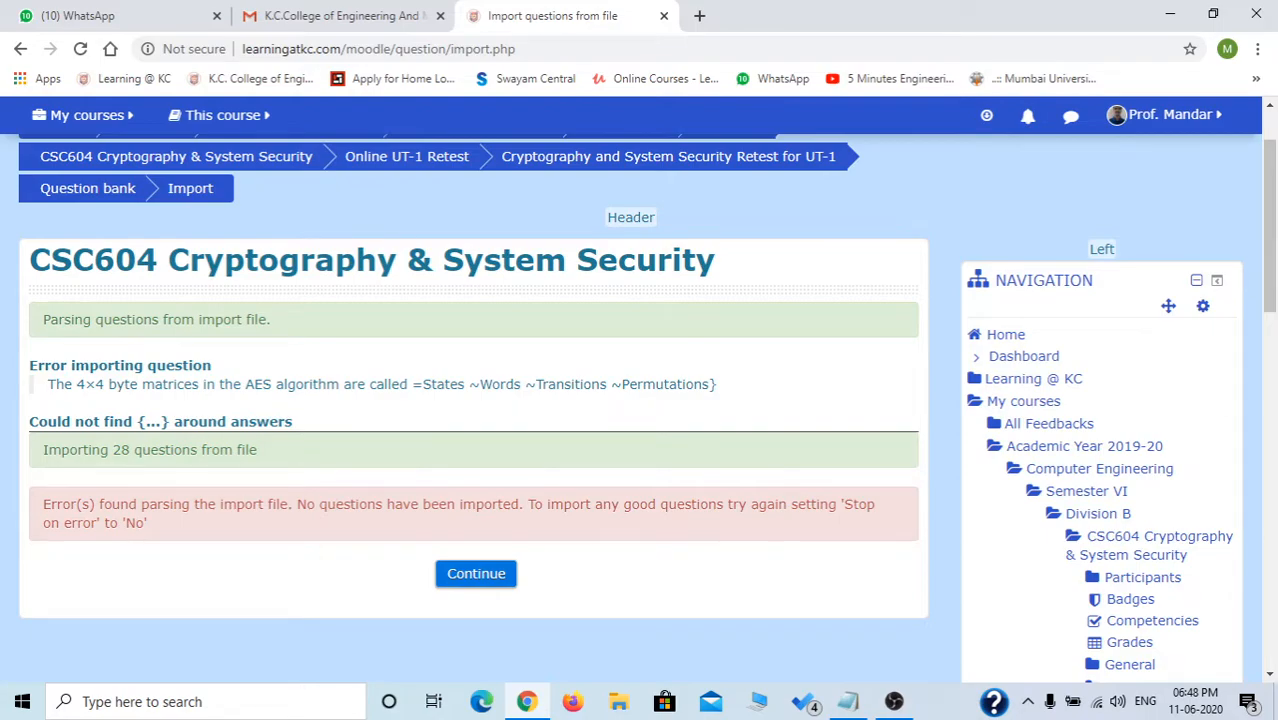
pyautogui.click(476, 573)
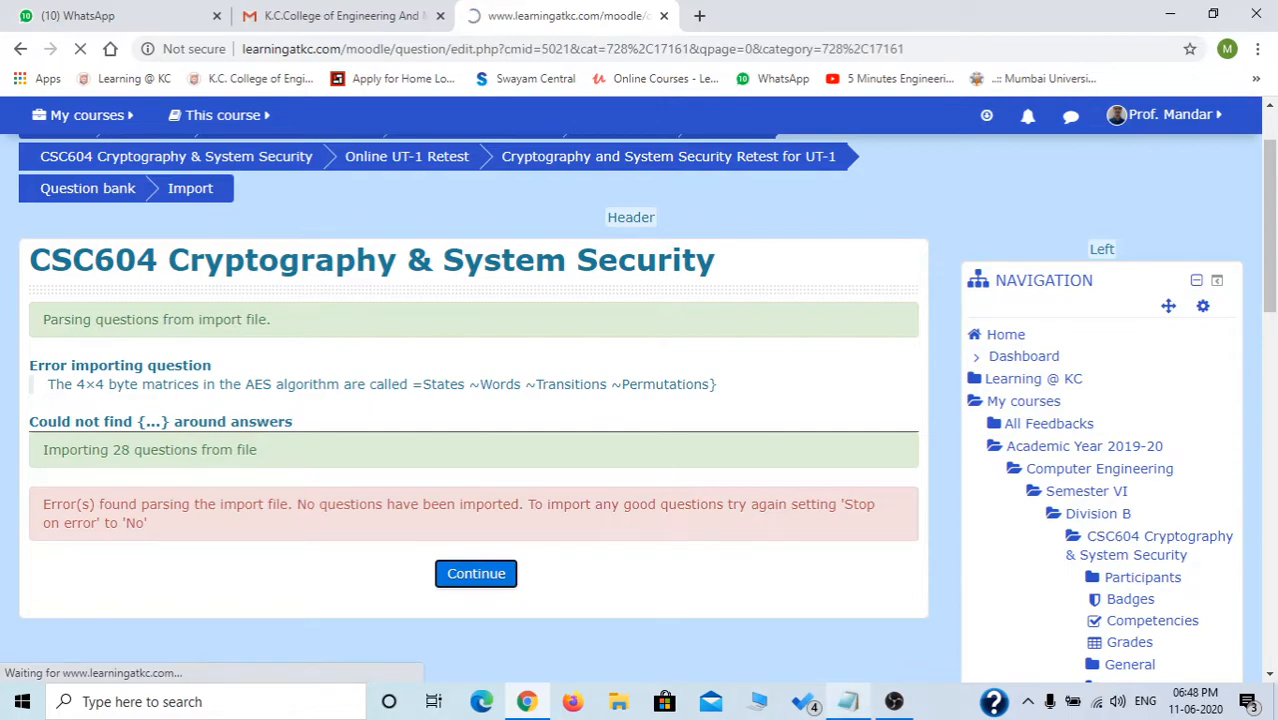
pyautogui.click(848, 701)
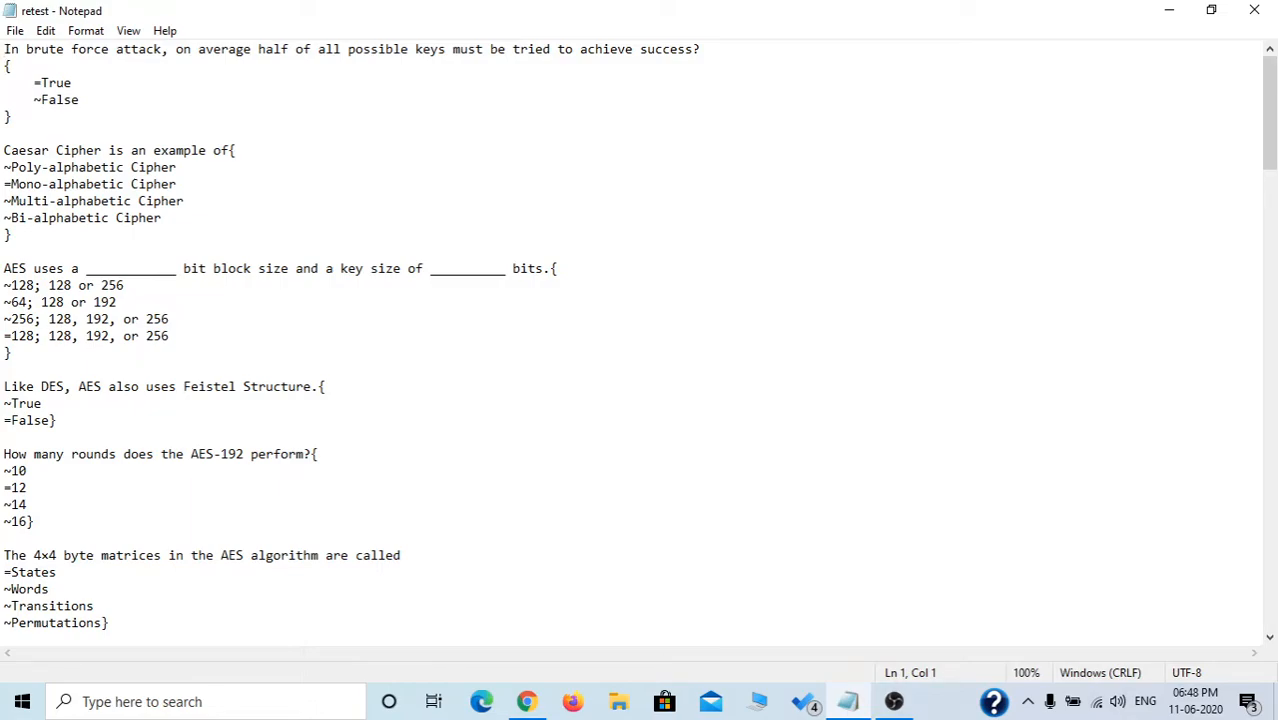
# Scroll through retest.txt to find the faulty 4×4 byte matrices question.
pyautogui.scroll(-3, 640, 344)
pyautogui.scroll(-7, 640, 344)
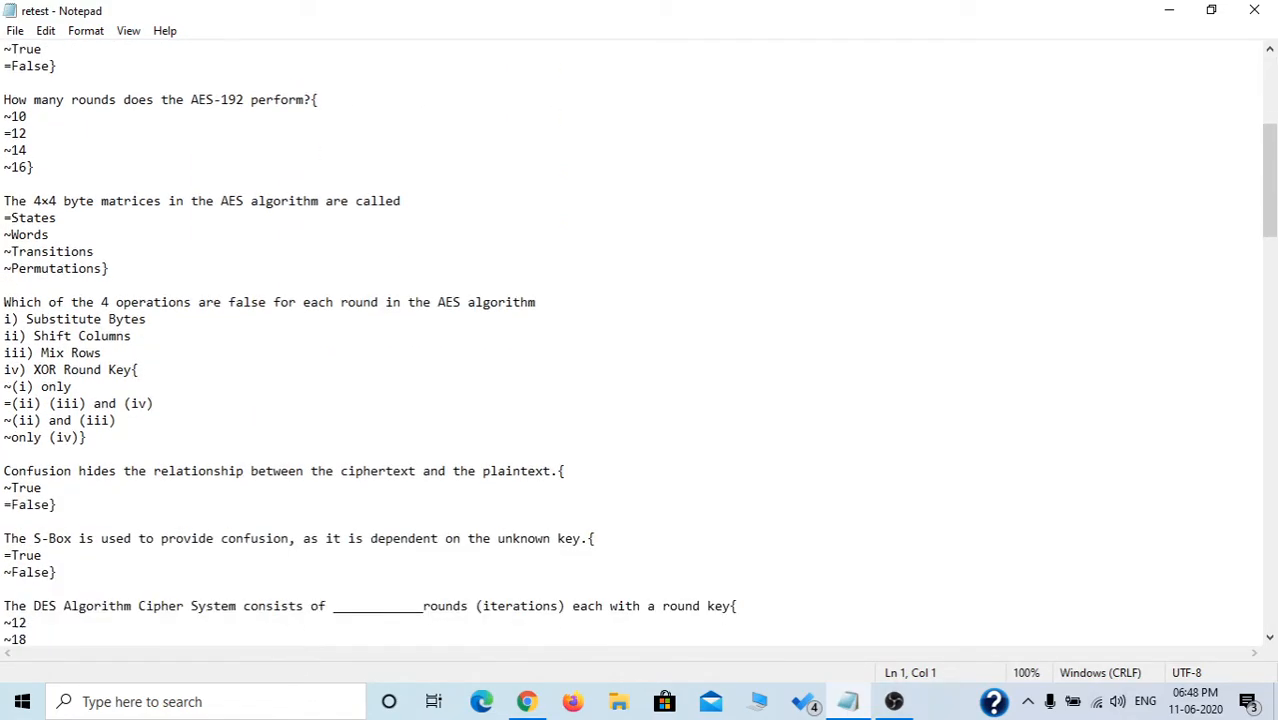
pyautogui.scroll(-13, 640, 344)
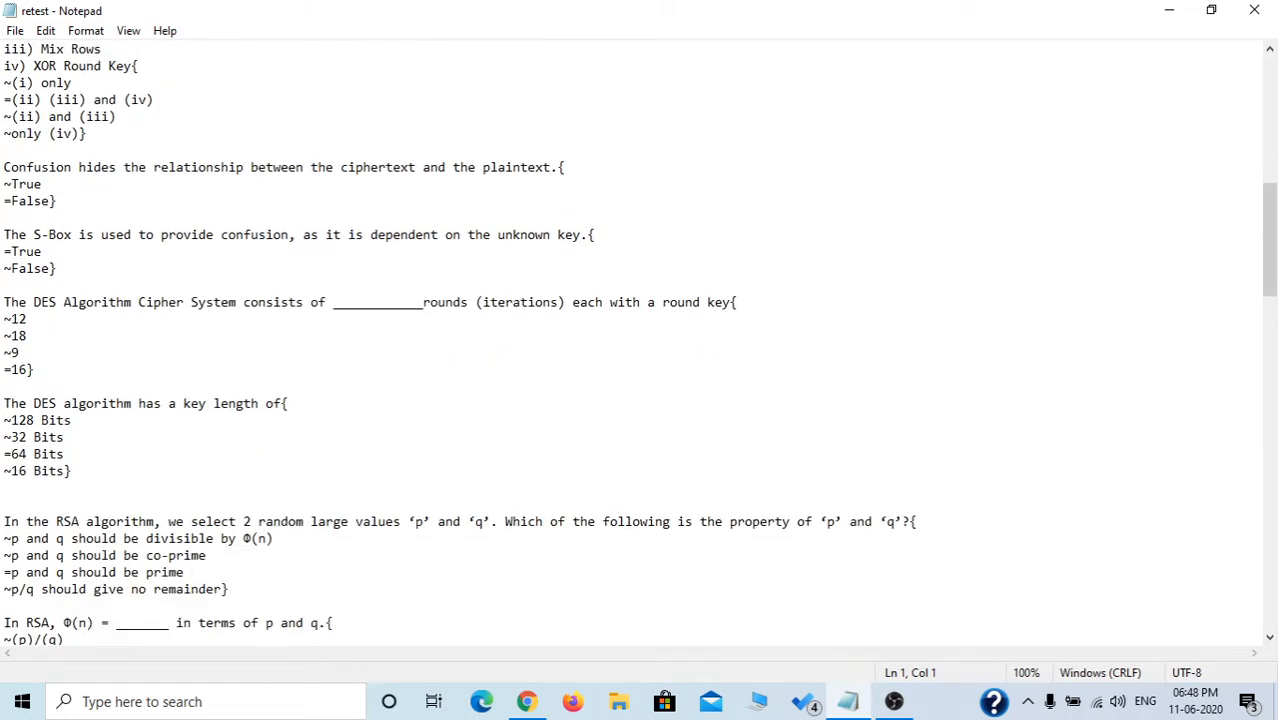
pyautogui.scroll(-4, 640, 344)
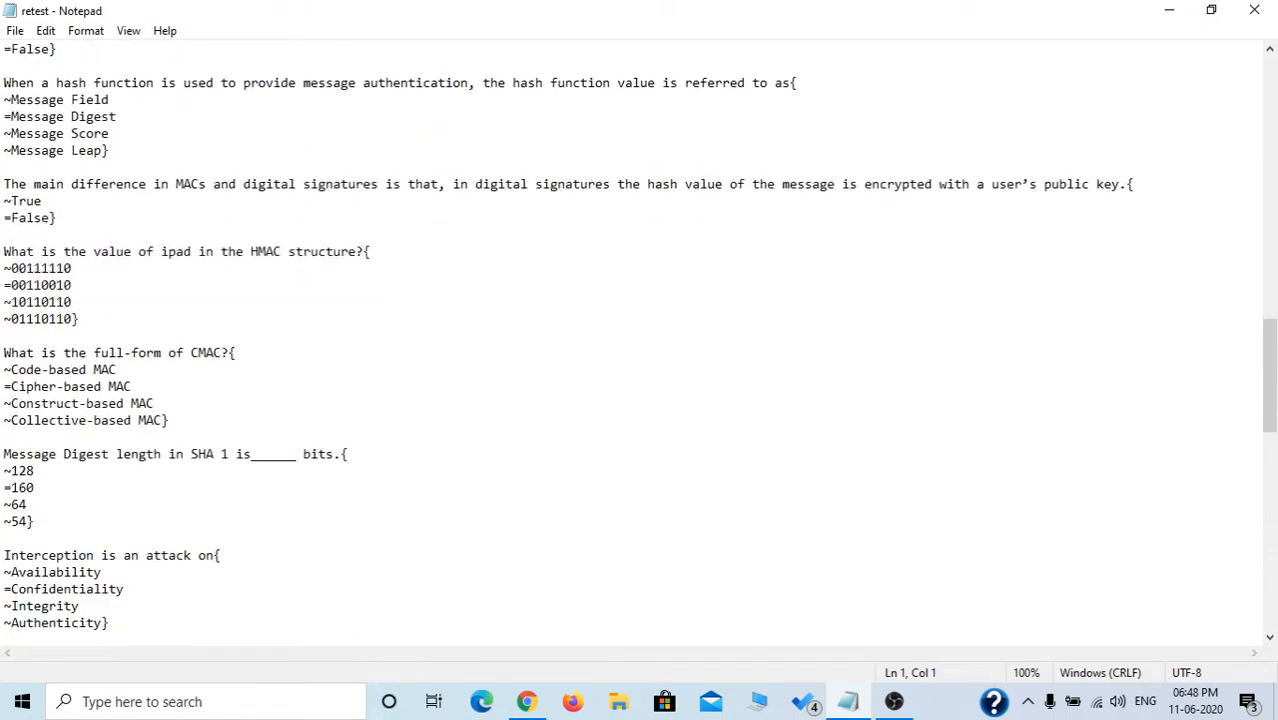
pyautogui.scroll(-3, 640, 344)
pyautogui.scroll(-6, 640, 344)
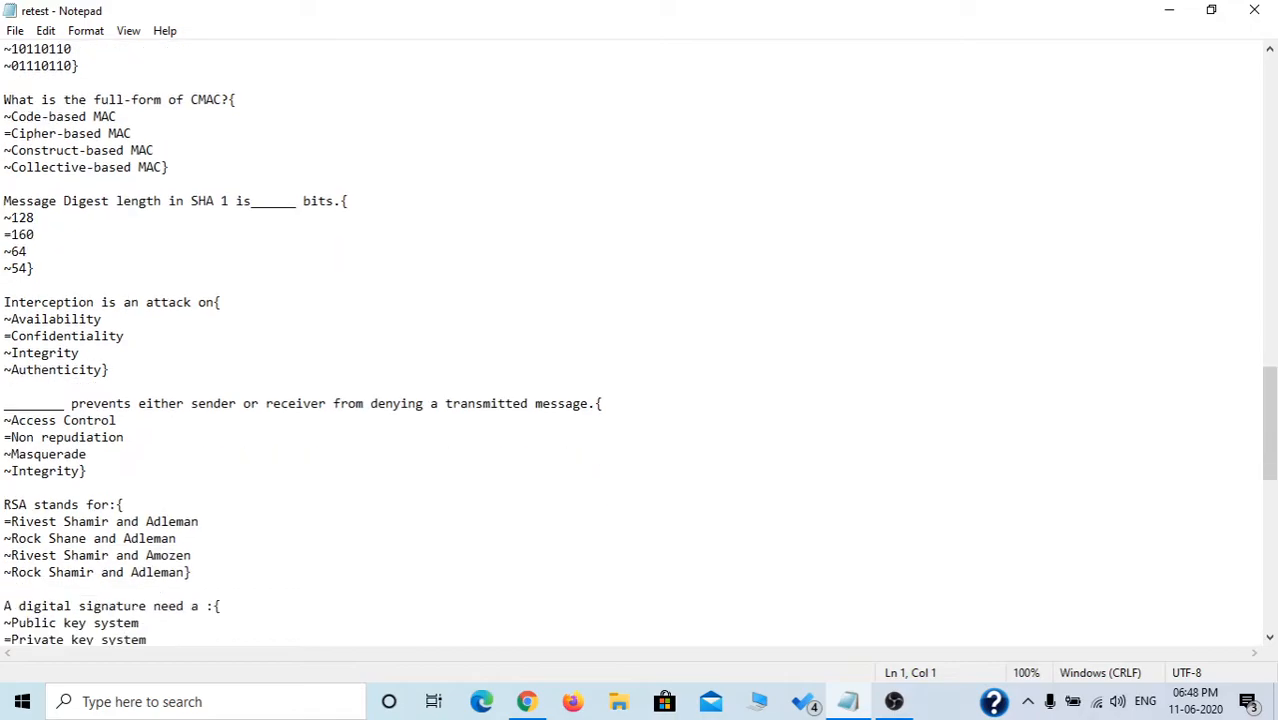
pyautogui.scroll(-3, 640, 344)
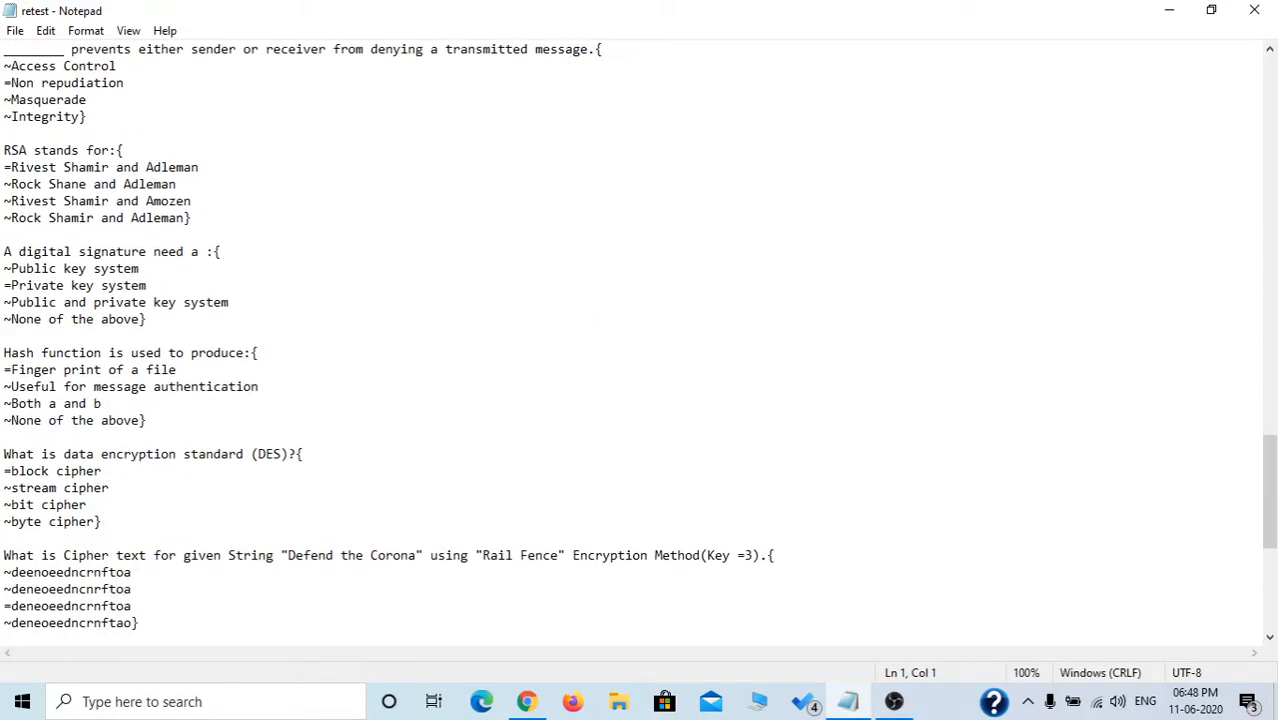
pyautogui.scroll(-8, 640, 344)
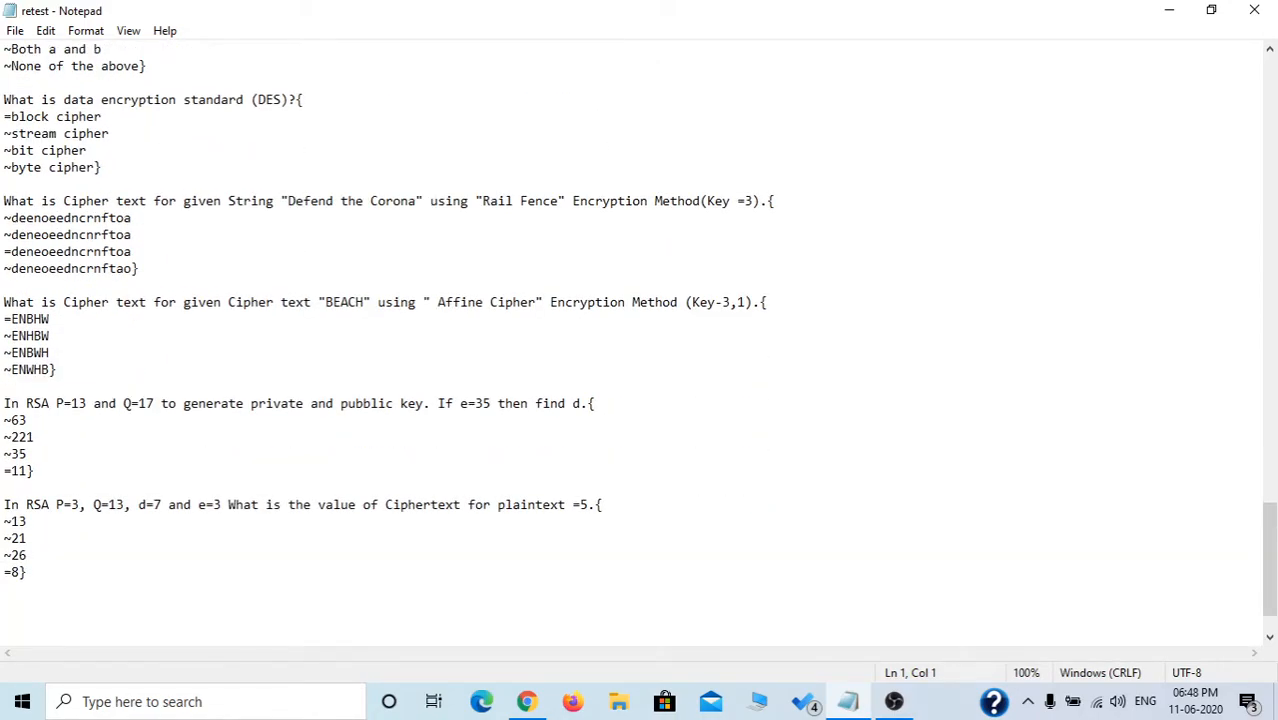
pyautogui.scroll(20, 640, 344)
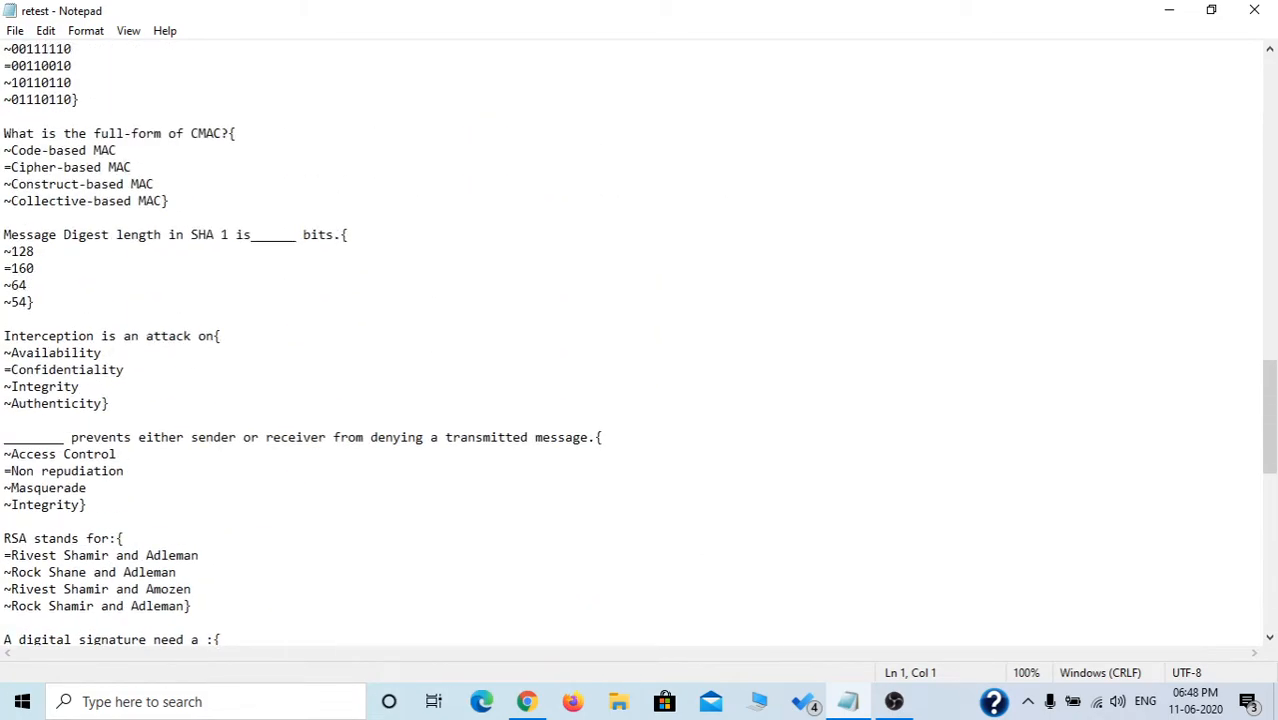
pyautogui.scroll(17, 640, 344)
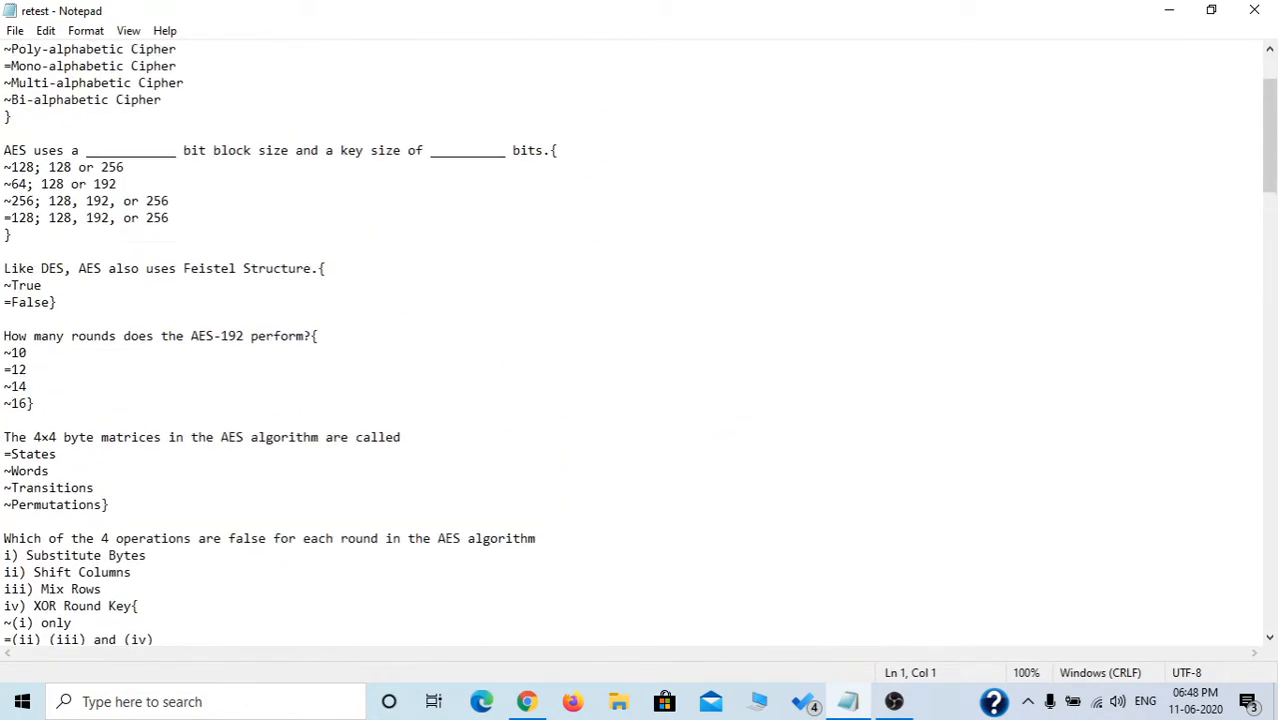
pyautogui.scroll(2, 640, 344)
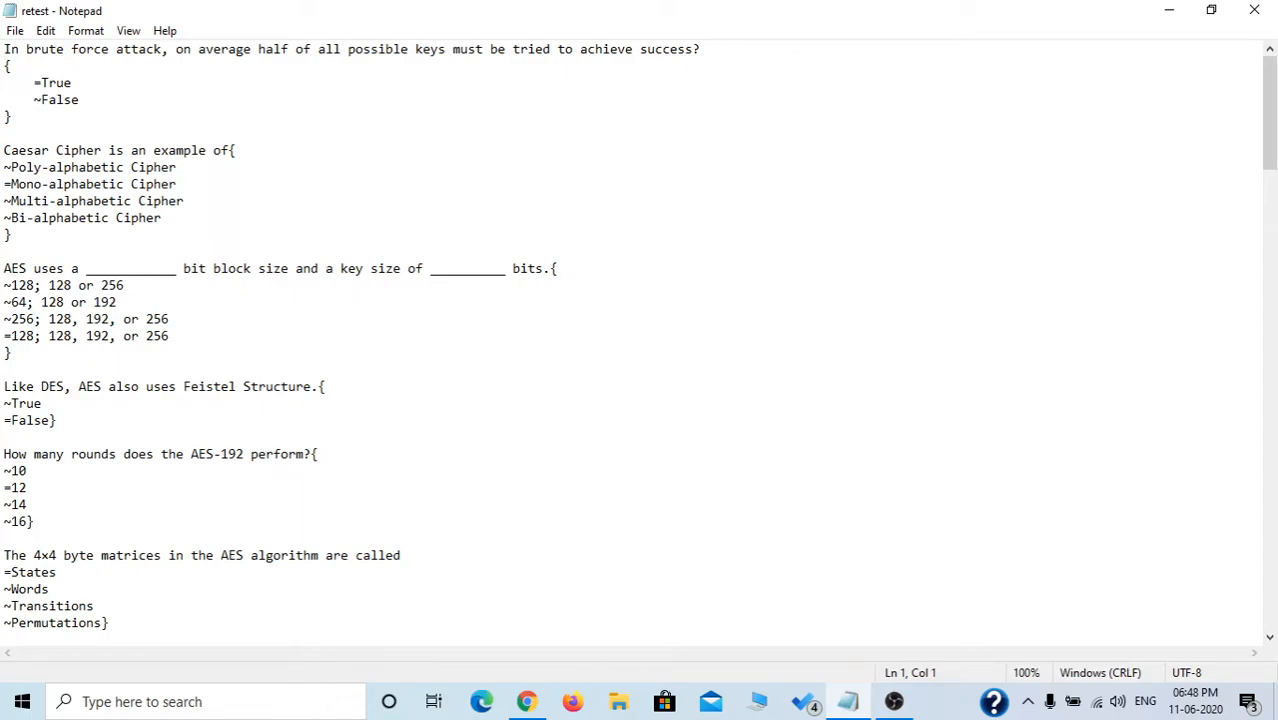
pyautogui.click(35, 83)
# Insert the missing '{' after 'are called' in the 4×4 byte matrices question and save retest.txt.
pyautogui.scroll(-2, 640, 345)
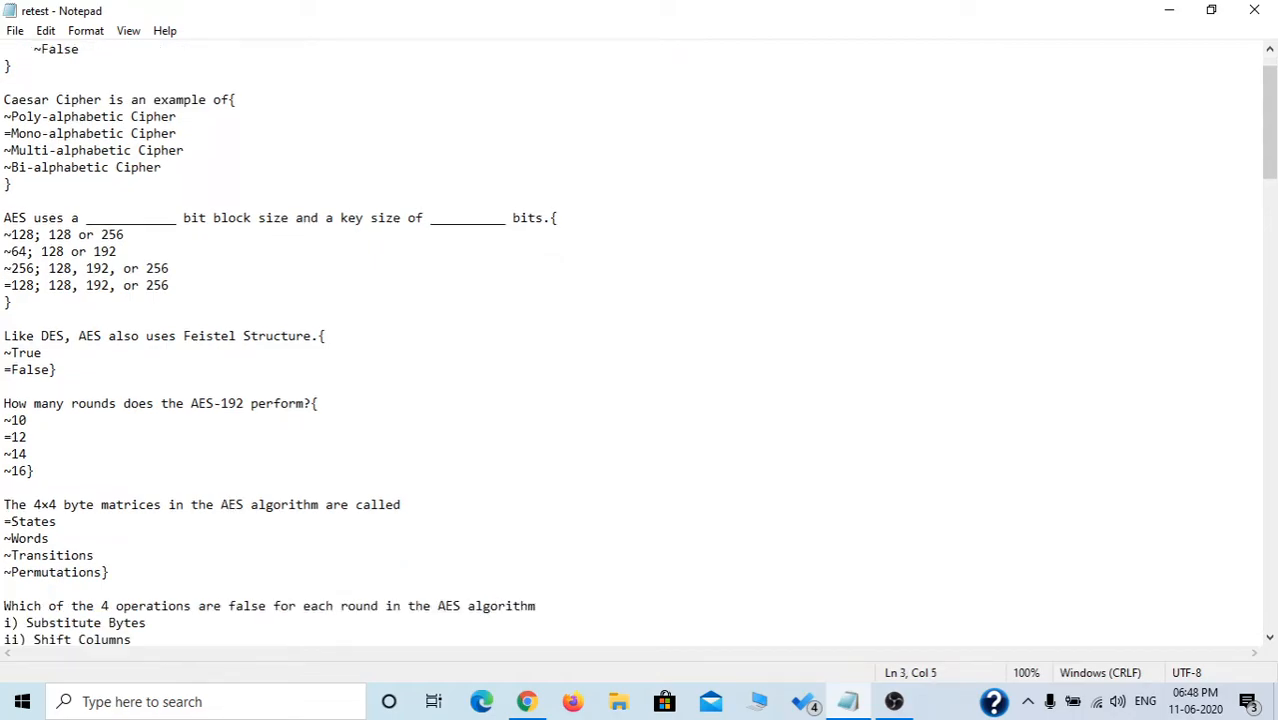
pyautogui.click(401, 454)
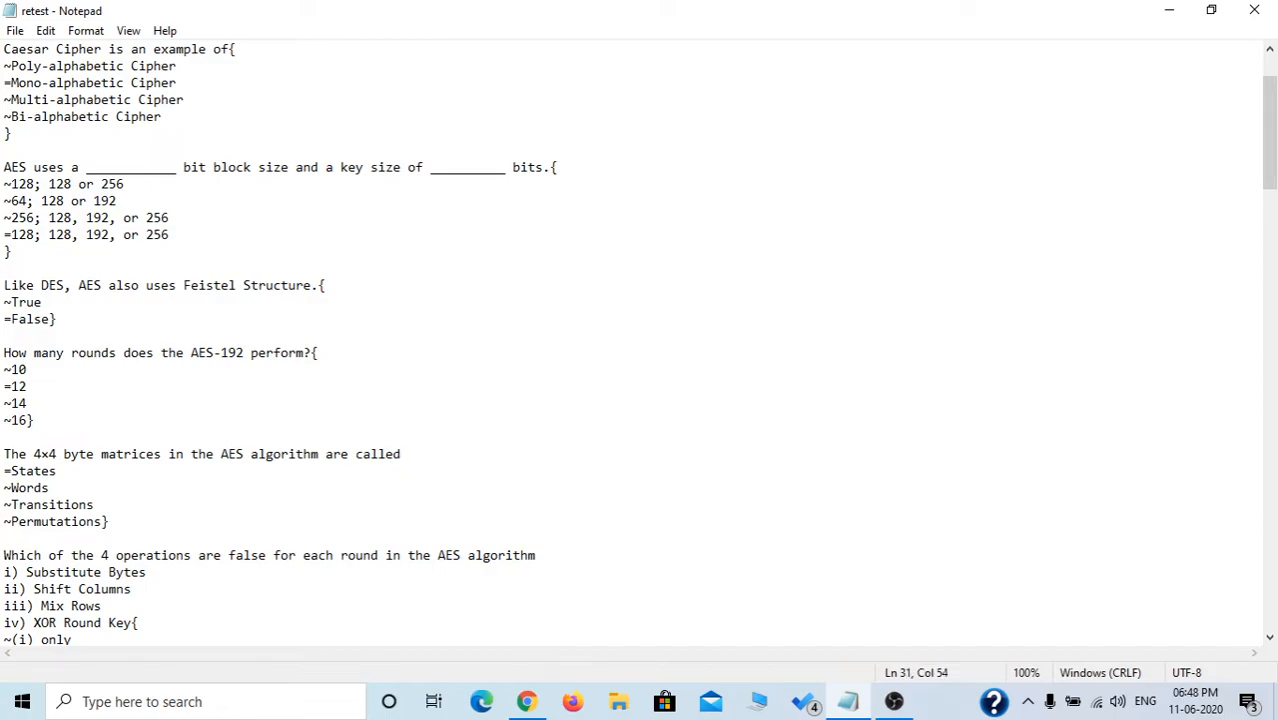
pyautogui.write('{')
pyautogui.click(5, 538)
pyautogui.hotkey('ctrl', 's')
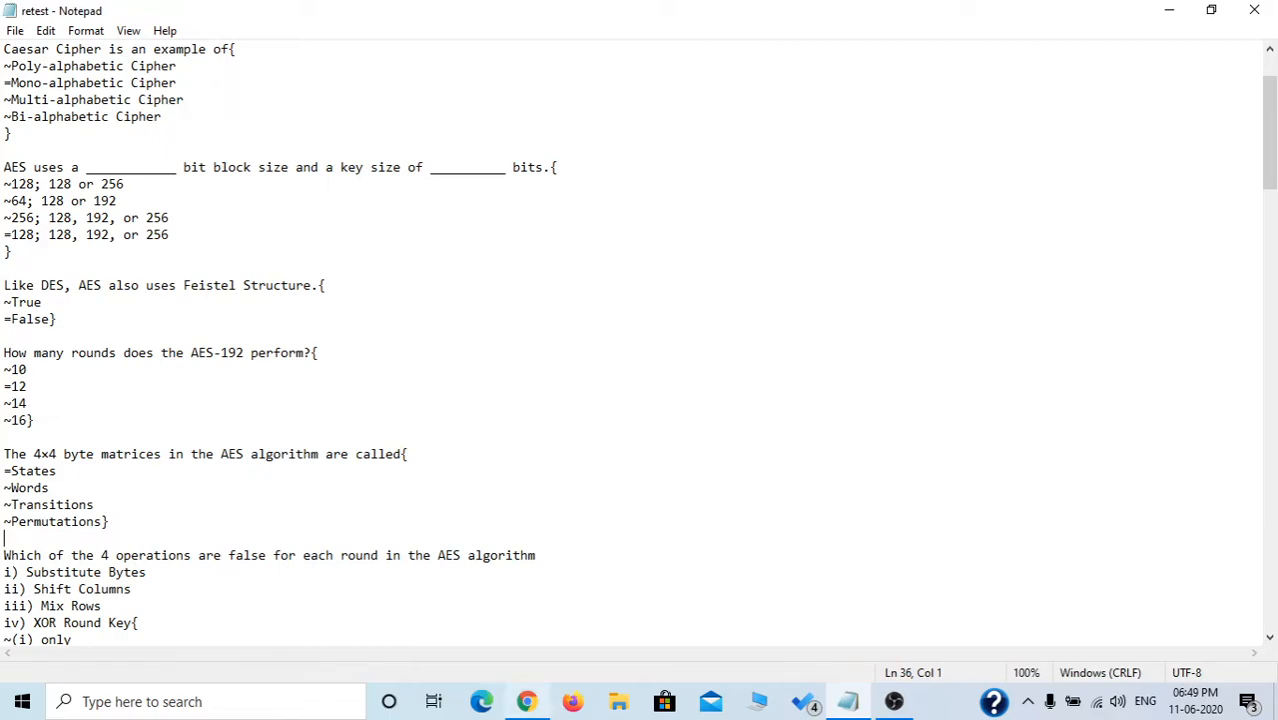
pyautogui.click(526, 701)
# From the CSC604 question bank, choose Question bank > Import in the Administration block.
pyautogui.scroll(-4, 400, 476)
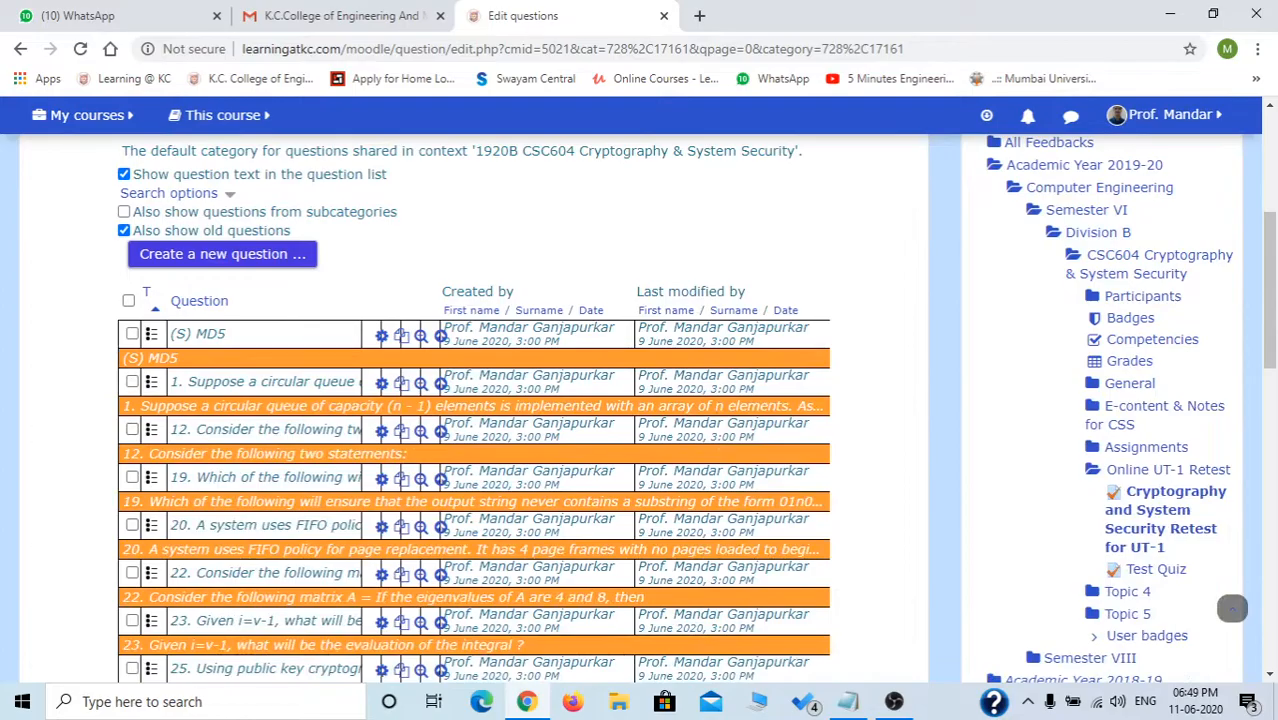
pyautogui.scroll(2, 400, 476)
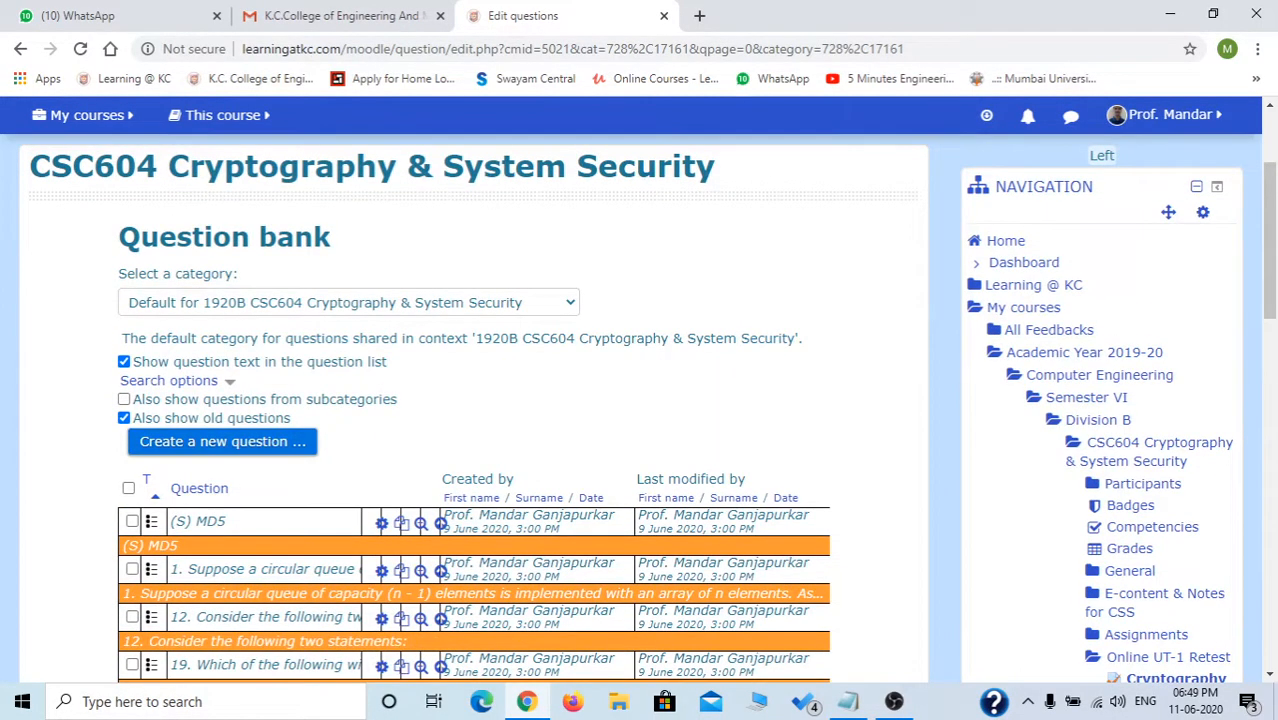
pyautogui.scroll(-3, 400, 476)
pyautogui.scroll(-10, 475, 410)
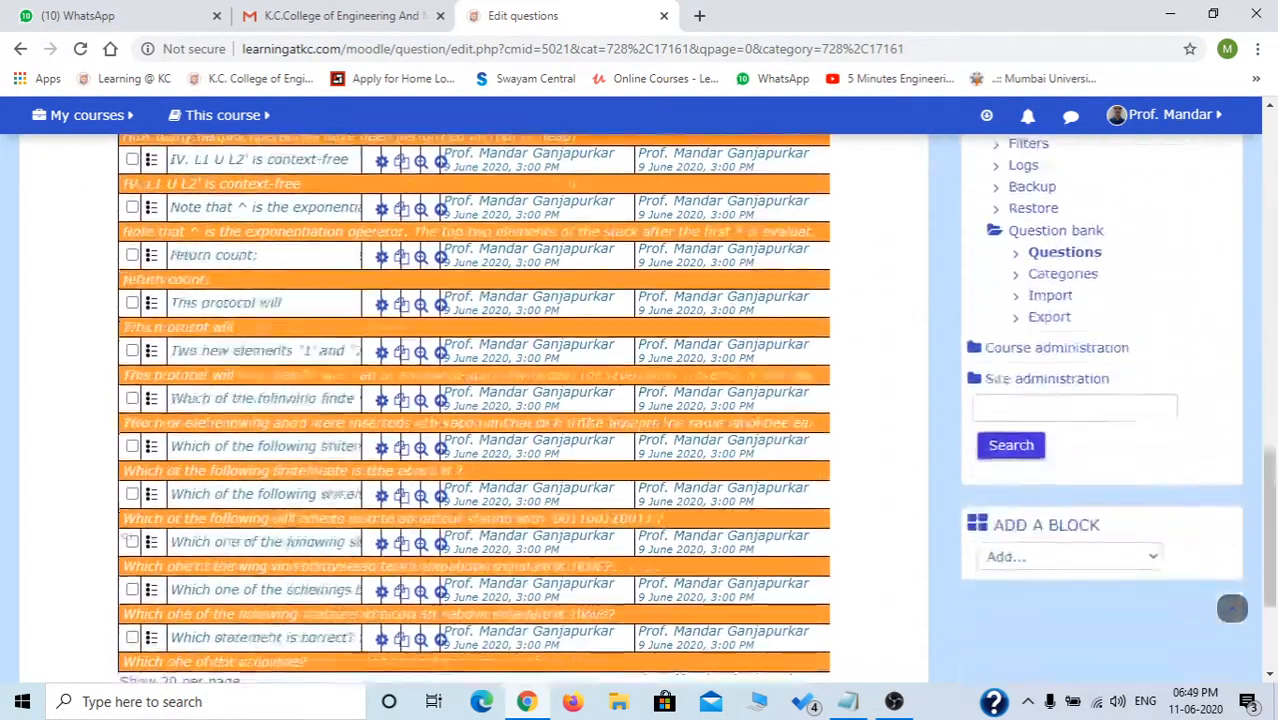
pyautogui.scroll(3, 475, 410)
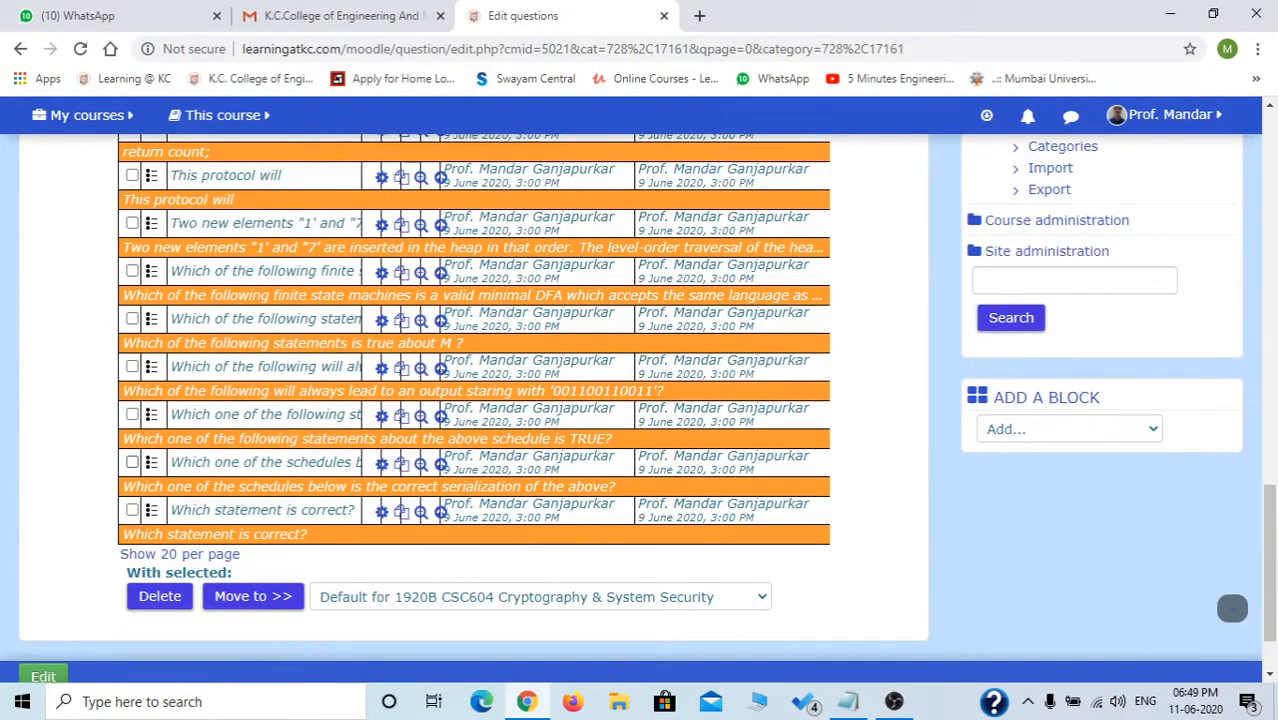
pyautogui.scroll(-3, 1232, 608)
pyautogui.scroll(1, 1232, 608)
pyautogui.moveTo(1003, 260); pyautogui.dragTo(1074, 263)
pyautogui.click(1056, 262)
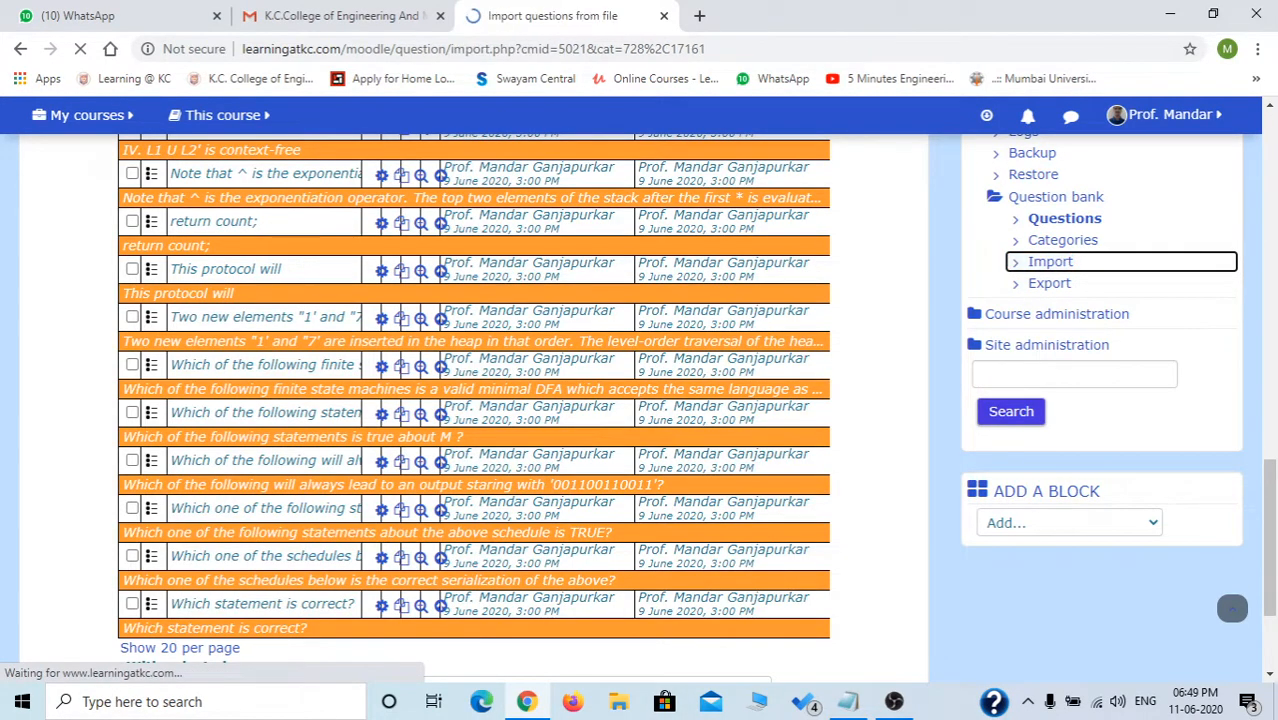
# Upload the corrected retest.txt and import its questions in GIFT format.
pyautogui.scroll(-3, 1232, 608)
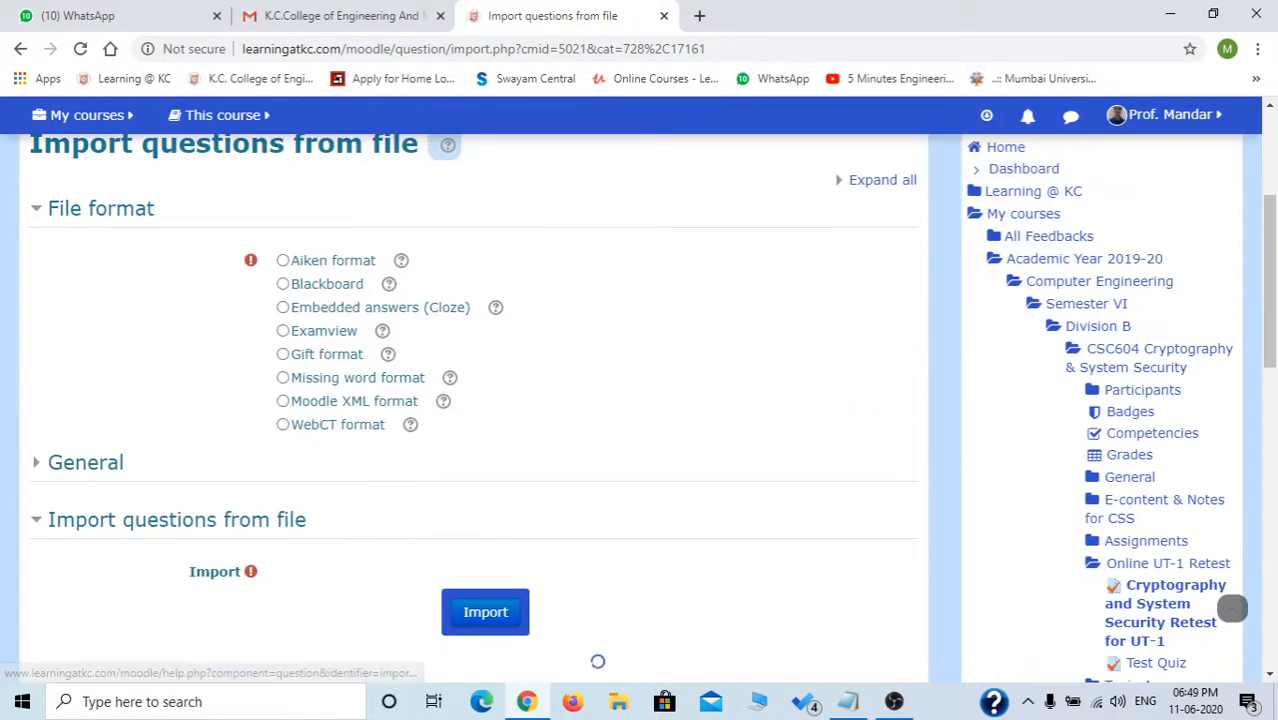
pyautogui.click(343, 576)
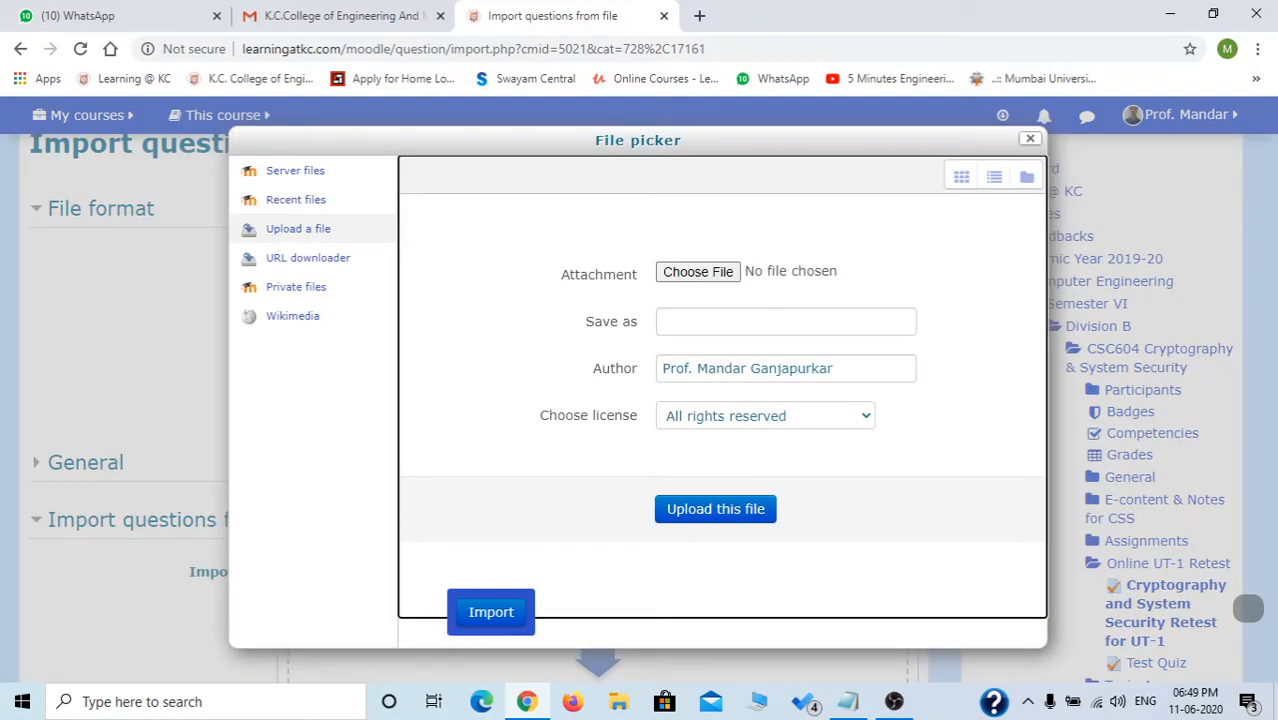
pyautogui.click(698, 271)
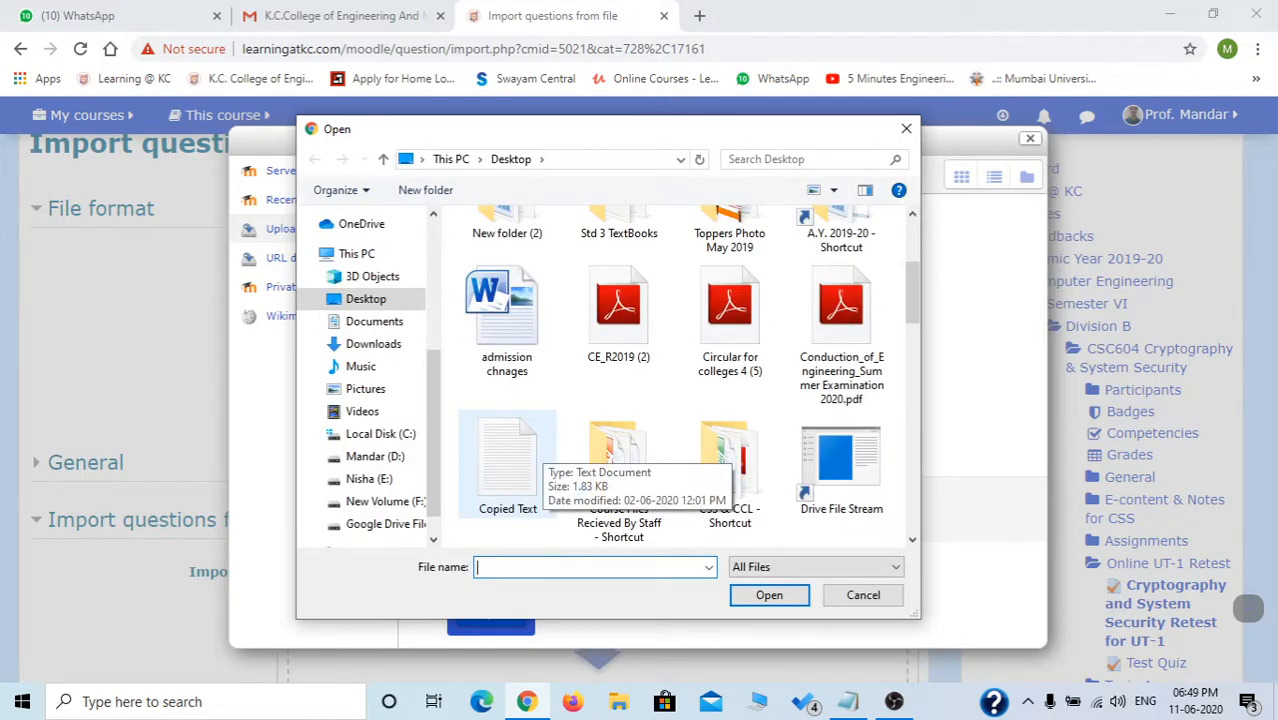
pyautogui.scroll(-5, 600, 400)
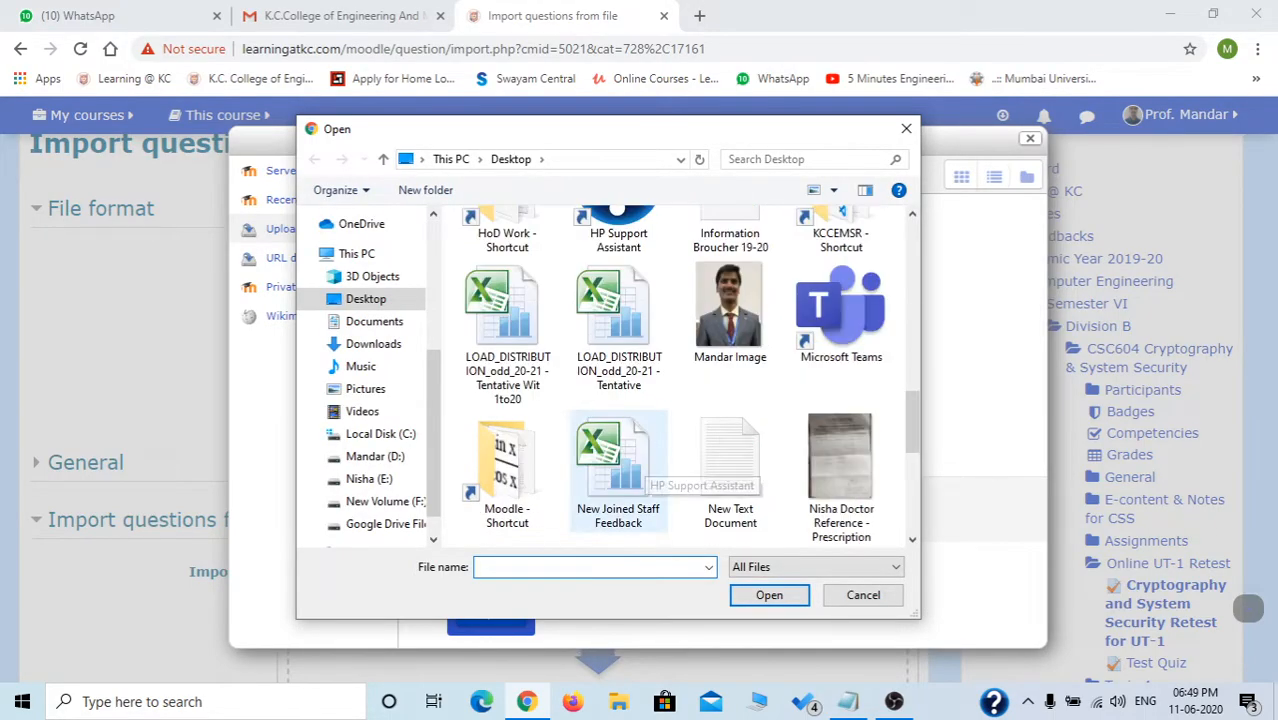
pyautogui.doubleClick(618, 460)
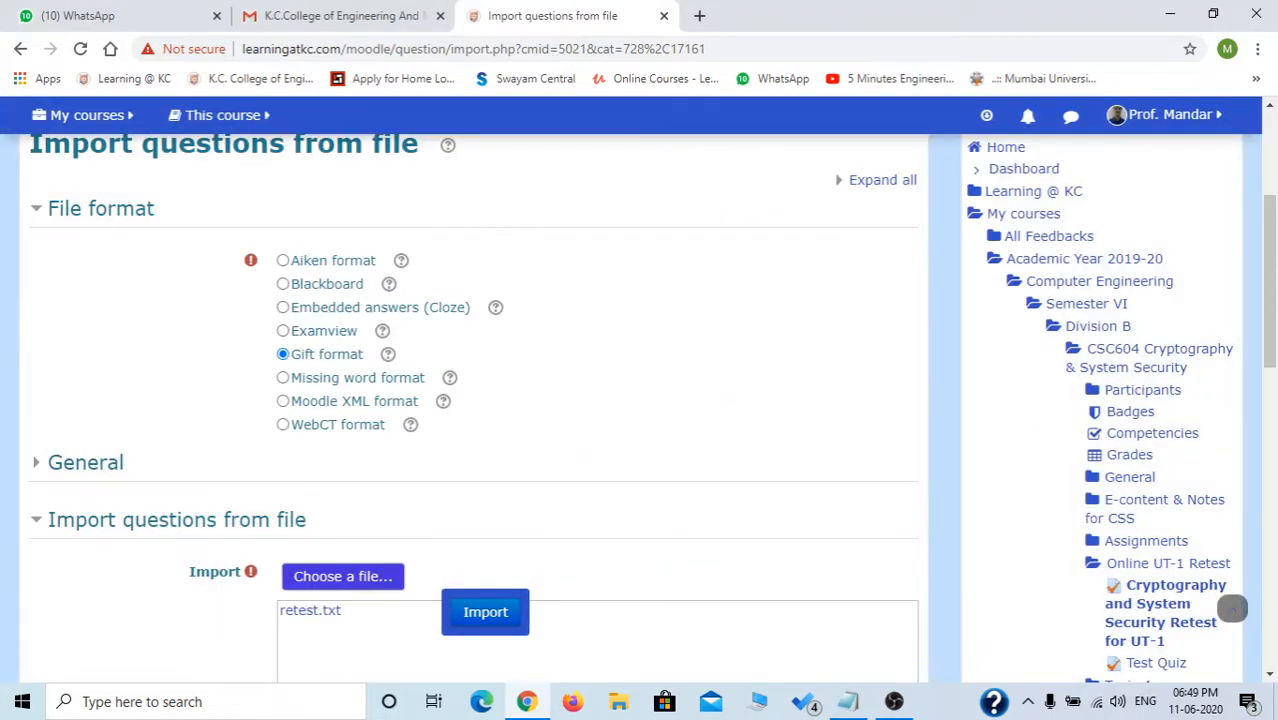
pyautogui.click(485, 611)
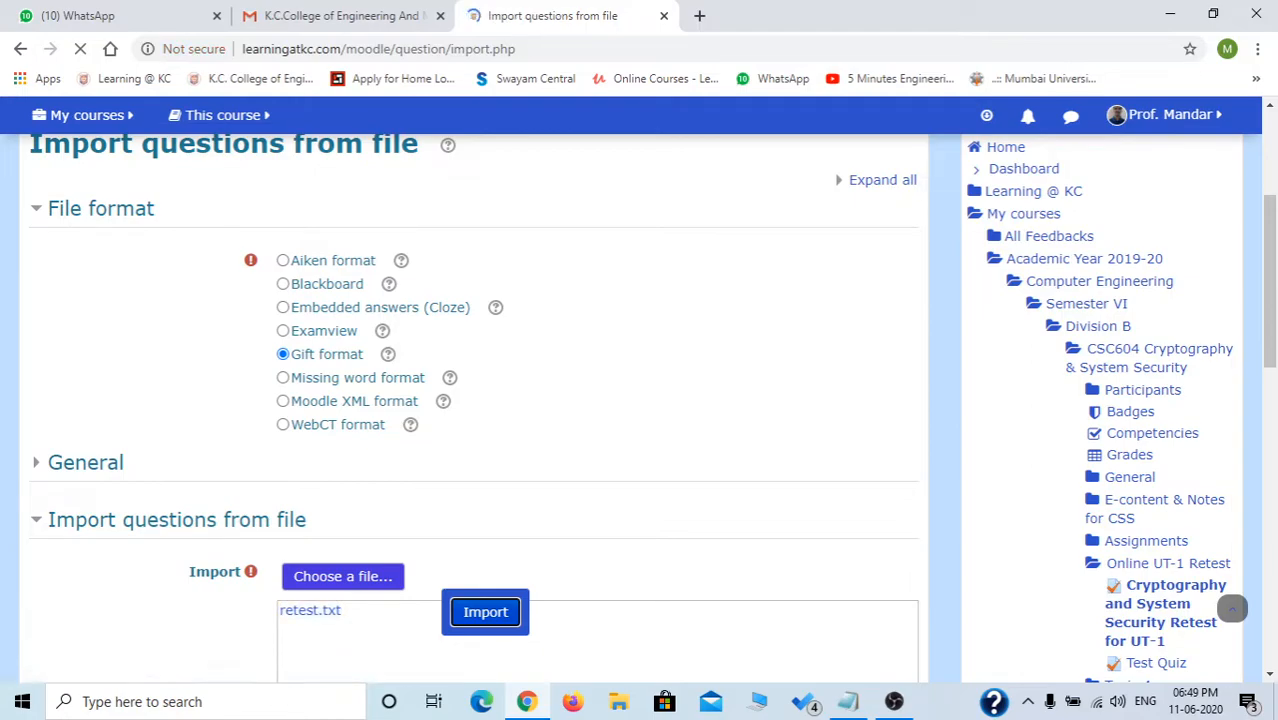
pyautogui.scroll(-11, 1232, 608)
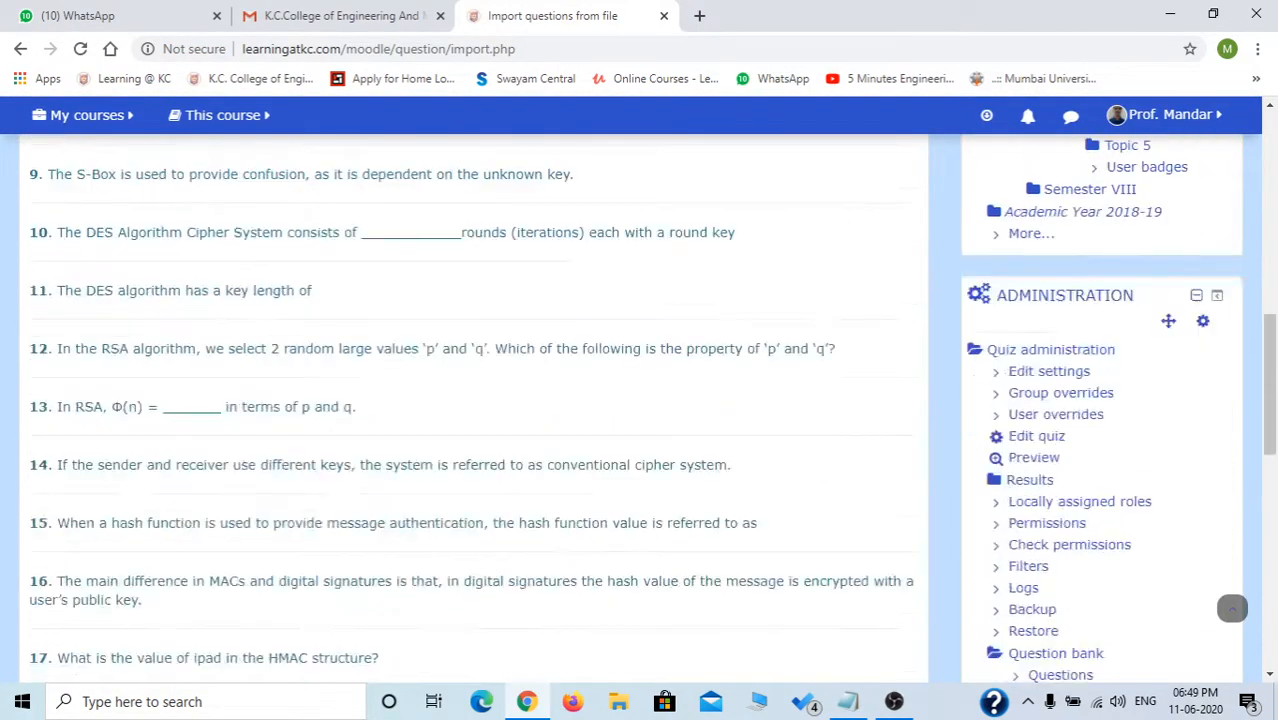
# Continue to the CSC604 question bank and scroll through its 29 questions, including the imported ones.
pyautogui.scroll(-5, 1232, 608)
pyautogui.click(476, 503)
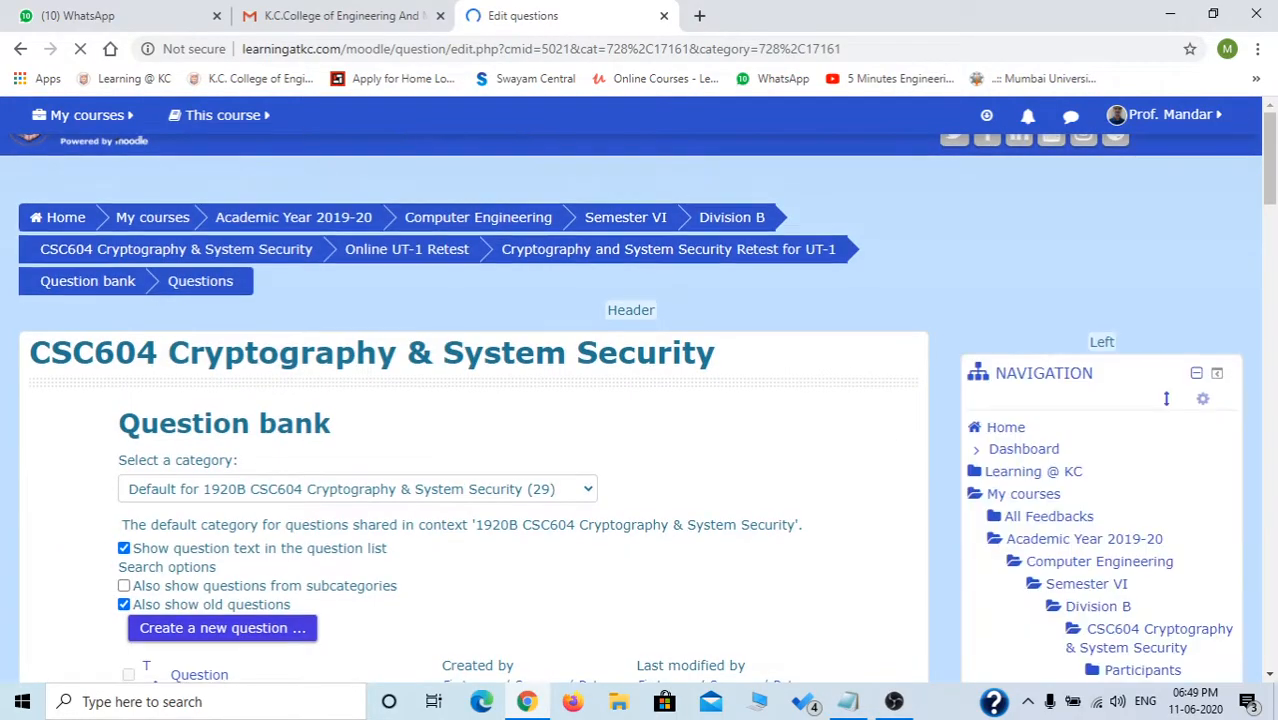
pyautogui.scroll(-3, 1166, 398)
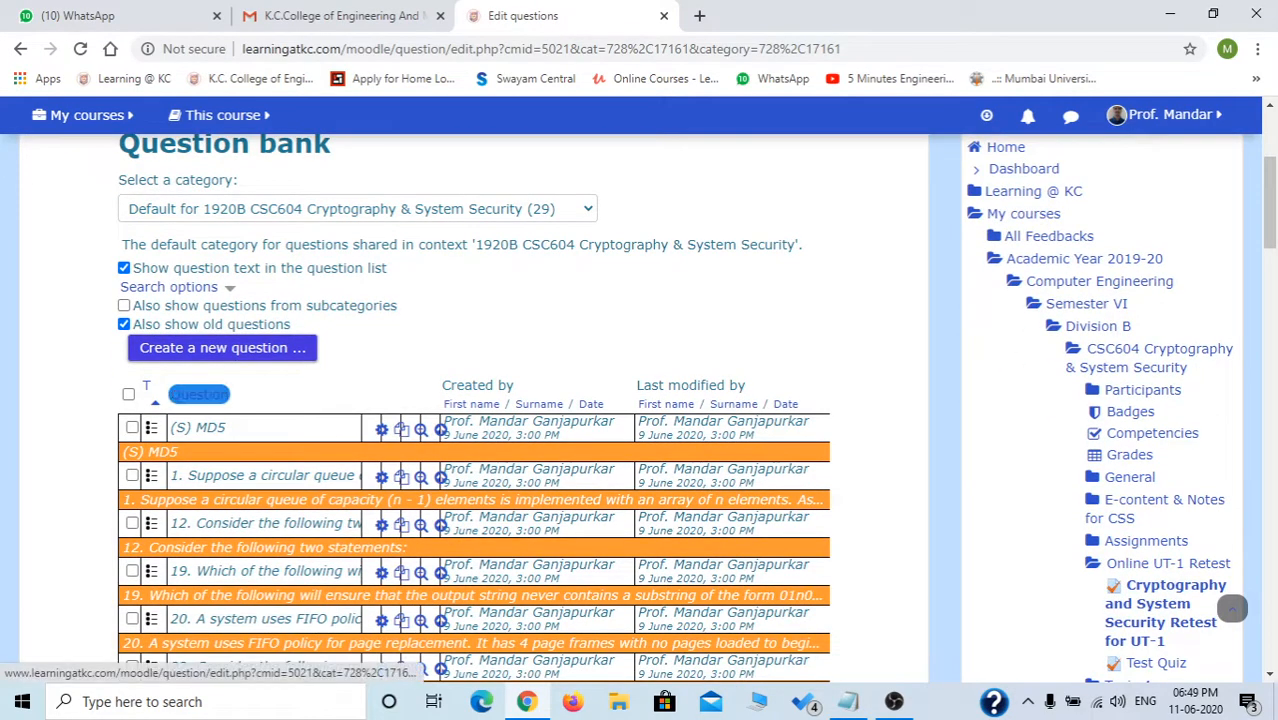
pyautogui.scroll(-2, 640, 400)
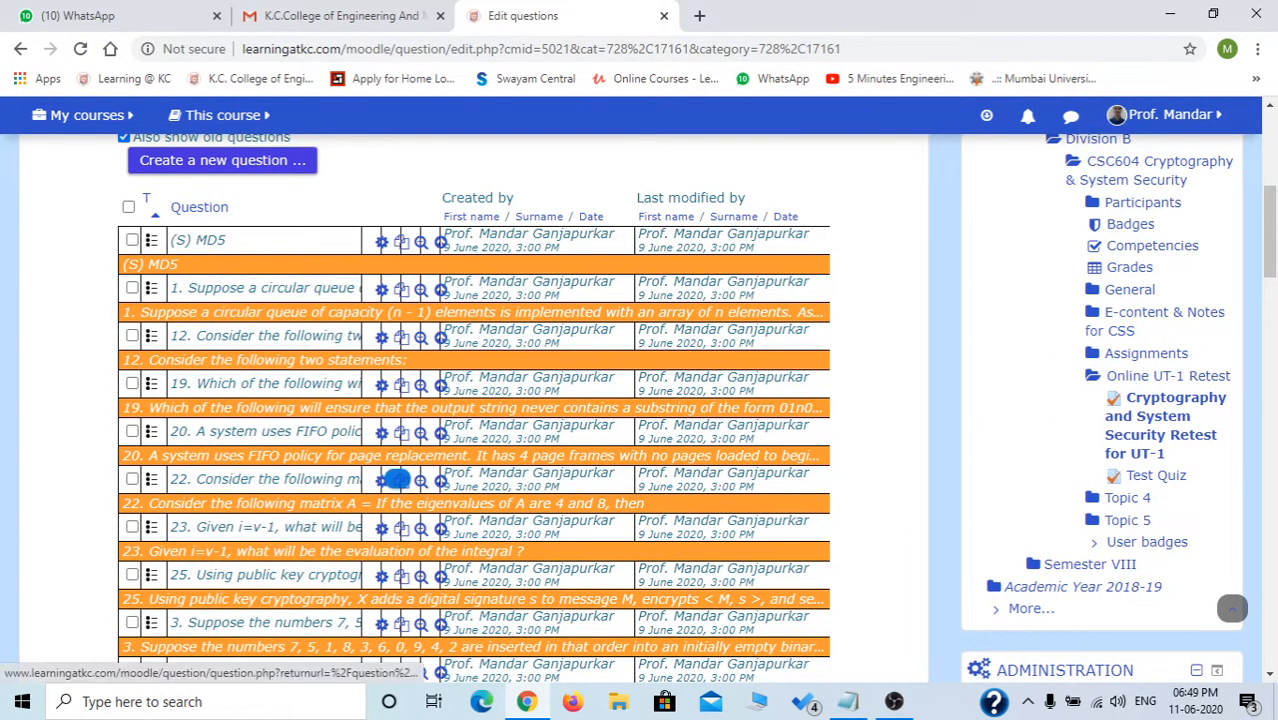
pyautogui.scroll(-10, 398, 486)
pyautogui.scroll(-4, 400, 494)
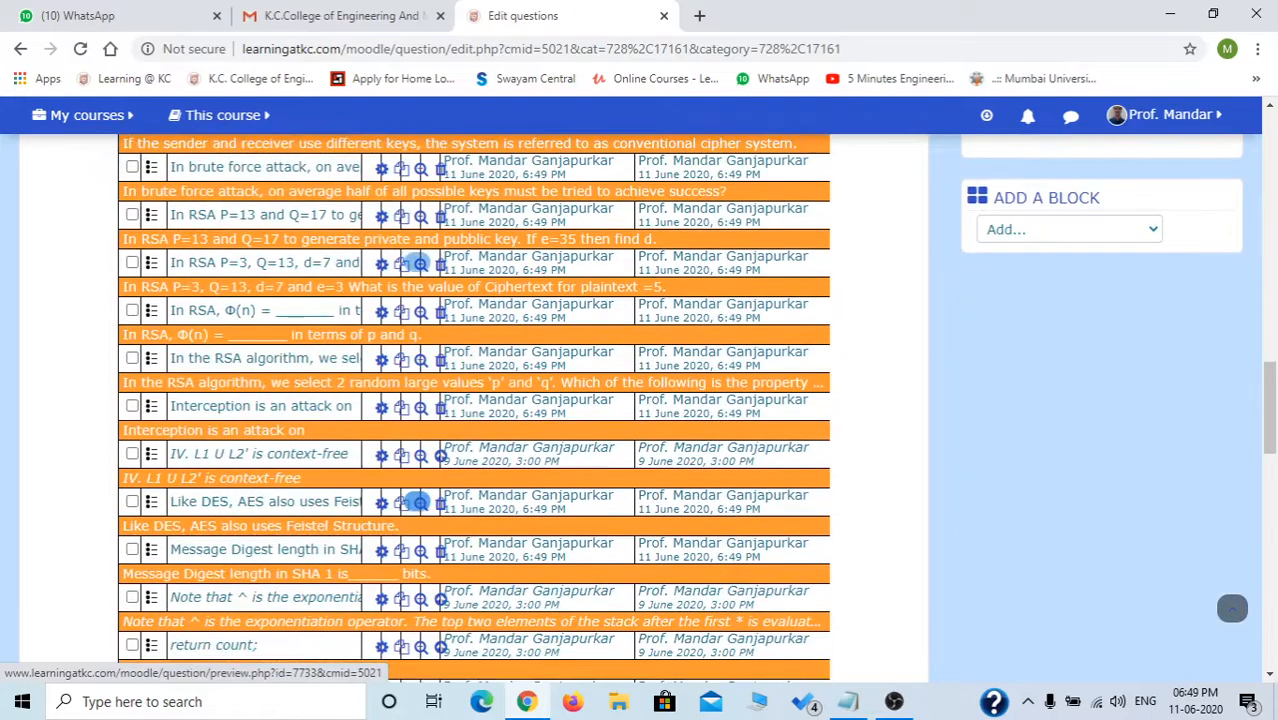
pyautogui.scroll(3, 400, 494)
pyautogui.scroll(-5, 400, 494)
pyautogui.scroll(-10, 475, 410)
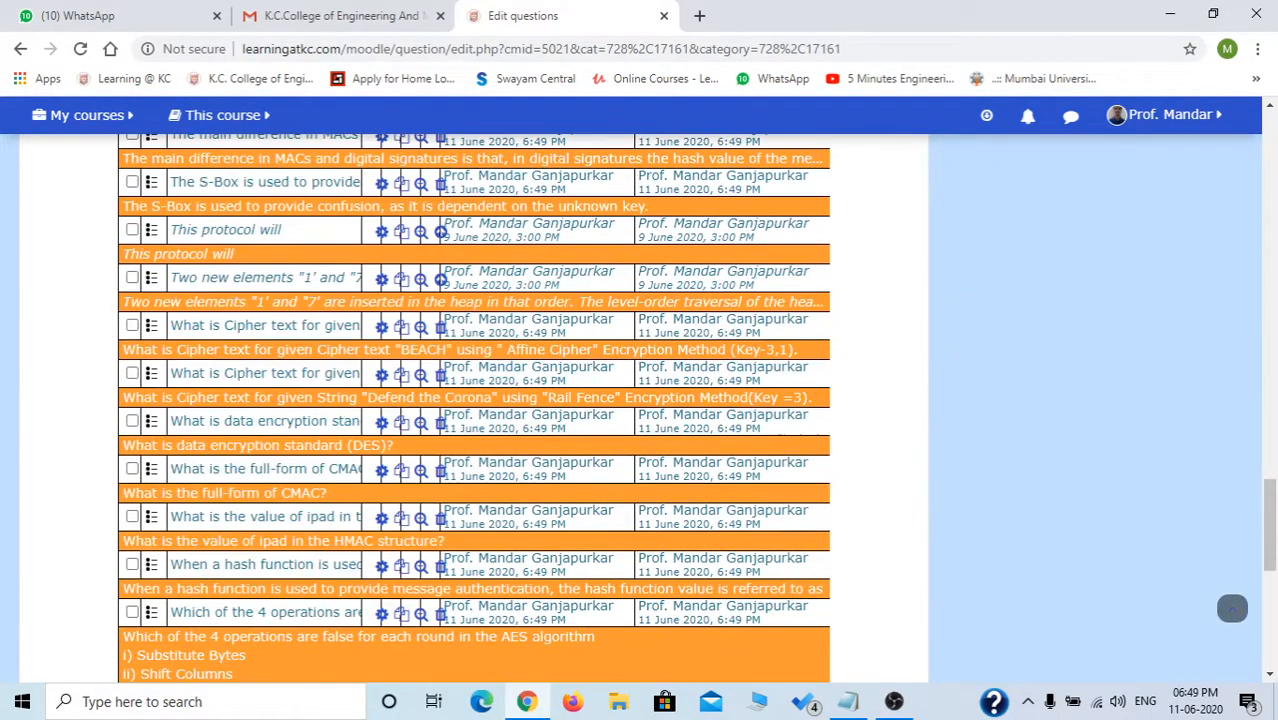
pyautogui.scroll(2, 475, 410)
pyautogui.scroll(20, 475, 410)
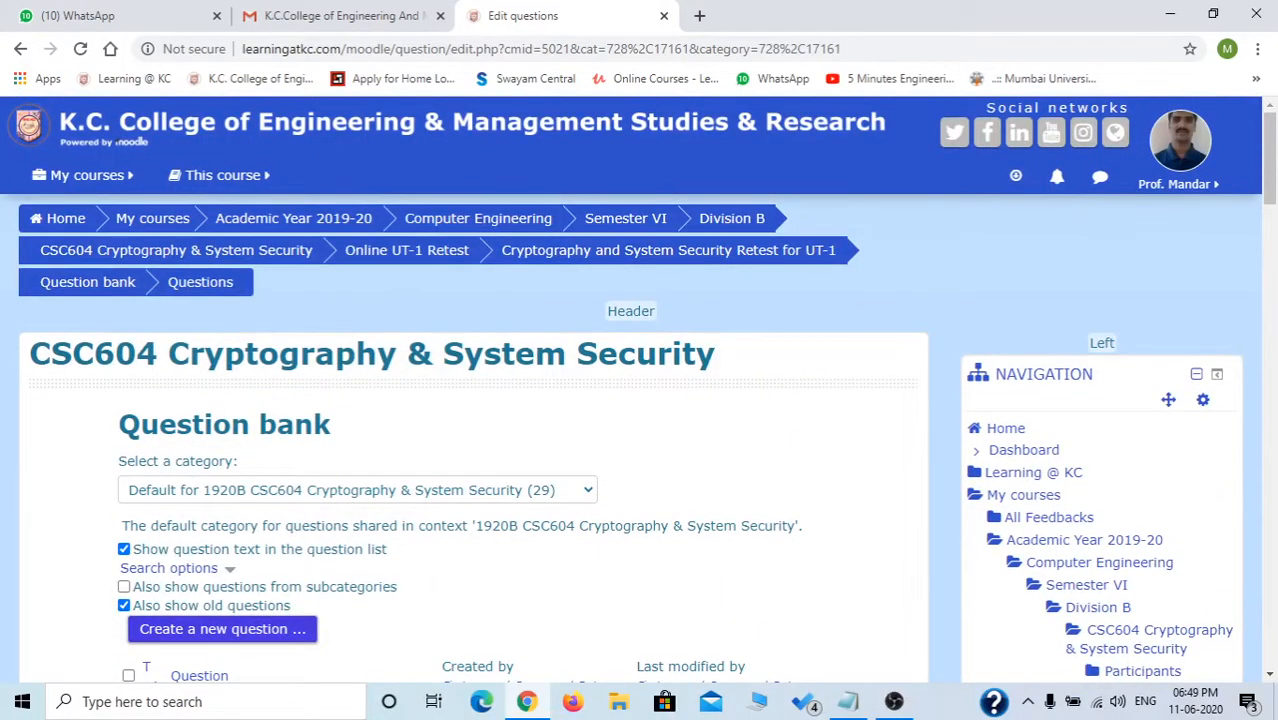
# Go to the Cryptography and System Security Retest for UT-1 quiz, open Edit quiz, and expand the Add menu.
pyautogui.click(668, 250)
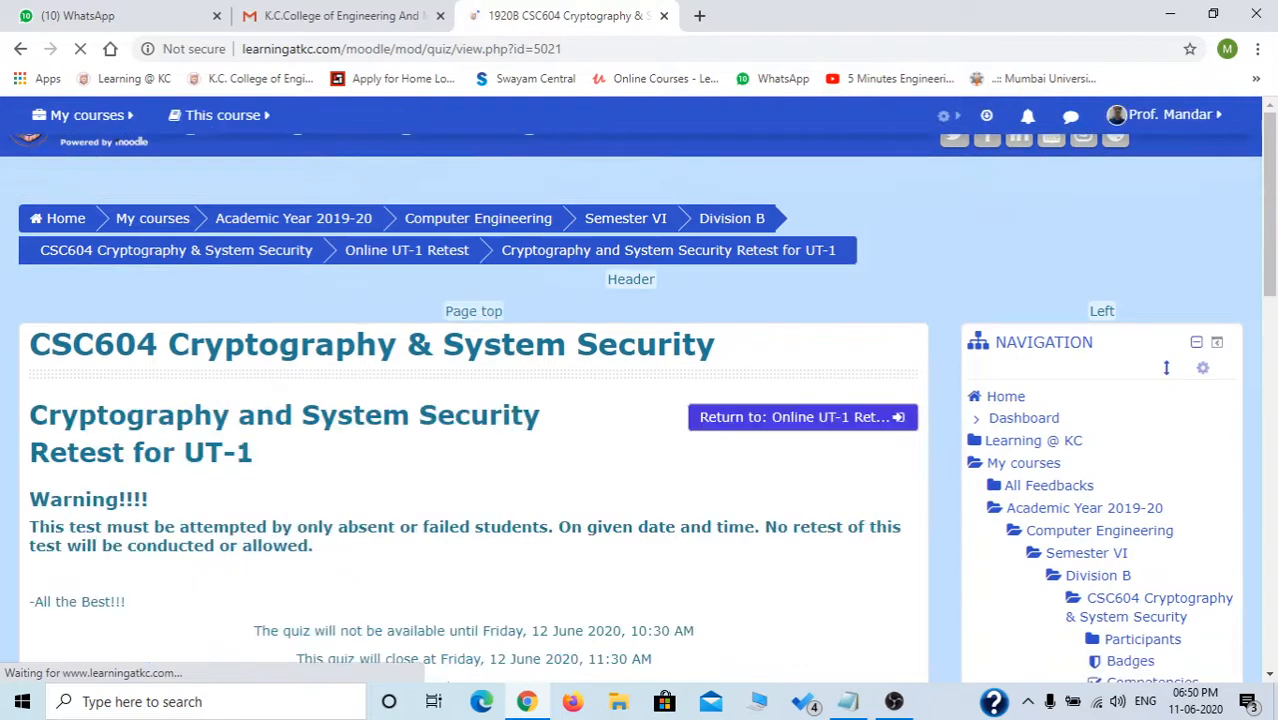
pyautogui.scroll(-3, 476, 521)
pyautogui.click(476, 521)
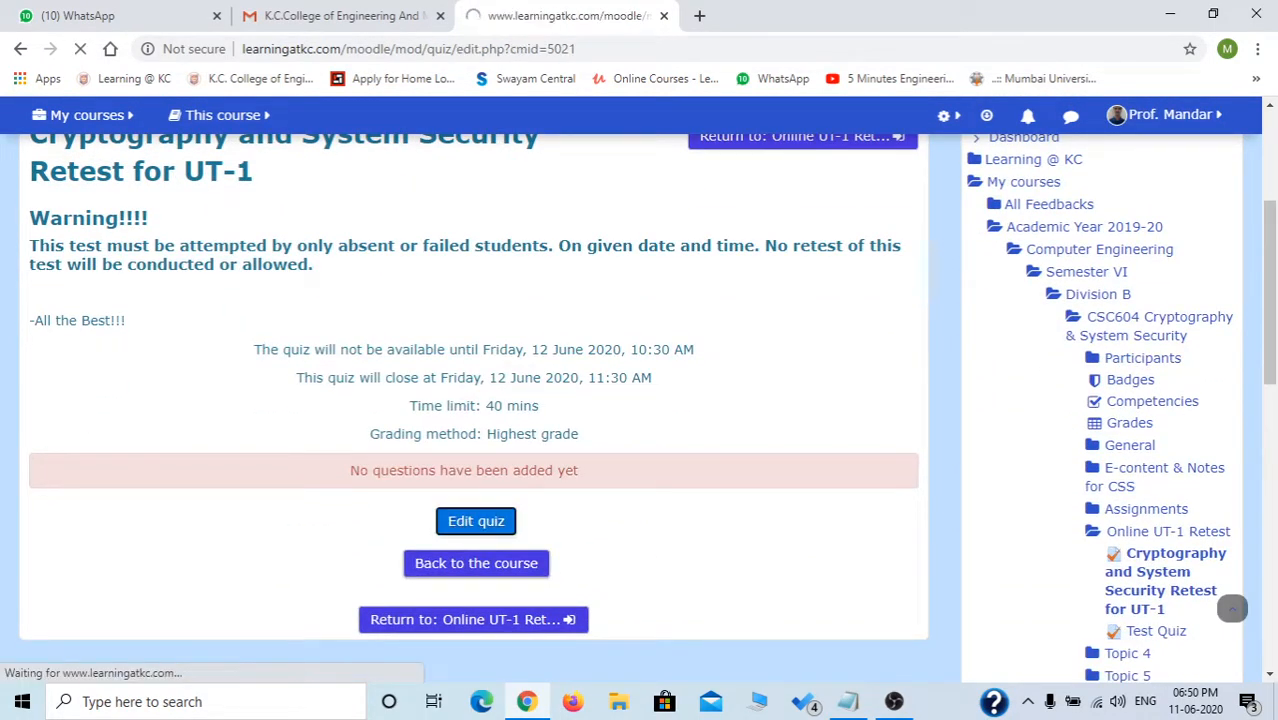
pyautogui.scroll(-2, 1232, 608)
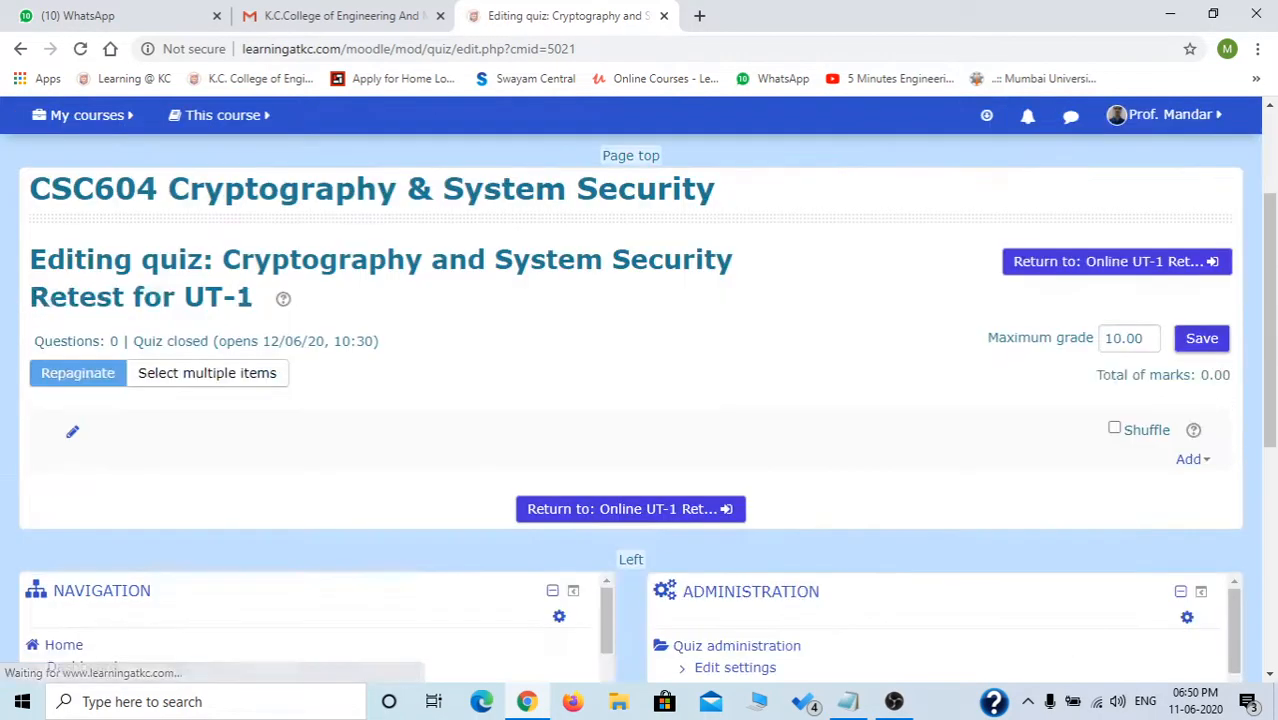
pyautogui.scroll(-3, 1232, 608)
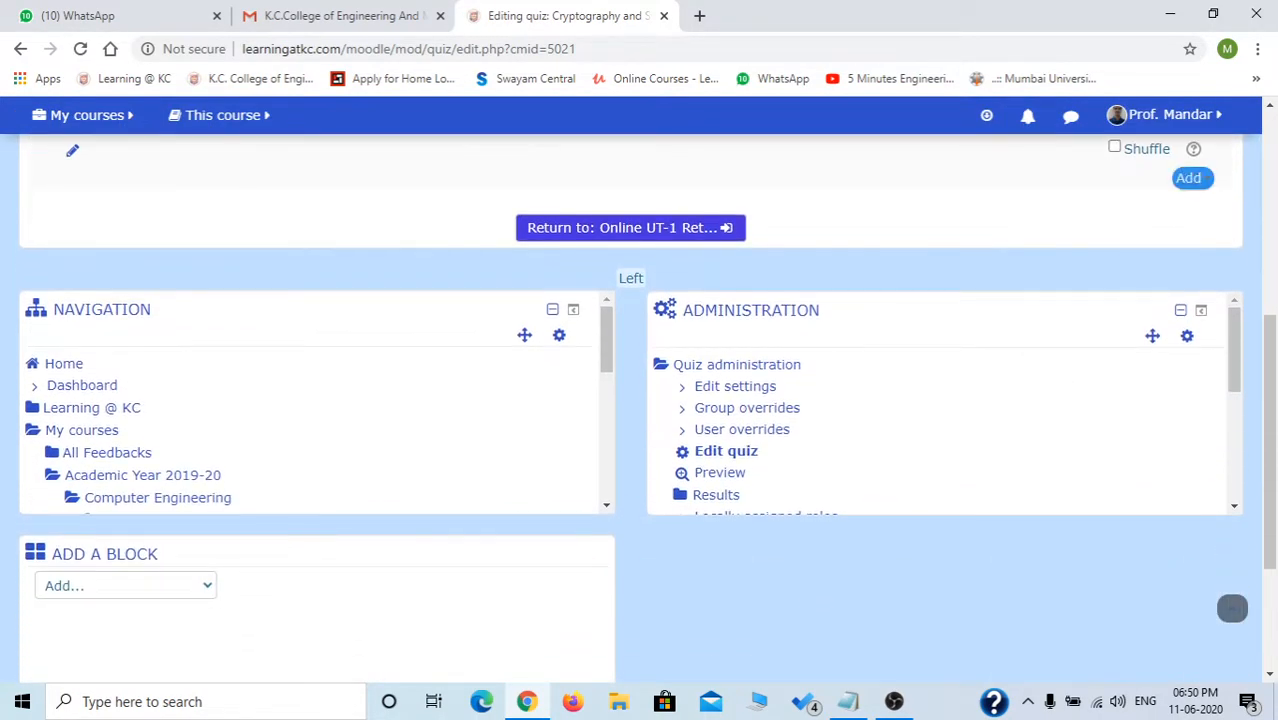
pyautogui.click(1191, 178)
pyautogui.scroll(1, 1130, 181)
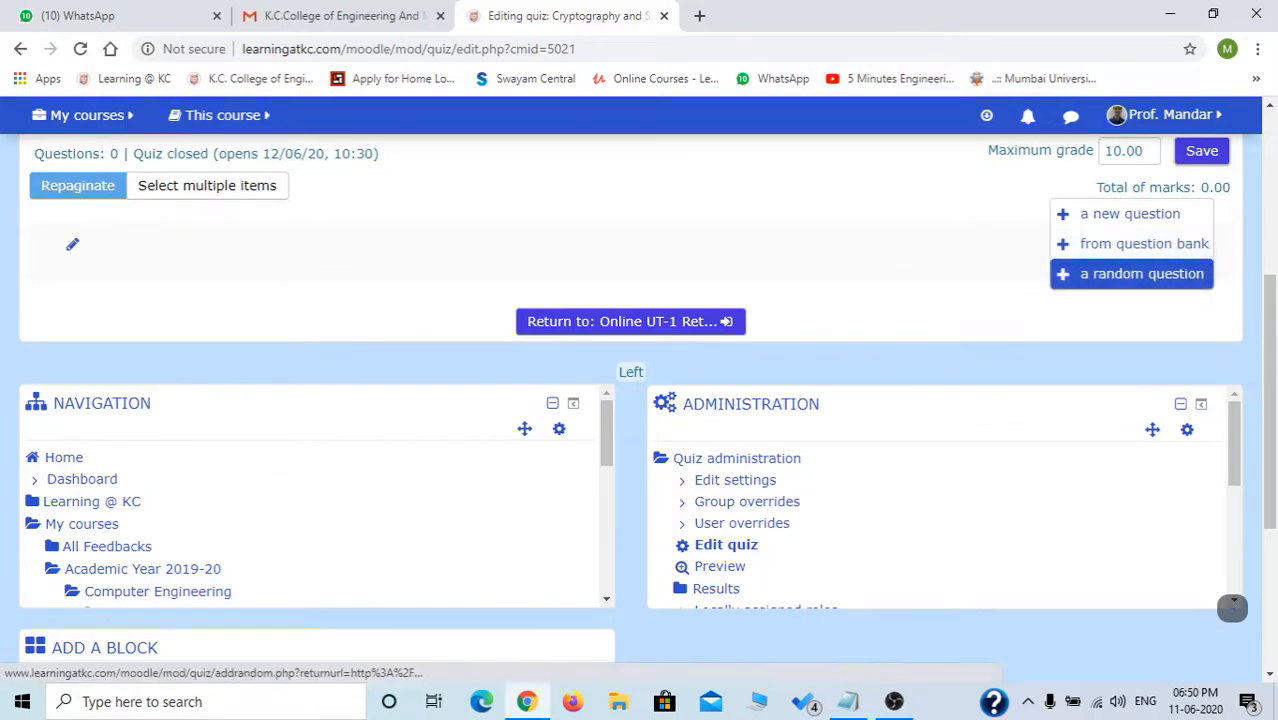
# Add 5 random questions from the 'Default for 1920B CSC604' category to the quiz.
pyautogui.click(1140, 273)
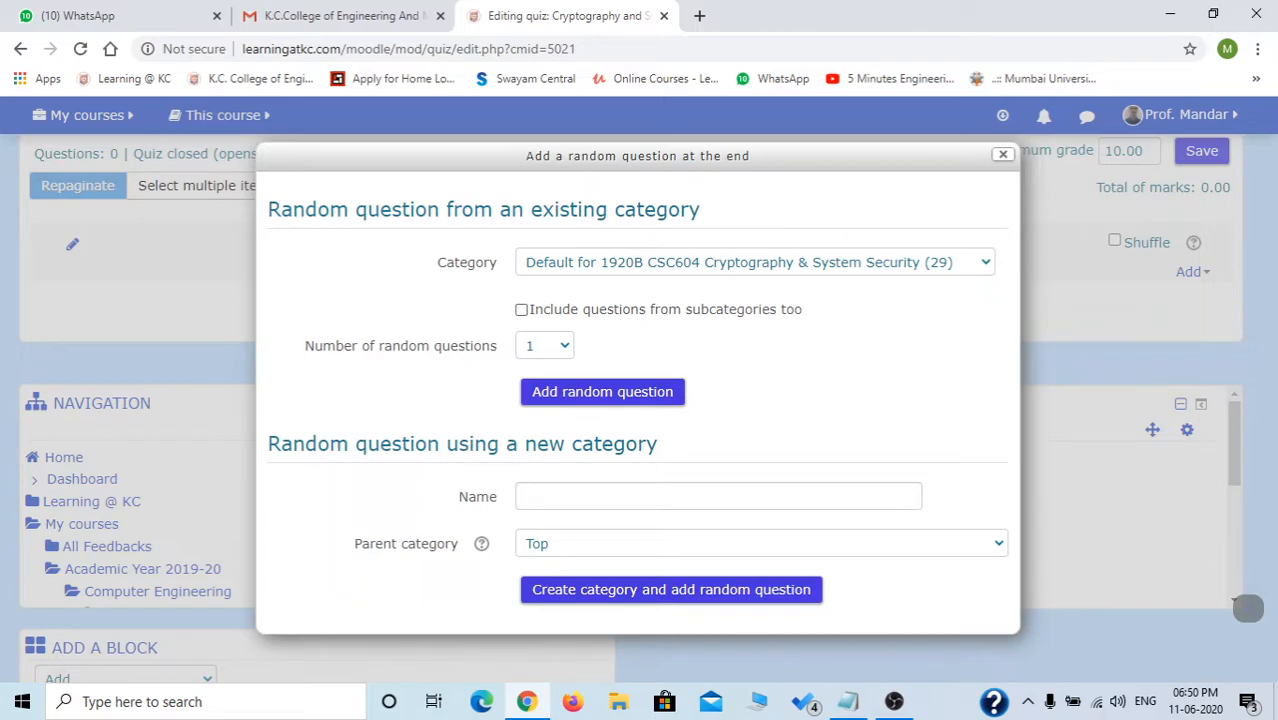
pyautogui.click(545, 346)
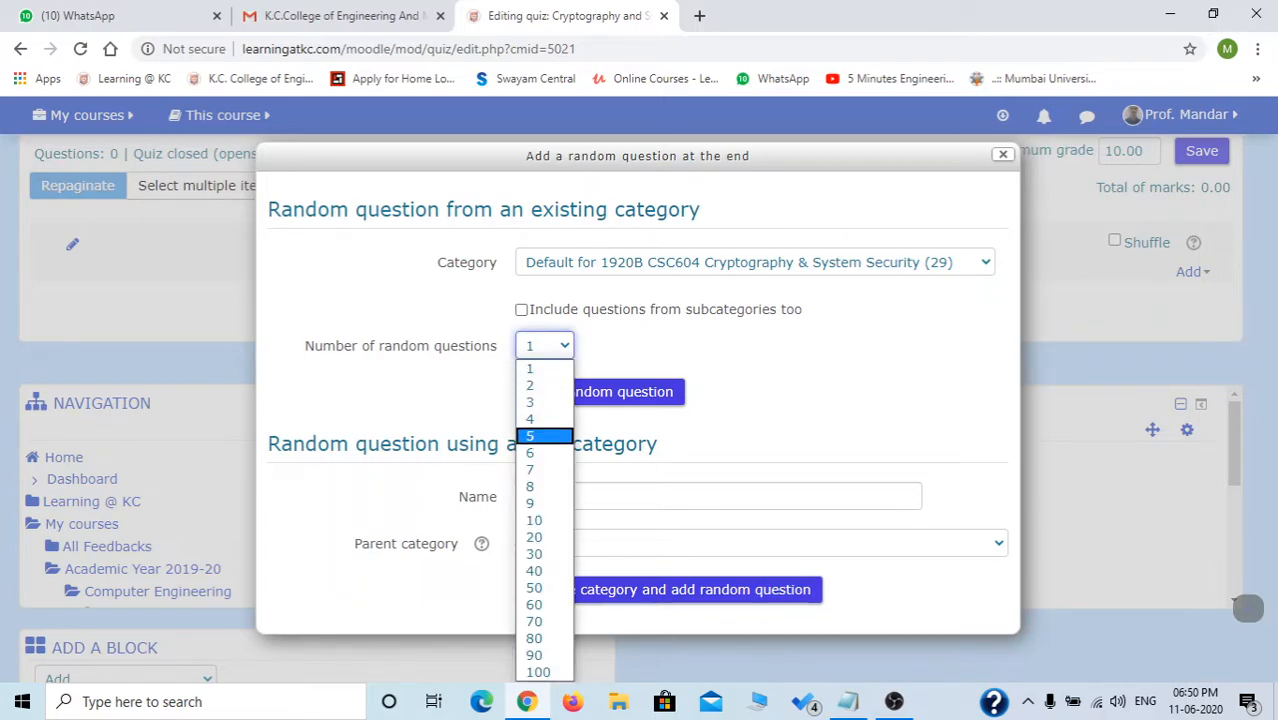
pyautogui.press('Return')
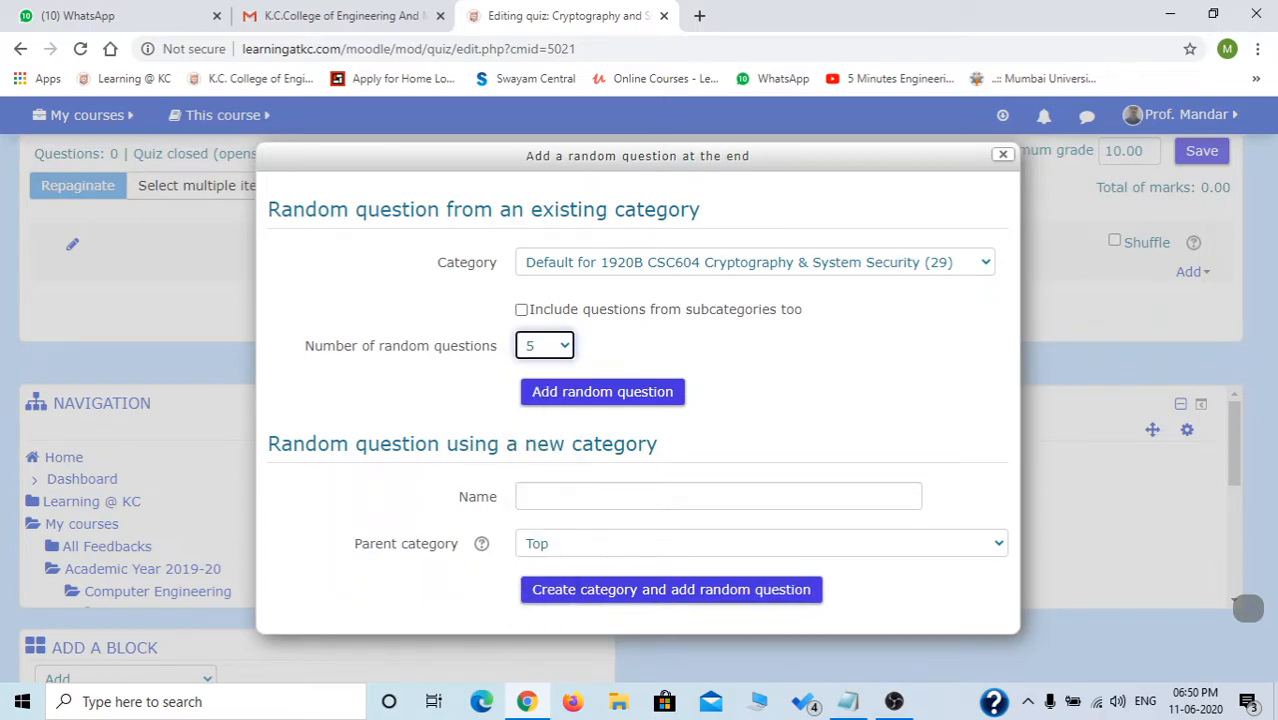
pyautogui.click(894, 702)
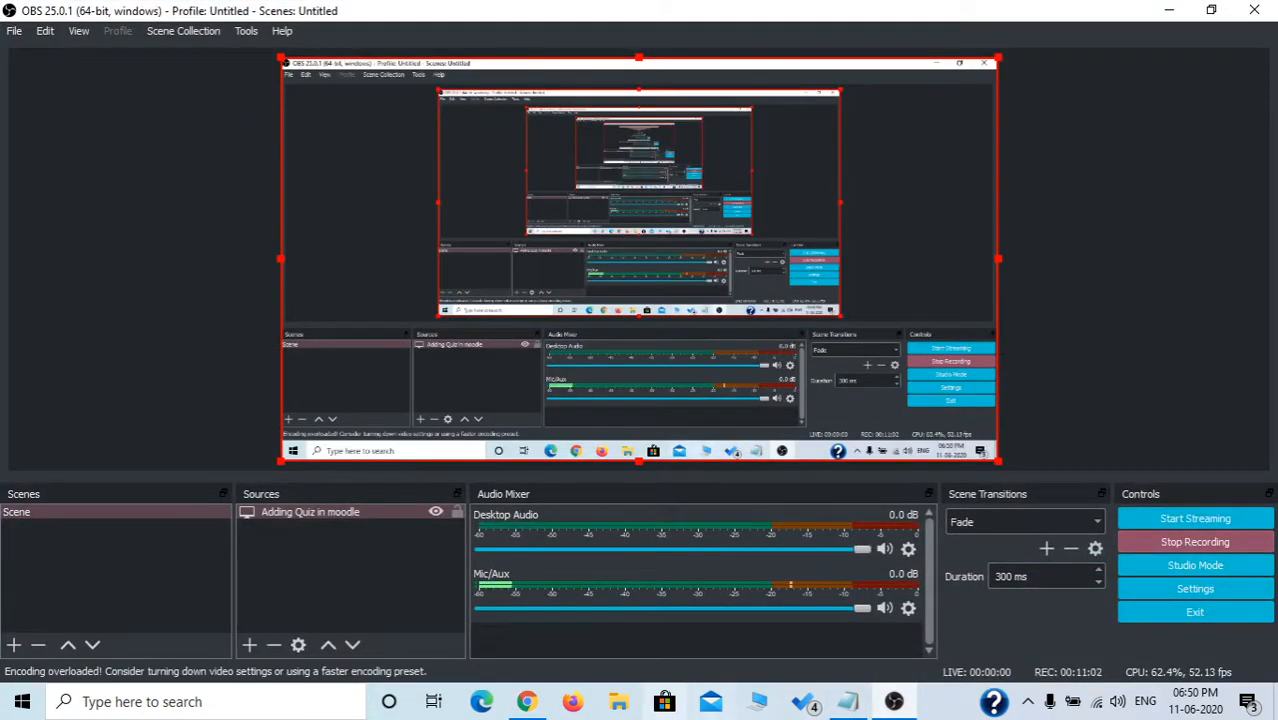
pyautogui.click(894, 702)
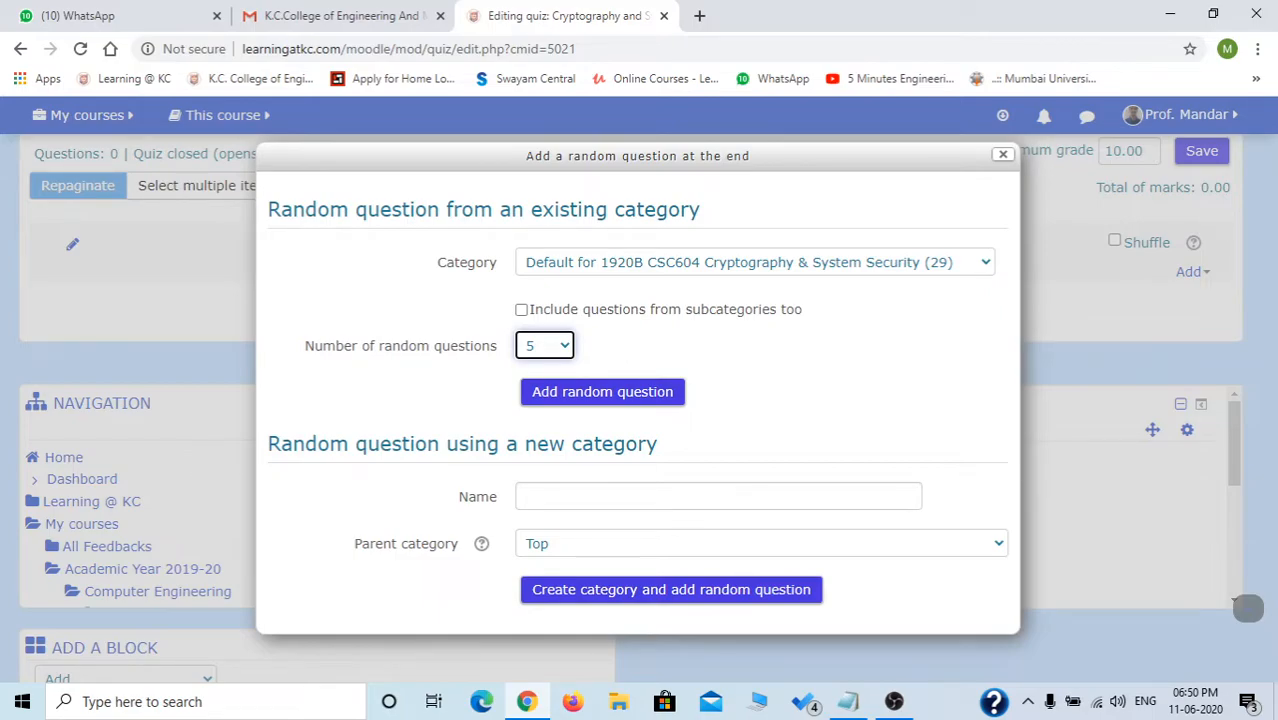
pyautogui.click(545, 346)
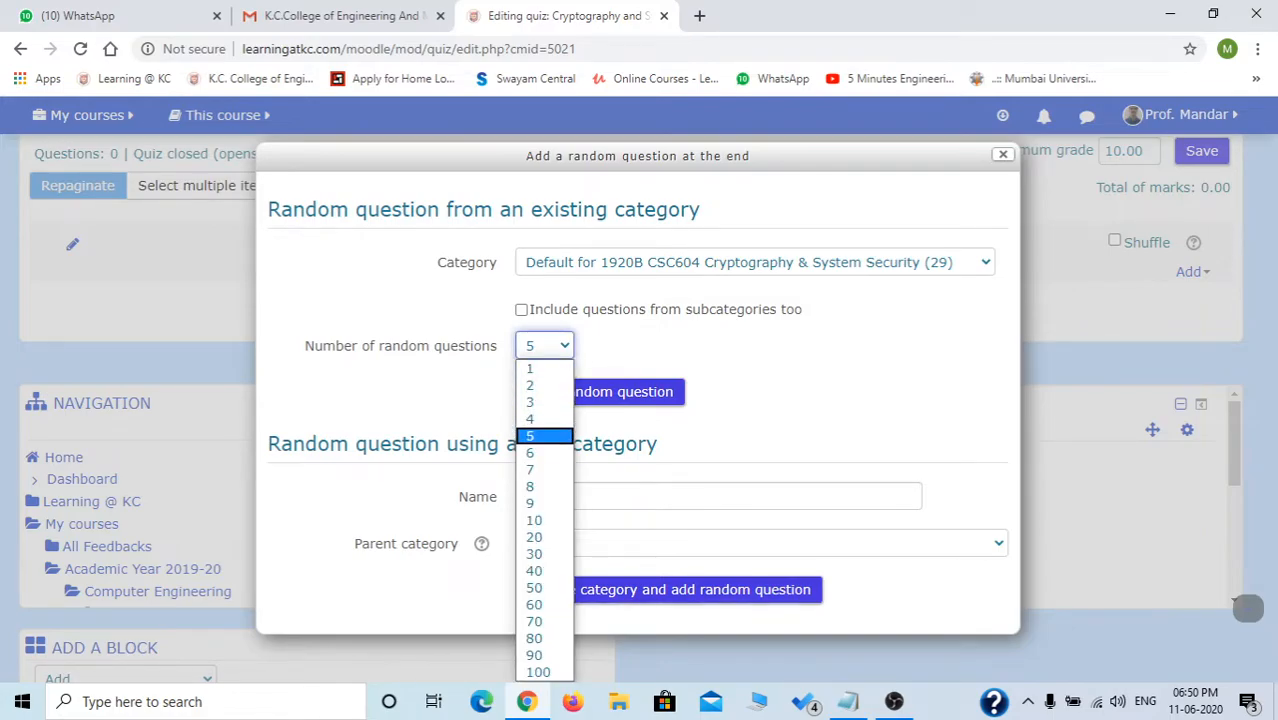
pyautogui.press('Return')
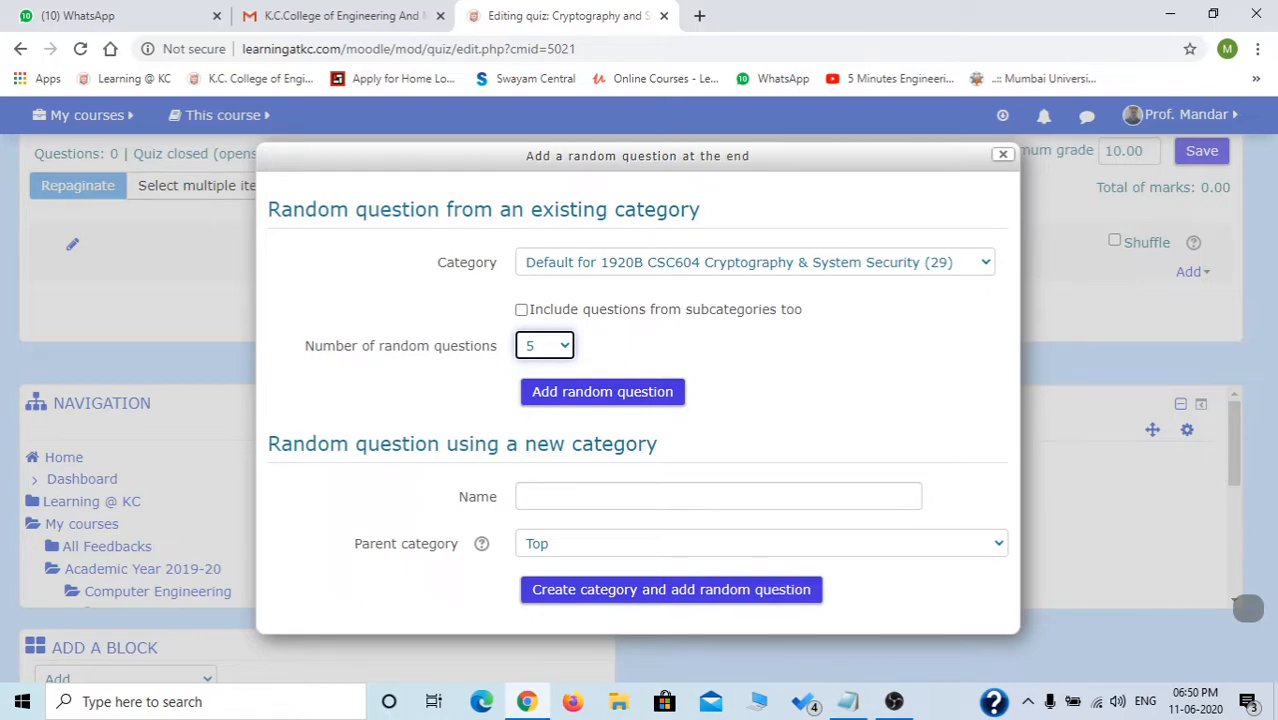
pyautogui.click(761, 544)
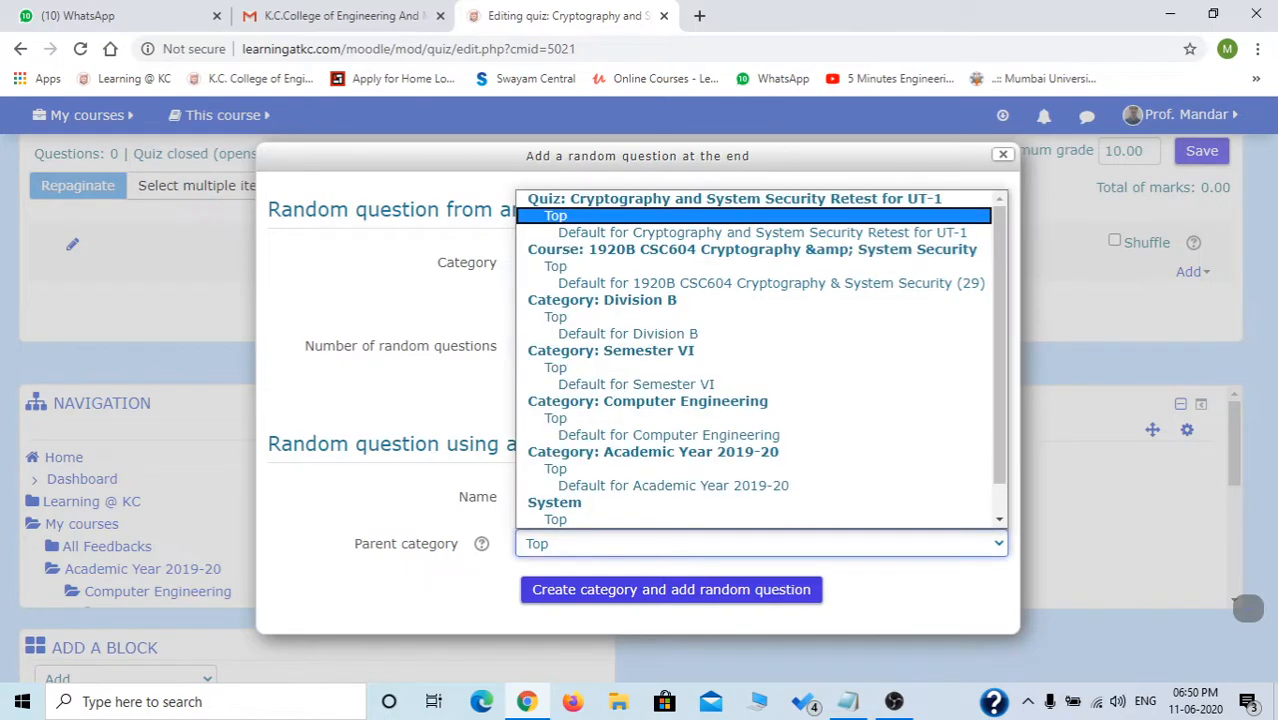
pyautogui.press('Return')
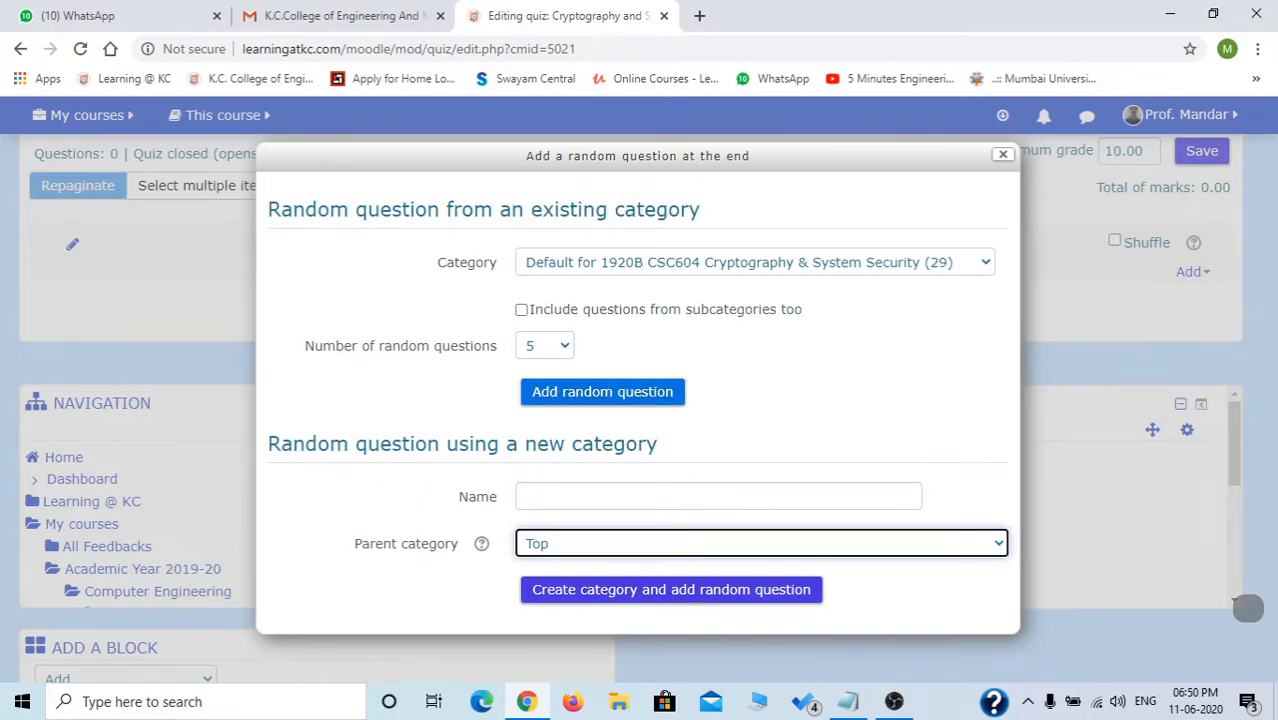
pyautogui.click(755, 262)
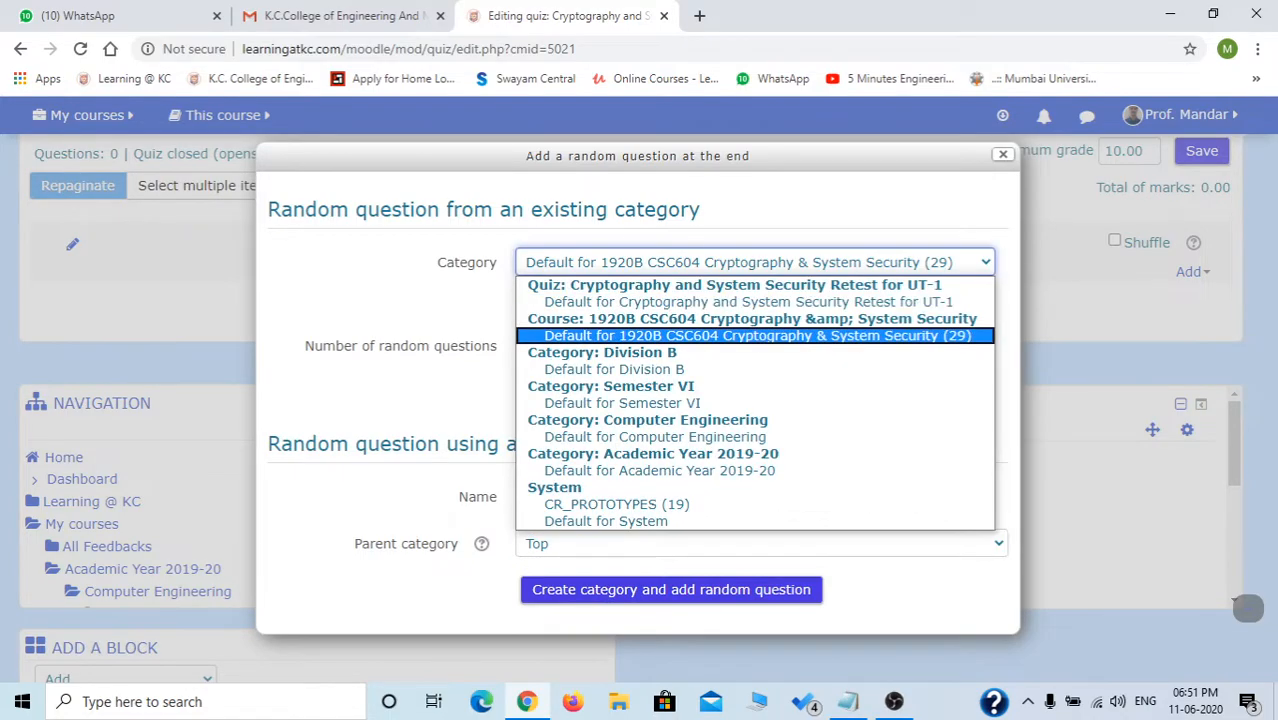
pyautogui.click(757, 336)
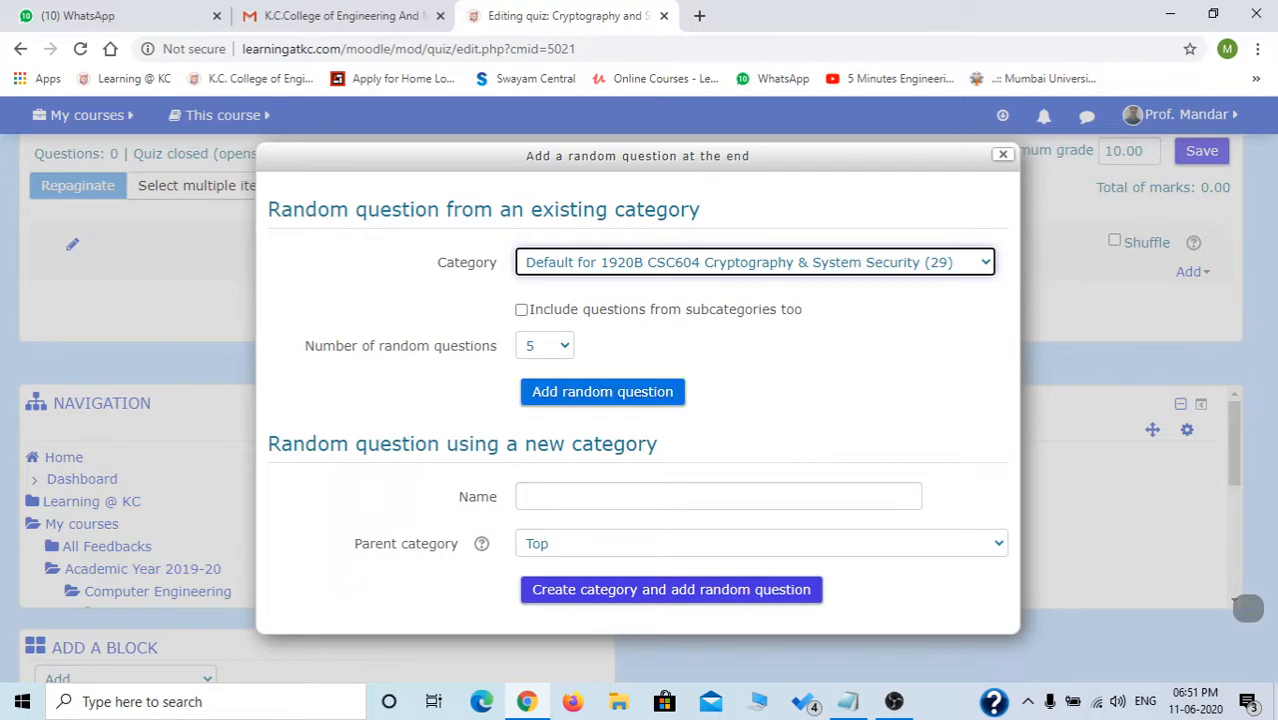
pyautogui.click(602, 391)
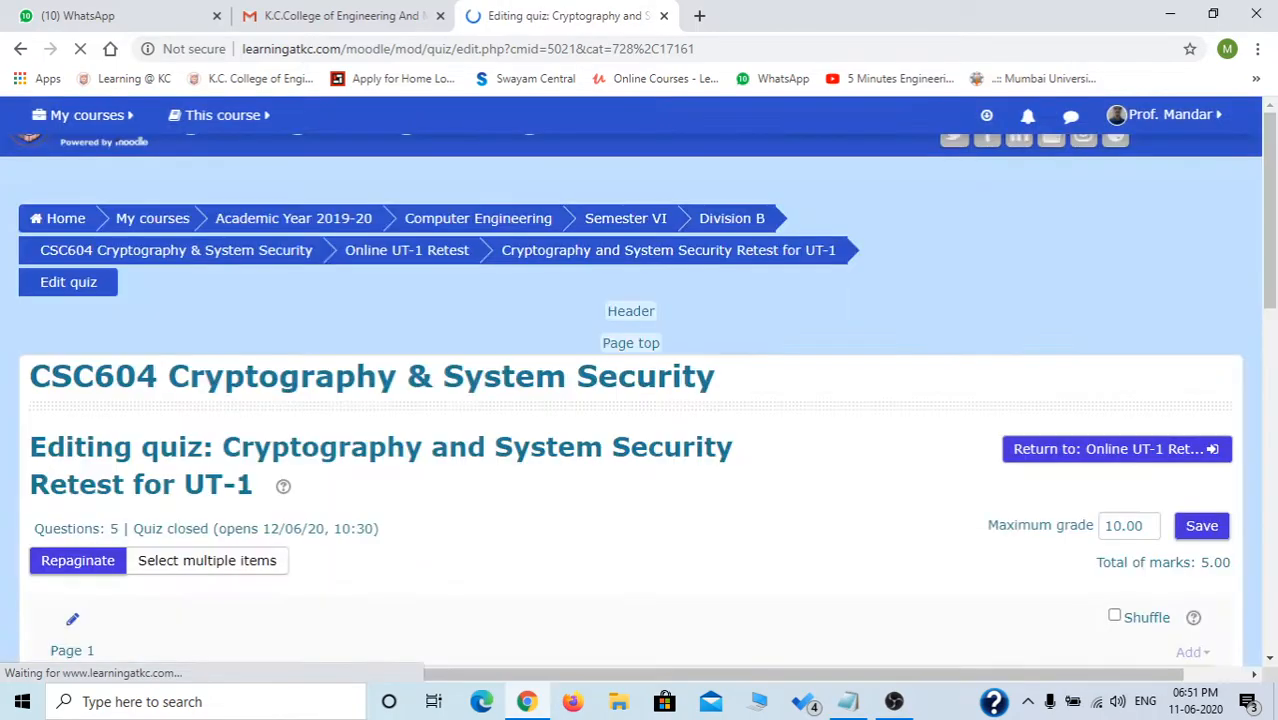
# Open '(See questions)' for the first random slot and browse the default-category question bank.
pyautogui.scroll(-5, 1232, 595)
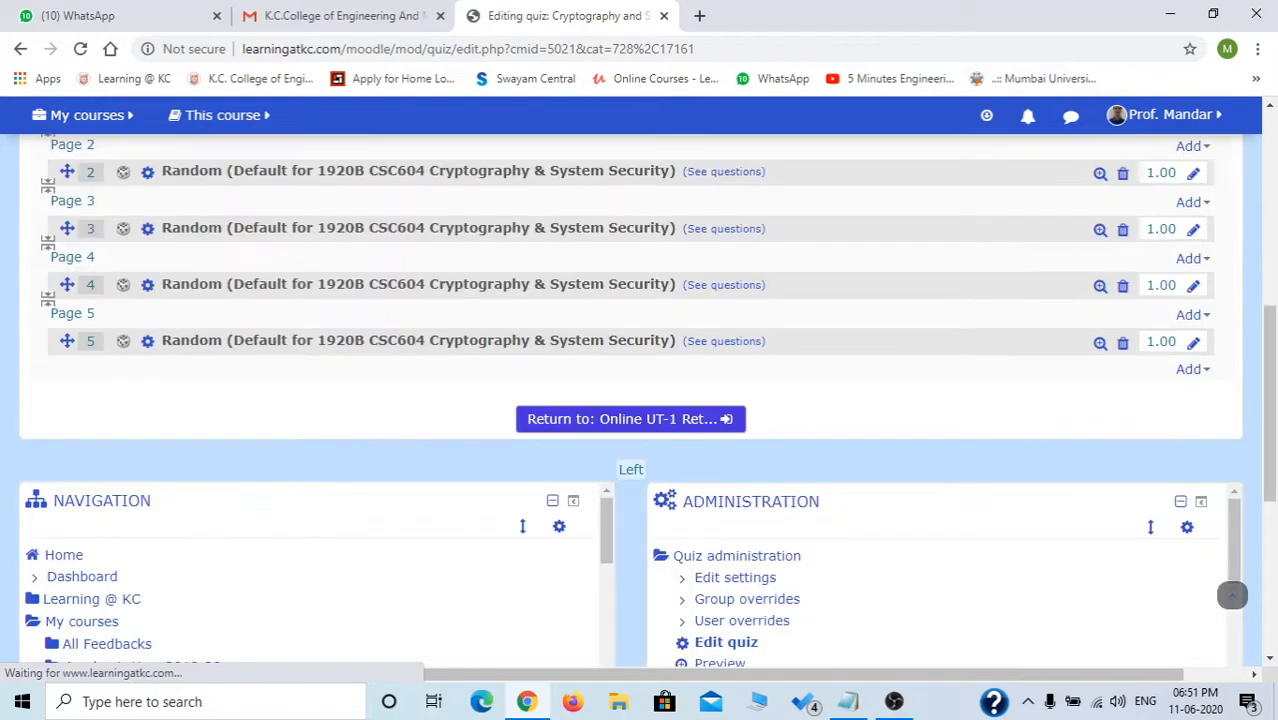
pyautogui.scroll(1, 1232, 595)
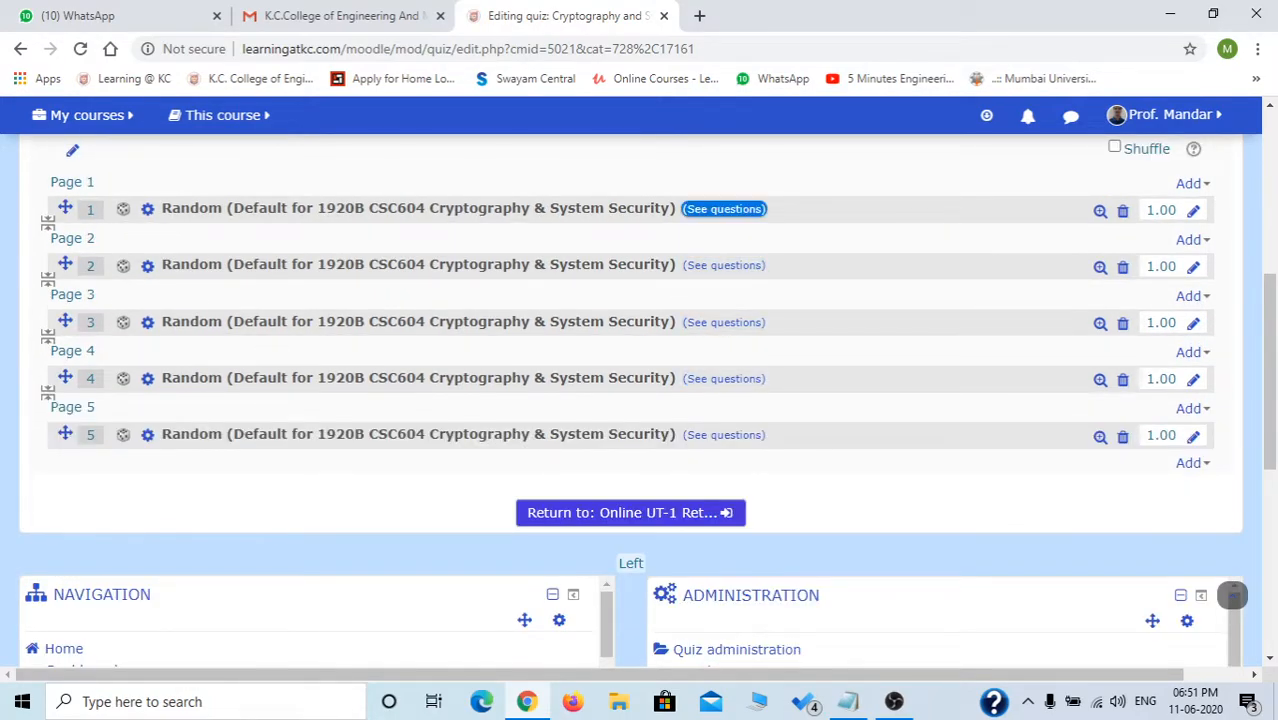
pyautogui.click(724, 209)
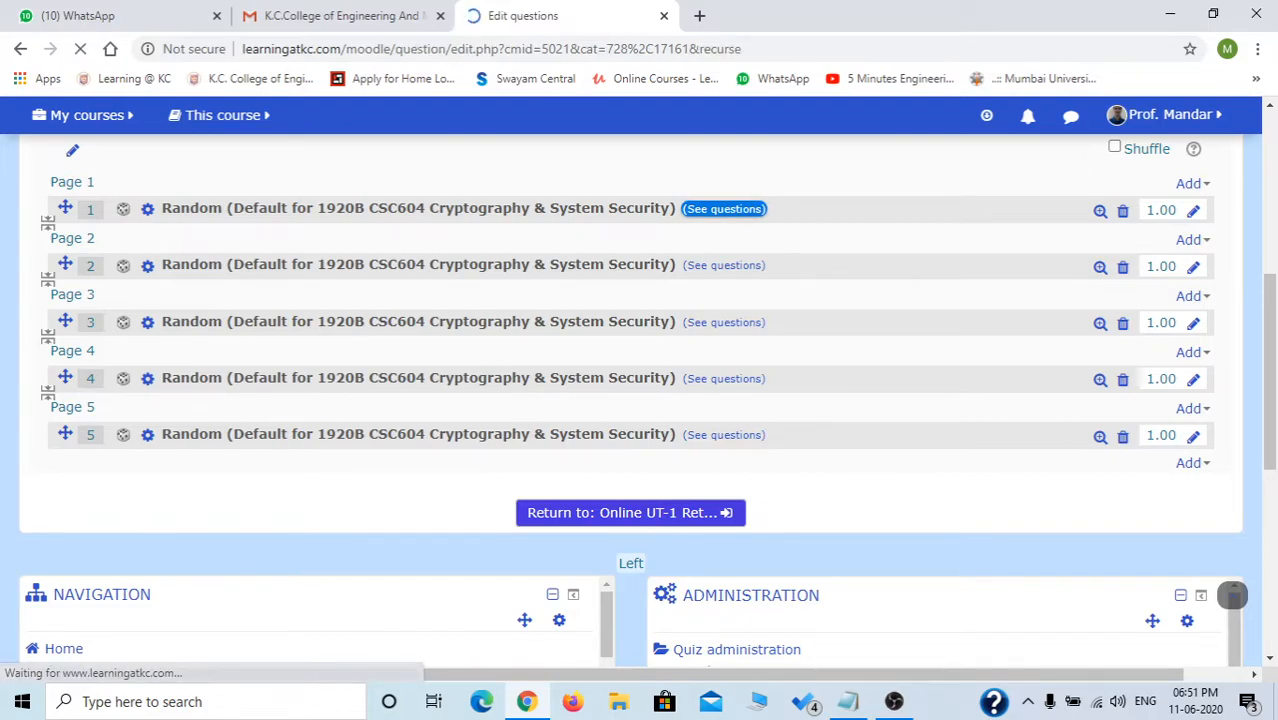
pyautogui.scroll(-2, 640, 390)
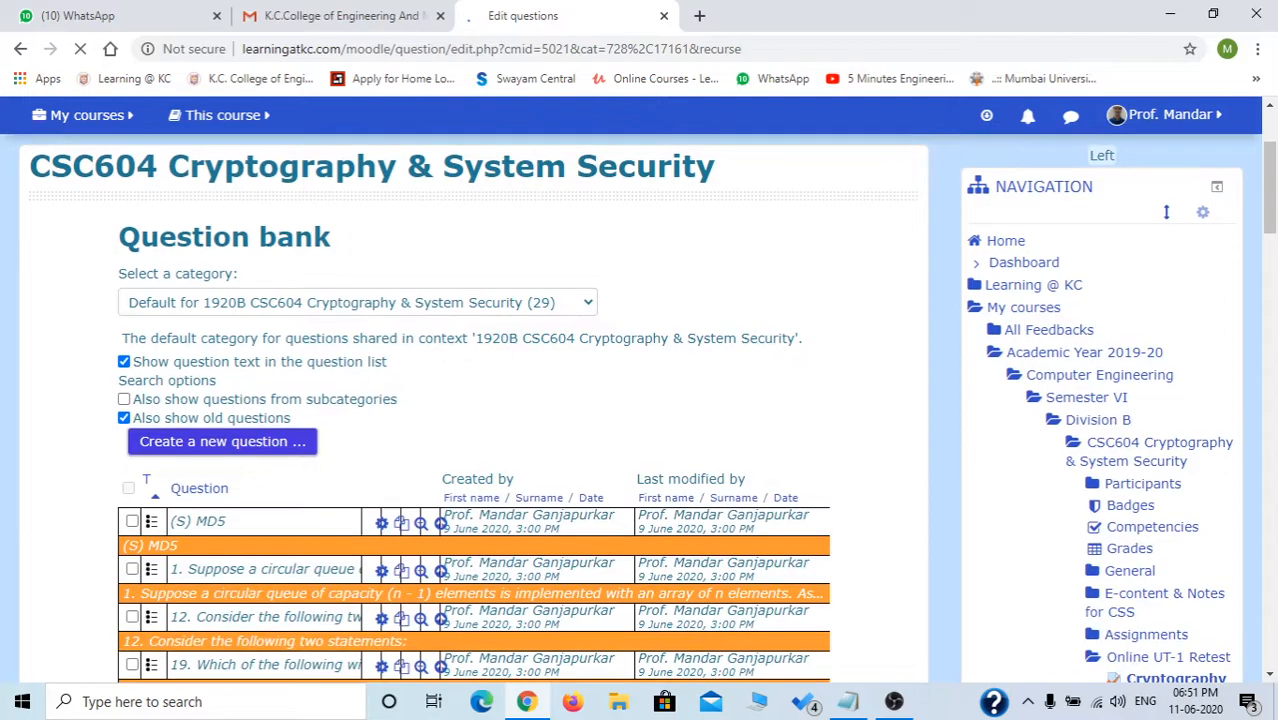
pyautogui.scroll(-2, 1166, 212)
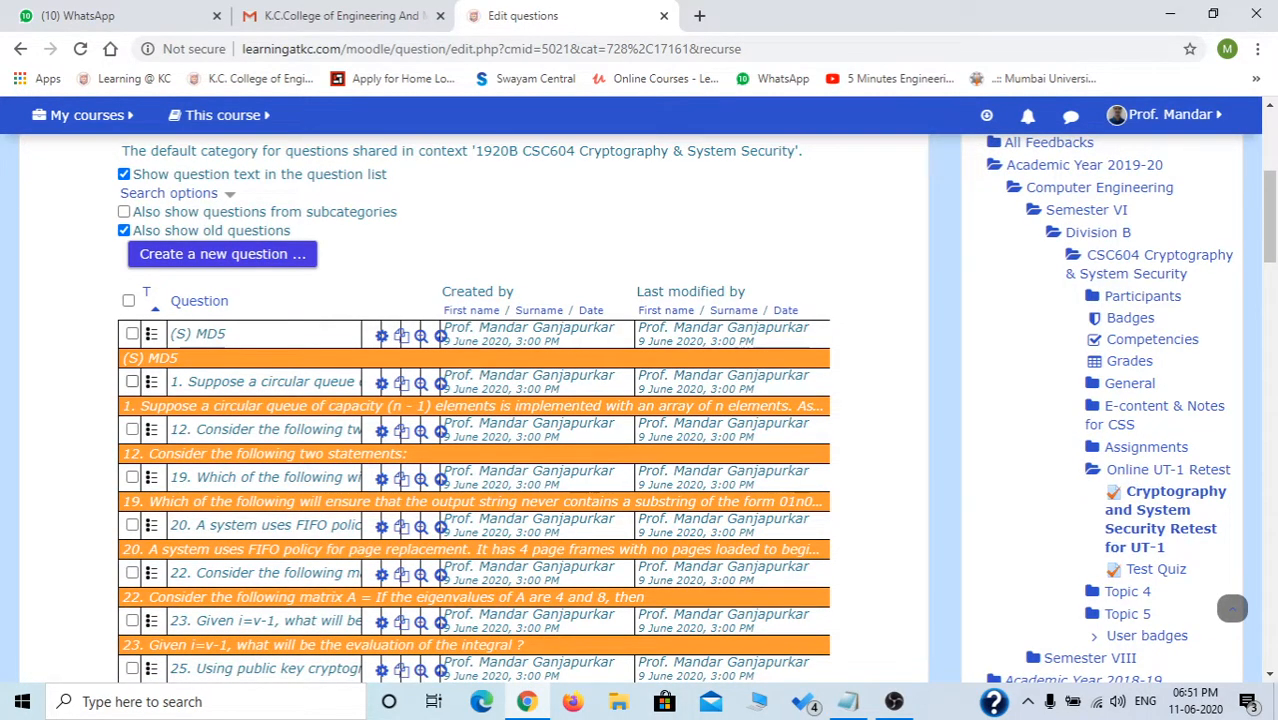
pyautogui.scroll(-8, 474, 409)
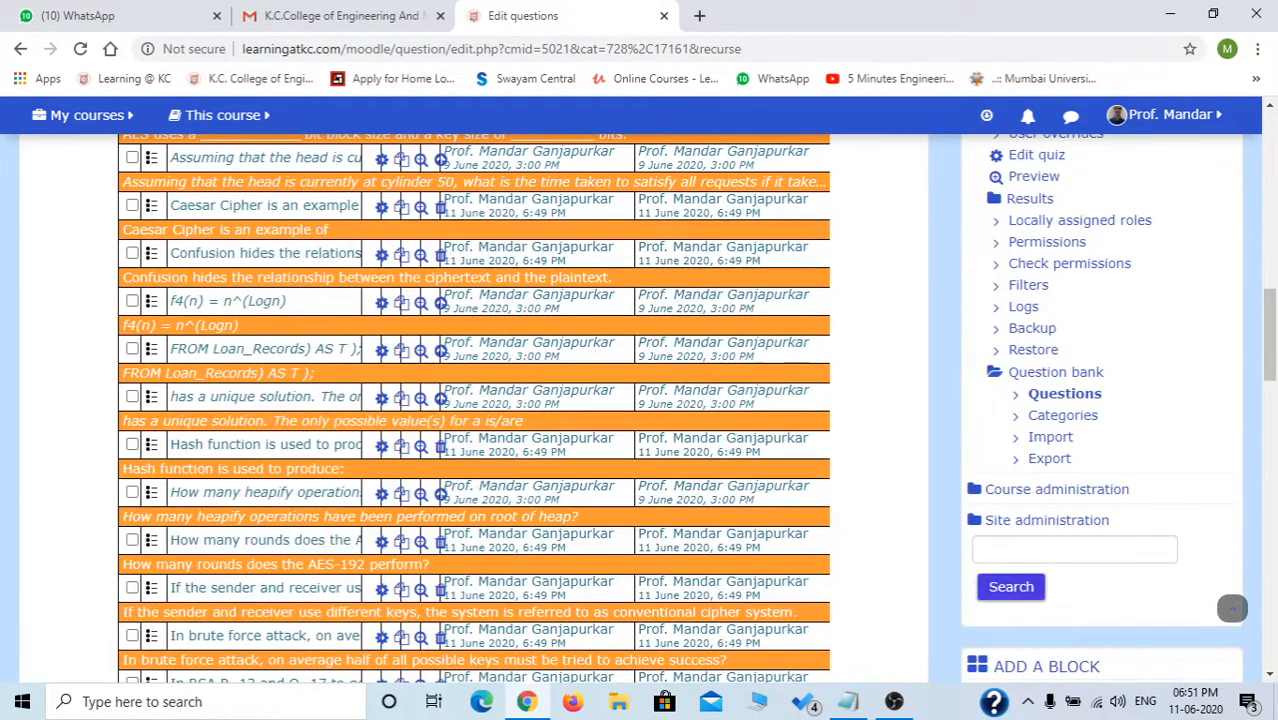
pyautogui.scroll(-6, 474, 409)
pyautogui.scroll(-6, 474, 409)
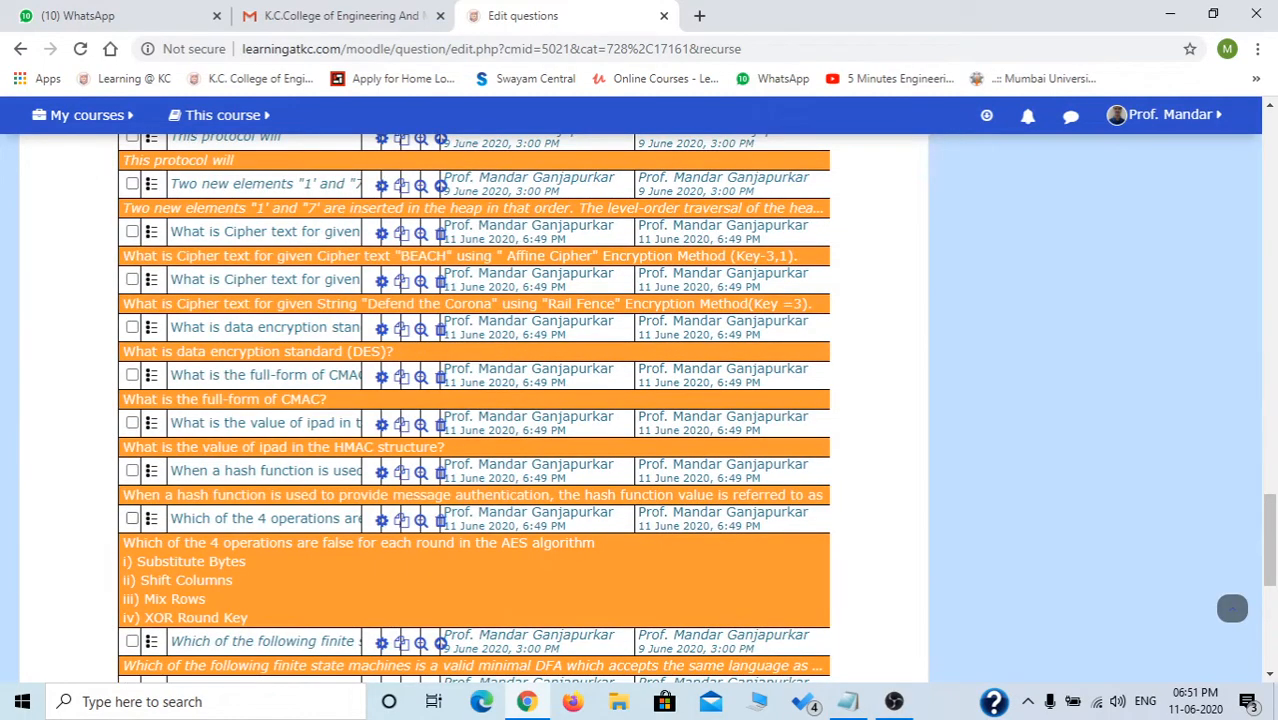
pyautogui.scroll(-3, 474, 409)
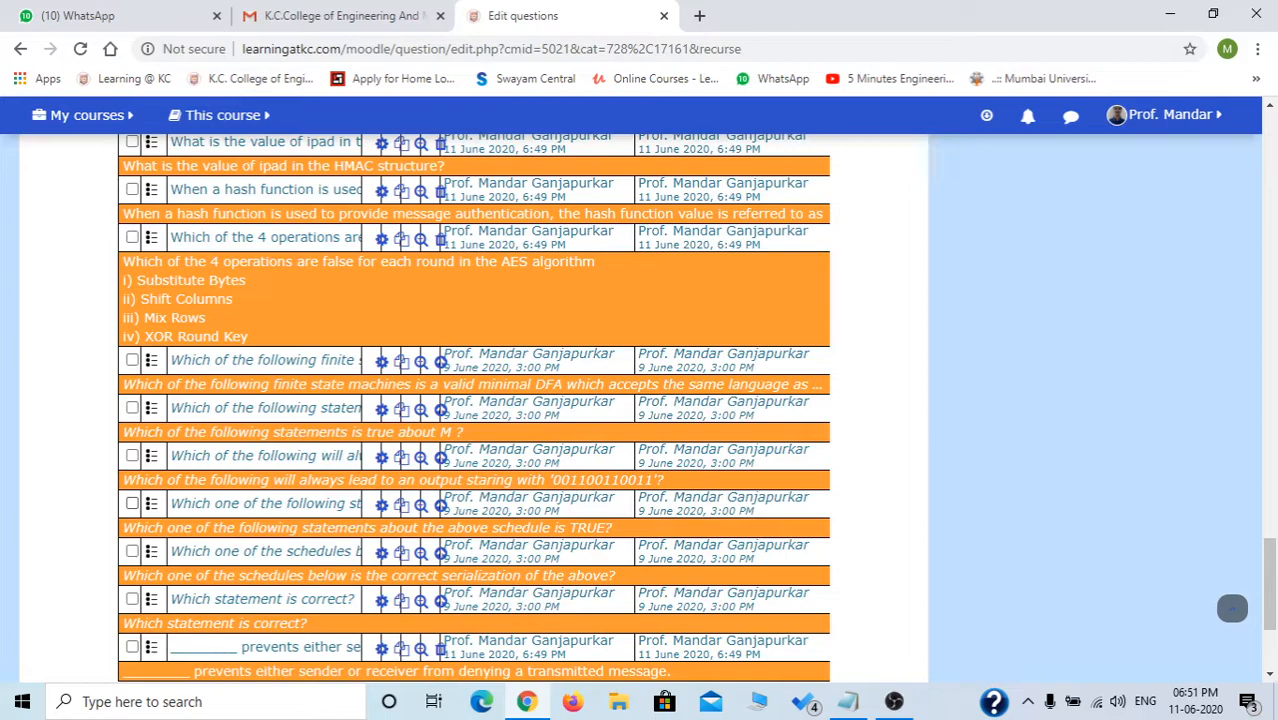
pyautogui.scroll(-3, 474, 409)
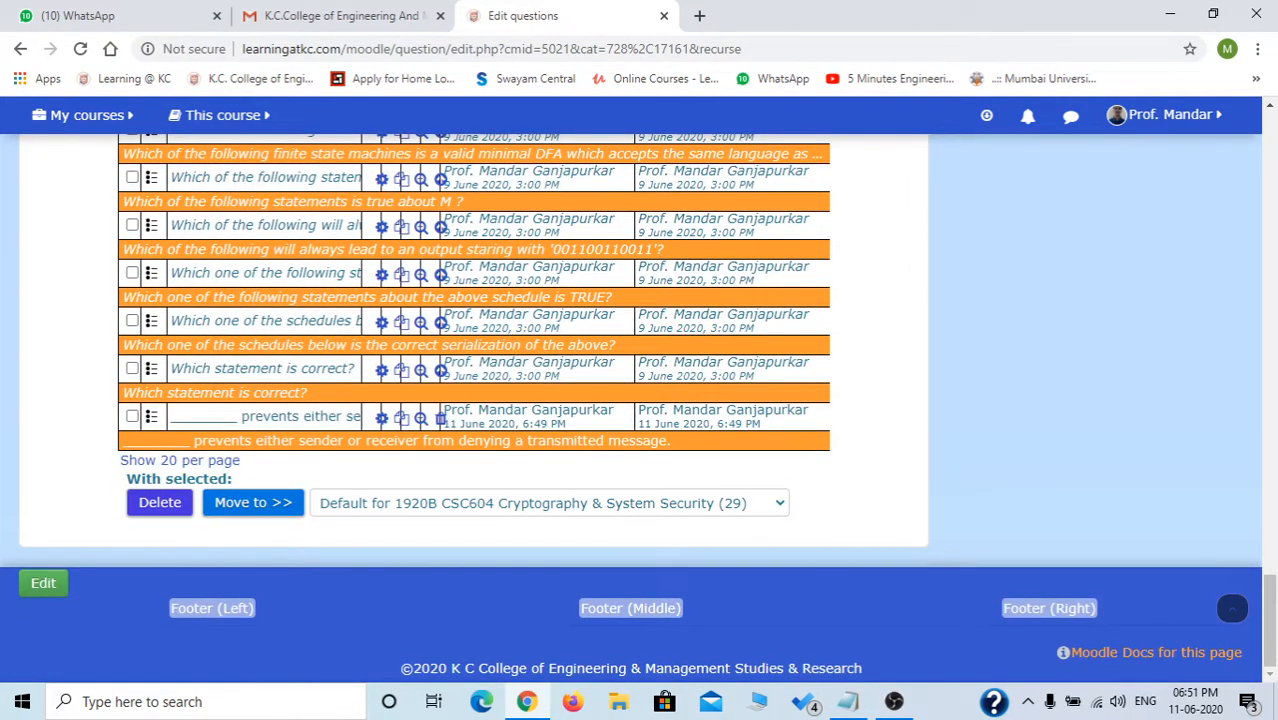
pyautogui.scroll(5, 474, 409)
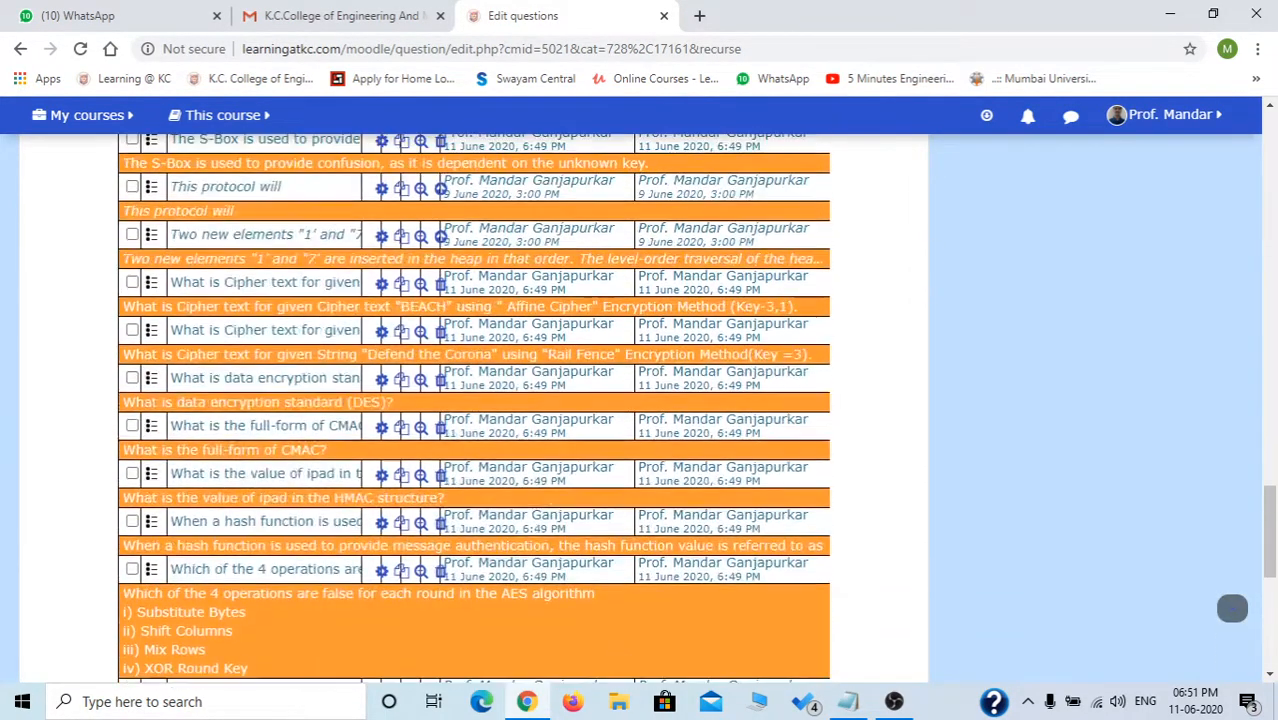
pyautogui.scroll(3, 474, 409)
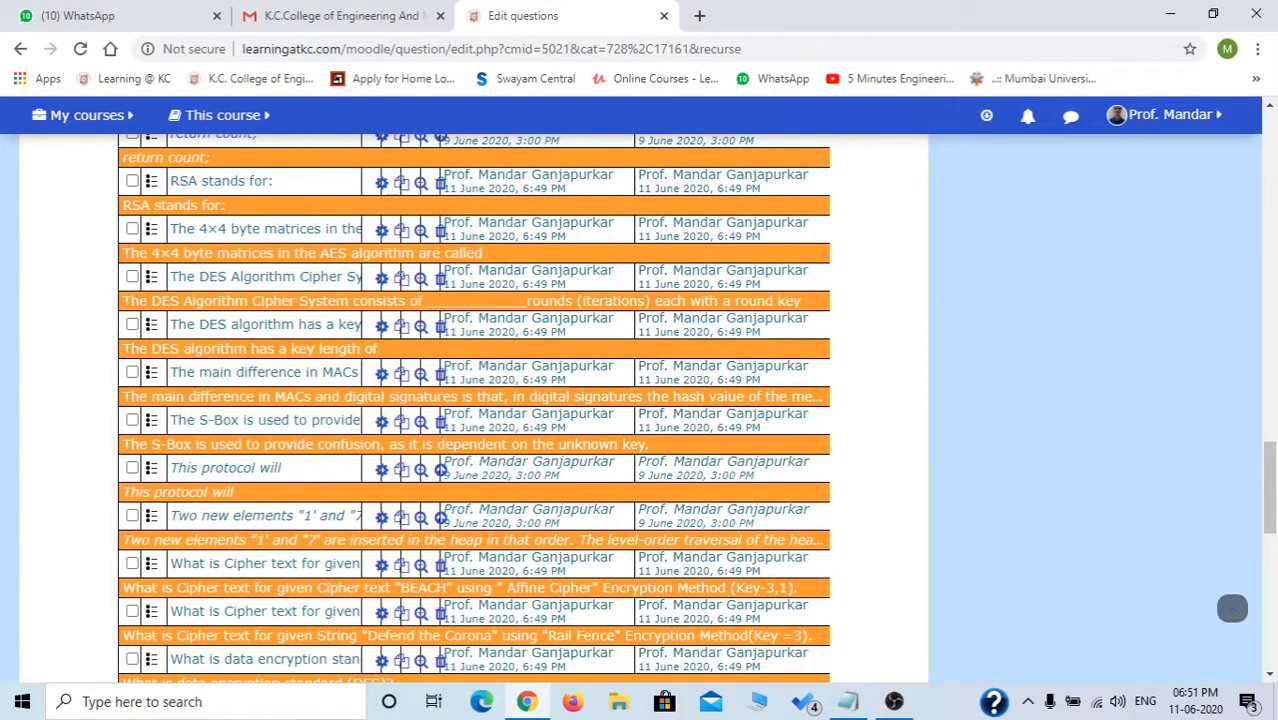
# Tick the DES key length and DES rounds questions in the bank list.
pyautogui.click(894, 701)
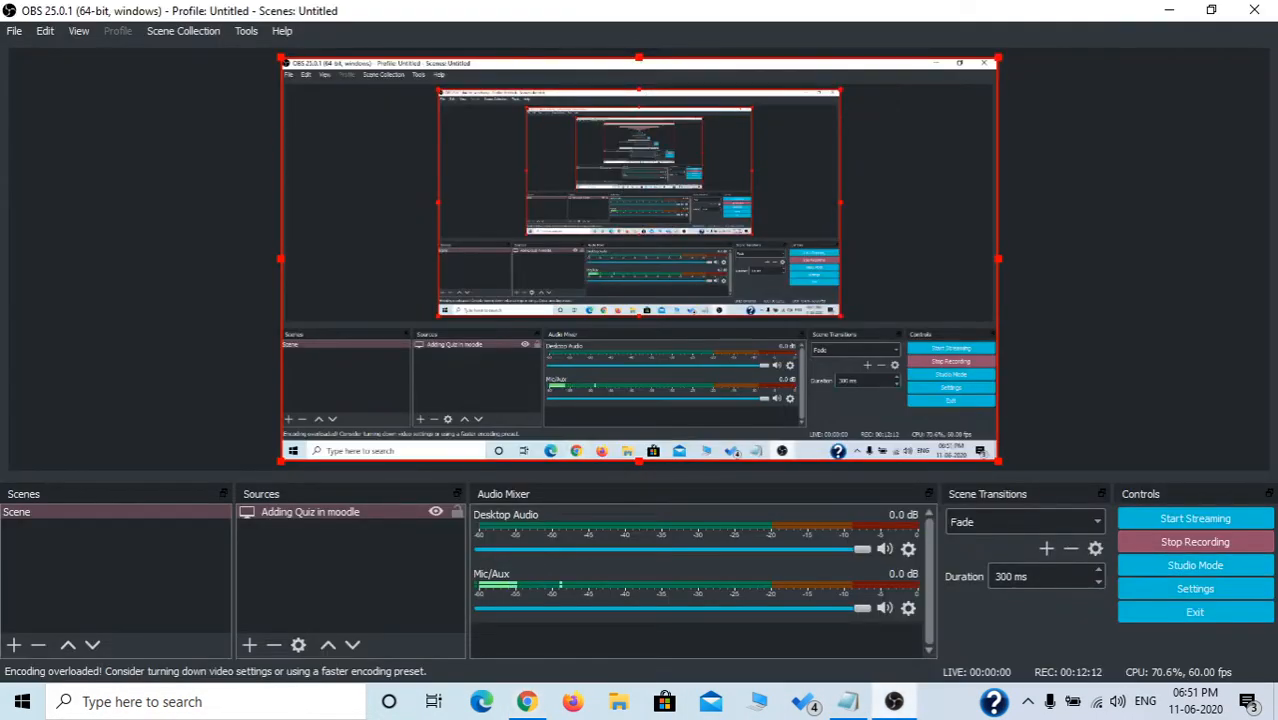
pyautogui.click(526, 701)
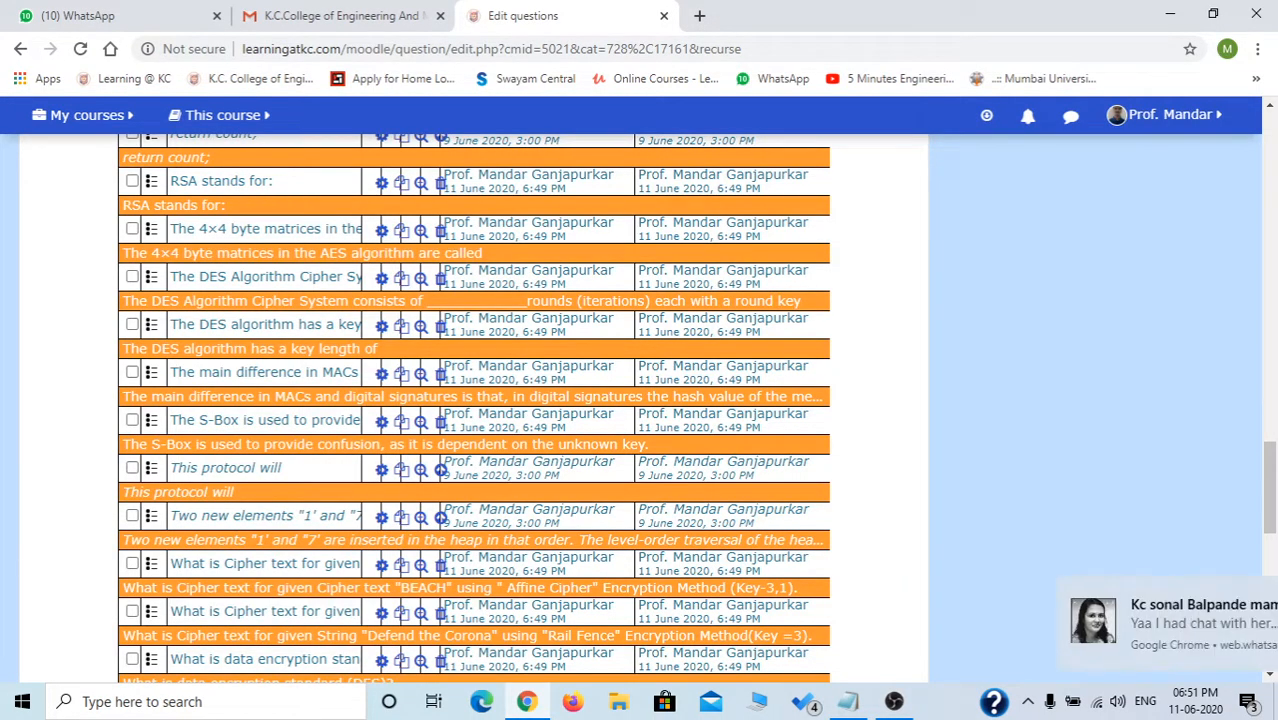
pyautogui.click(132, 324)
pyautogui.click(132, 277)
pyautogui.scroll(2, 132, 277)
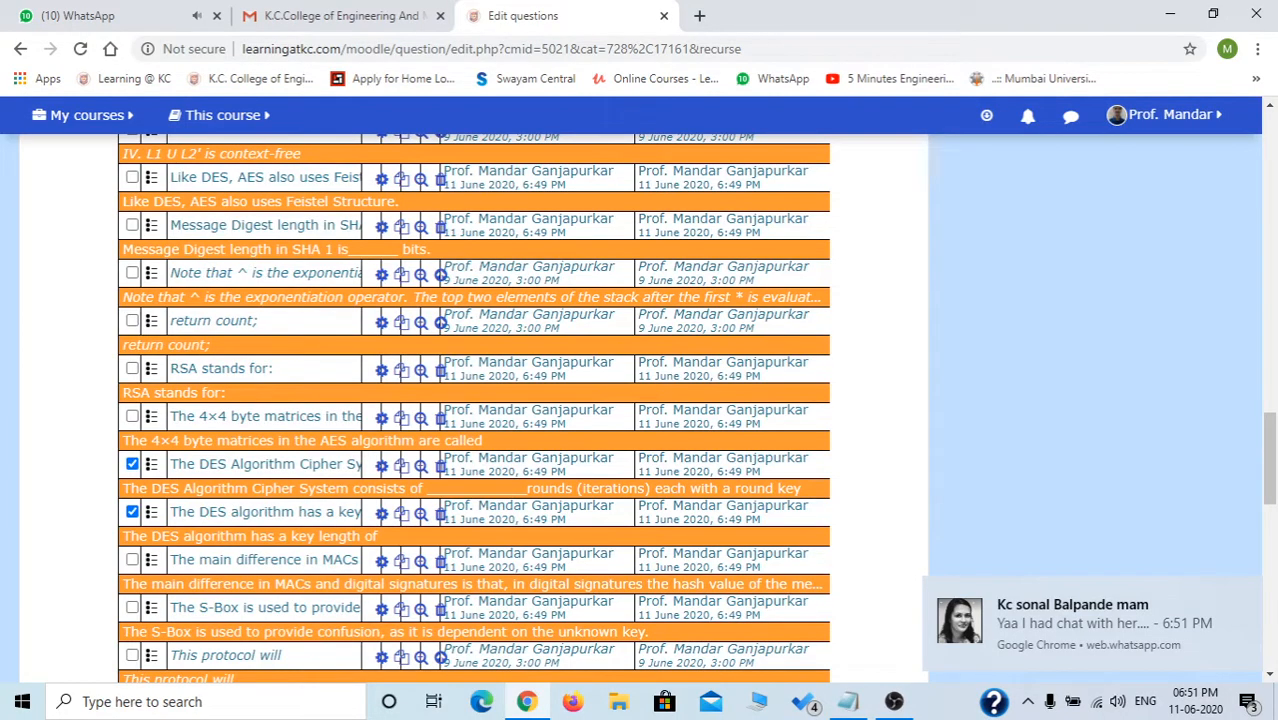
pyautogui.scroll(3, 474, 409)
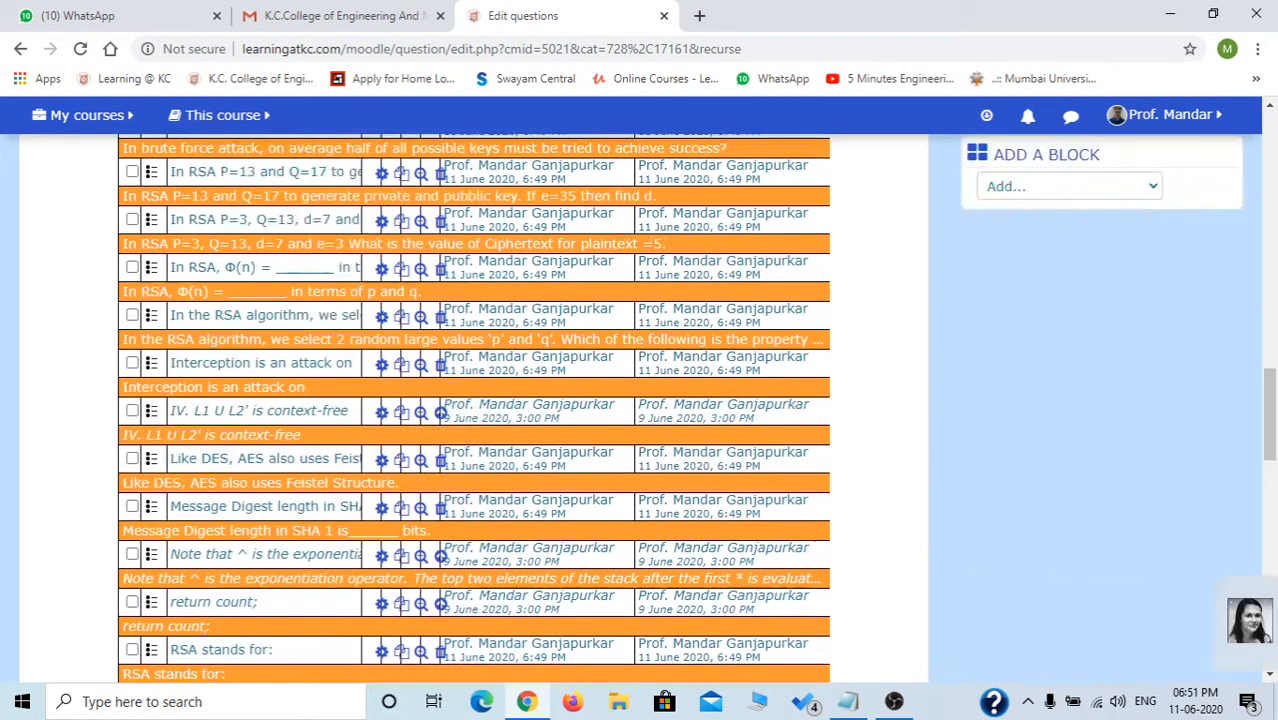
pyautogui.scroll(3, 474, 409)
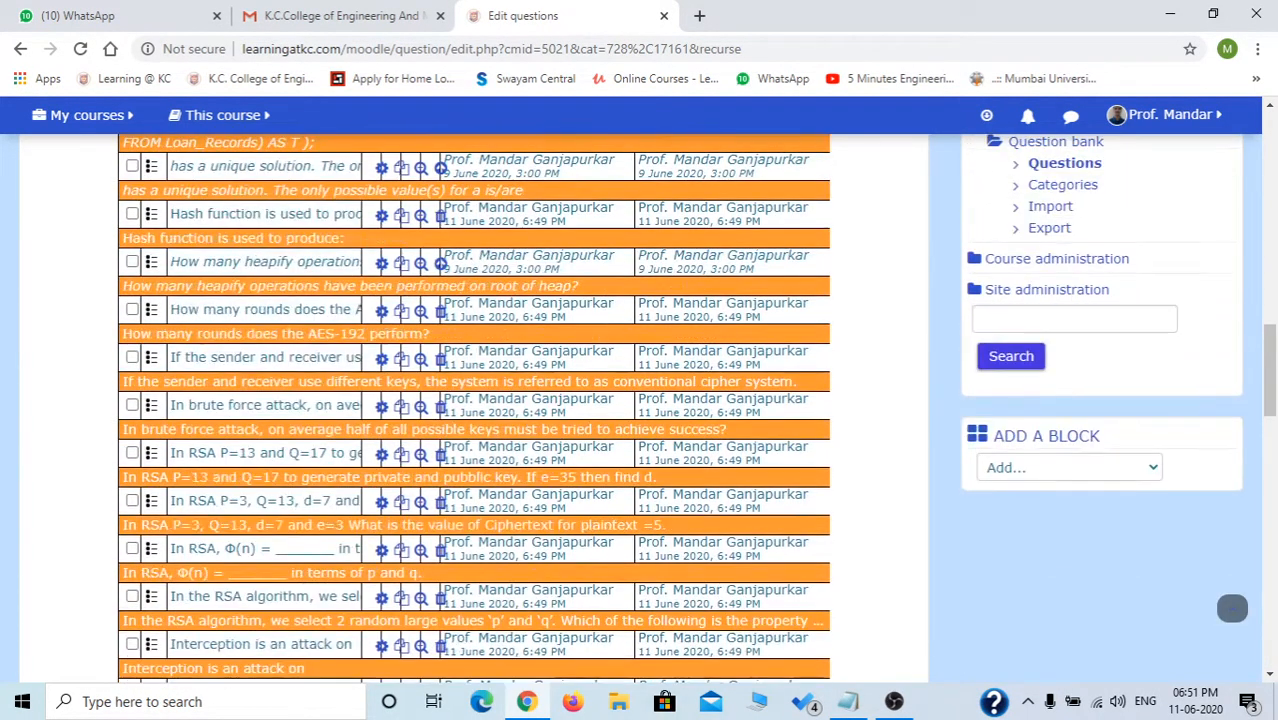
pyautogui.scroll(4, 474, 409)
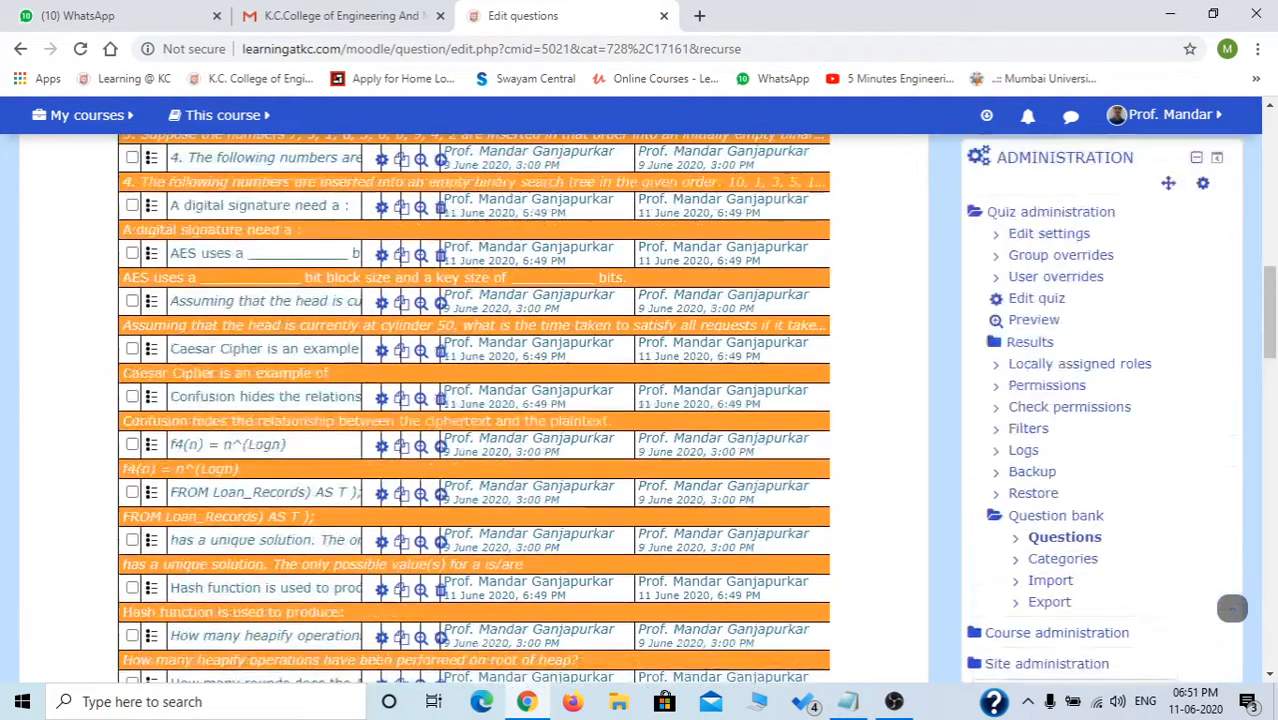
pyautogui.scroll(3, 474, 409)
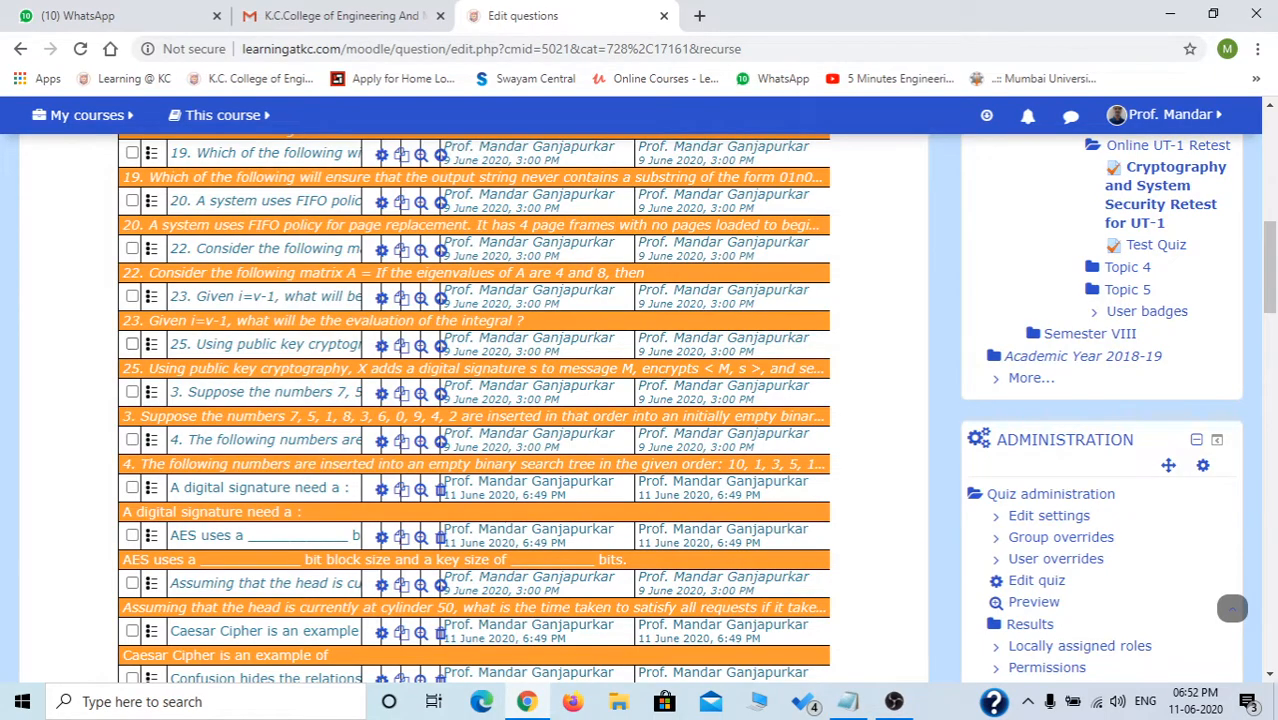
pyautogui.scroll(2, 142, 358)
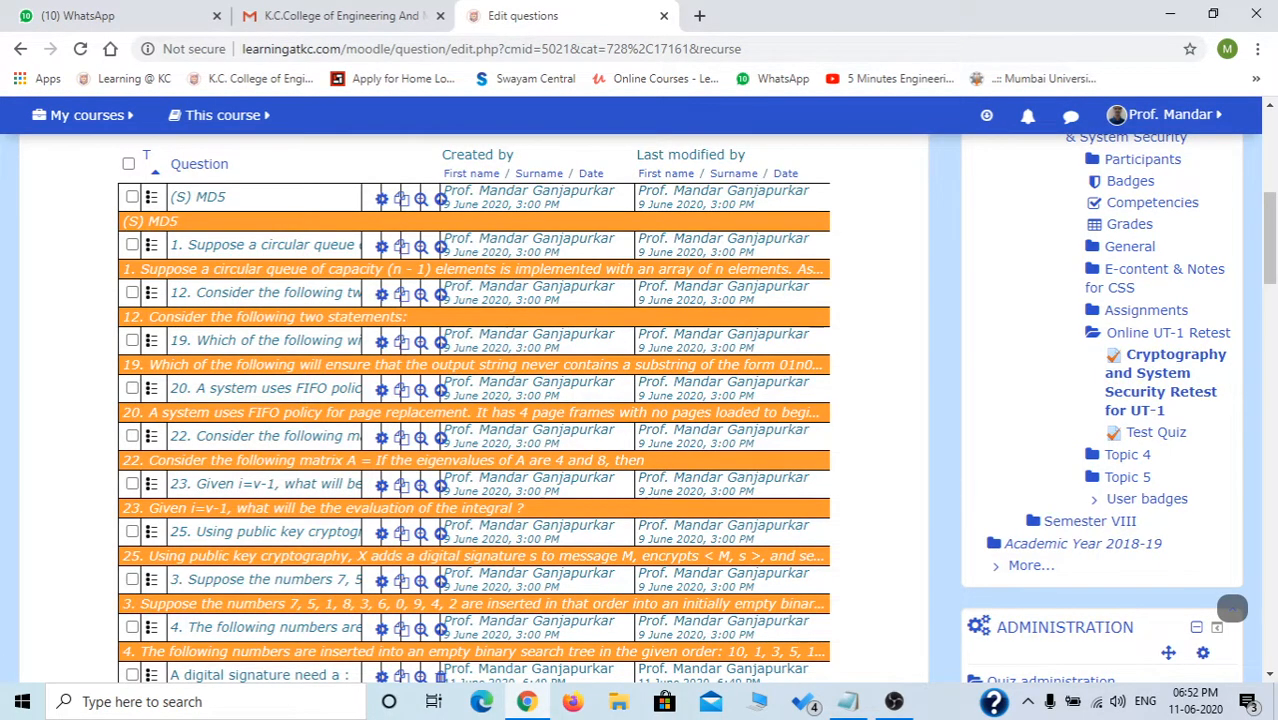
pyautogui.scroll(-3, 640, 400)
pyautogui.scroll(-2, 640, 400)
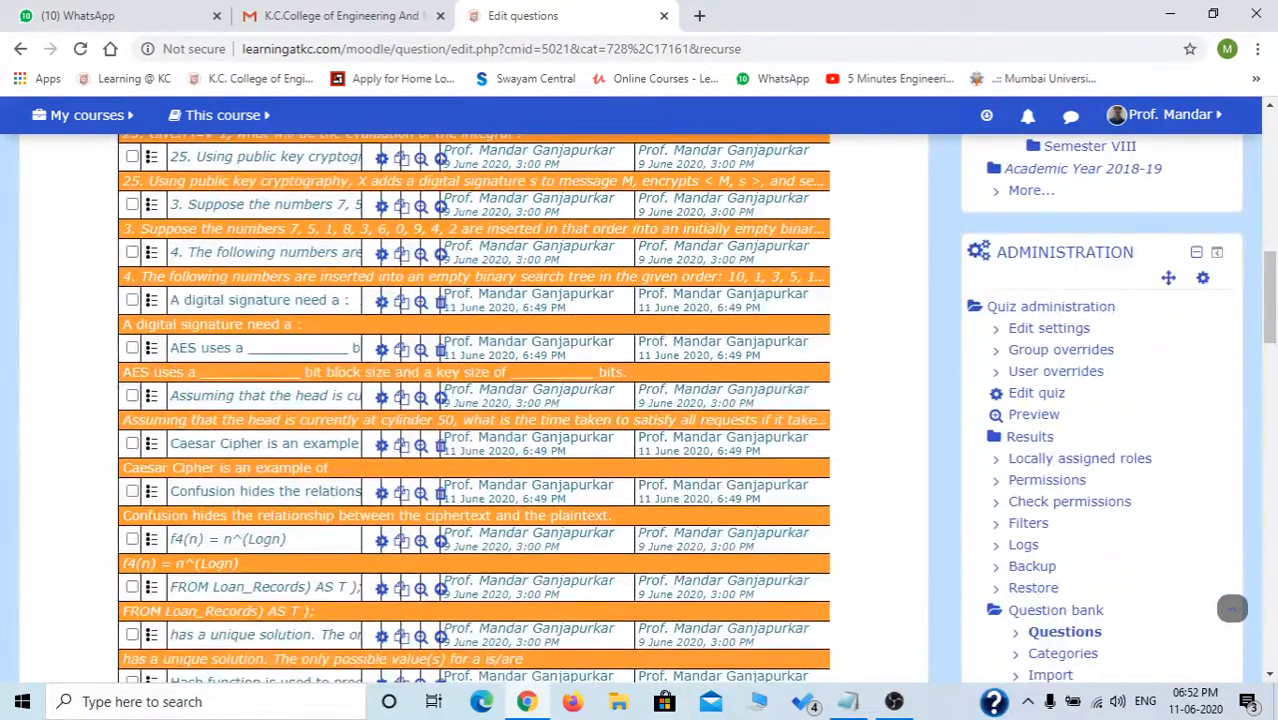
pyautogui.scroll(-1, 475, 400)
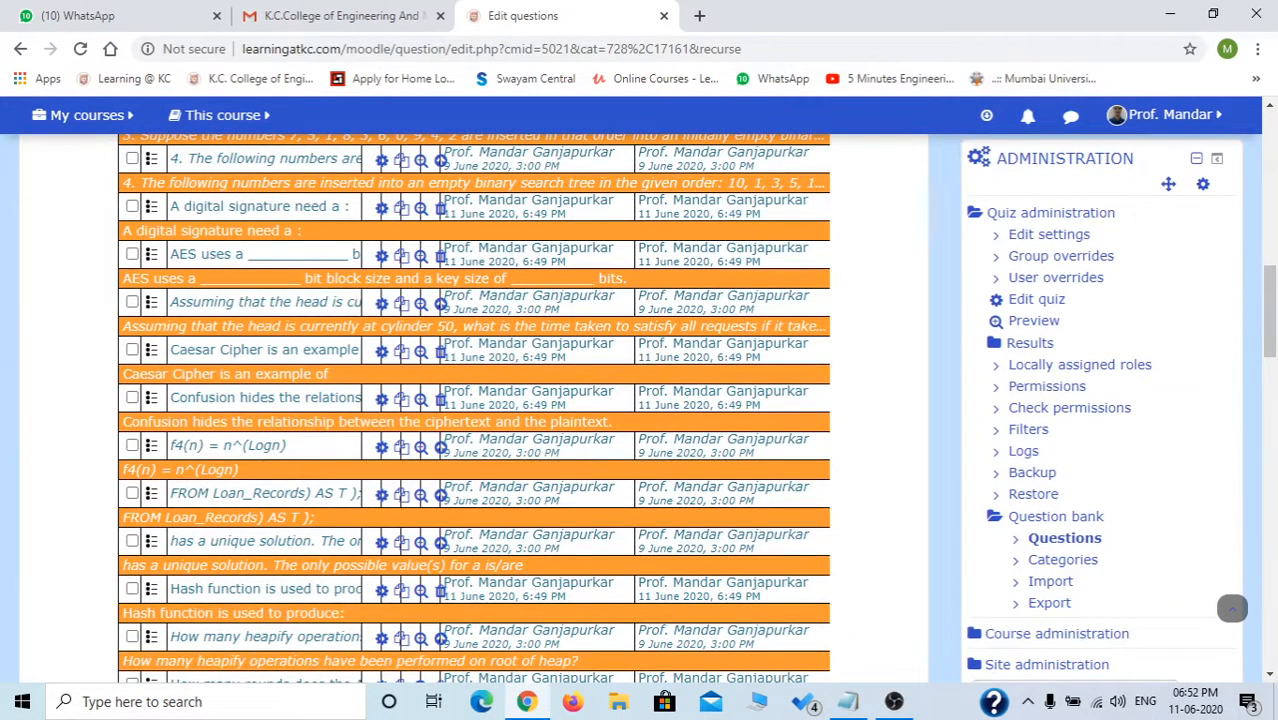
pyautogui.scroll(-1, 475, 400)
pyautogui.scroll(-5, 475, 410)
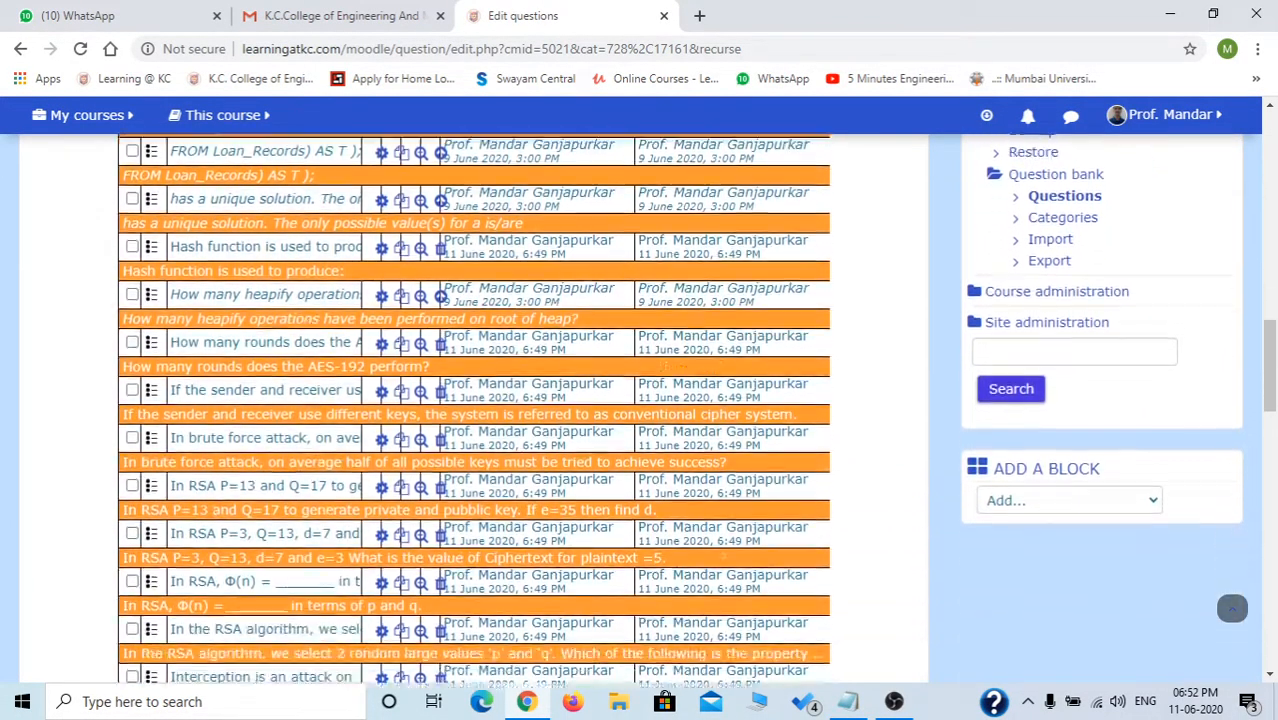
pyautogui.scroll(-1, 475, 410)
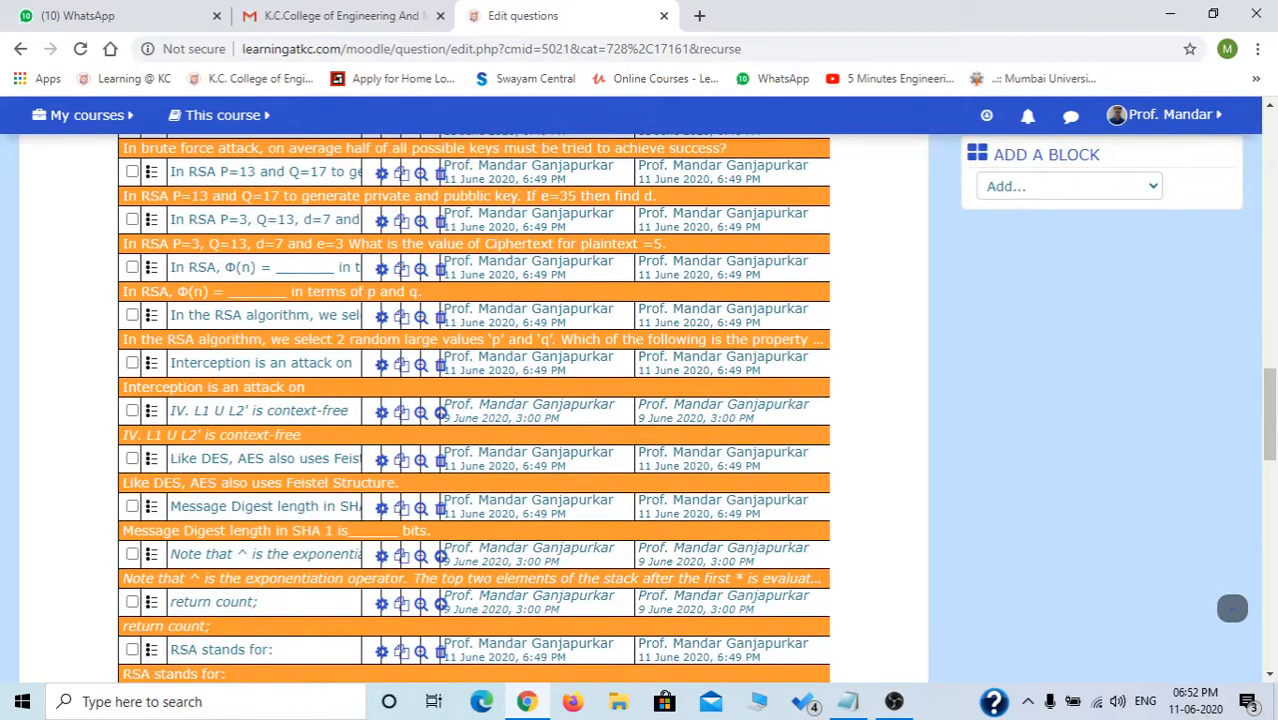
pyautogui.scroll(-1, 475, 410)
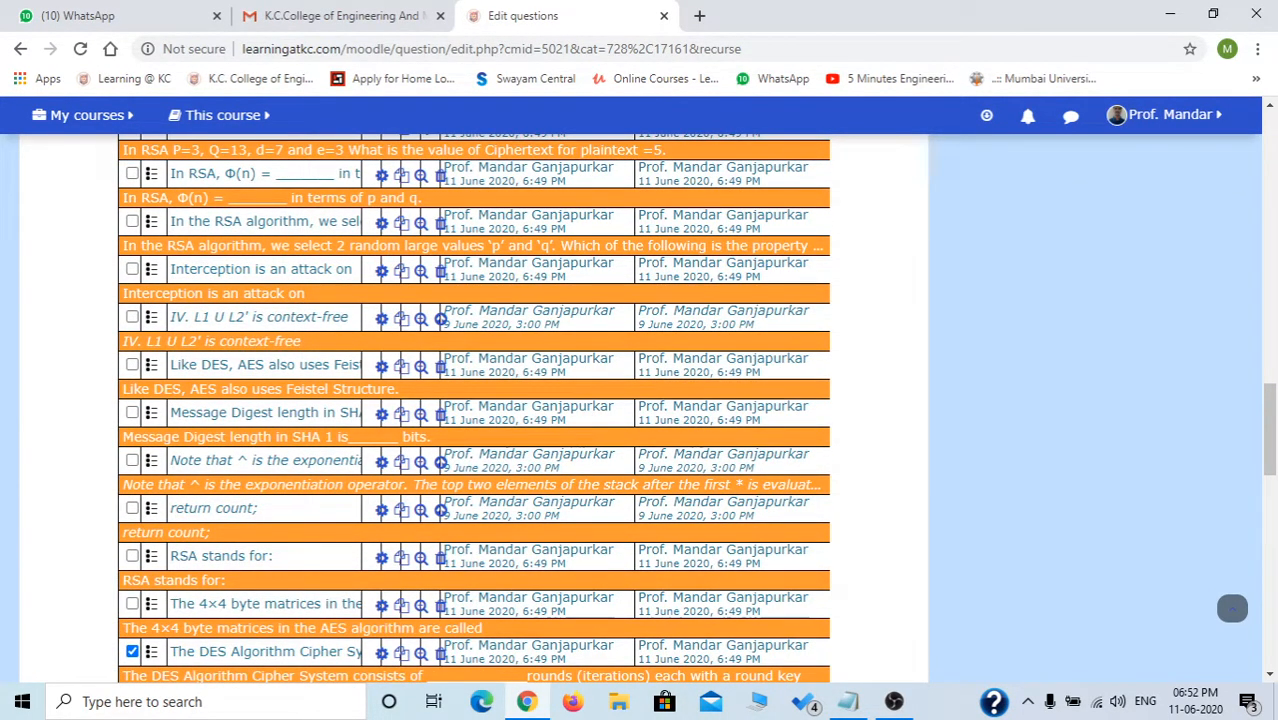
# Untick the DES rounds and DES key length questions.
pyautogui.scroll(-3, 475, 410)
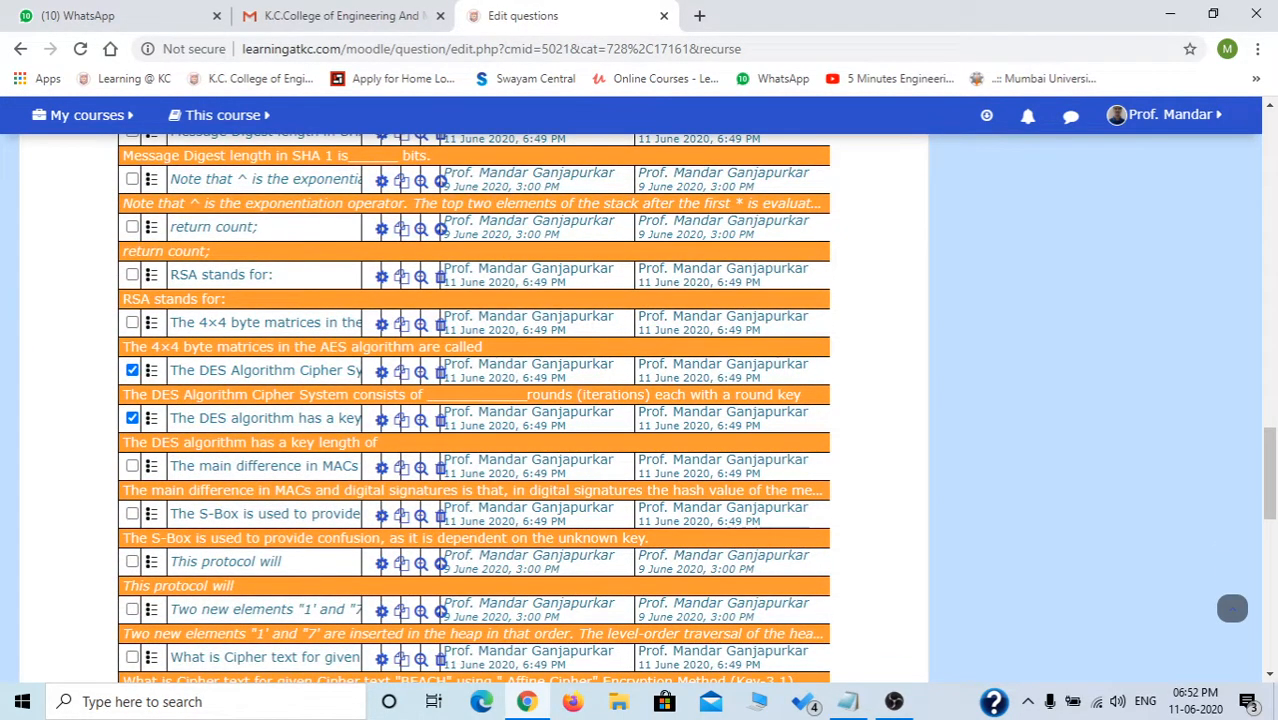
pyautogui.click(132, 370)
pyautogui.click(132, 418)
pyautogui.scroll(-1, 132, 418)
pyautogui.scroll(-5, 475, 410)
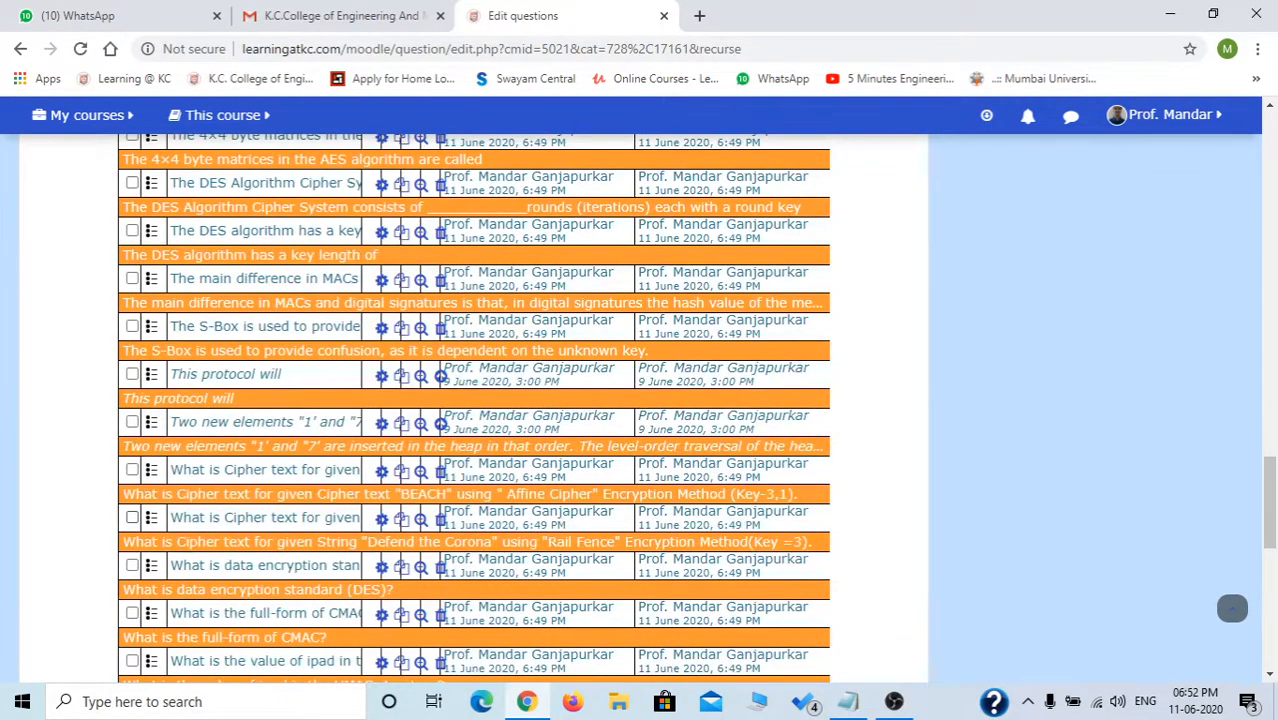
pyautogui.scroll(-3, 475, 410)
pyautogui.scroll(-1, 134, 508)
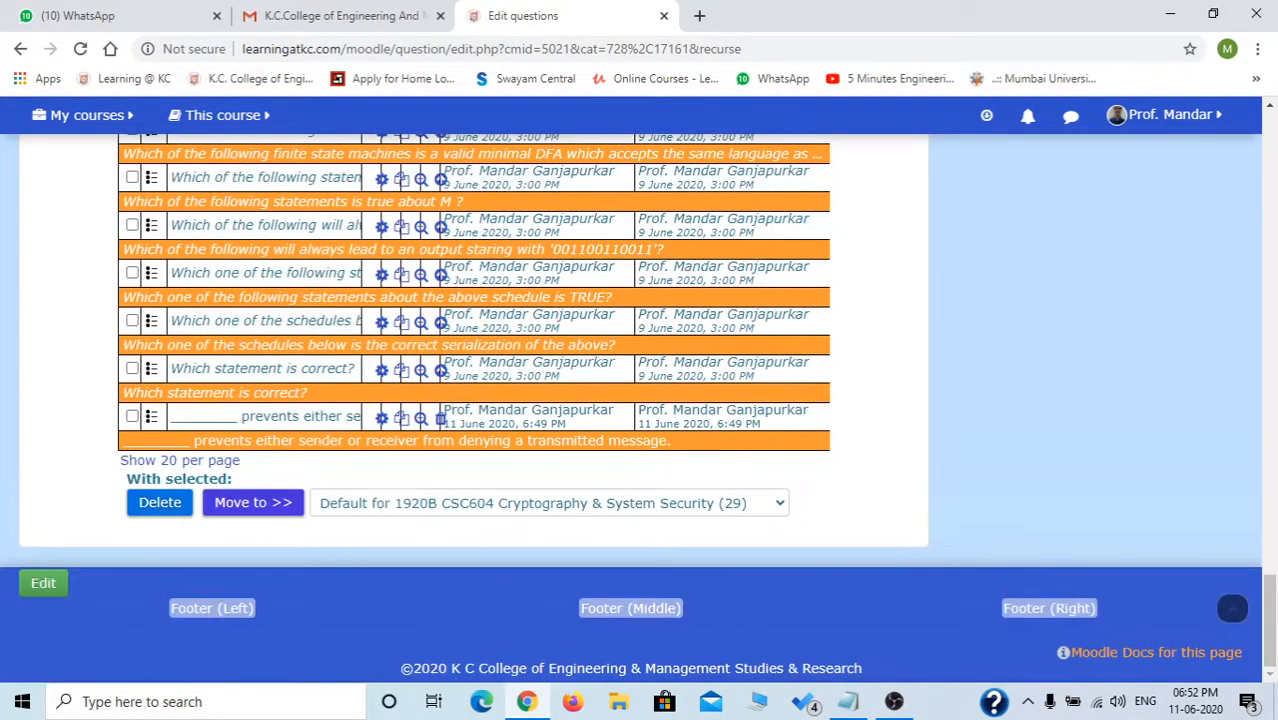
pyautogui.scroll(1, 134, 508)
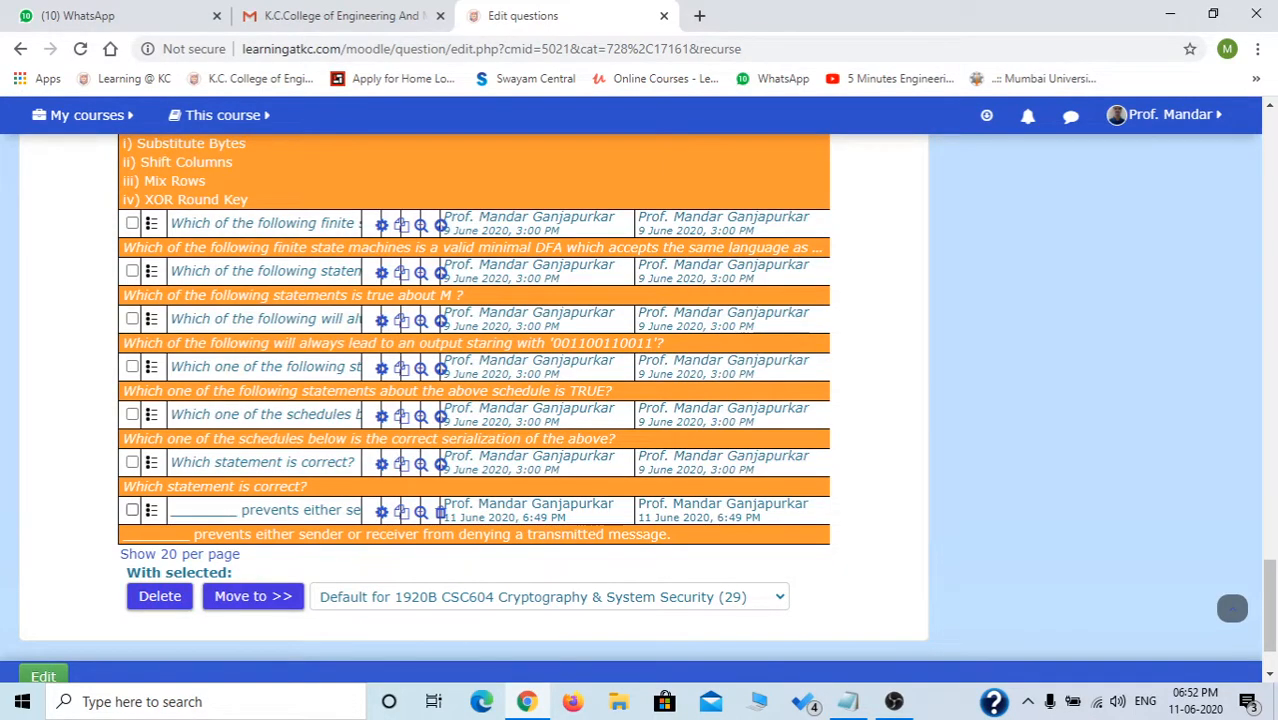
pyautogui.scroll(1, 132, 508)
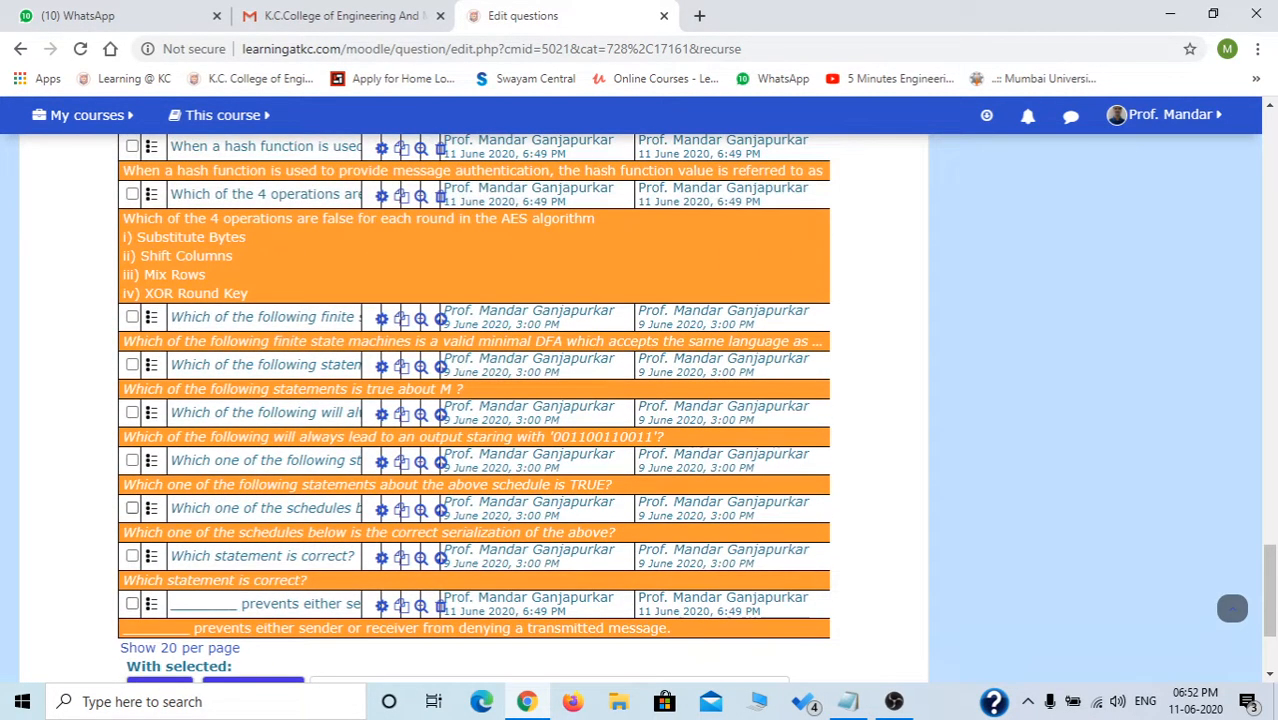
pyautogui.scroll(1, 473, 408)
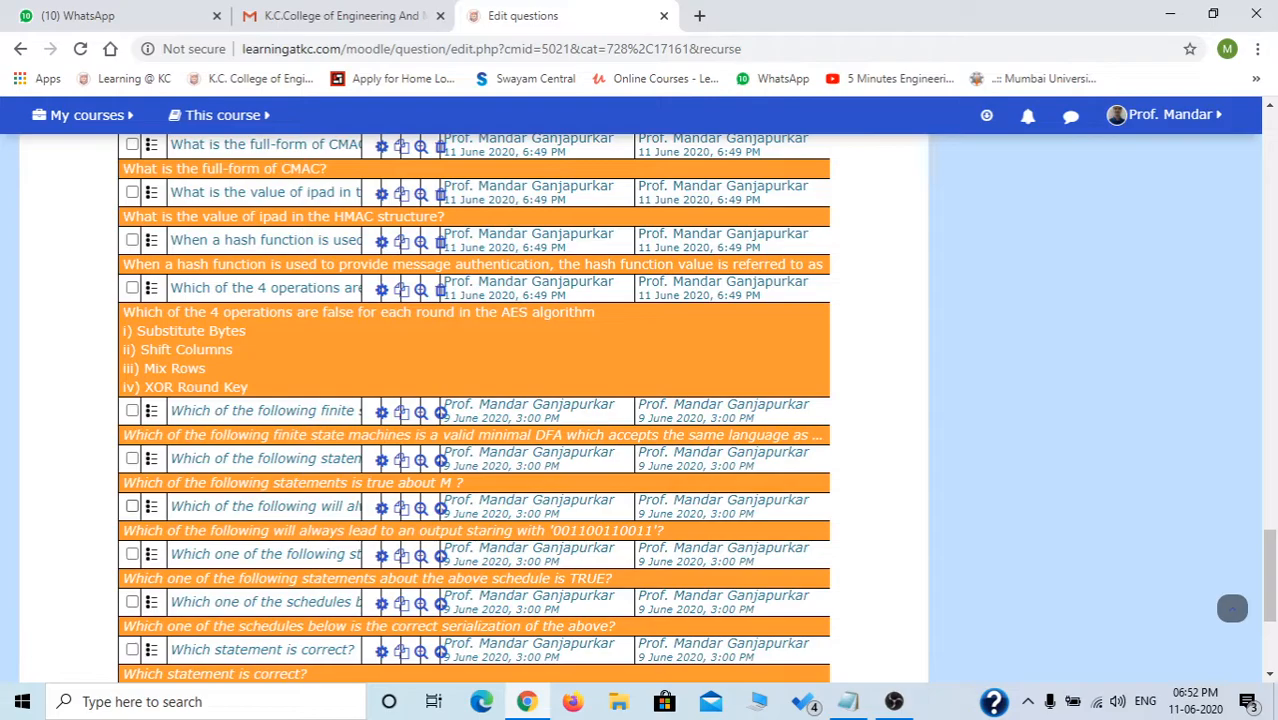
pyautogui.scroll(1, 473, 408)
pyautogui.scroll(1, 473, 408)
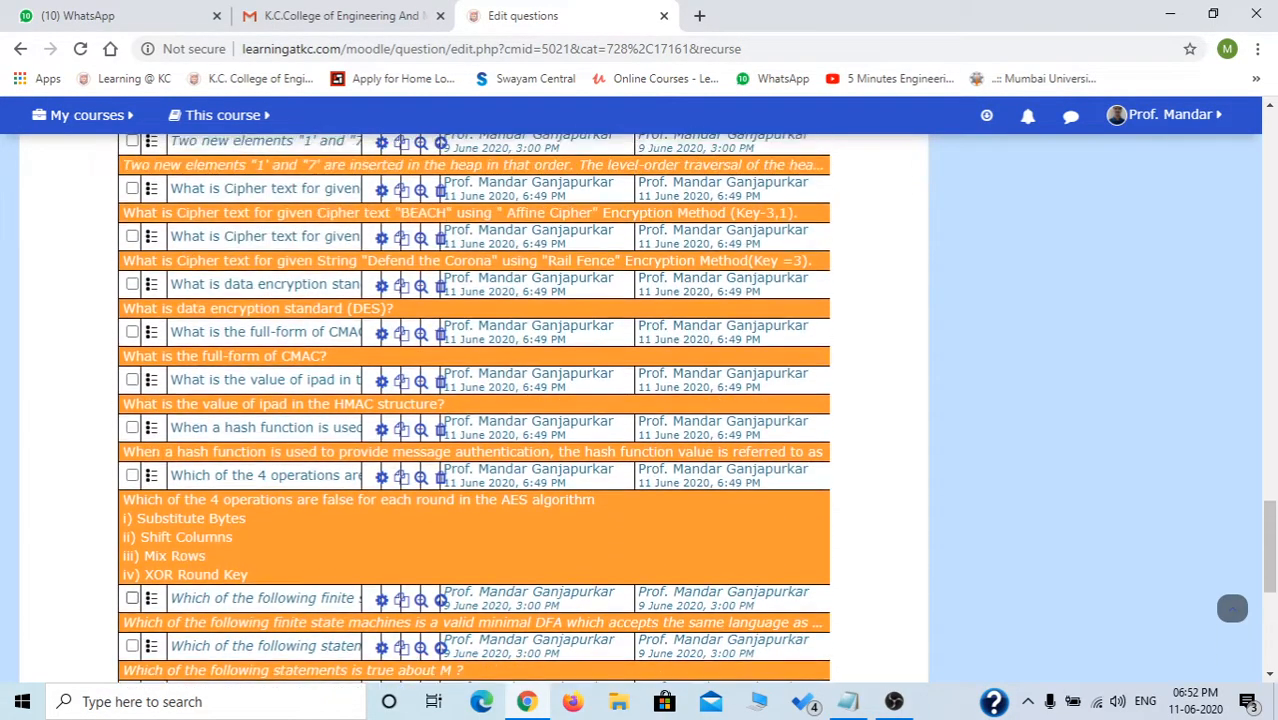
pyautogui.scroll(2, 473, 408)
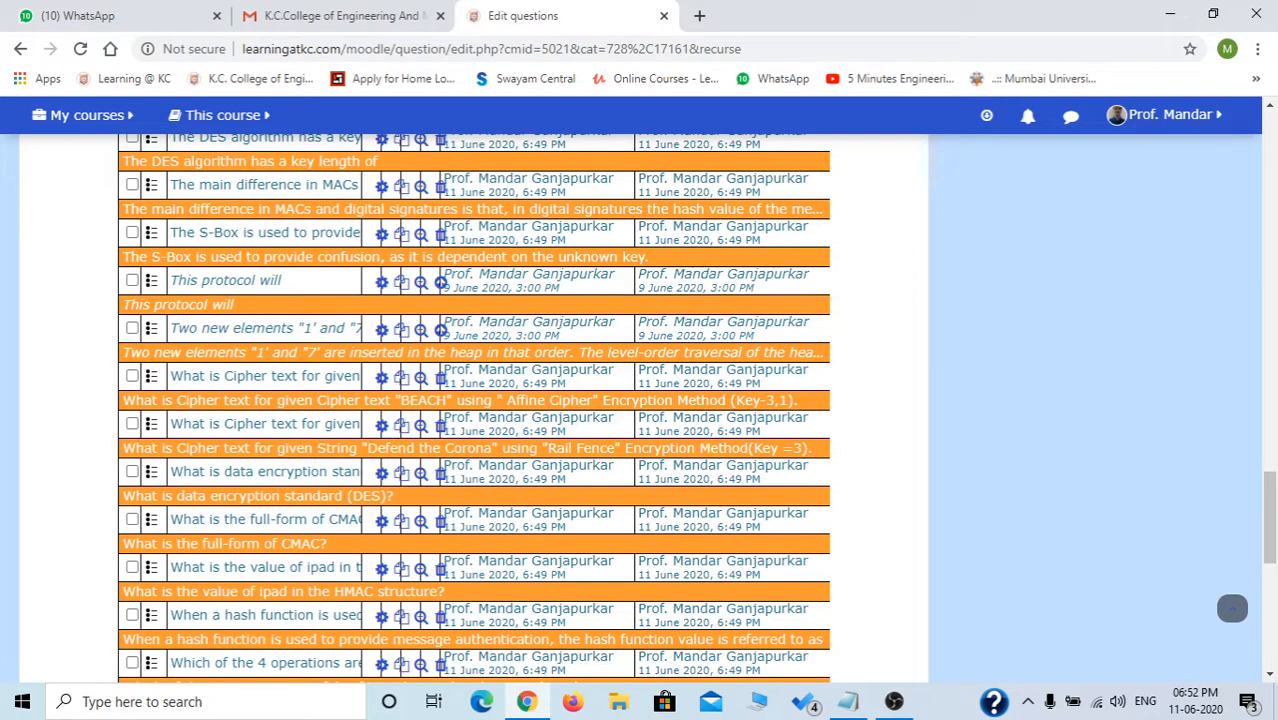
# Leave the 'This protocol will' and S-Box confusion questions ticked in the bank.
pyautogui.click(132, 423)
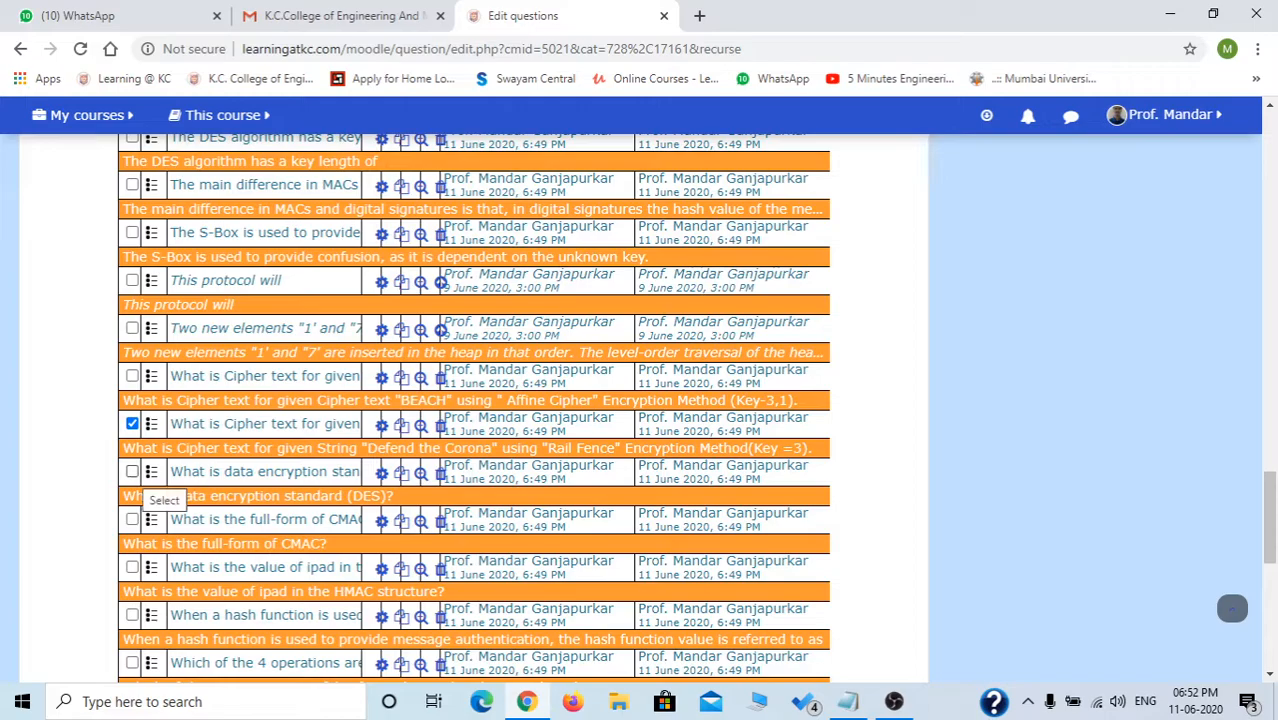
pyautogui.click(132, 375)
pyautogui.click(132, 327)
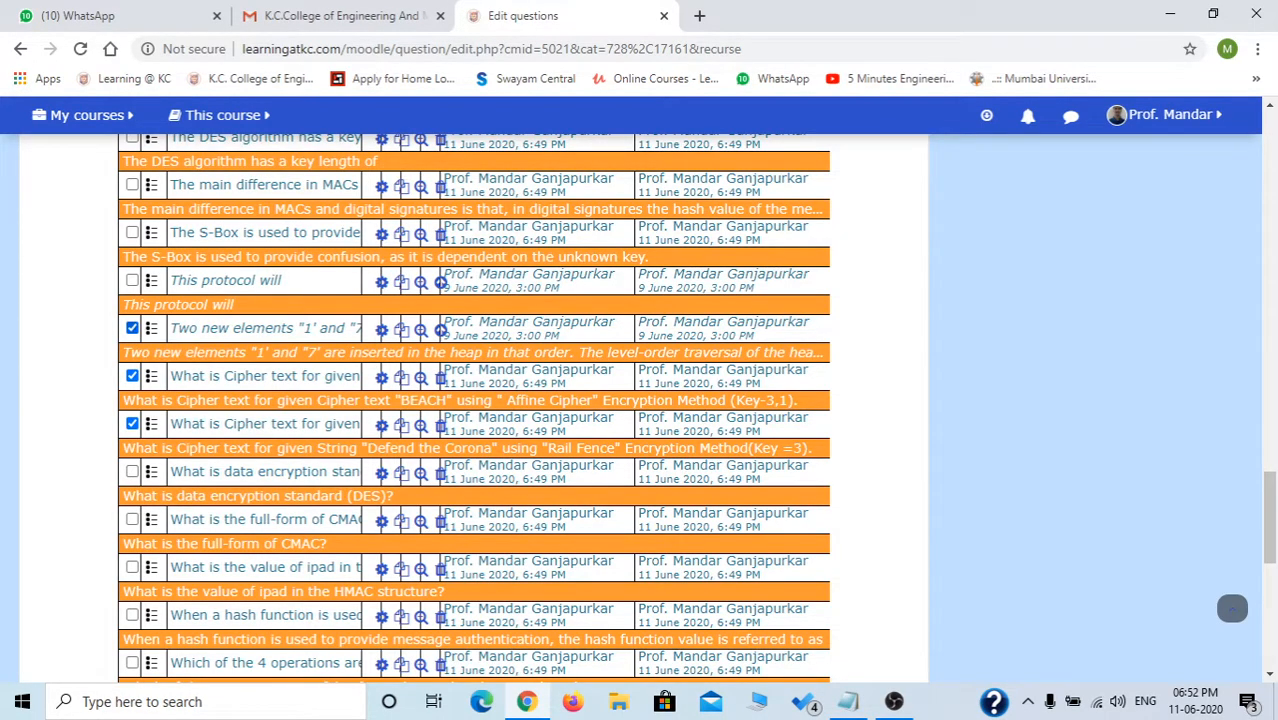
pyautogui.click(132, 327)
pyautogui.click(132, 280)
pyautogui.click(132, 232)
pyautogui.scroll(1, 132, 232)
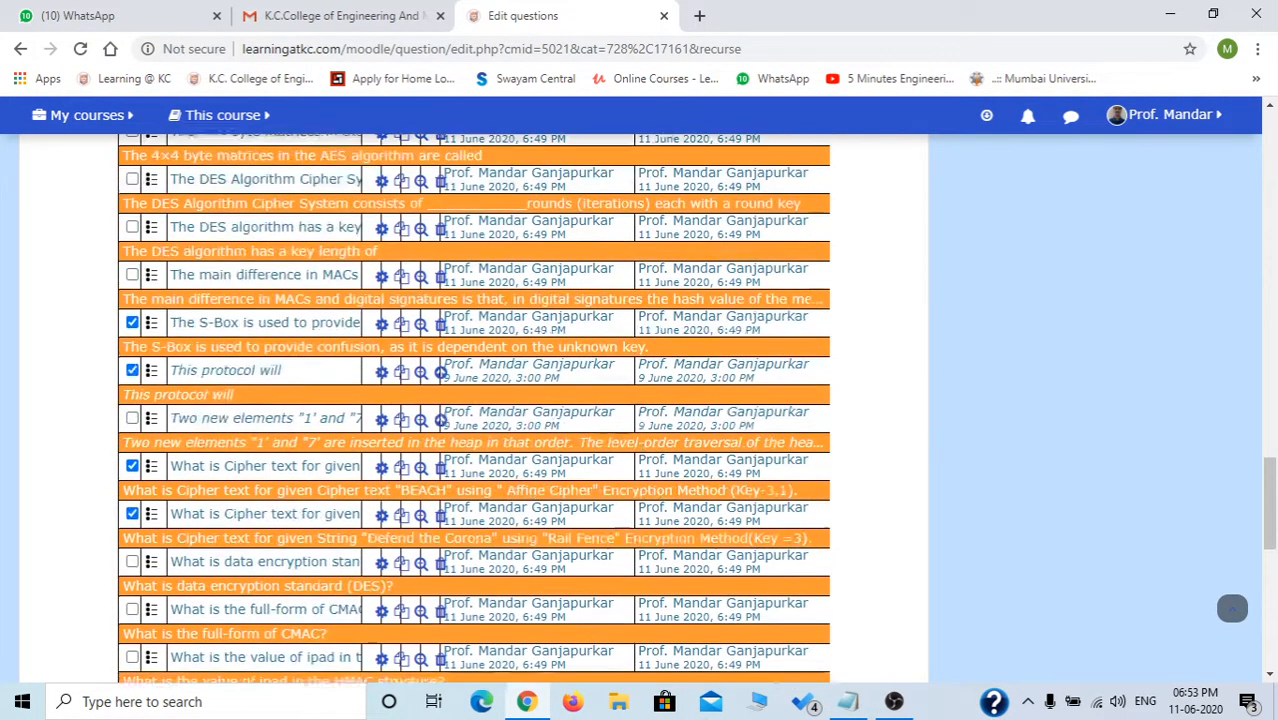
pyautogui.scroll(-1, 474, 408)
pyautogui.click(132, 424)
pyautogui.click(132, 376)
# Tick the AES 'Which of the 4 operations' and minimal DFA questions, then return to the Retest for UT-1 quiz.
pyautogui.scroll(-2, 474, 408)
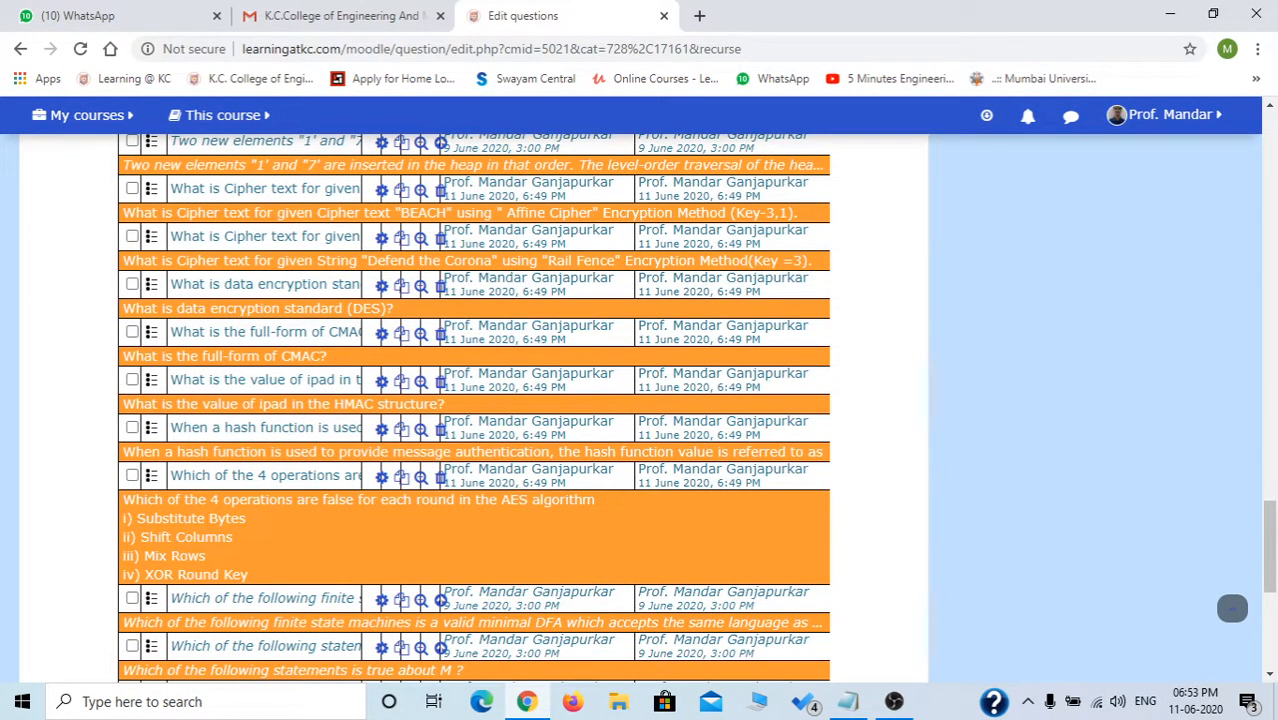
pyautogui.click(132, 475)
pyautogui.scroll(-2, 133, 476)
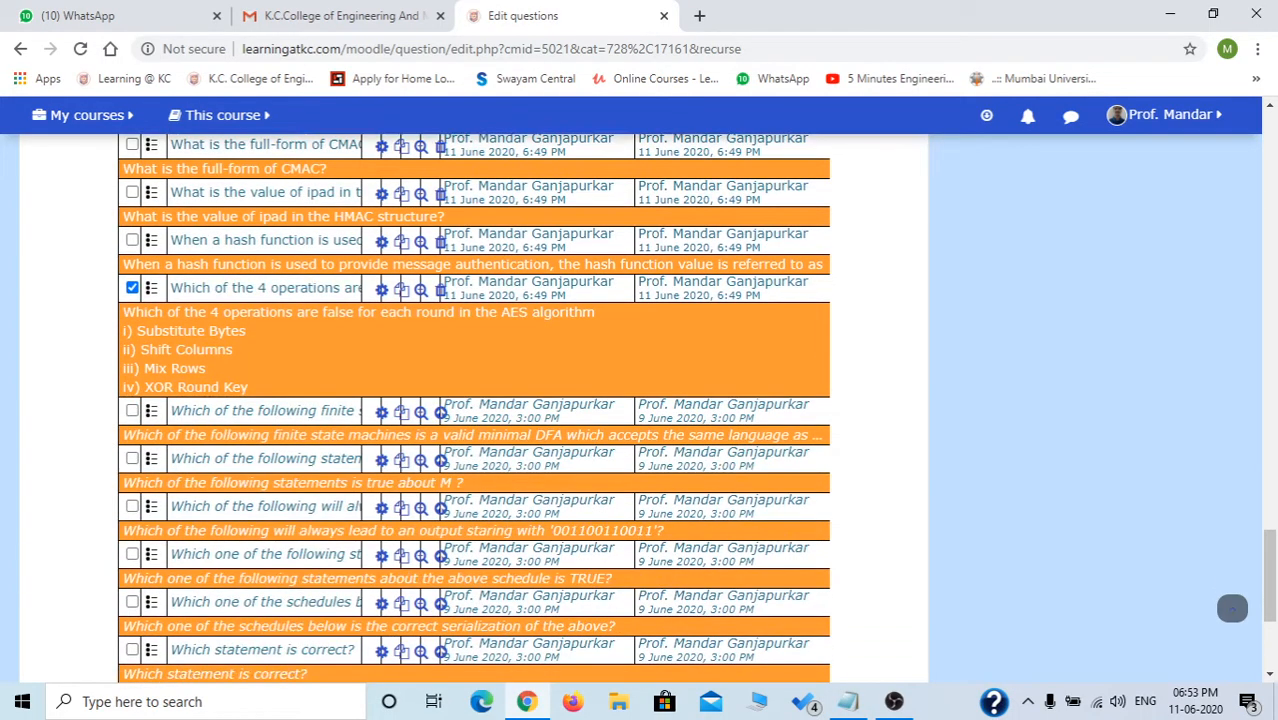
pyautogui.click(132, 410)
pyautogui.scroll(10, 474, 410)
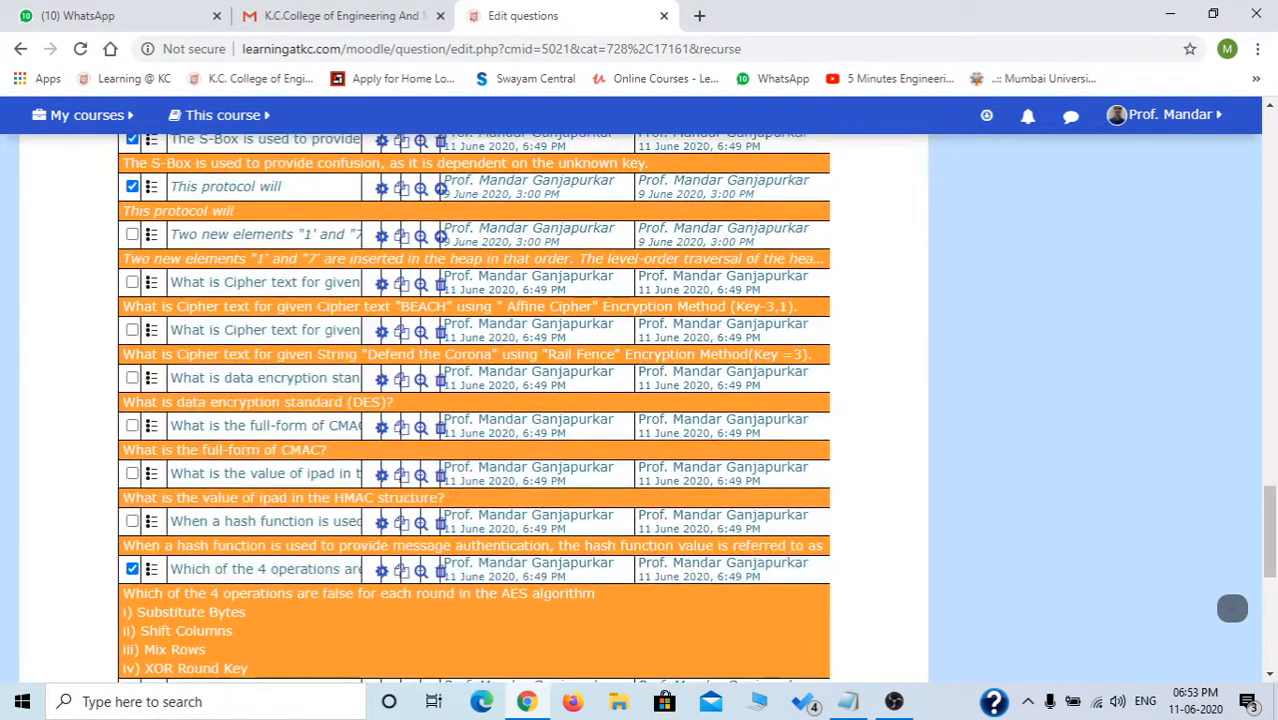
pyautogui.scroll(-6, 474, 408)
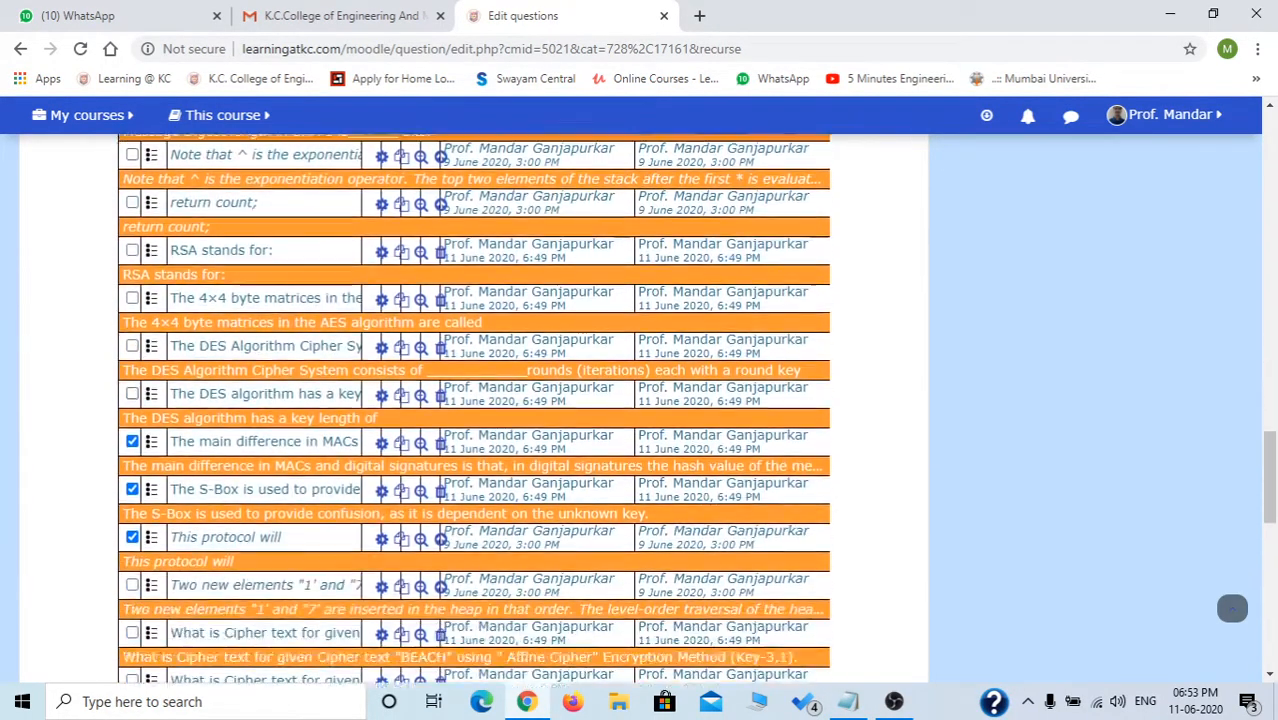
pyautogui.scroll(-4, 474, 408)
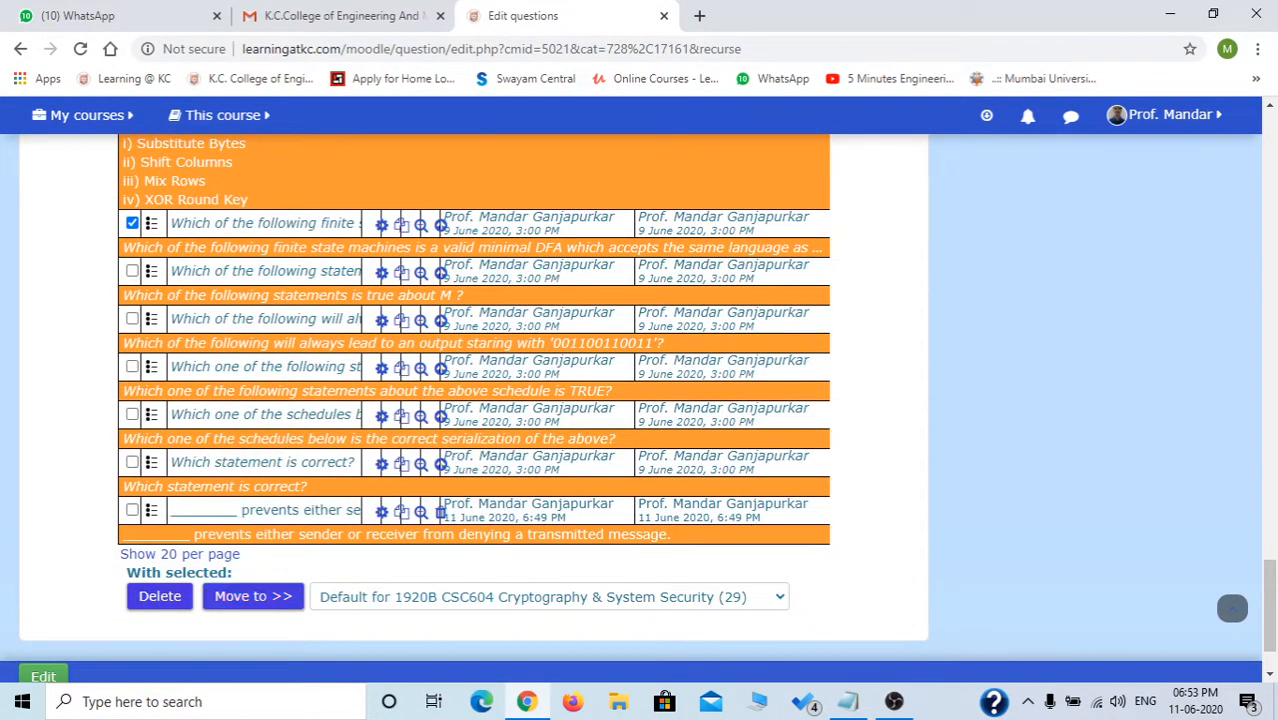
pyautogui.scroll(10, 474, 408)
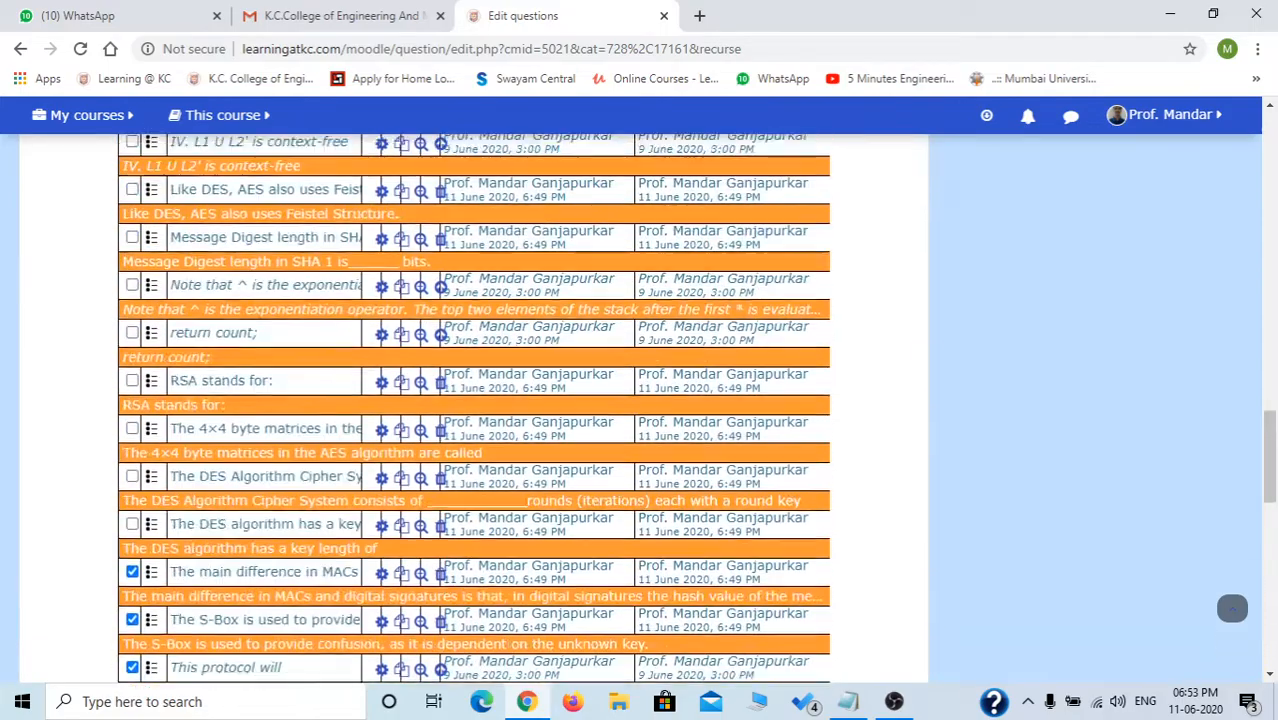
pyautogui.scroll(10, 1232, 608)
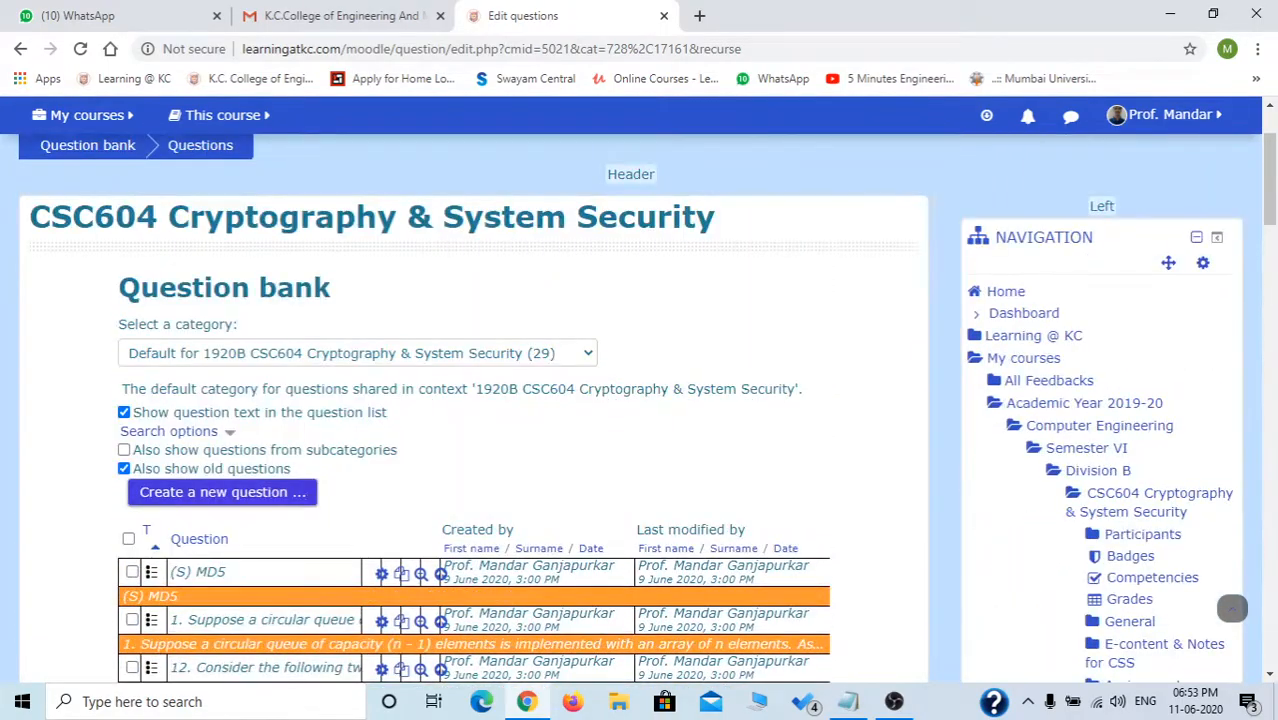
pyautogui.scroll(-15, 1232, 608)
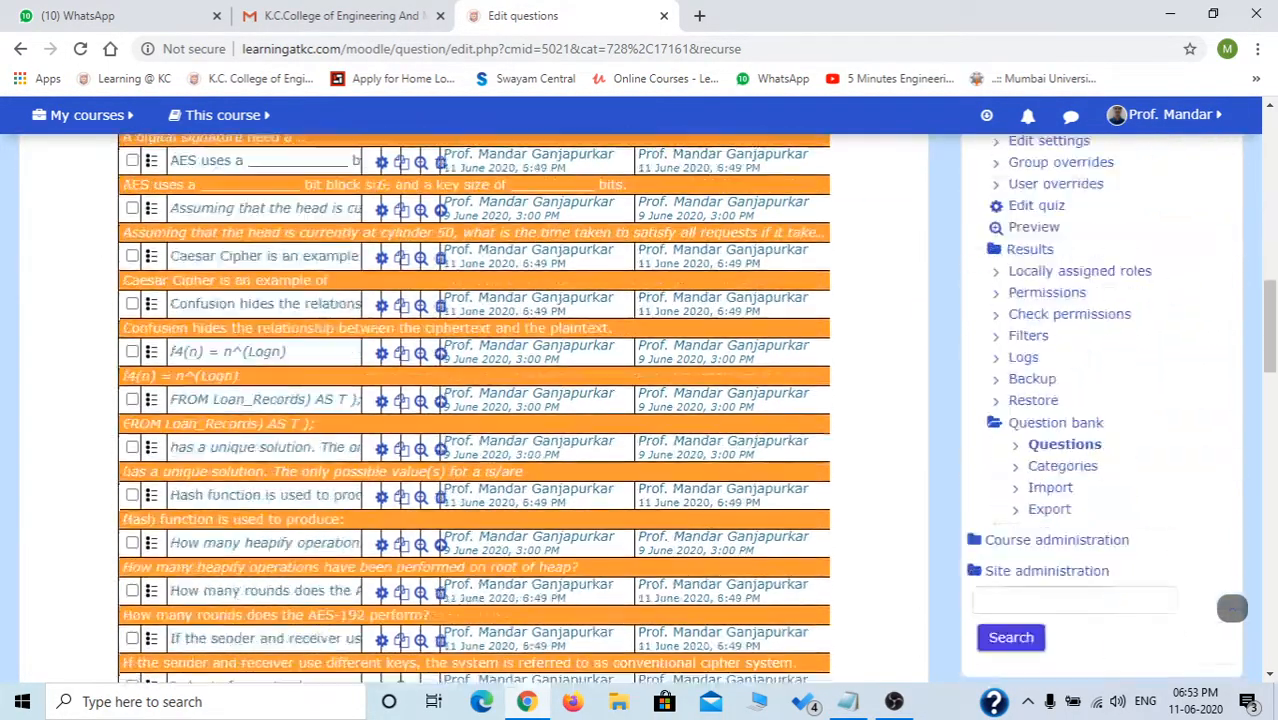
pyautogui.scroll(5, 1232, 608)
pyautogui.scroll(1, 640, 408)
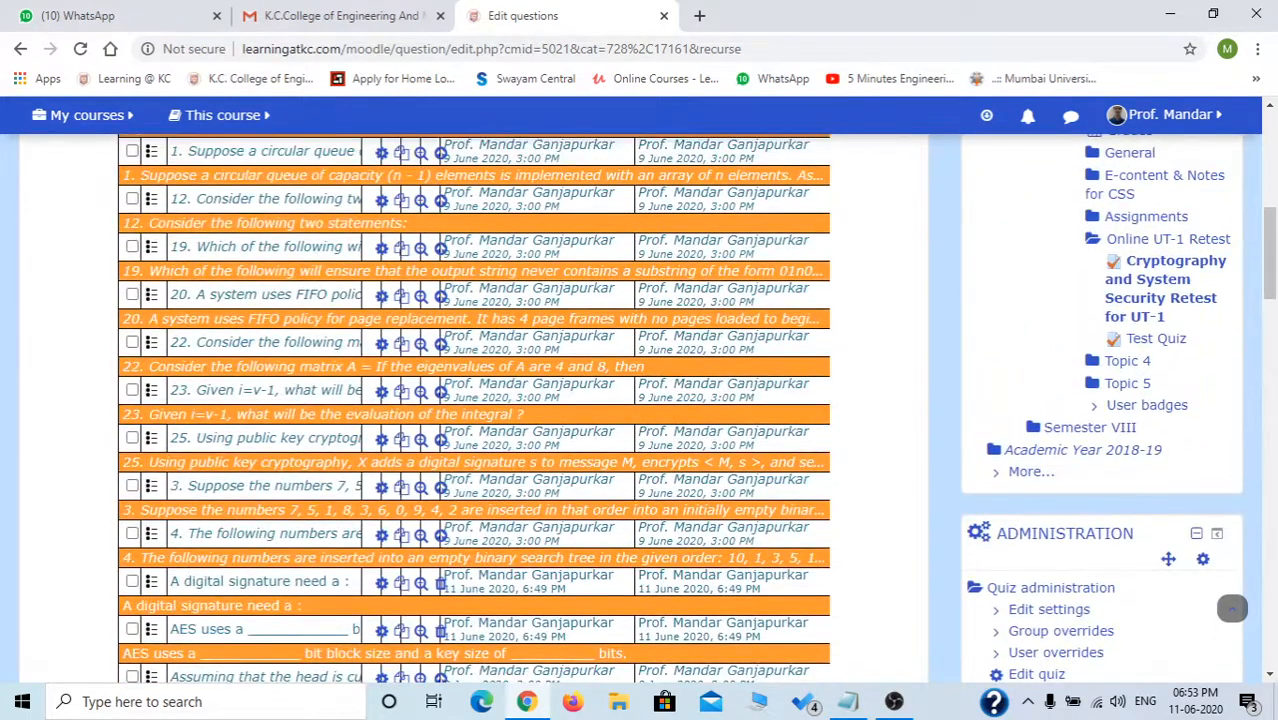
pyautogui.click(1160, 289)
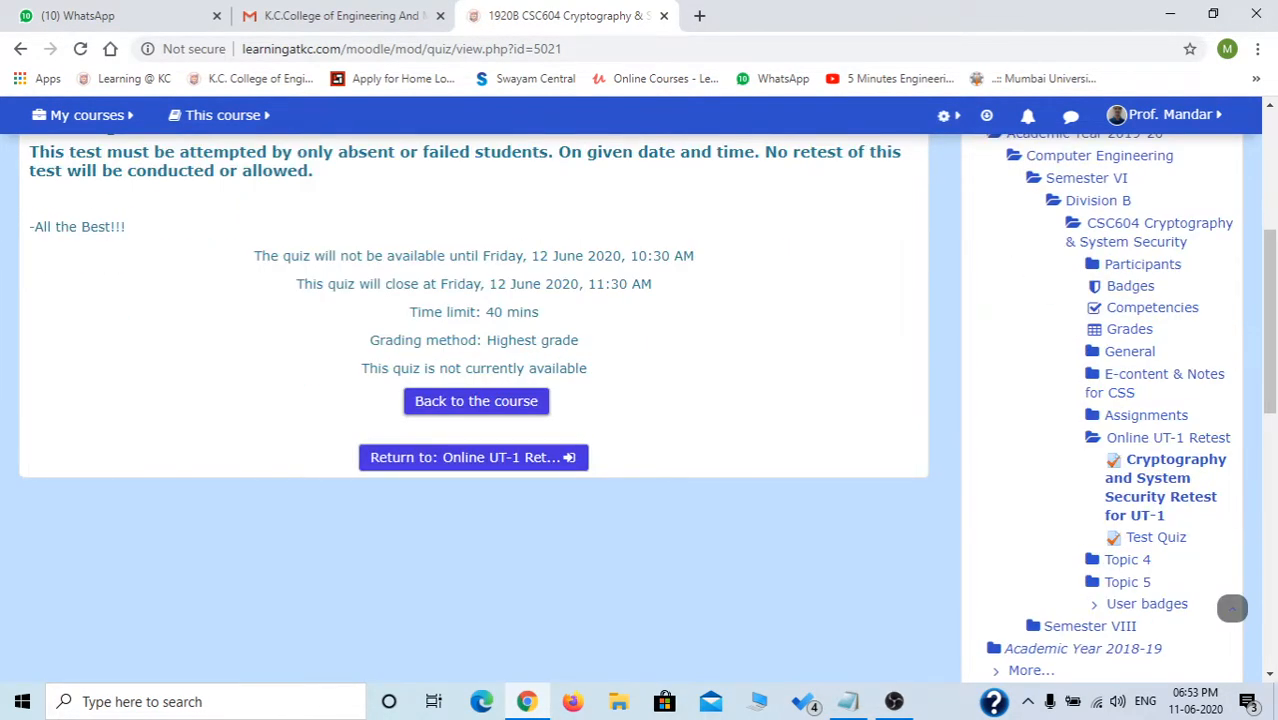
# Open Edit quiz from Quiz administration and expand the Add menu below Page 5.
pyautogui.scroll(-3, 1232, 608)
pyautogui.scroll(-1, 1100, 580)
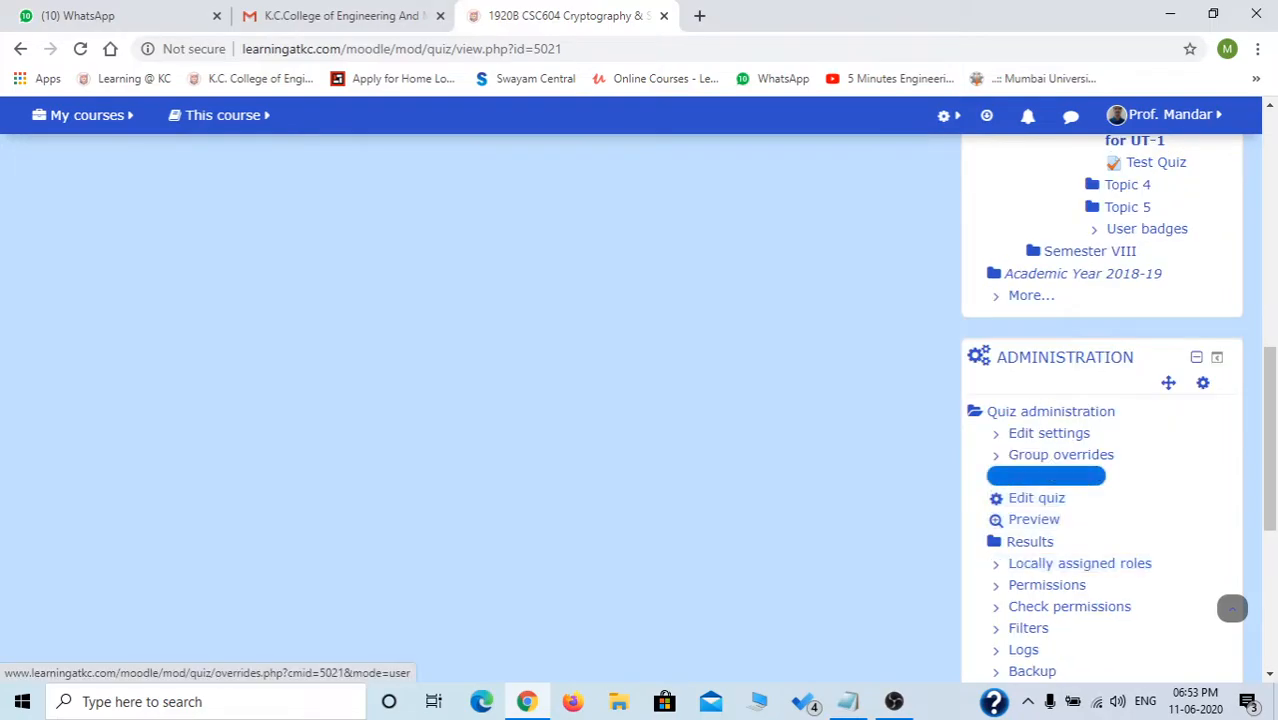
pyautogui.click(1037, 498)
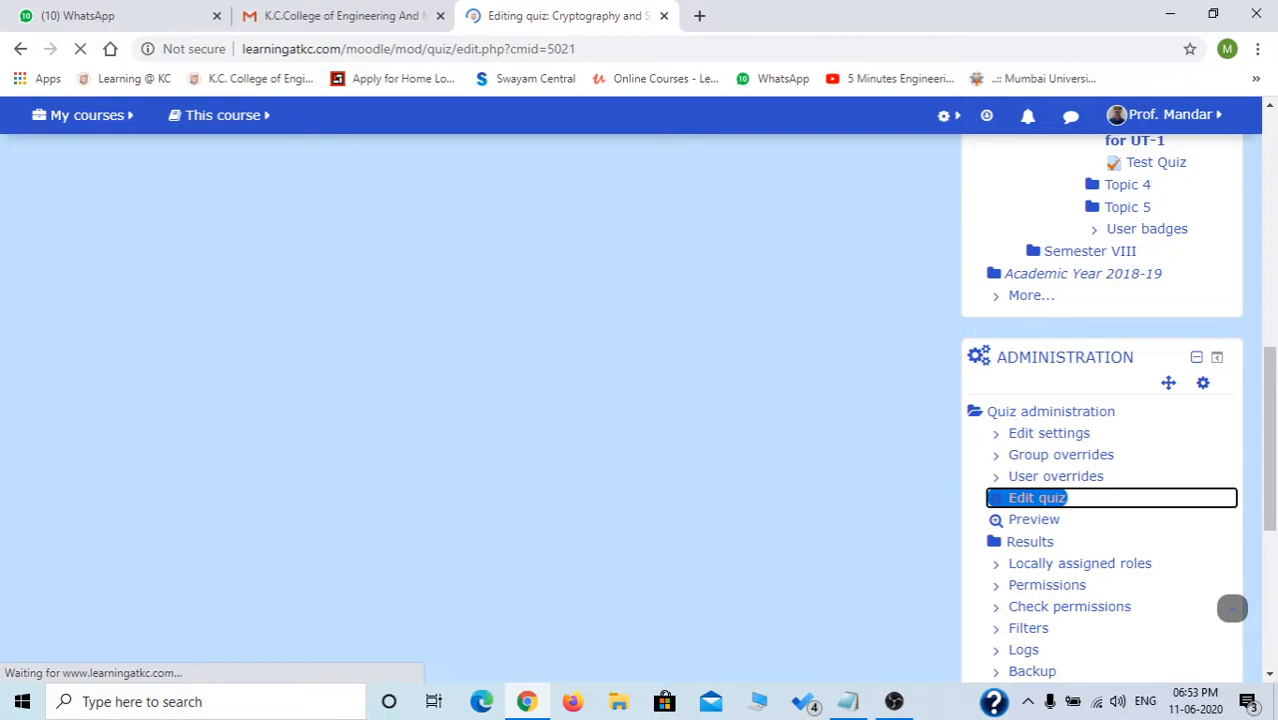
pyautogui.scroll(-2, 1232, 600)
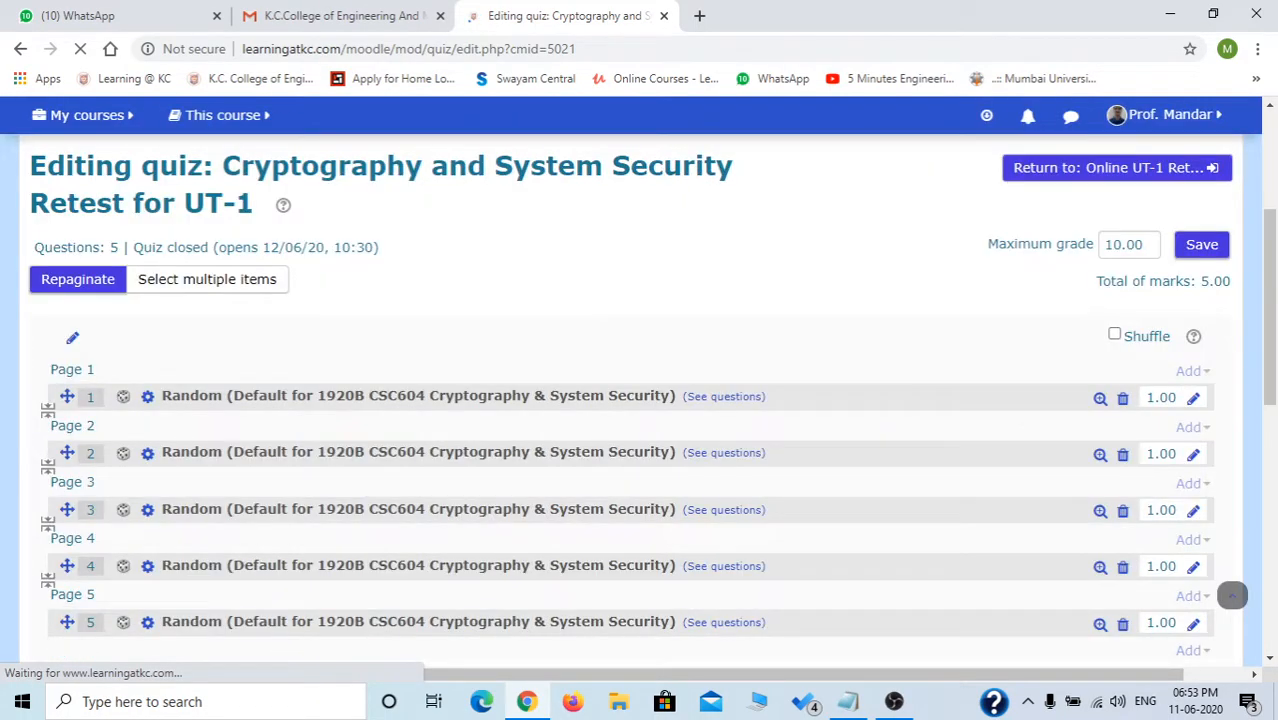
pyautogui.scroll(-4, 1232, 595)
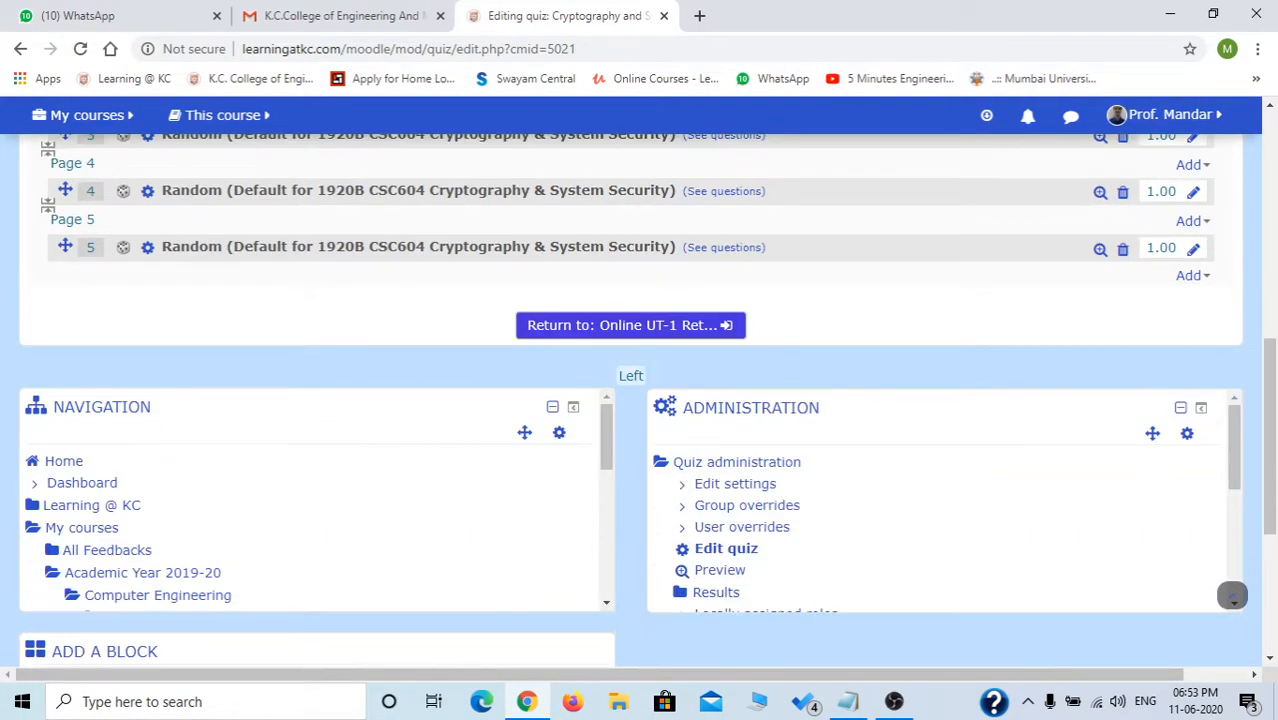
pyautogui.click(1192, 220)
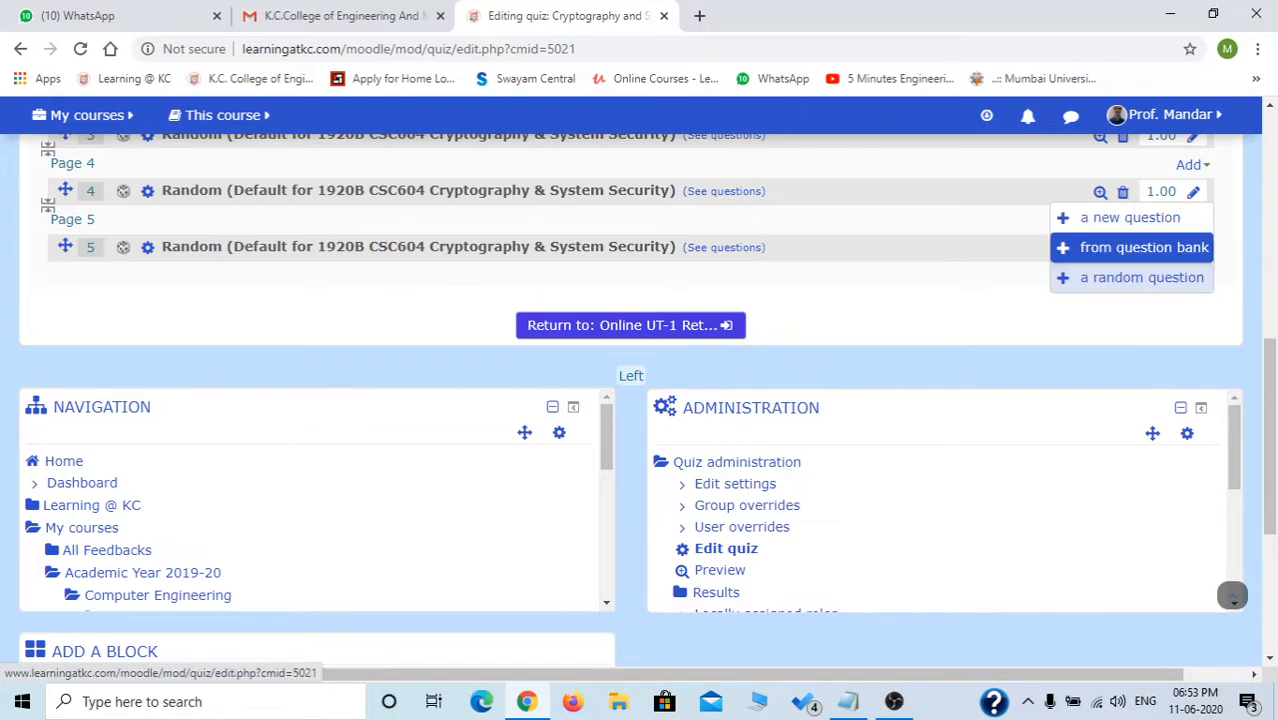
# Select all 29 bank questions, untick the last five, and add the rest to the quiz.
pyautogui.click(1143, 247)
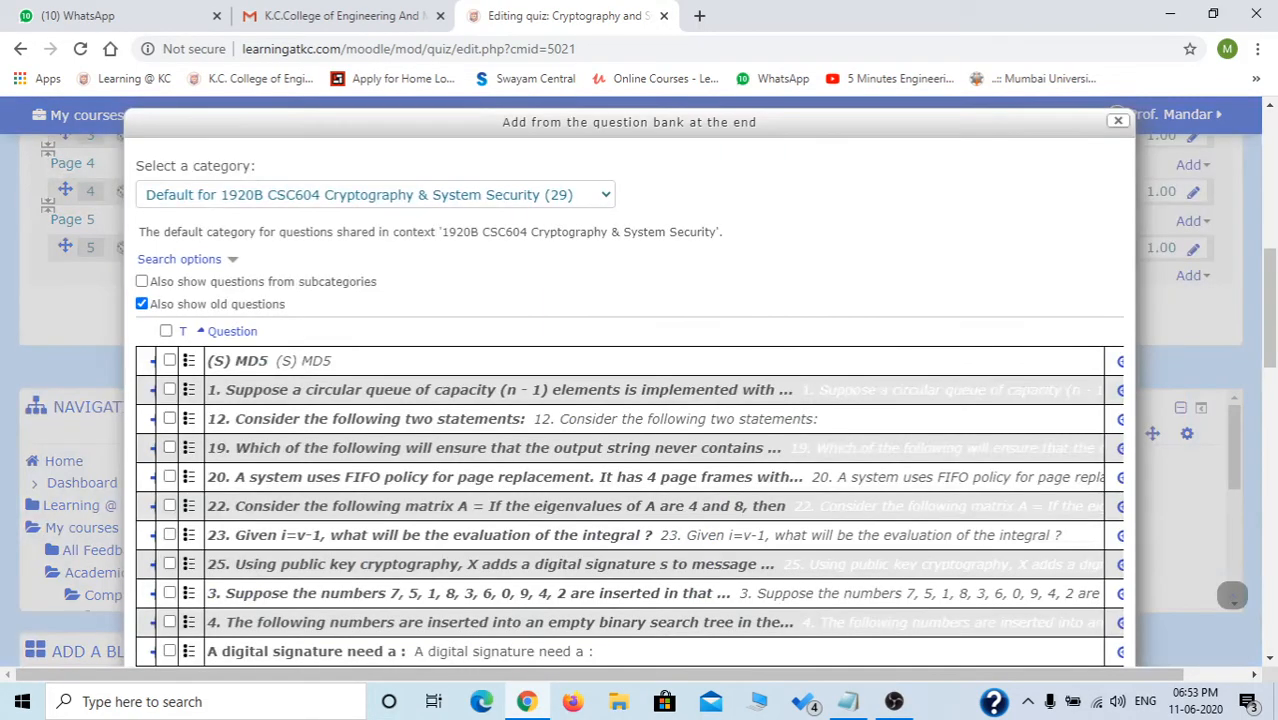
pyautogui.click(165, 330)
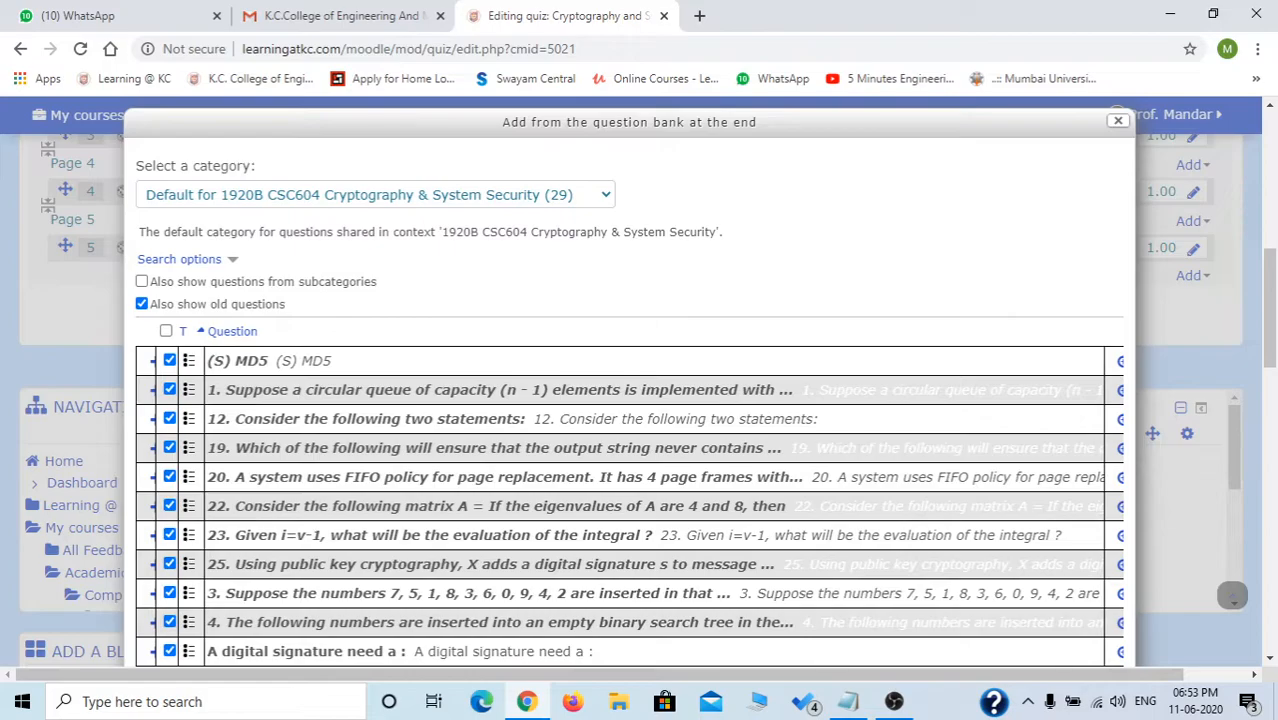
pyautogui.scroll(-10, 629, 450)
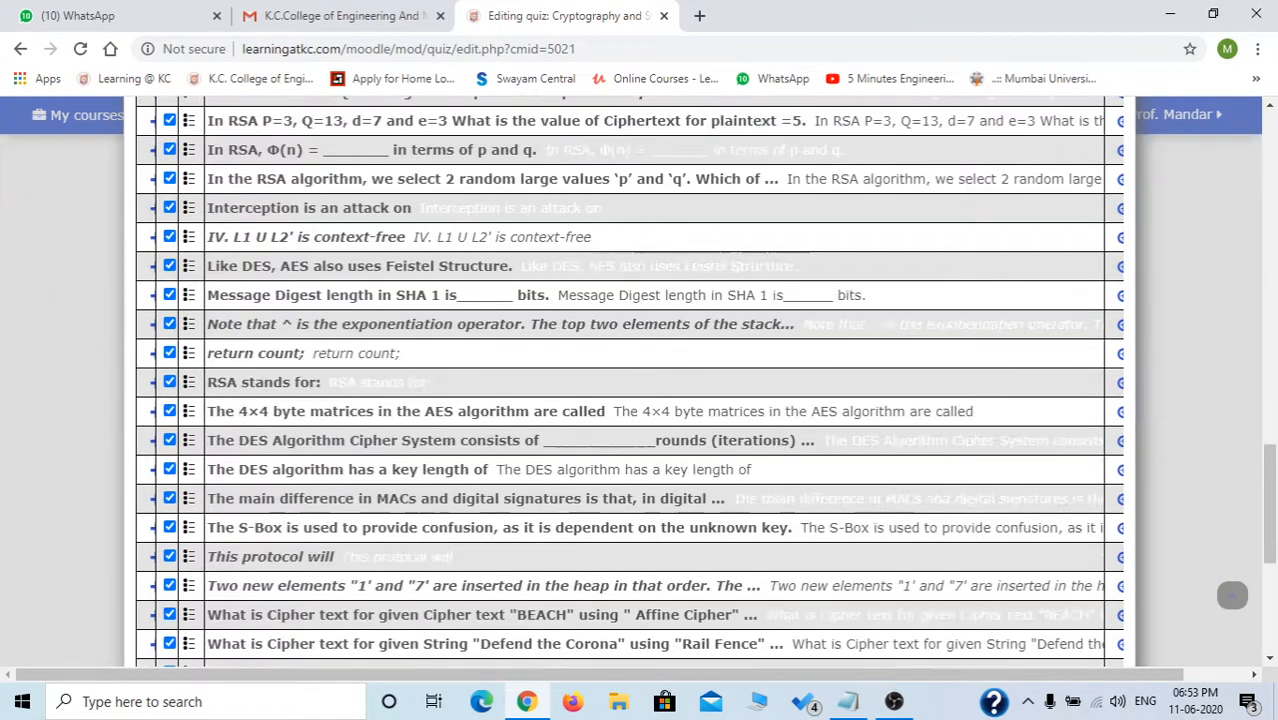
pyautogui.scroll(-4, 629, 400)
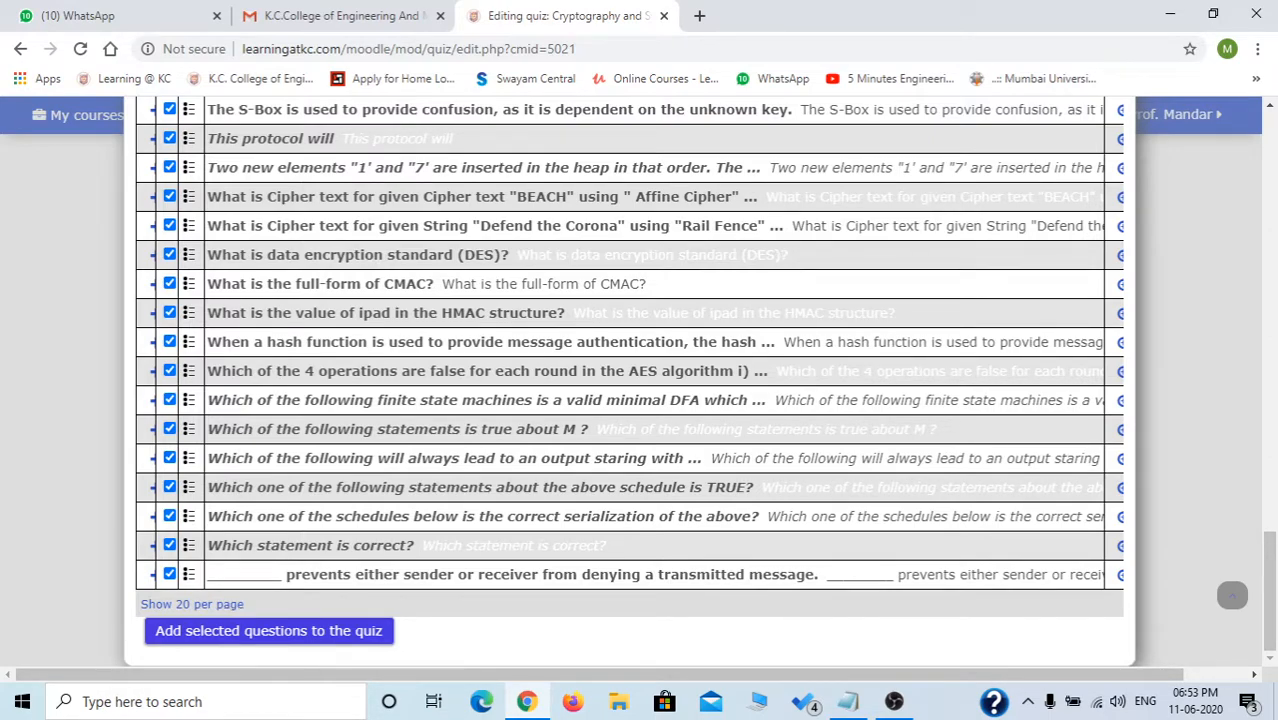
pyautogui.click(169, 574)
pyautogui.click(169, 545)
pyautogui.click(169, 516)
pyautogui.click(169, 487)
pyautogui.click(169, 458)
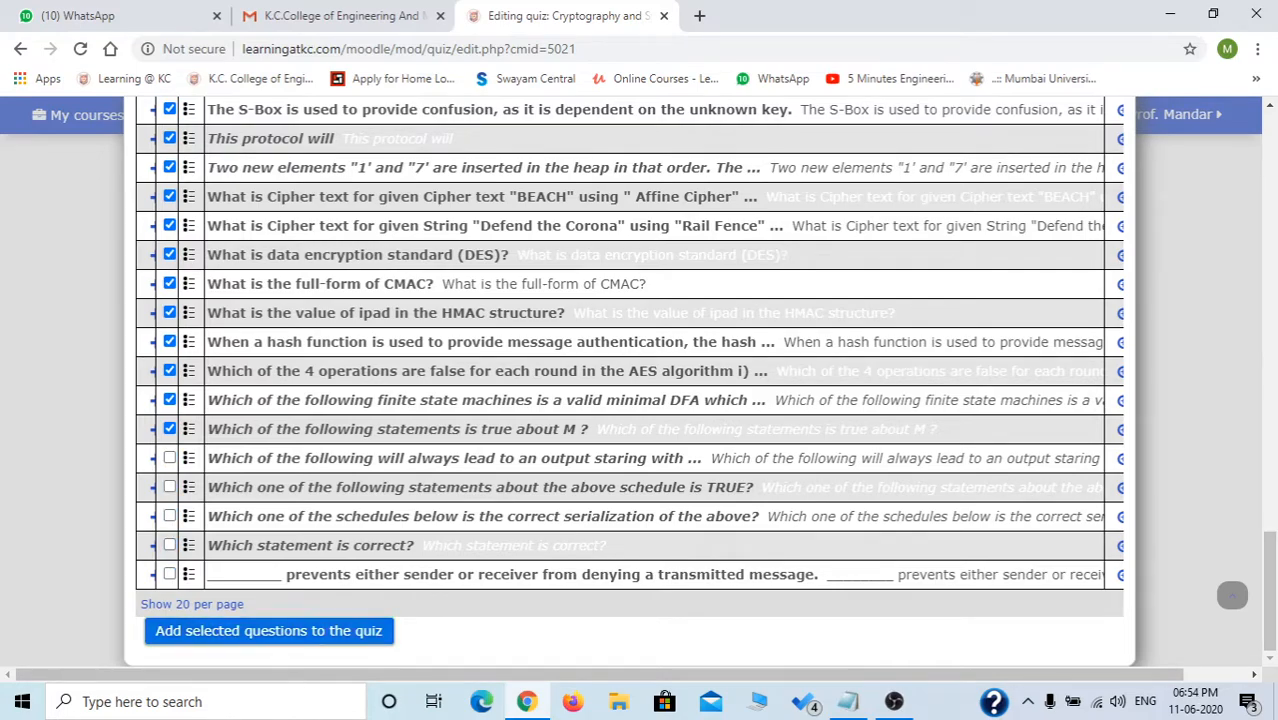
pyautogui.click(268, 630)
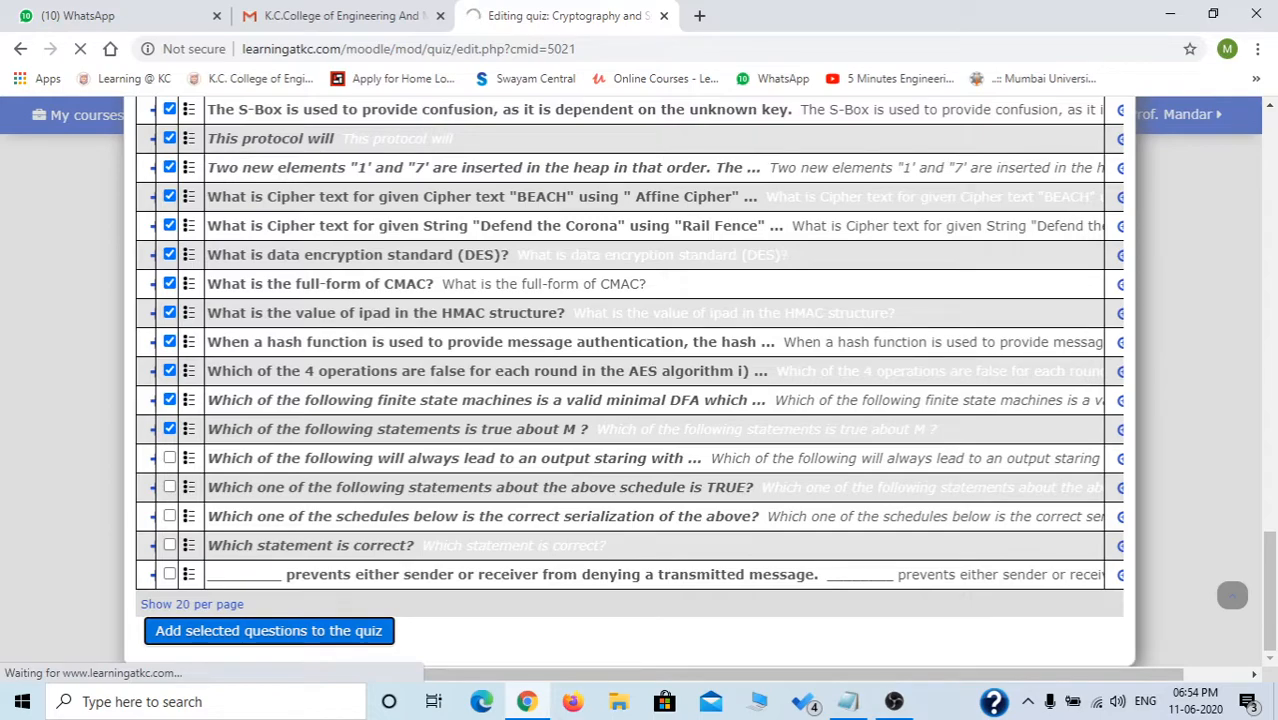
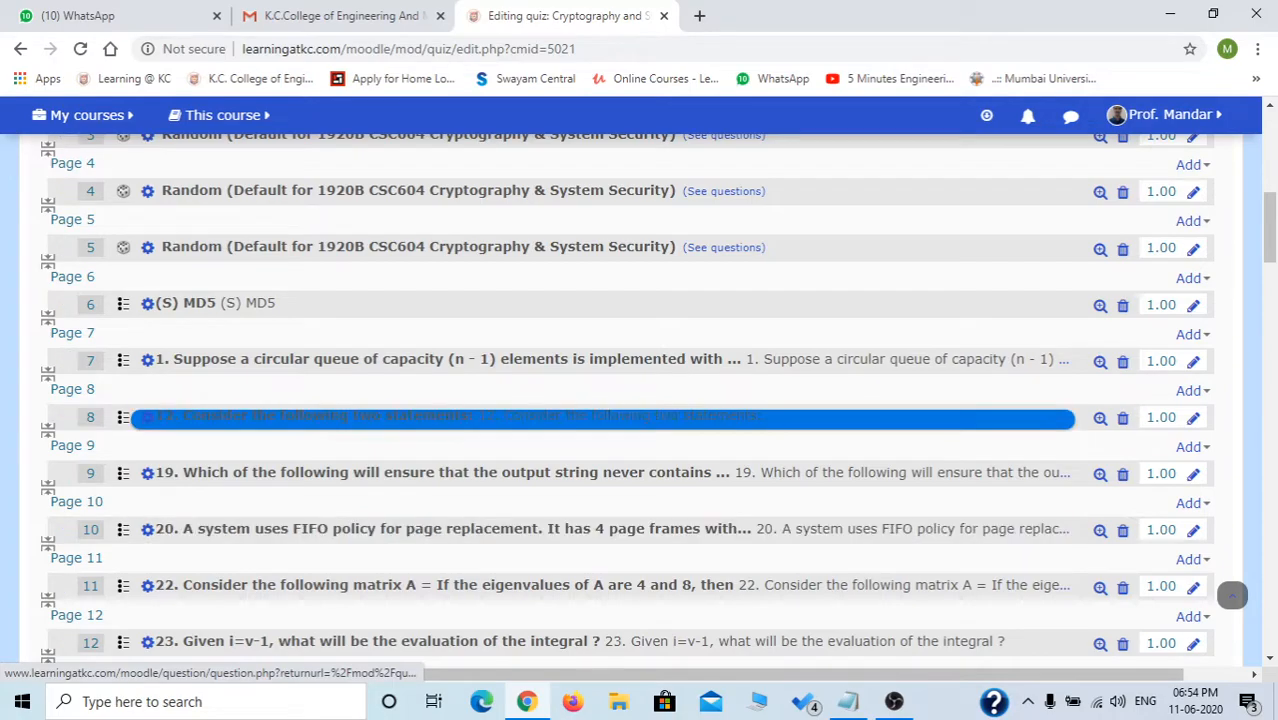
# Review the 55-question list, then tick Shuffle so the retest quiz's questions appear in random order.
pyautogui.scroll(-10, 600, 420)
pyautogui.scroll(-12, 600, 440)
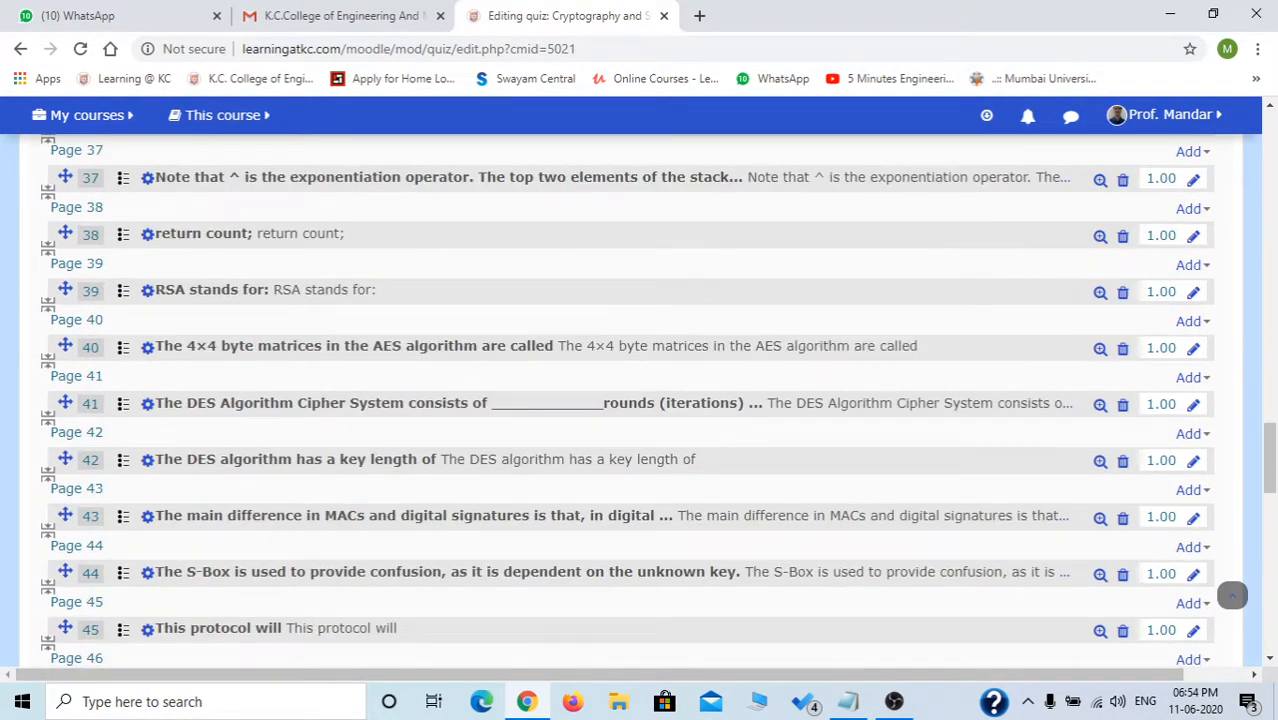
pyautogui.scroll(-6, 640, 400)
pyautogui.scroll(-5, 640, 400)
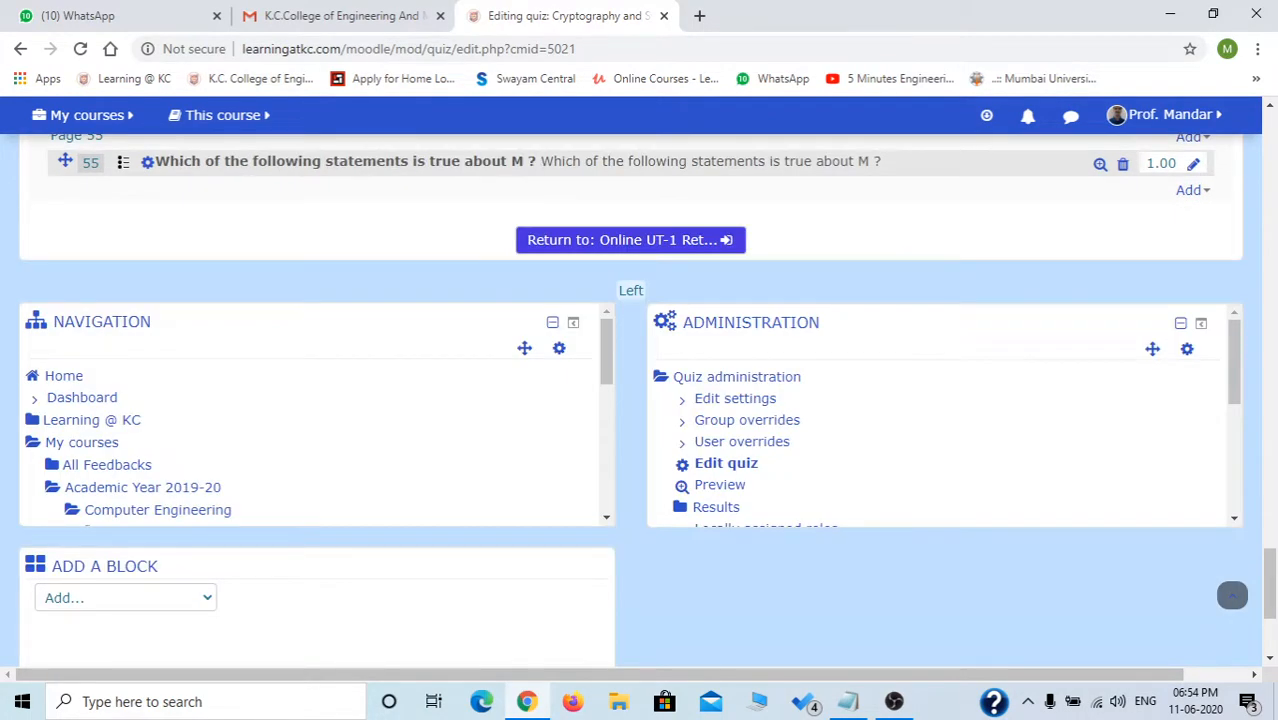
pyautogui.scroll(5, 640, 400)
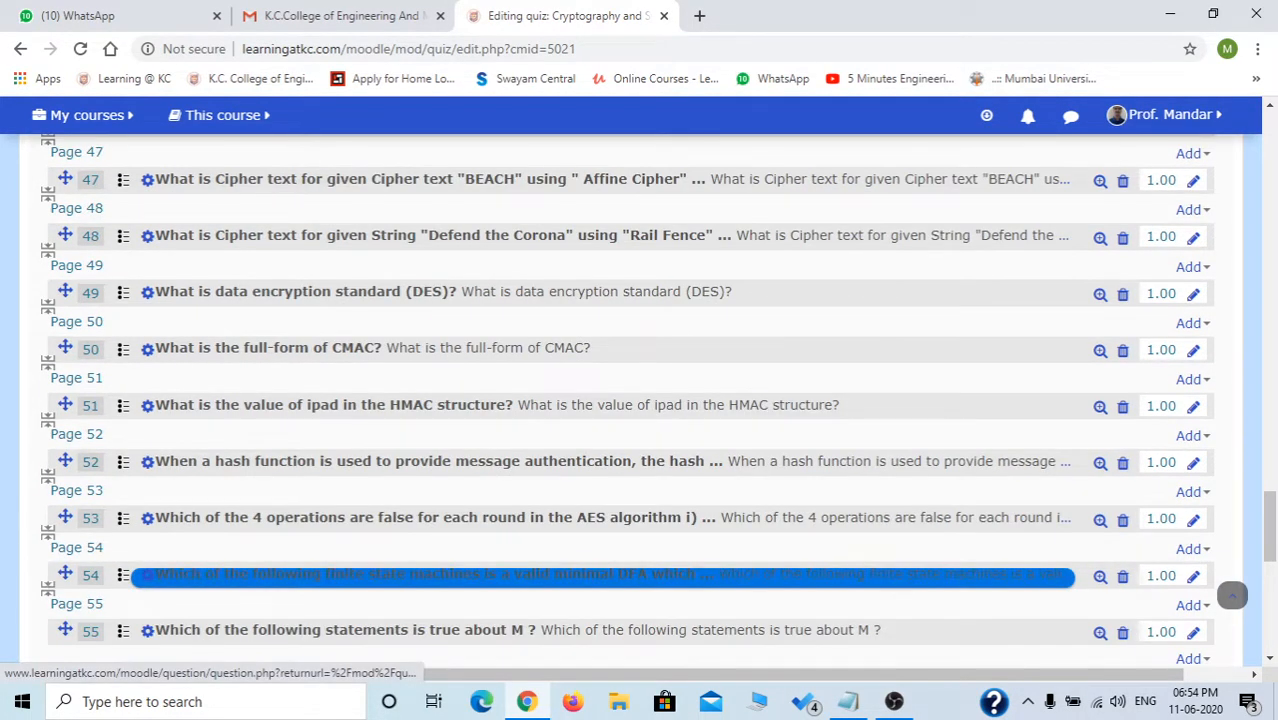
pyautogui.scroll(15, 640, 400)
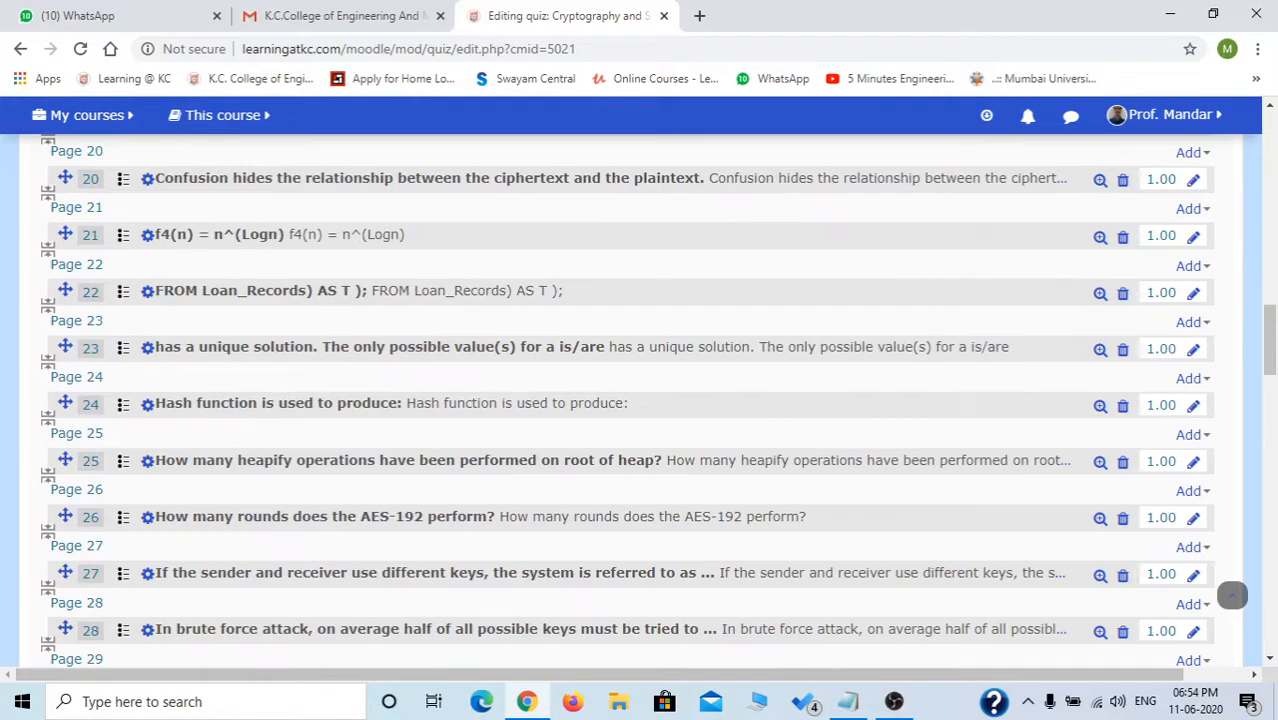
pyautogui.scroll(14, 640, 400)
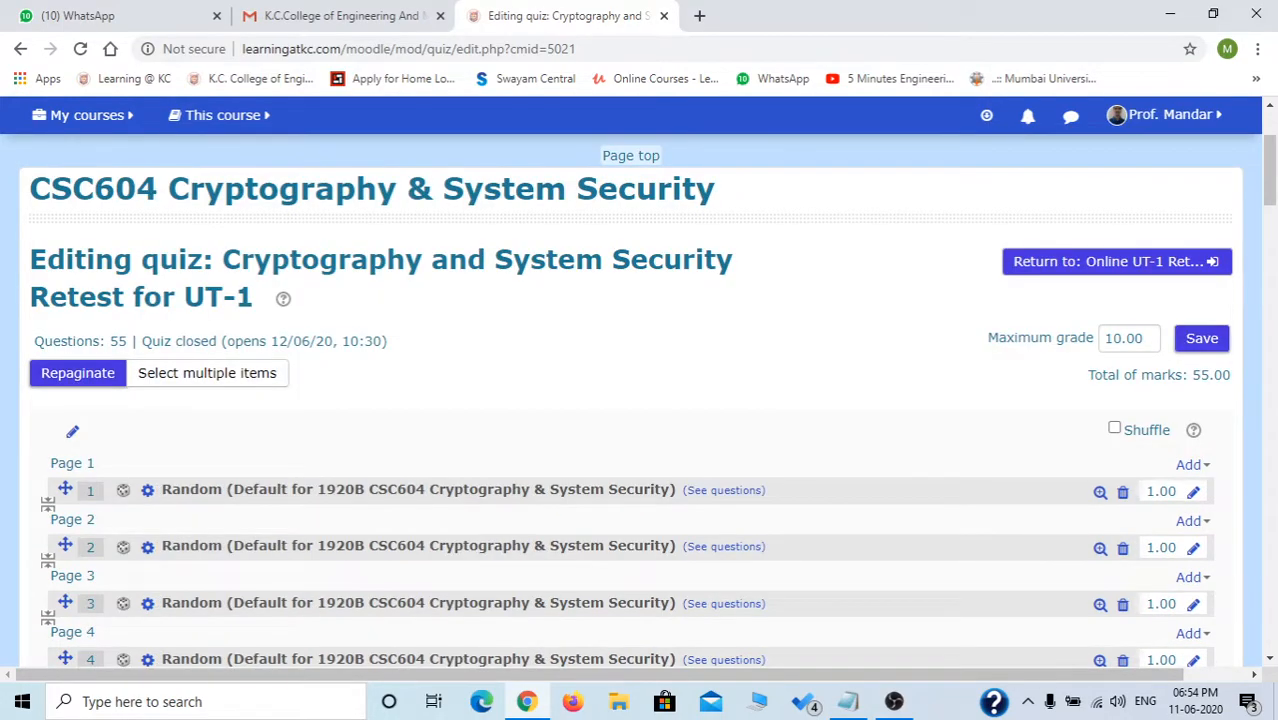
pyautogui.click(1192, 465)
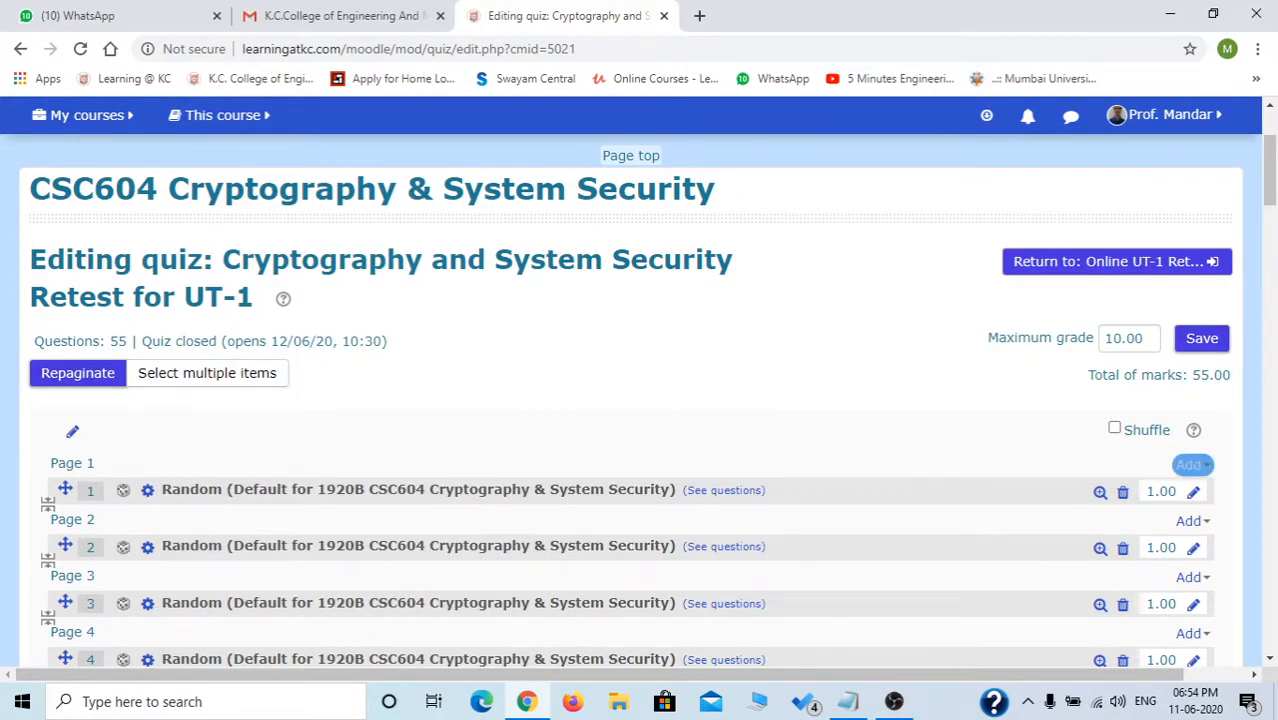
pyautogui.click(1115, 428)
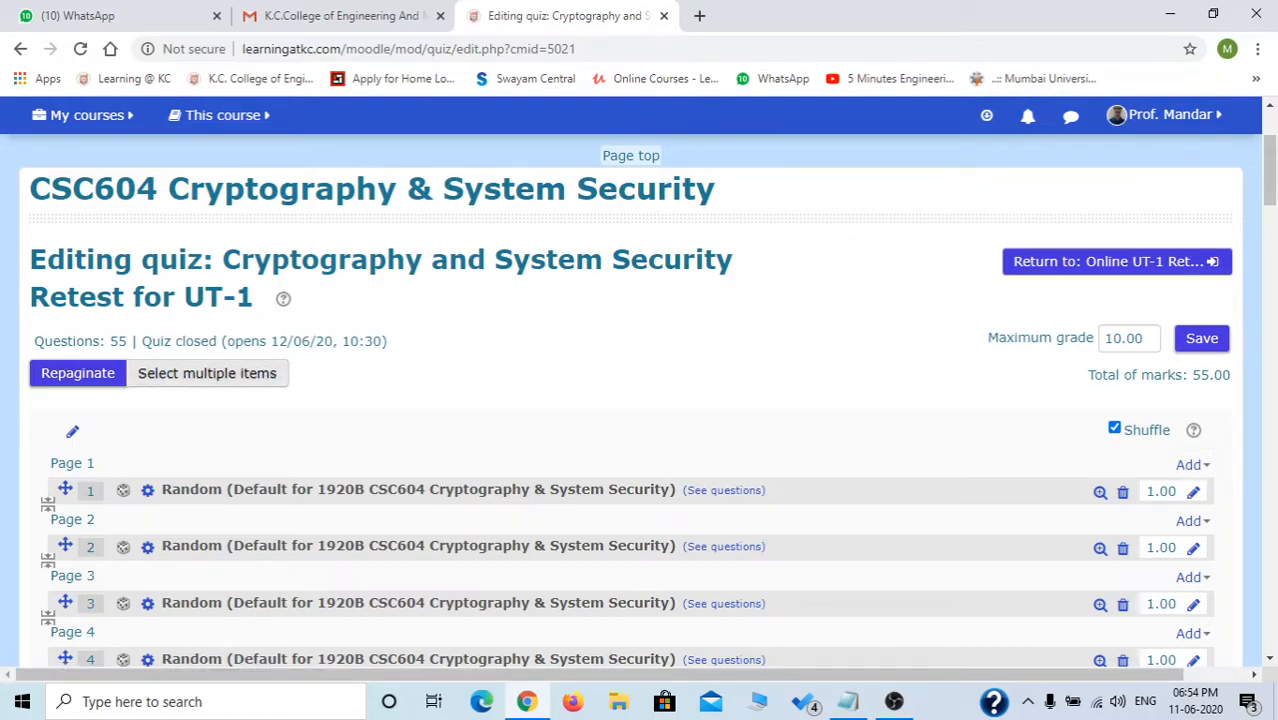
# Switch to multi-select mode and tick questions 31 through 38 for removal.
pyautogui.click(207, 373)
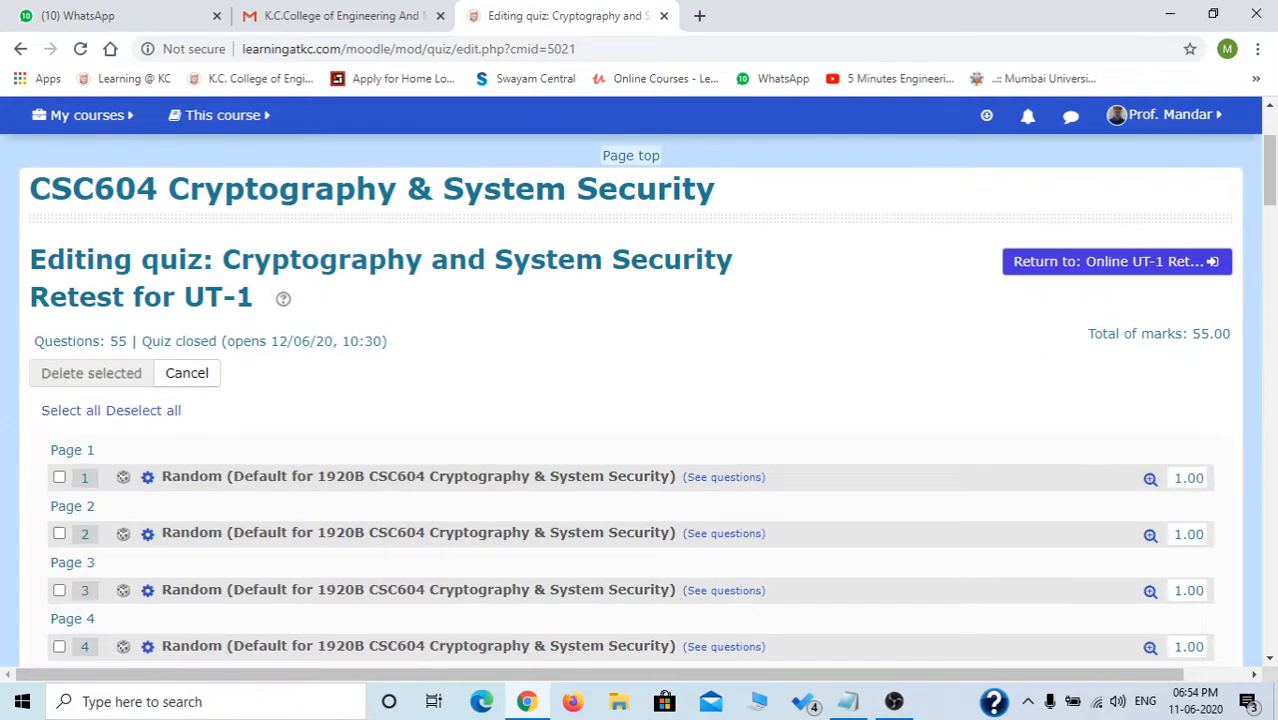
pyautogui.scroll(-5, 1232, 595)
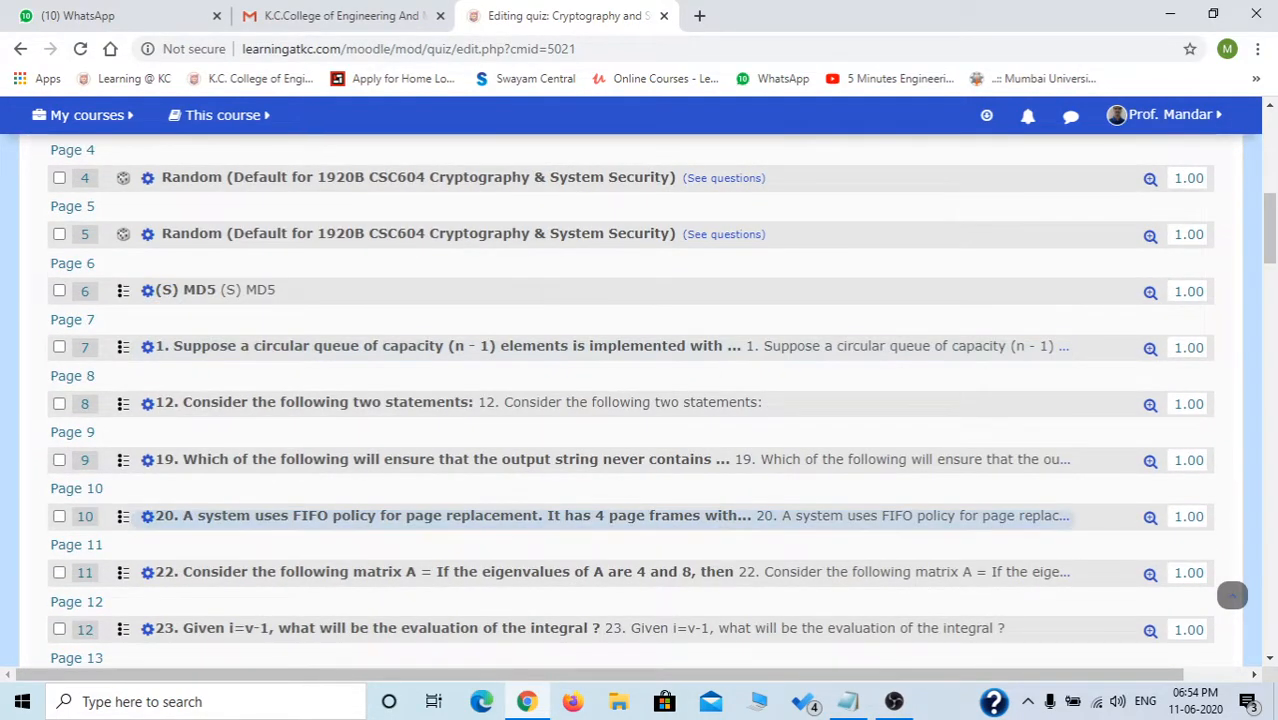
pyautogui.scroll(-6, 1232, 595)
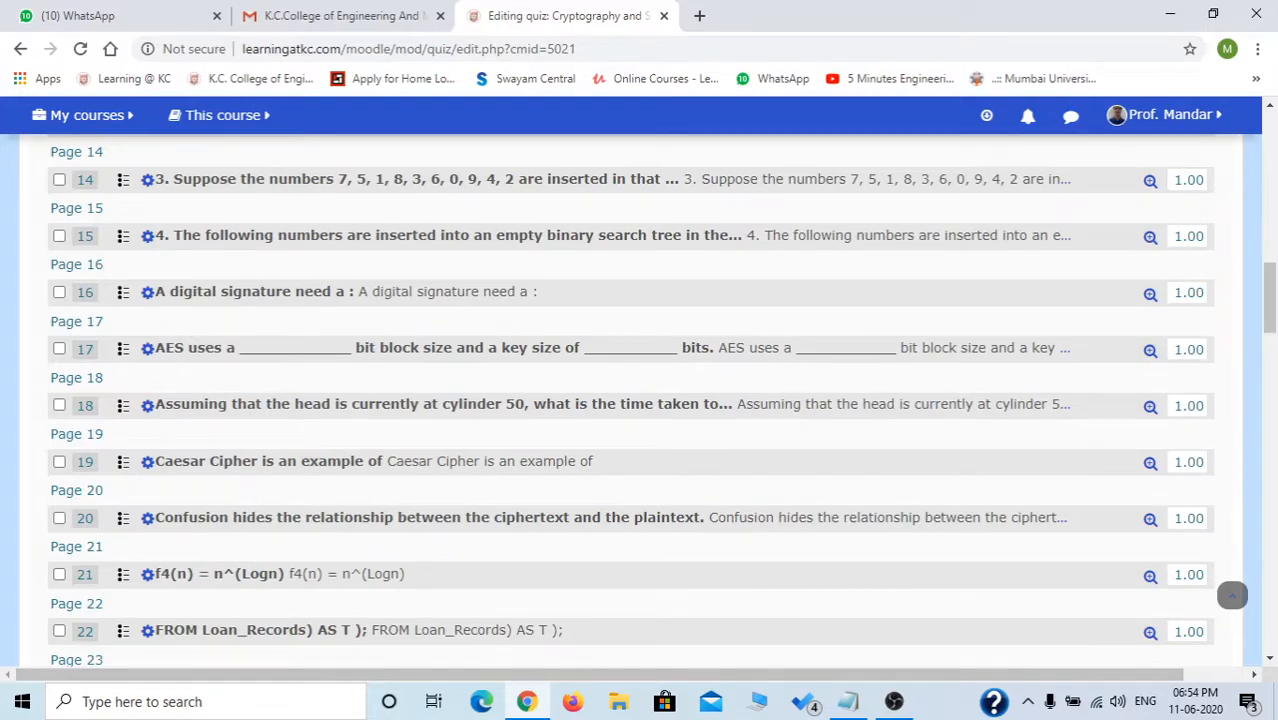
pyautogui.scroll(-7, 1232, 595)
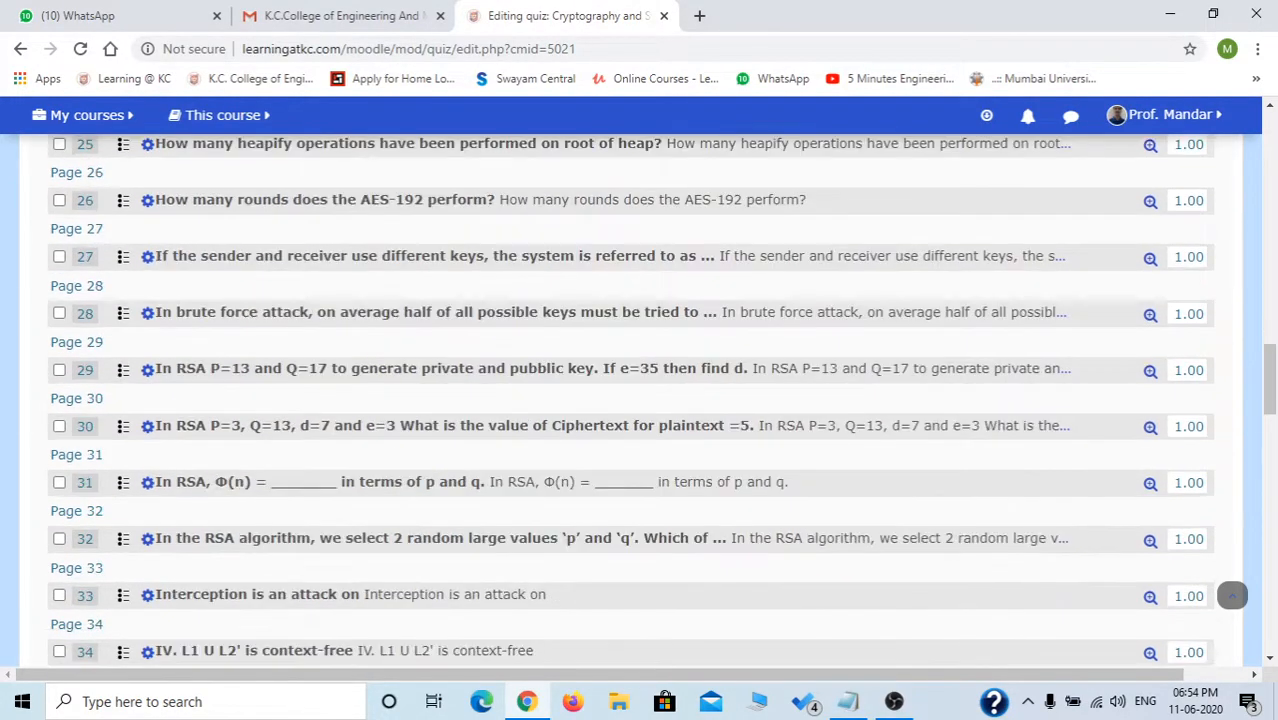
pyautogui.click(59, 482)
pyautogui.scroll(-1, 59, 482)
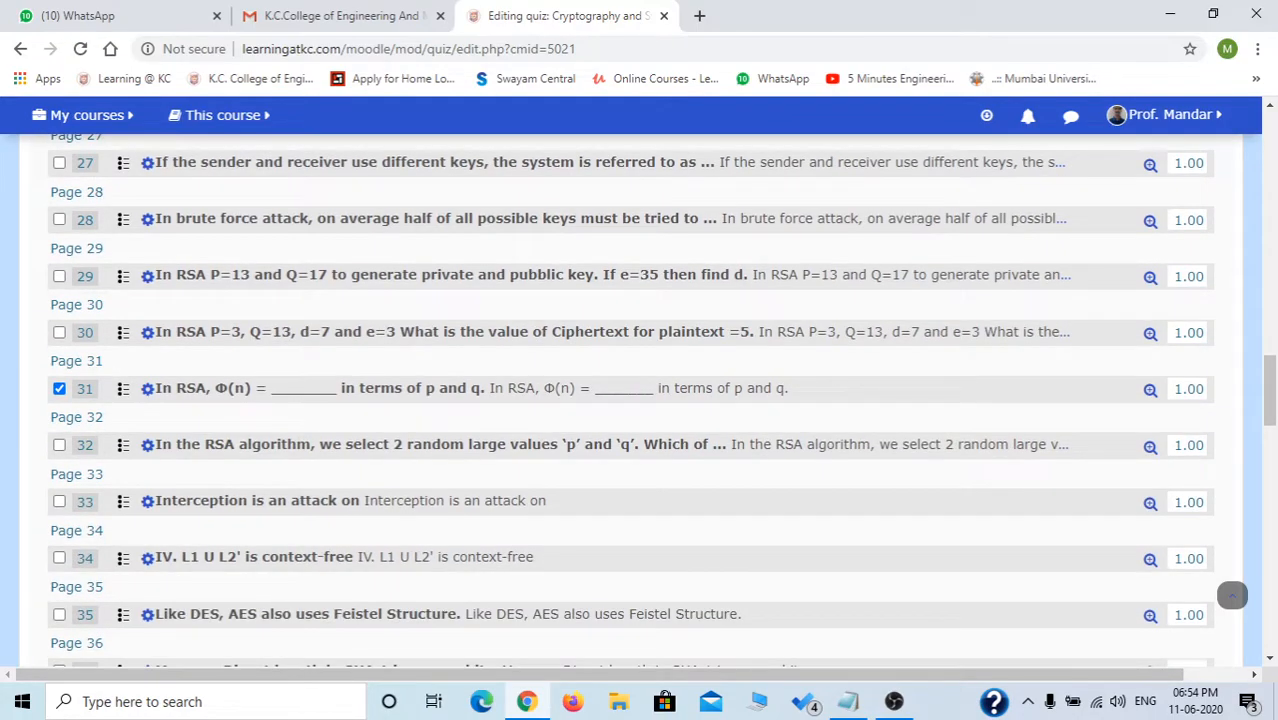
pyautogui.click(59, 444)
pyautogui.click(59, 501)
pyautogui.scroll(-2, 59, 426)
pyautogui.click(59, 426)
pyautogui.click(59, 370)
pyautogui.click(59, 483)
pyautogui.click(59, 540)
pyautogui.click(59, 596)
# Tick questions 39 through 46 for removal.
pyautogui.scroll(-1, 59, 596)
pyautogui.scroll(-1, 59, 522)
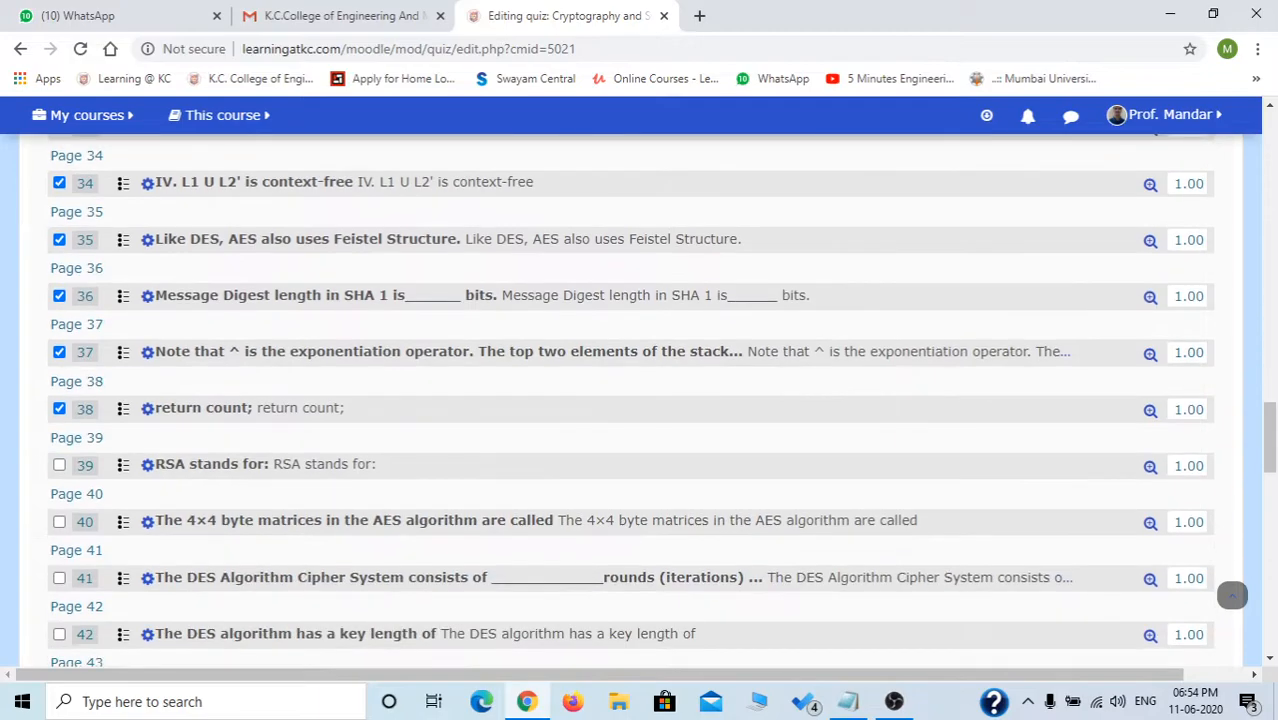
pyautogui.click(59, 521)
pyautogui.click(59, 465)
pyautogui.scroll(-3, 630, 400)
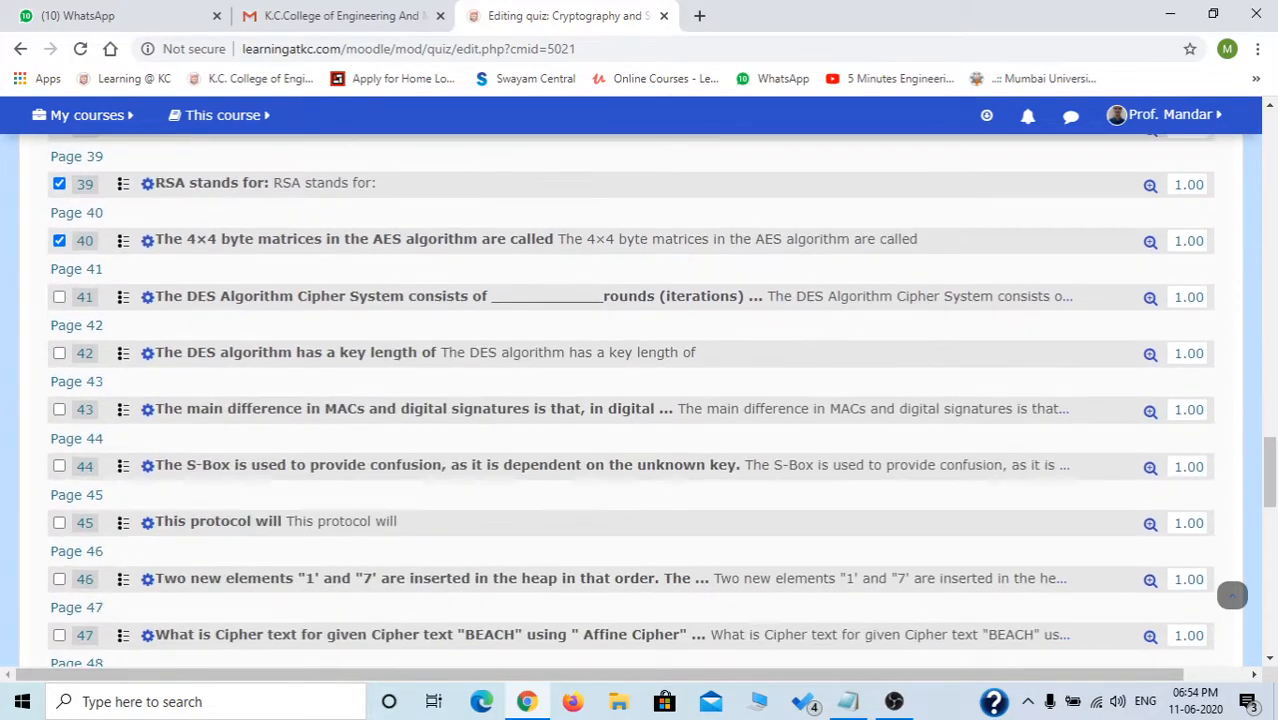
pyautogui.click(59, 353)
pyautogui.click(59, 297)
pyautogui.click(59, 466)
pyautogui.click(59, 409)
pyautogui.click(59, 579)
pyautogui.click(59, 523)
# Tick the remaining questions 47 through 55, then return to the top of the list.
pyautogui.scroll(-3, 59, 523)
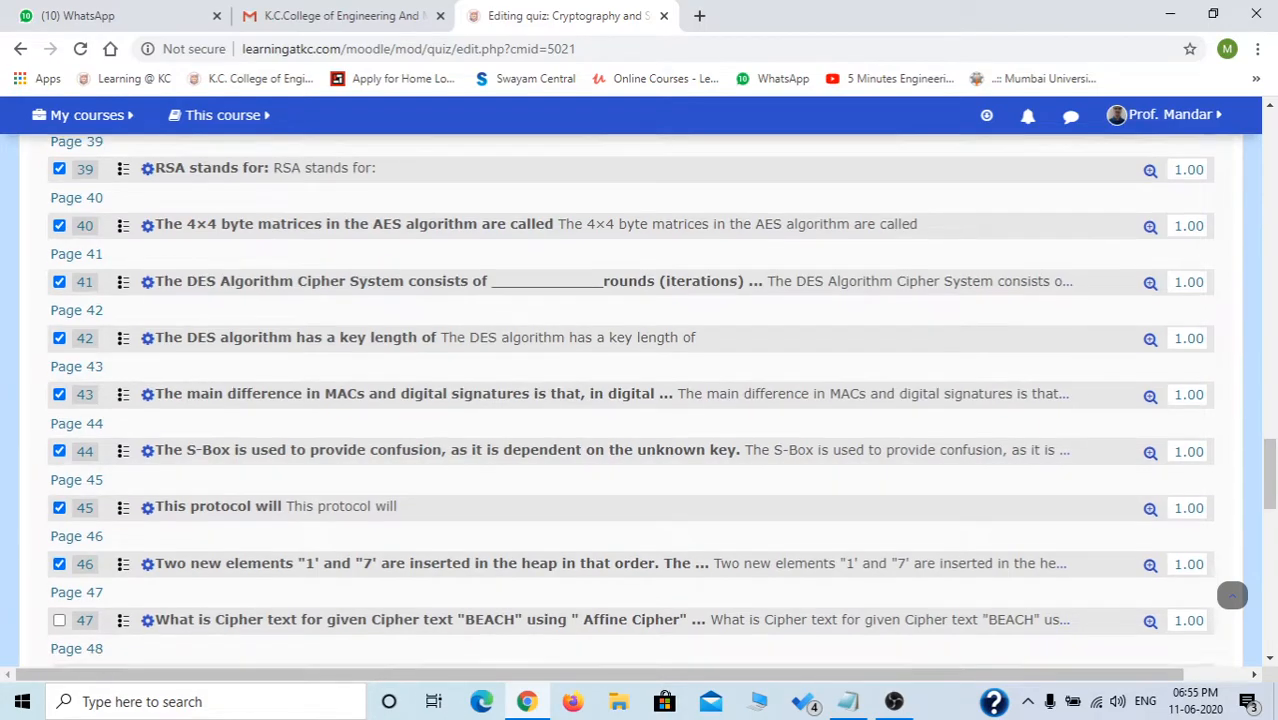
pyautogui.click(59, 410)
pyautogui.click(59, 353)
pyautogui.click(59, 522)
pyautogui.click(59, 466)
pyautogui.scroll(-2, 59, 466)
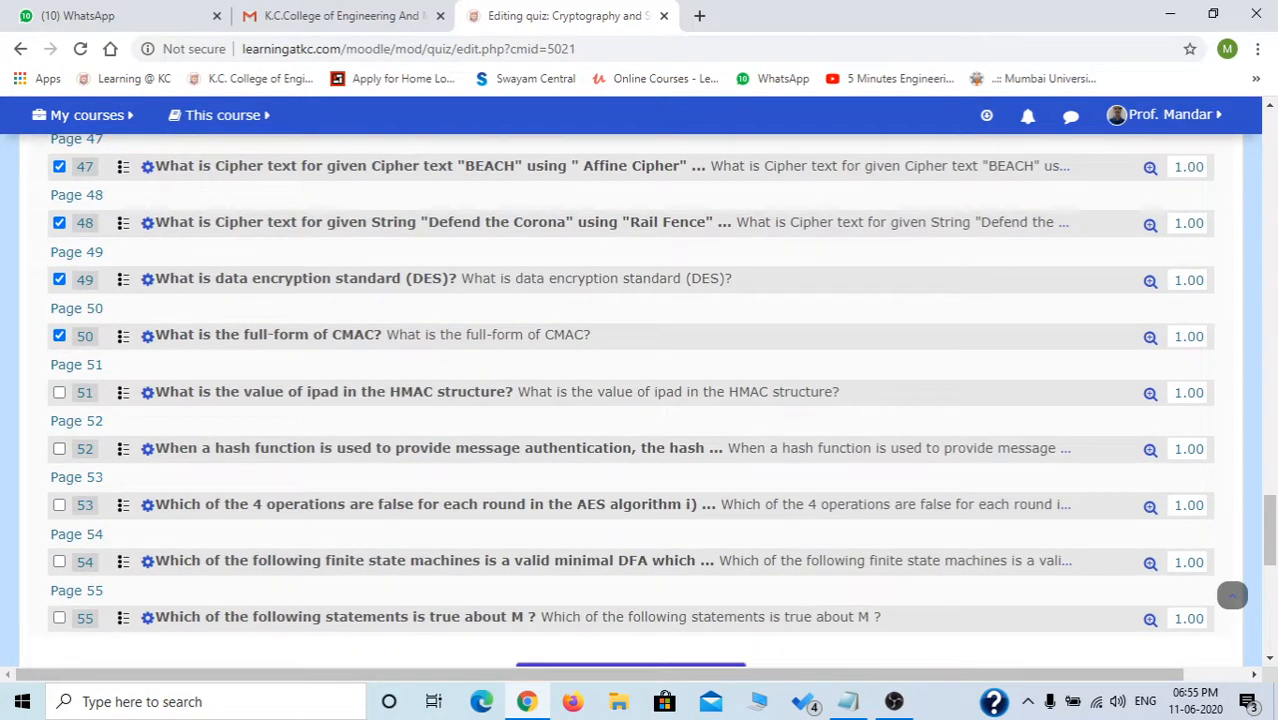
pyautogui.click(59, 561)
pyautogui.click(59, 618)
pyautogui.click(59, 505)
pyautogui.click(59, 449)
pyautogui.click(59, 393)
pyautogui.scroll(-1, 300, 562)
pyautogui.scroll(-3, 1232, 595)
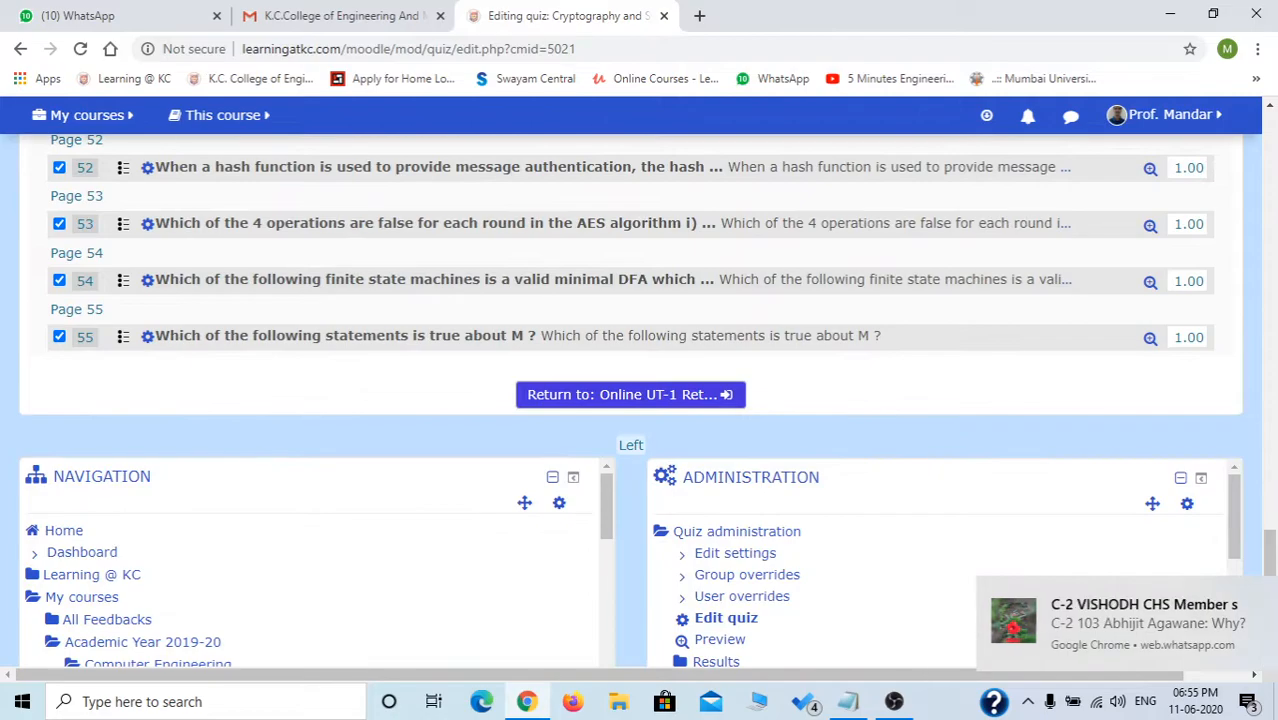
pyautogui.scroll(3, 1232, 595)
pyautogui.scroll(11, 1232, 595)
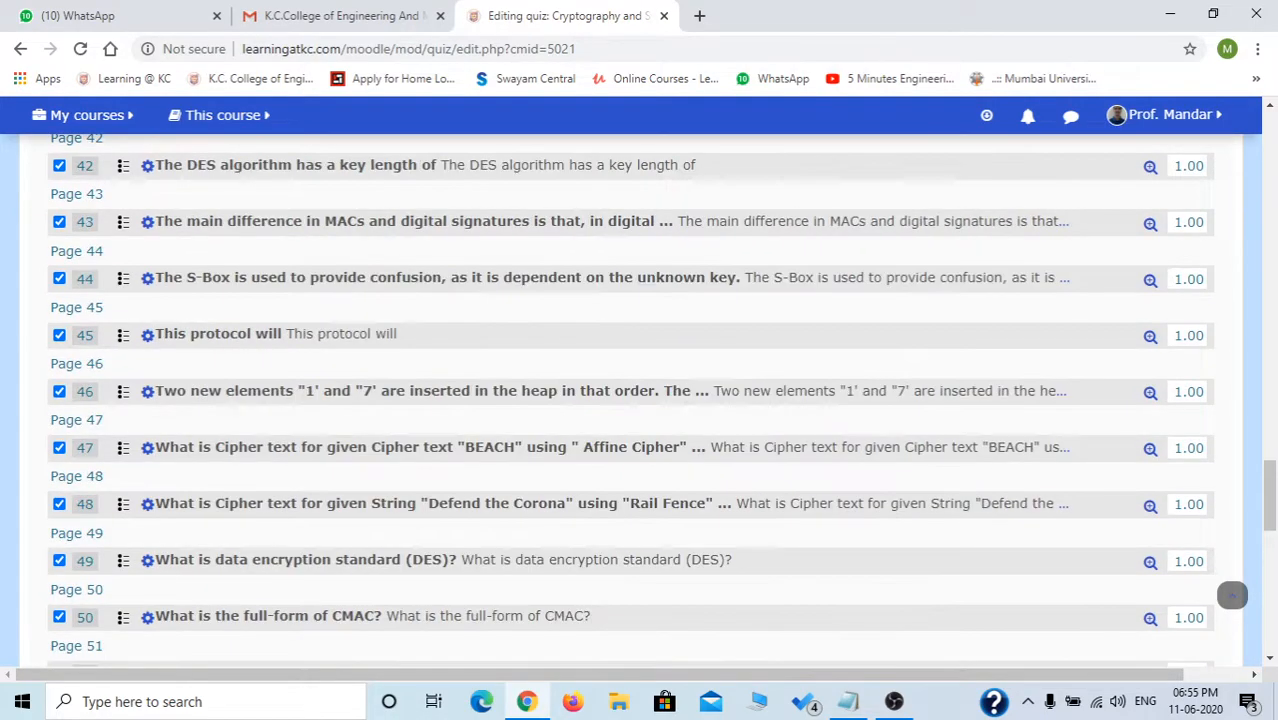
pyautogui.scroll(3, 1232, 595)
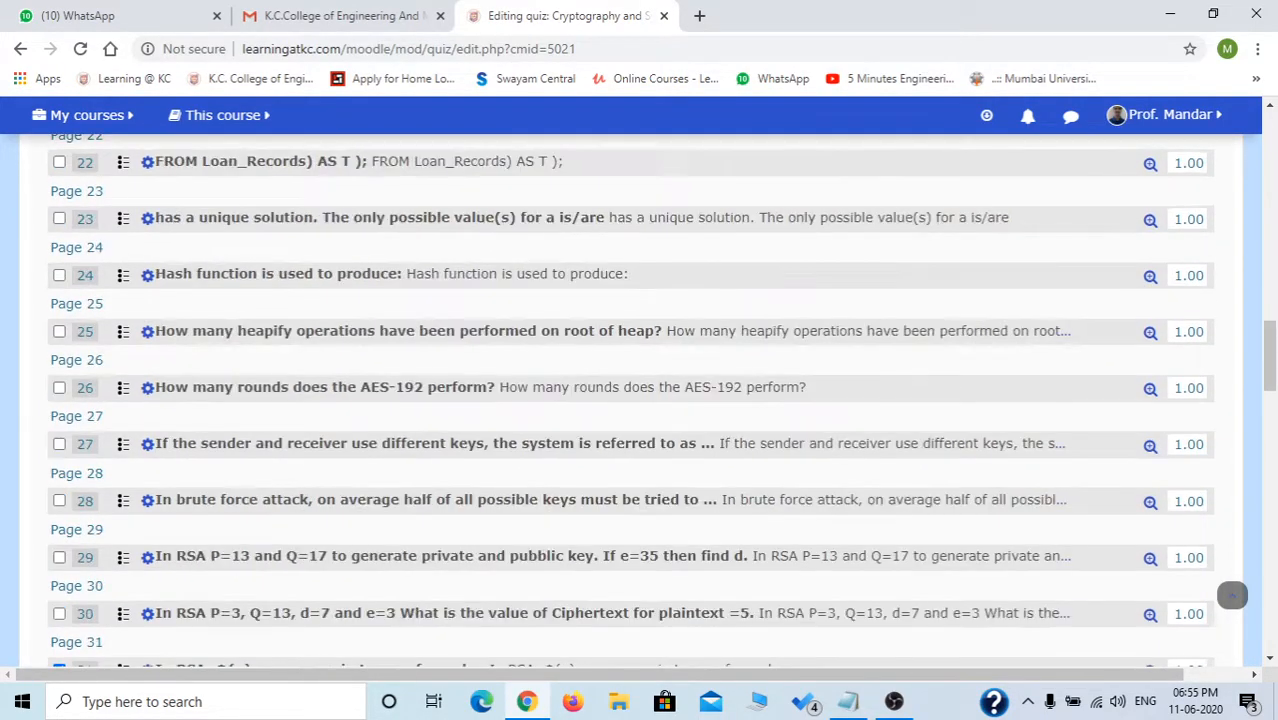
pyautogui.scroll(9, 1232, 595)
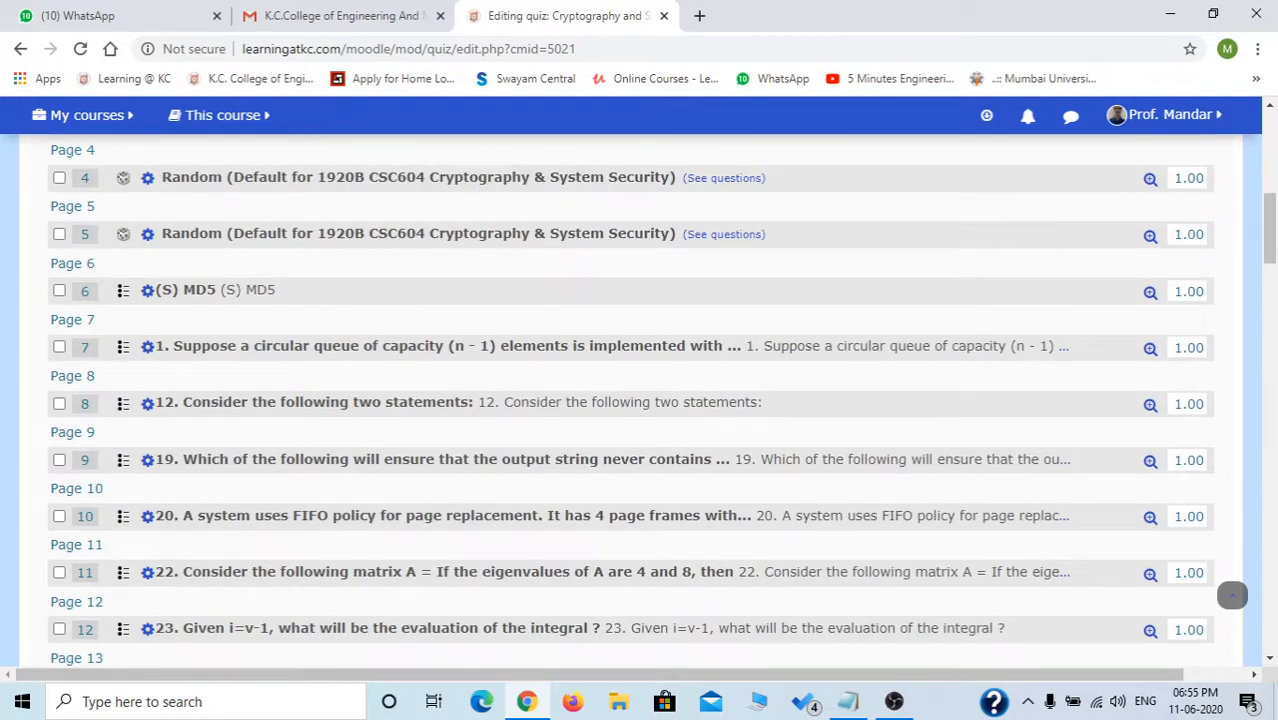
pyautogui.scroll(10, 1232, 595)
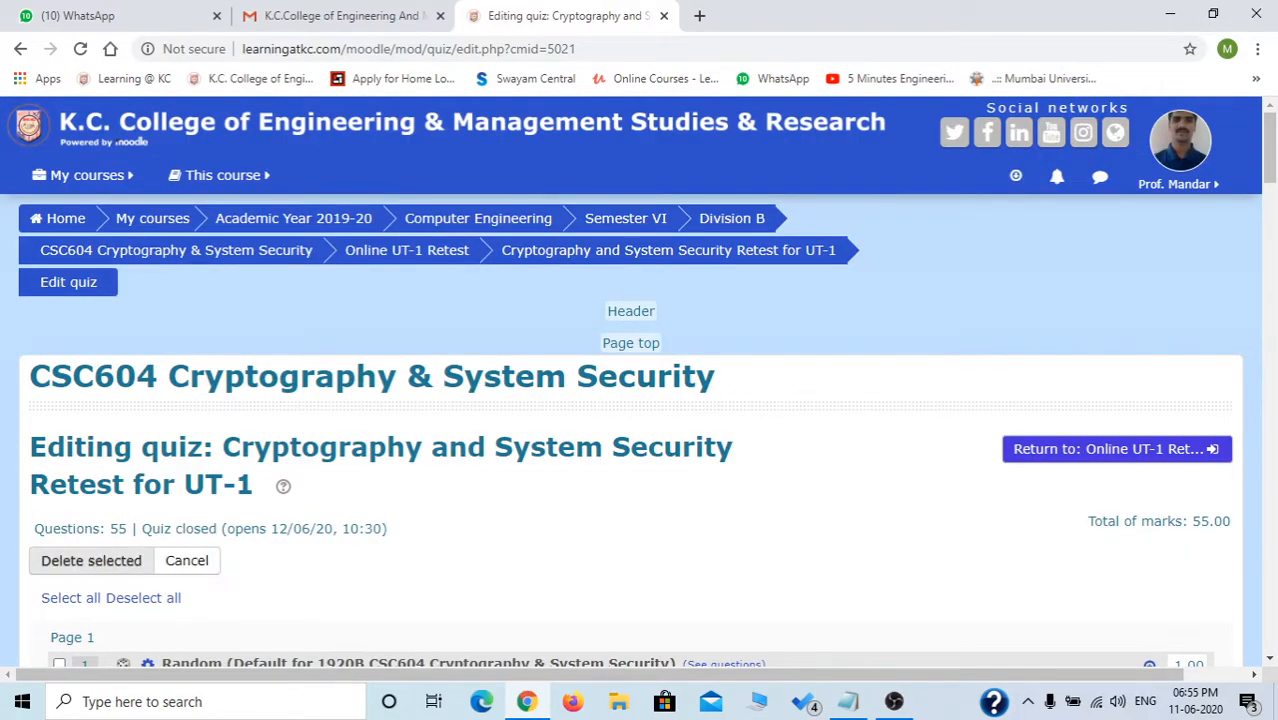
pyautogui.click(91, 561)
pyautogui.click(587, 491)
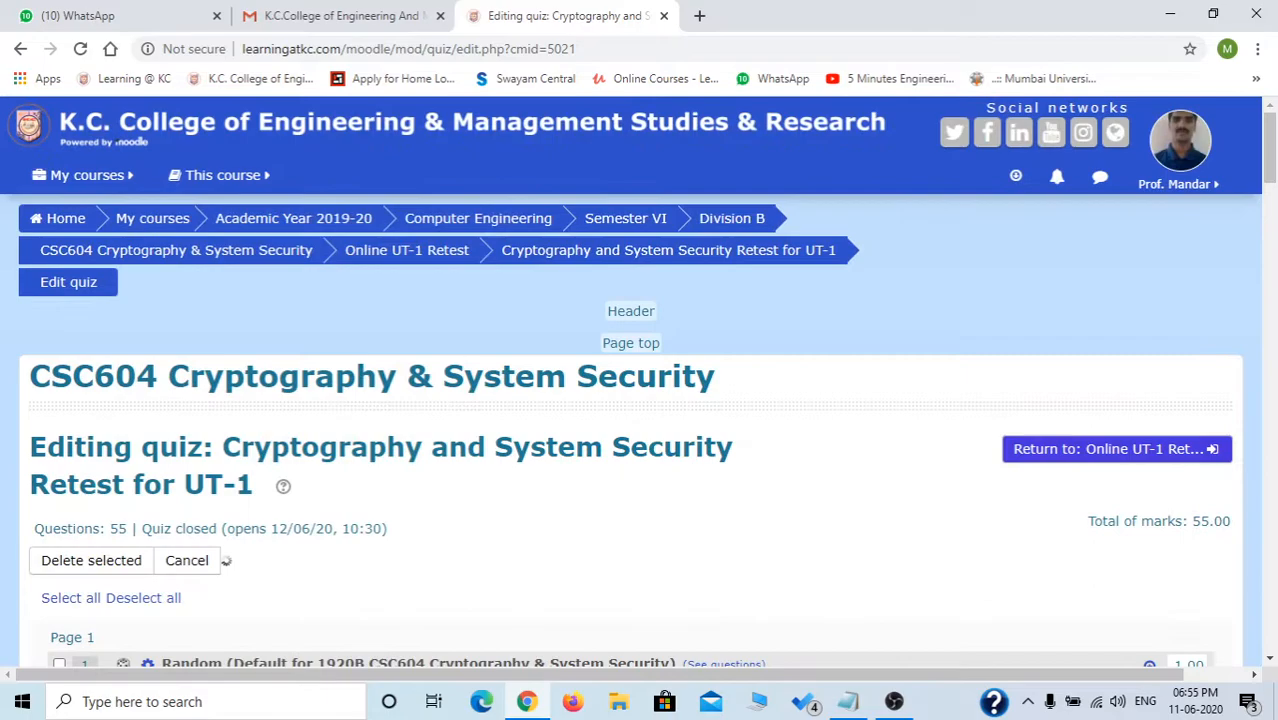
pyautogui.scroll(-2, 587, 491)
pyautogui.scroll(-5, 640, 400)
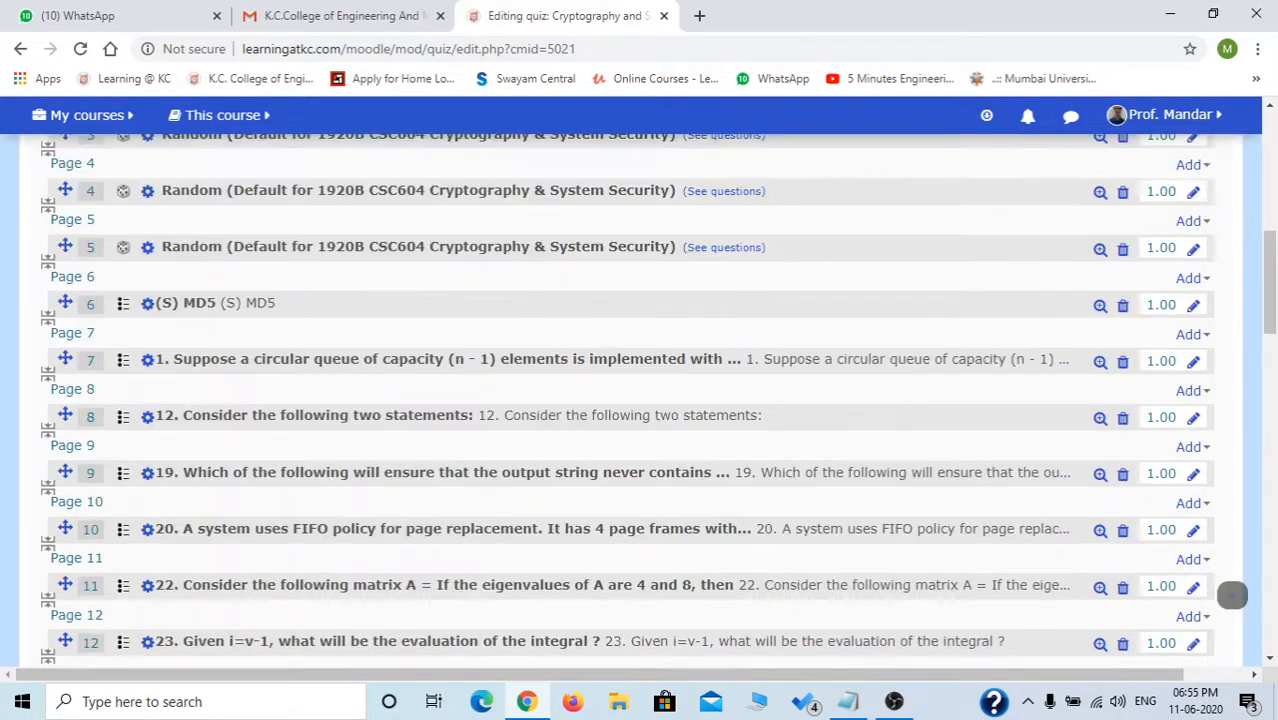
pyautogui.scroll(-5, 600, 529)
pyautogui.scroll(-9, 600, 529)
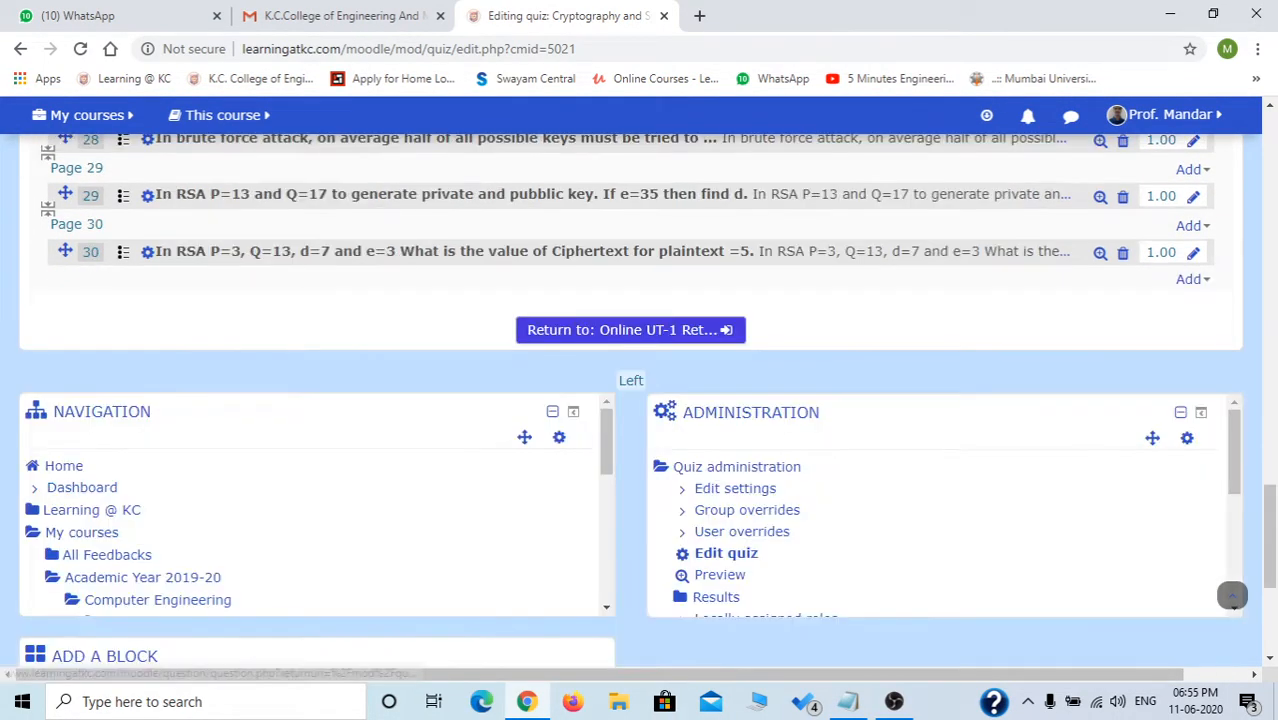
pyautogui.scroll(3, 600, 529)
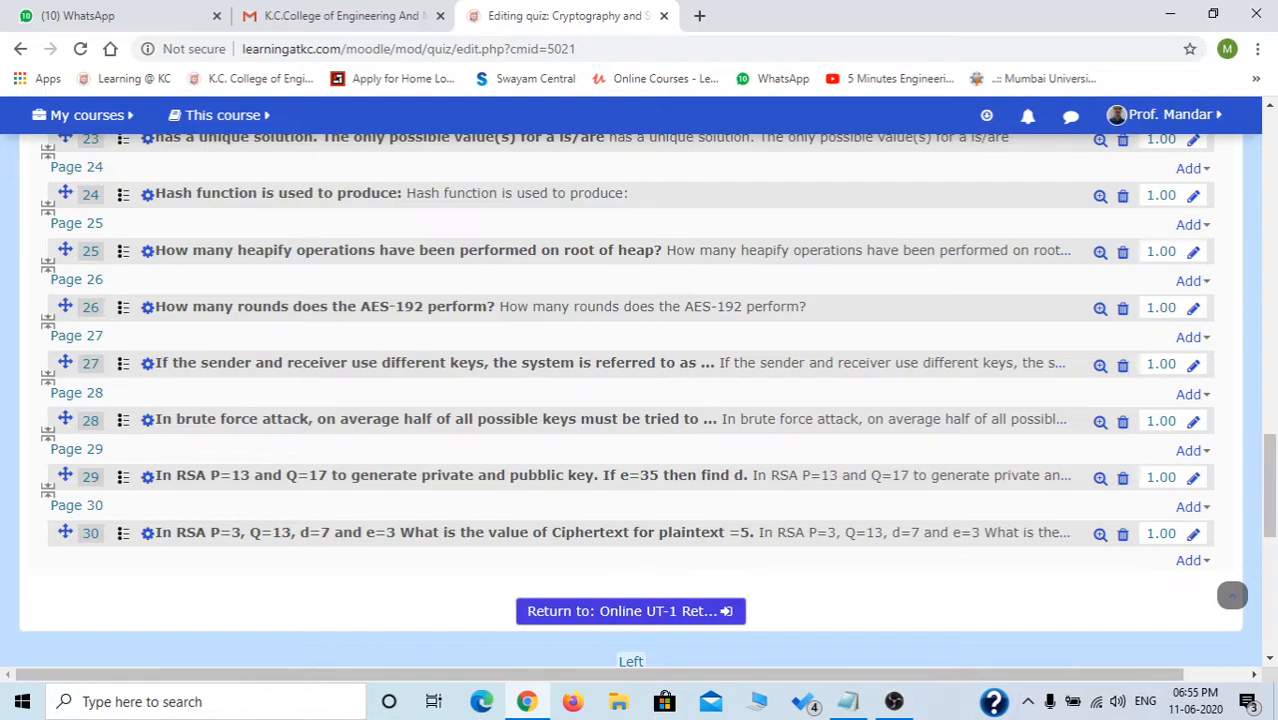
pyautogui.scroll(15, 600, 529)
pyautogui.scroll(3, 630, 400)
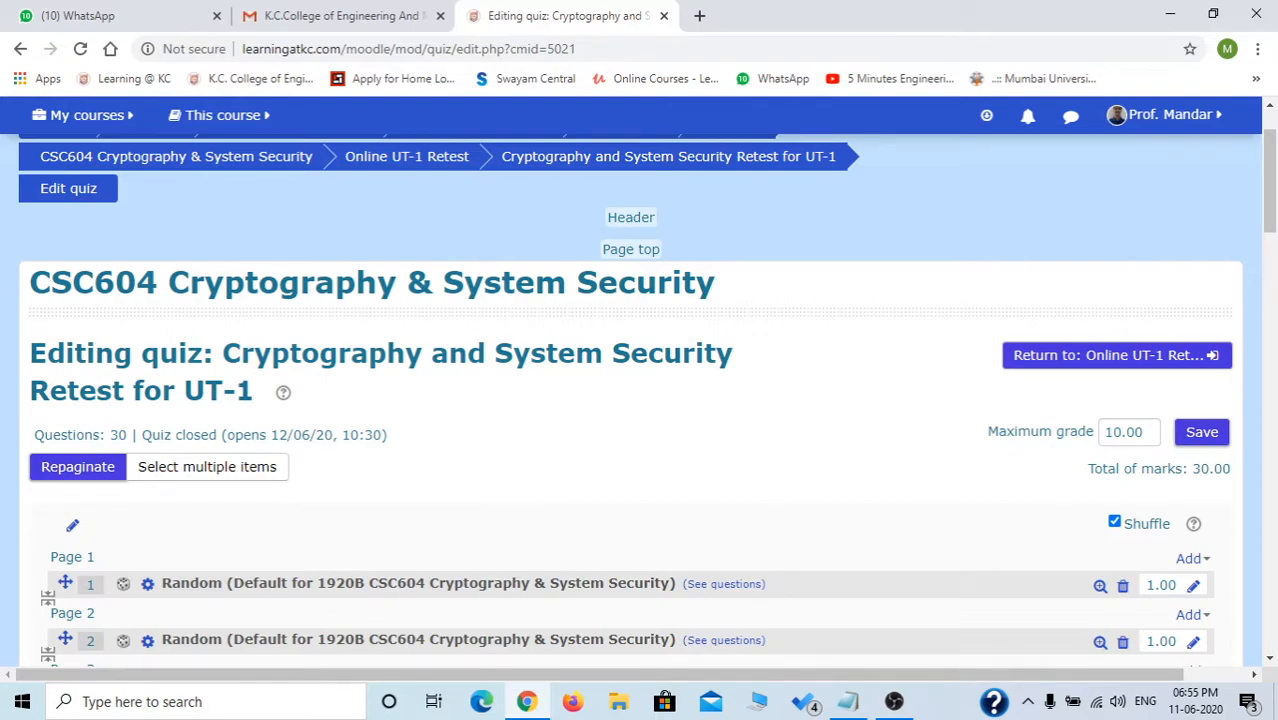
pyautogui.scroll(-5, 630, 400)
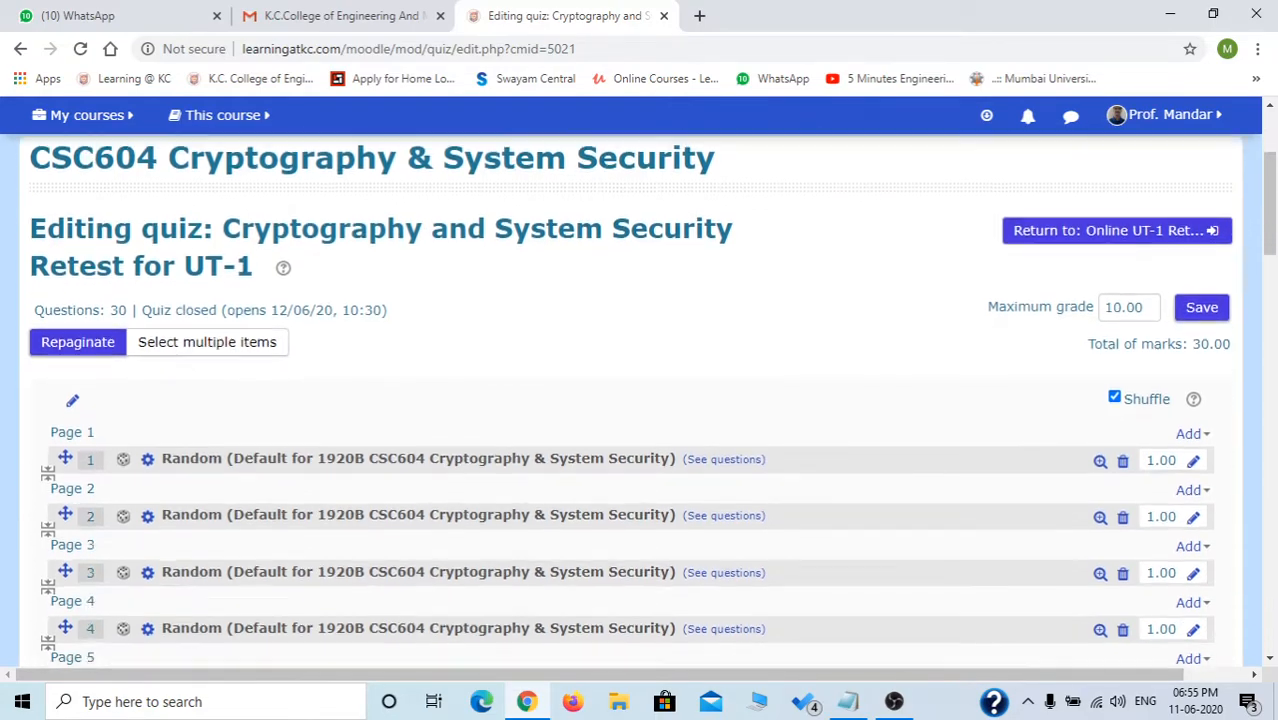
pyautogui.scroll(-10, 630, 400)
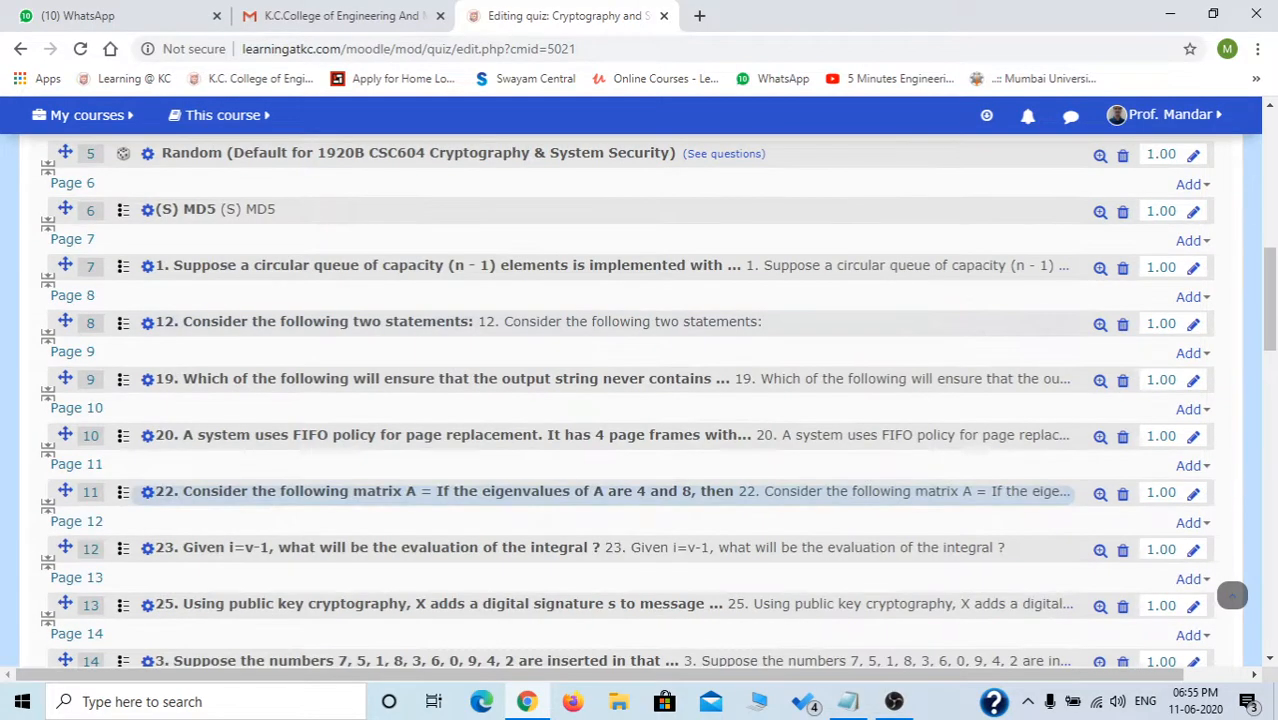
pyautogui.scroll(-5, 1232, 595)
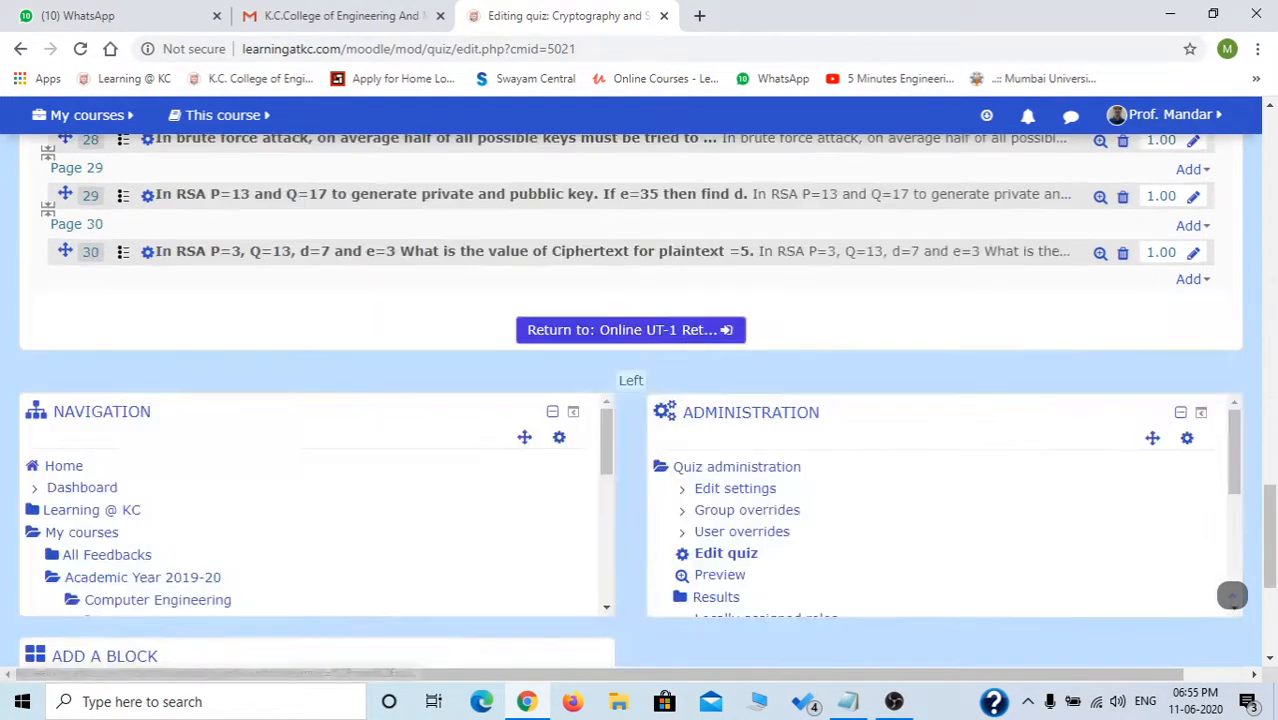
pyautogui.scroll(1, 1232, 595)
pyautogui.scroll(2, 1232, 595)
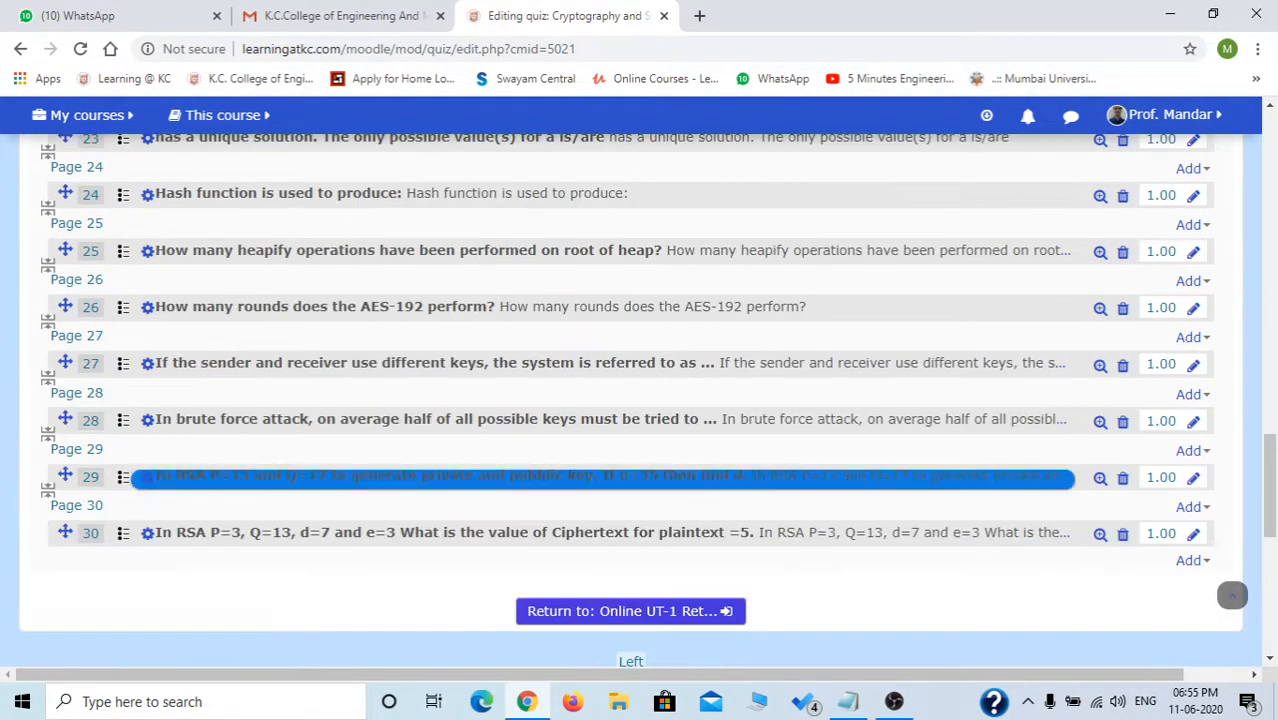
pyautogui.scroll(1, 1232, 595)
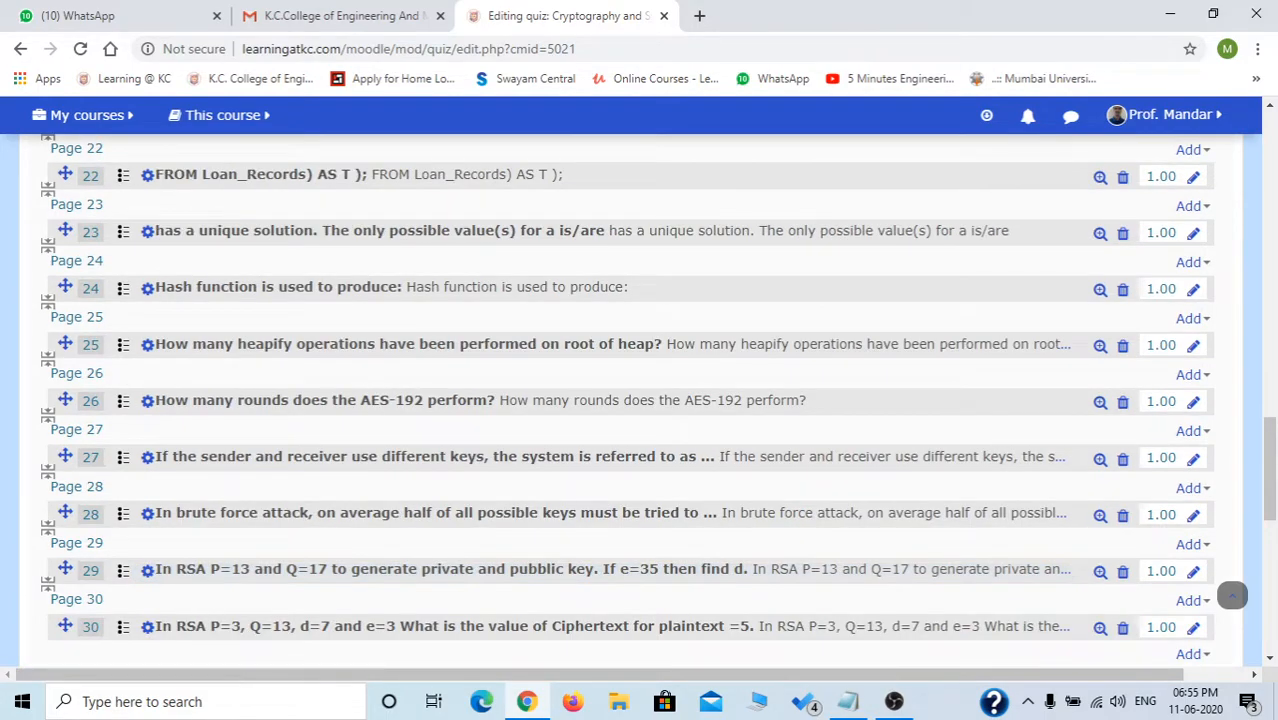
pyautogui.scroll(3, 1232, 595)
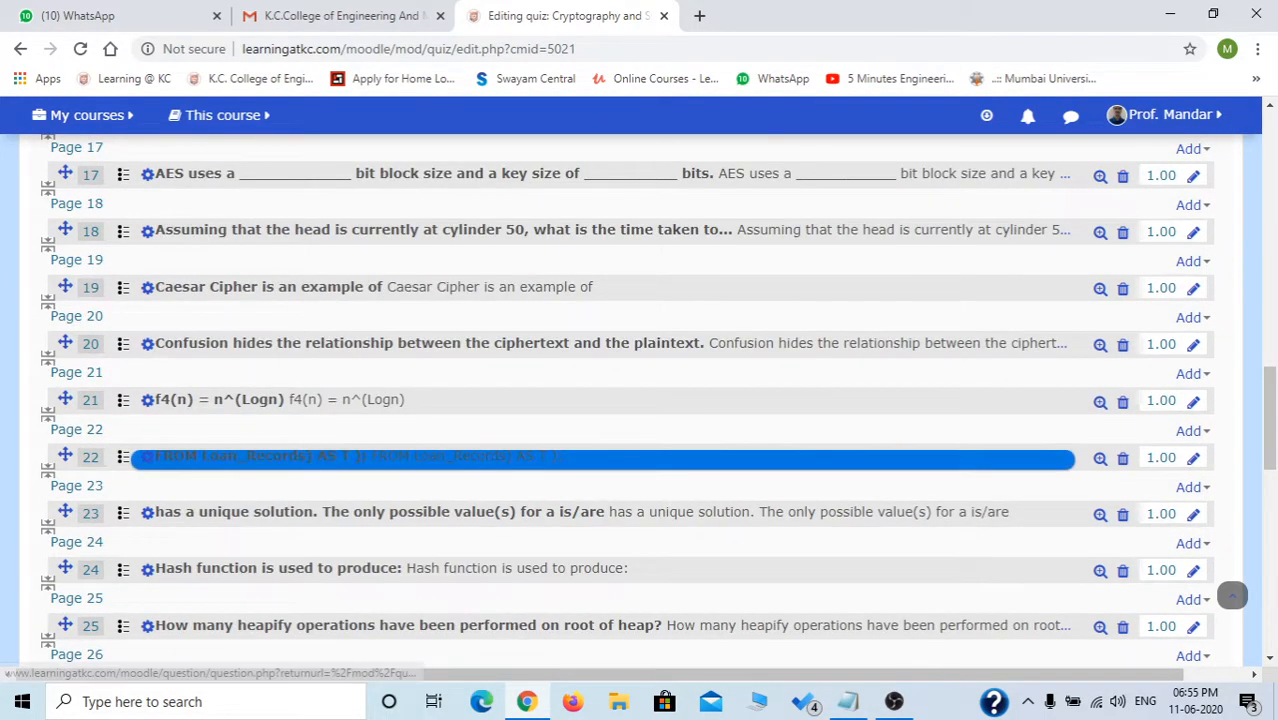
pyautogui.click(460, 458)
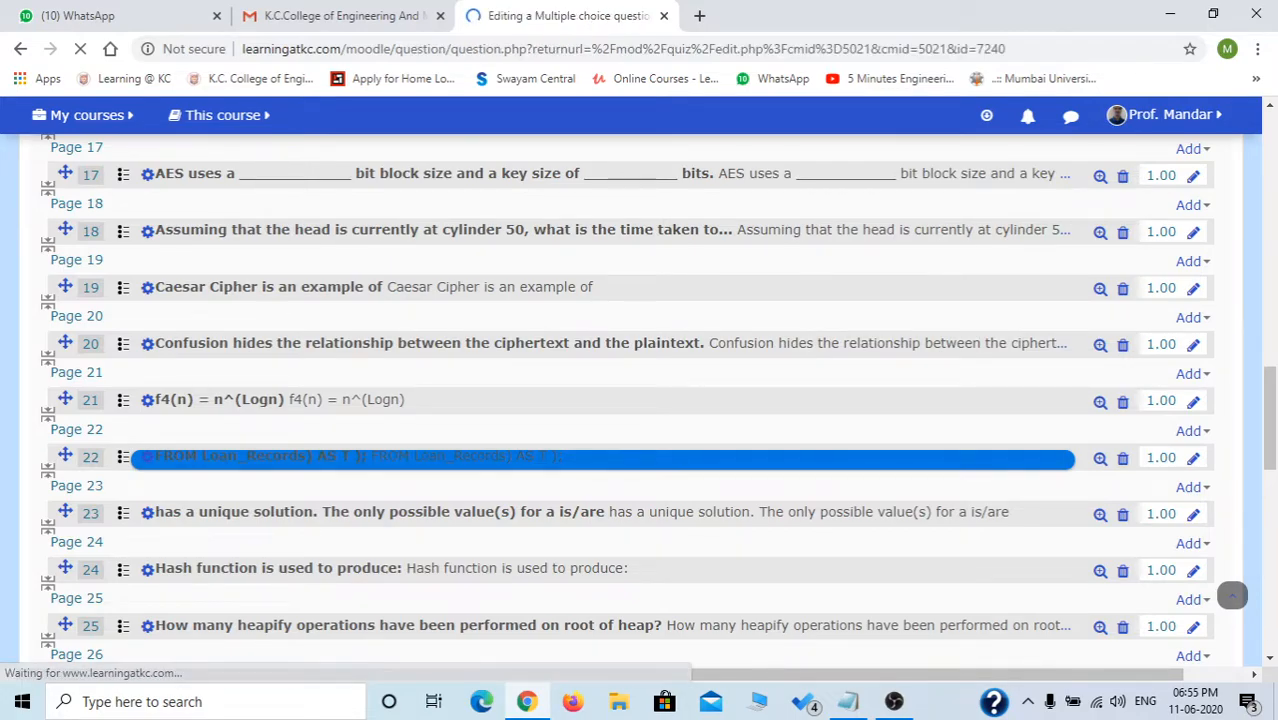
pyautogui.scroll(-3, 1232, 608)
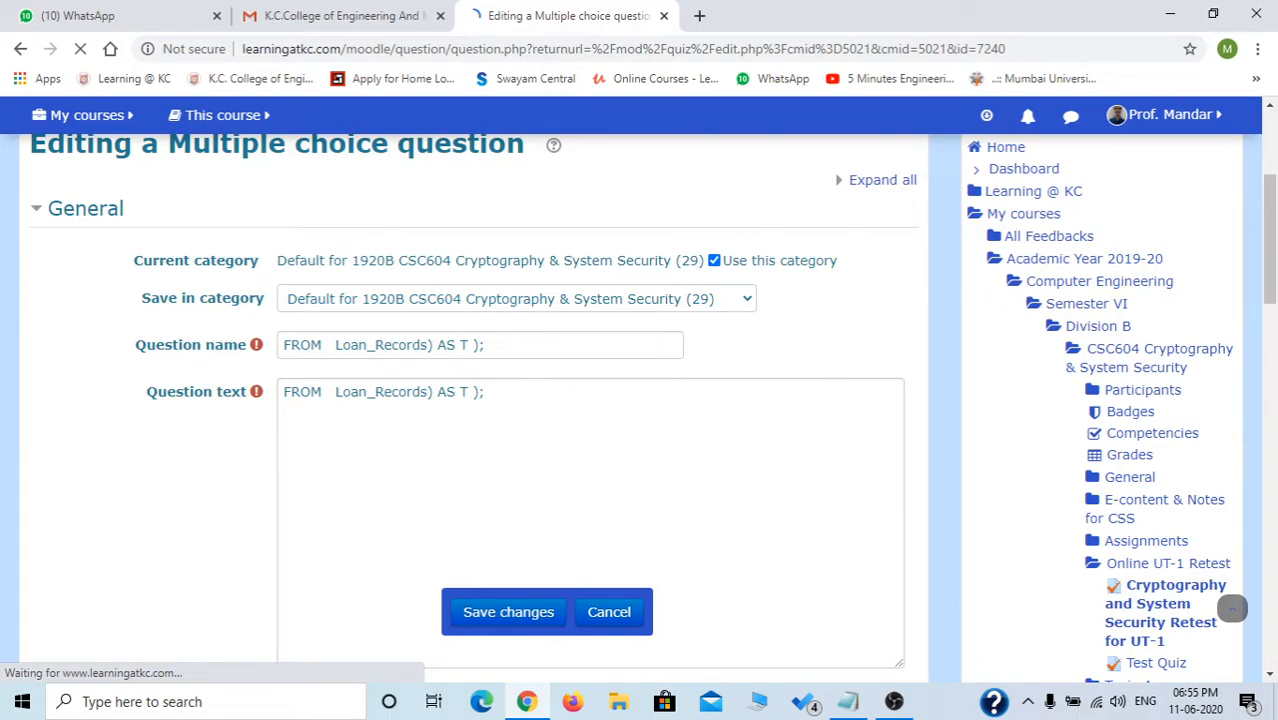
pyautogui.scroll(-10, 1232, 608)
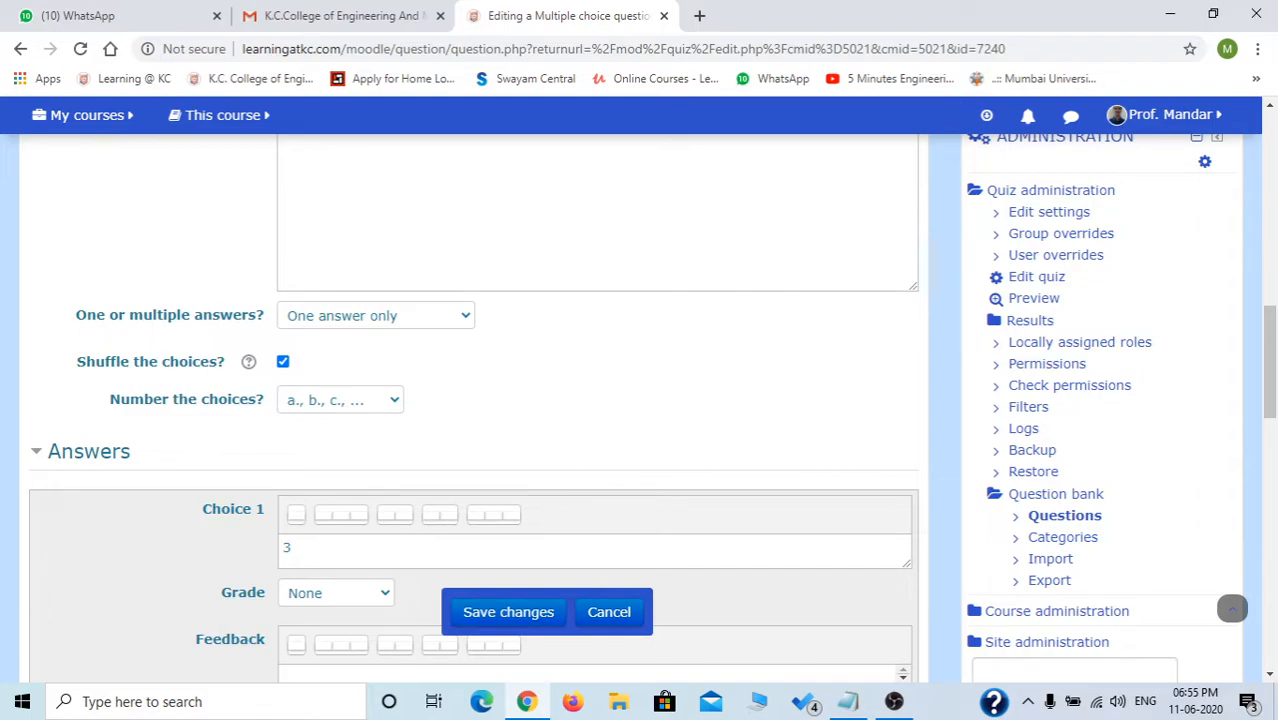
pyautogui.scroll(3, 1232, 608)
pyautogui.hotkey('alt', 'Left')
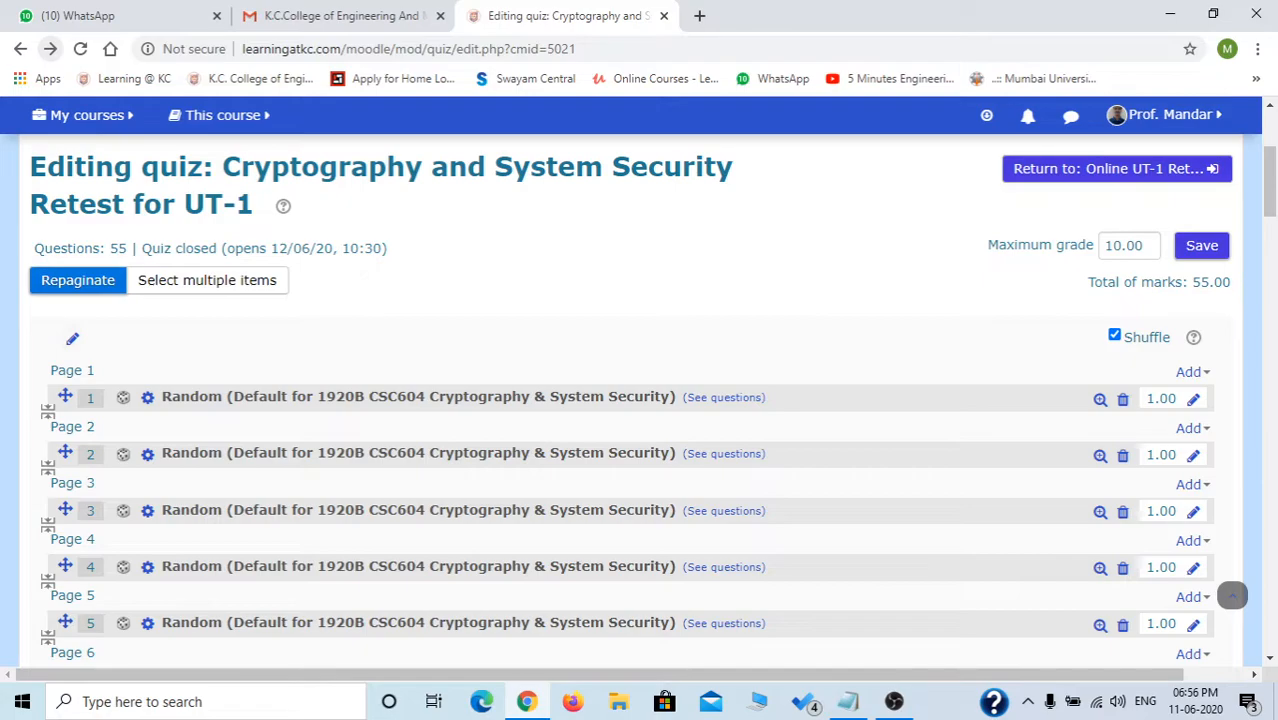
# In multi-select mode, tick questions 7 through 12, leaving question 5 unmarked.
pyautogui.click(207, 281)
pyautogui.scroll(-2, 450, 537)
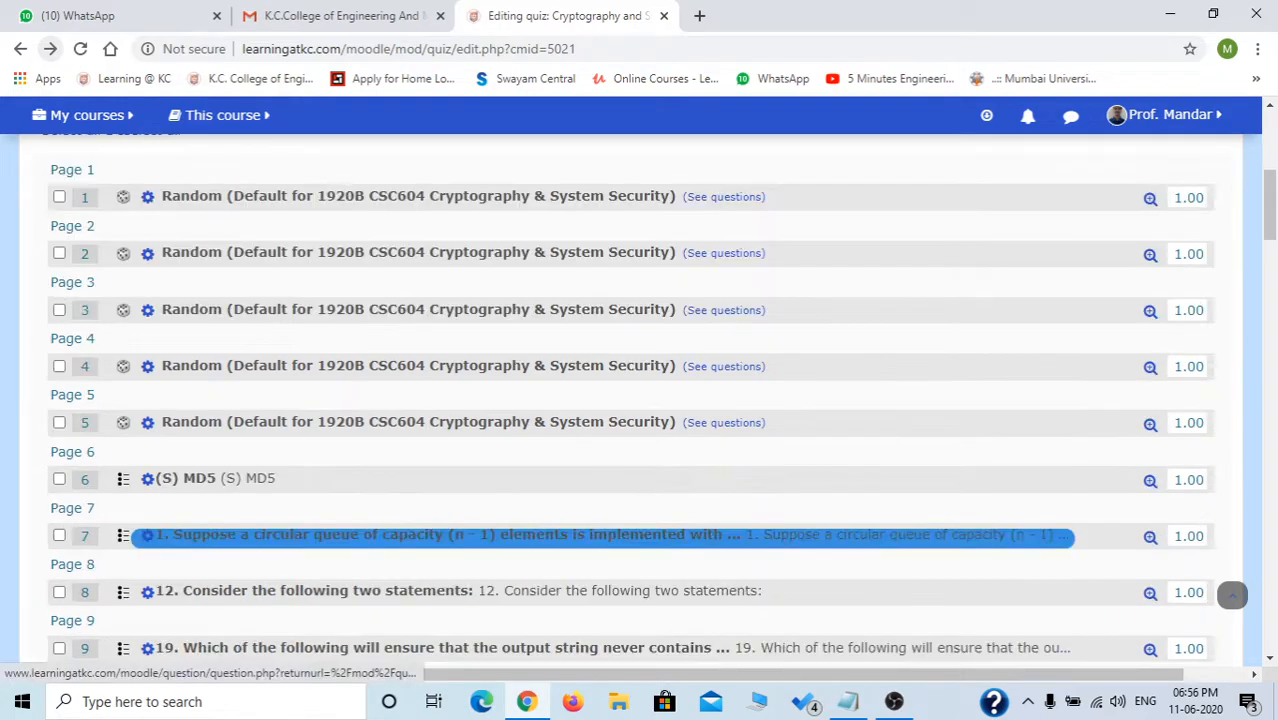
pyautogui.click(59, 423)
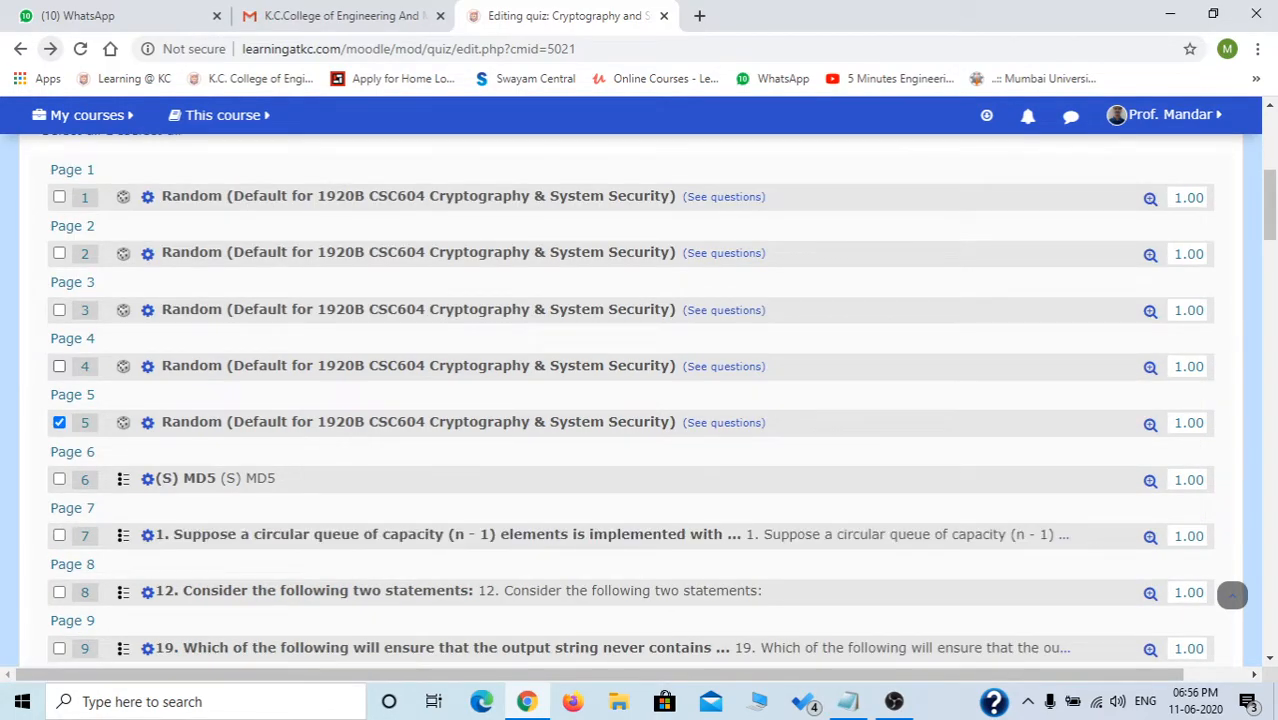
pyautogui.click(59, 366)
pyautogui.scroll(-3, 1232, 595)
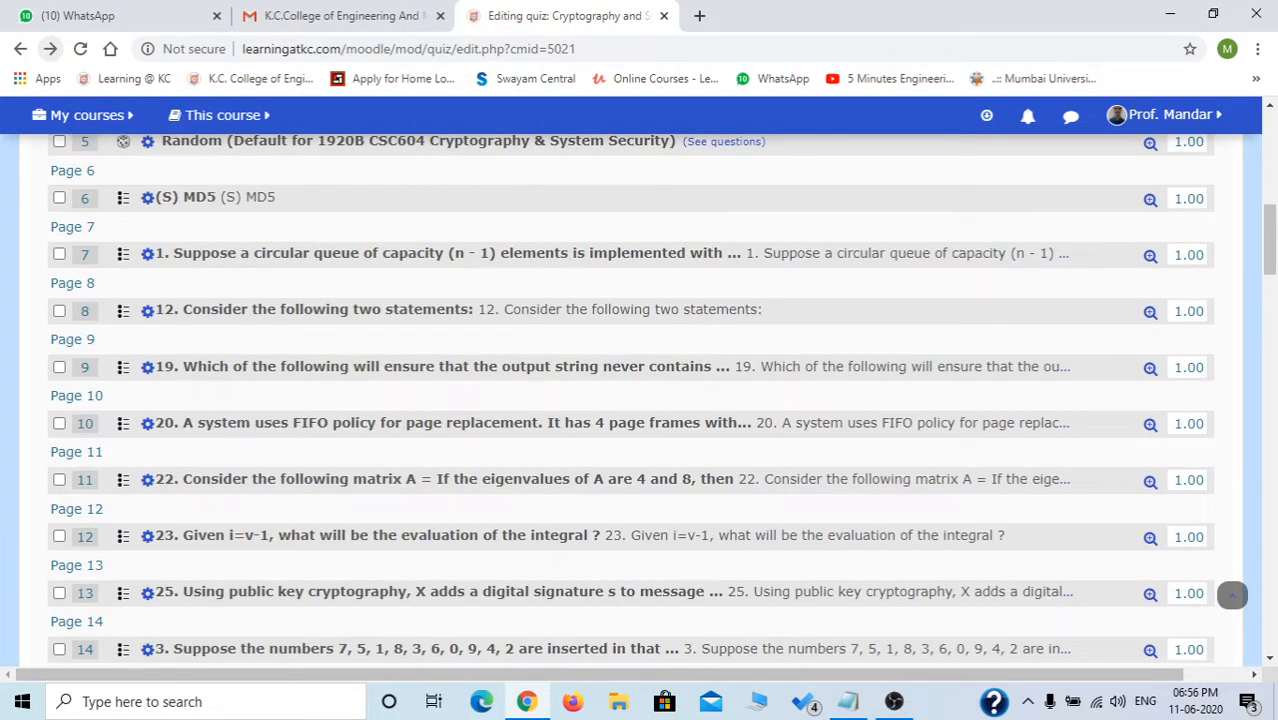
pyautogui.click(59, 254)
pyautogui.click(59, 311)
pyautogui.click(59, 367)
pyautogui.click(59, 423)
pyautogui.click(59, 480)
pyautogui.click(59, 536)
pyautogui.scroll(-2, 59, 536)
# Tick questions 13 through 16 and request deletion of all marked questions.
pyautogui.click(59, 405)
pyautogui.click(59, 462)
pyautogui.scroll(-1, 59, 462)
pyautogui.click(59, 424)
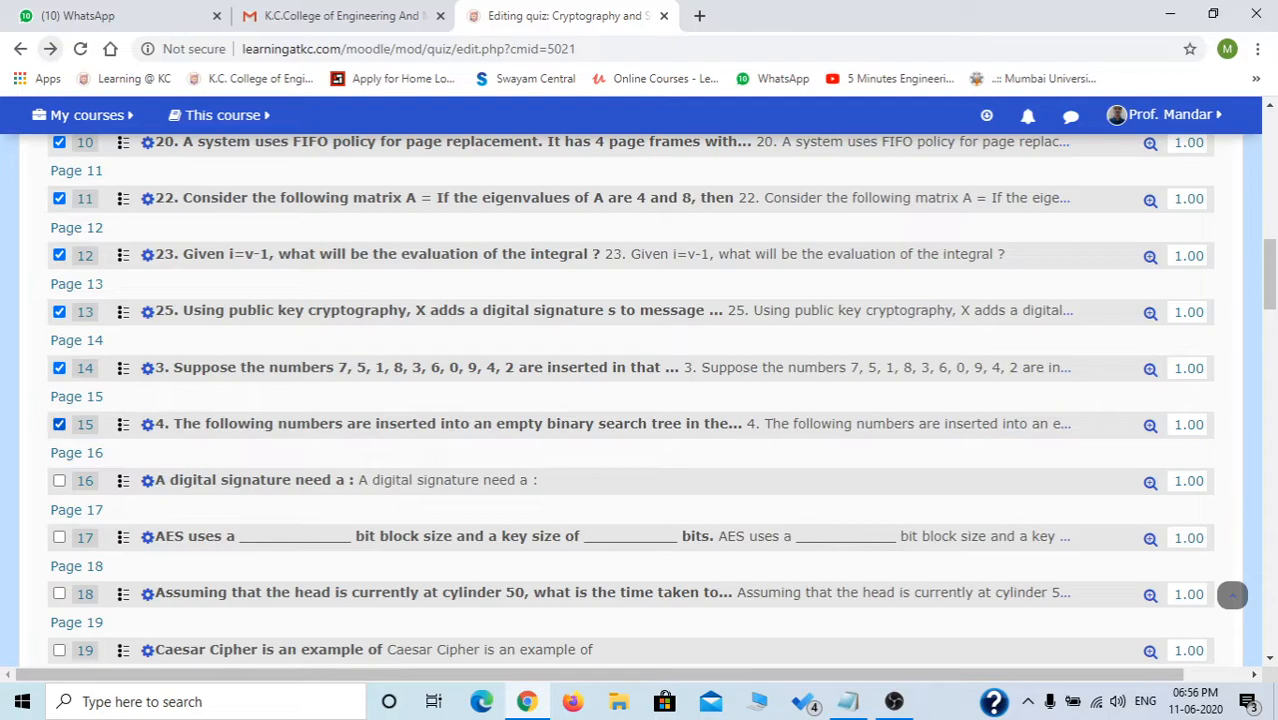
pyautogui.click(59, 480)
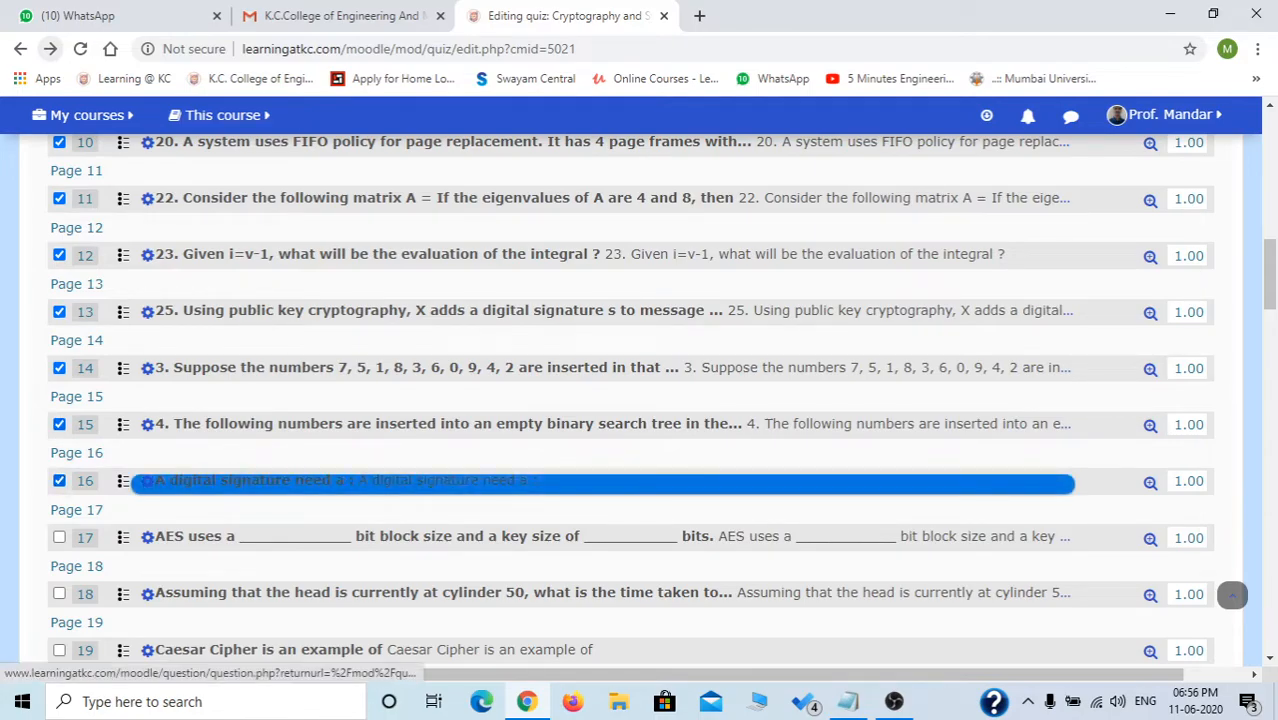
pyautogui.scroll(5, 180, 481)
pyautogui.scroll(3, 630, 400)
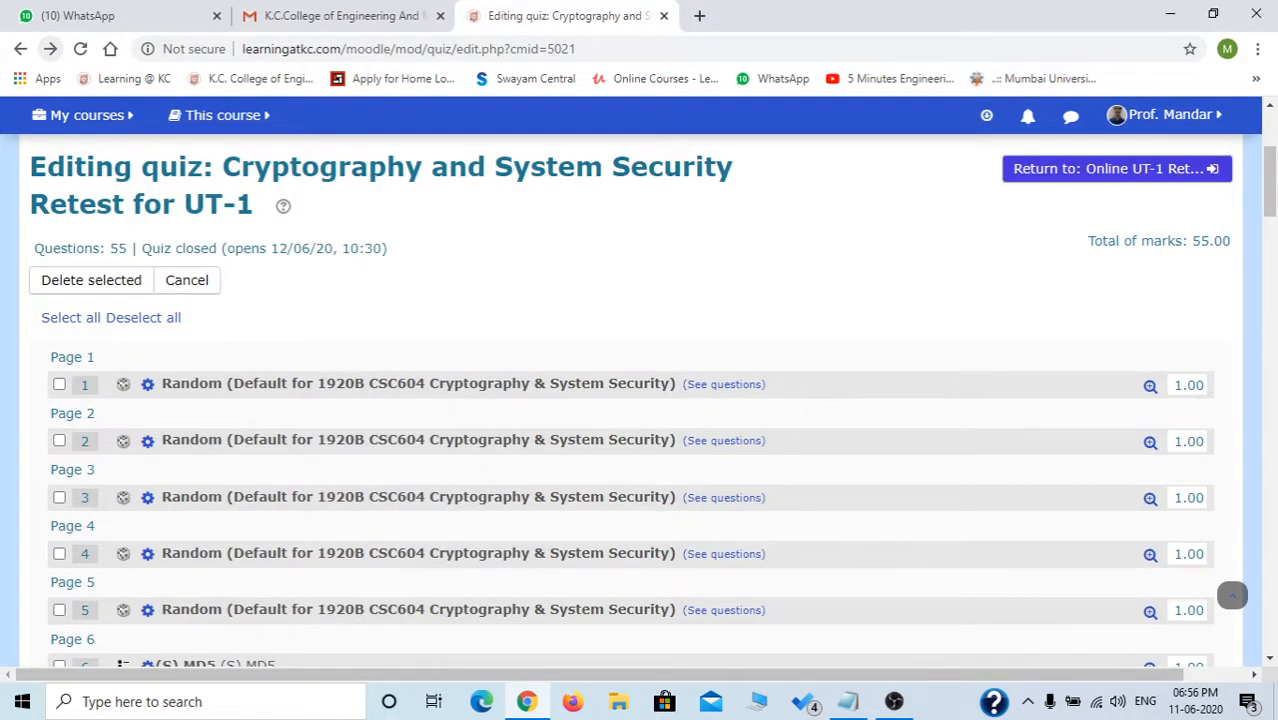
pyautogui.click(91, 280)
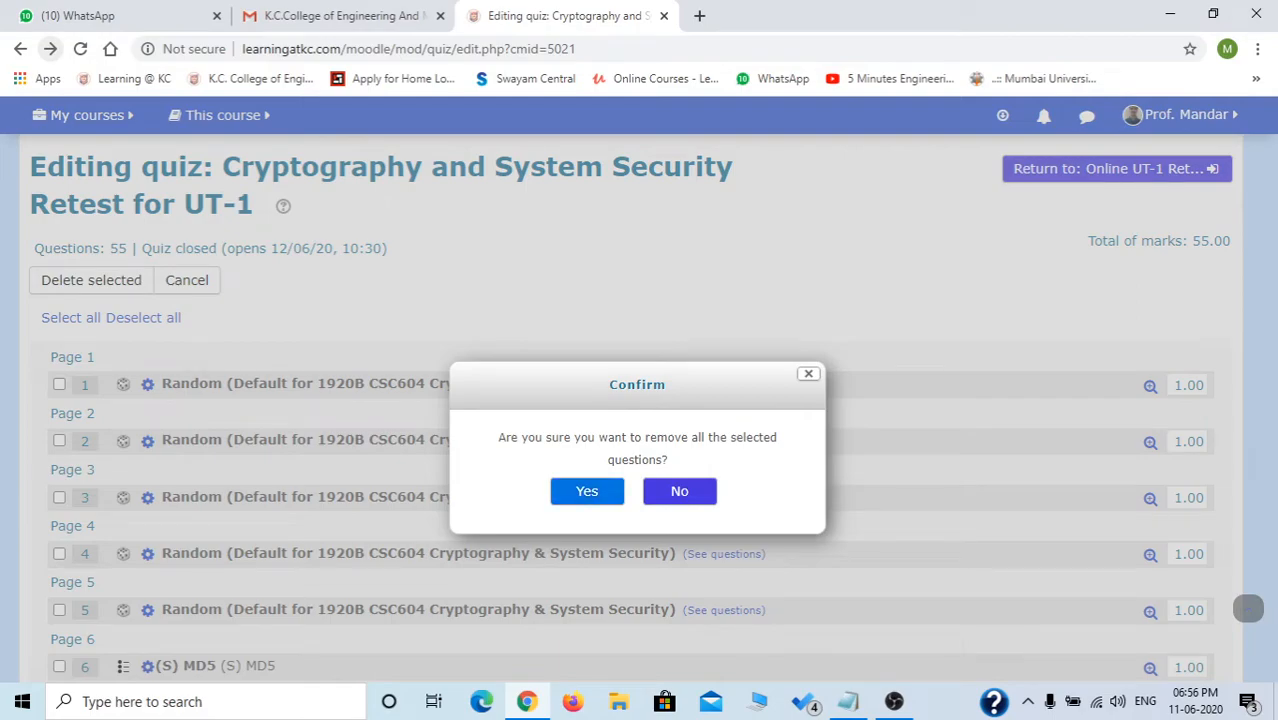
# Confirm the removal, leaving 20 questions worth 20.00 marks, and save the 10.00 maximum grade.
pyautogui.press('Return')
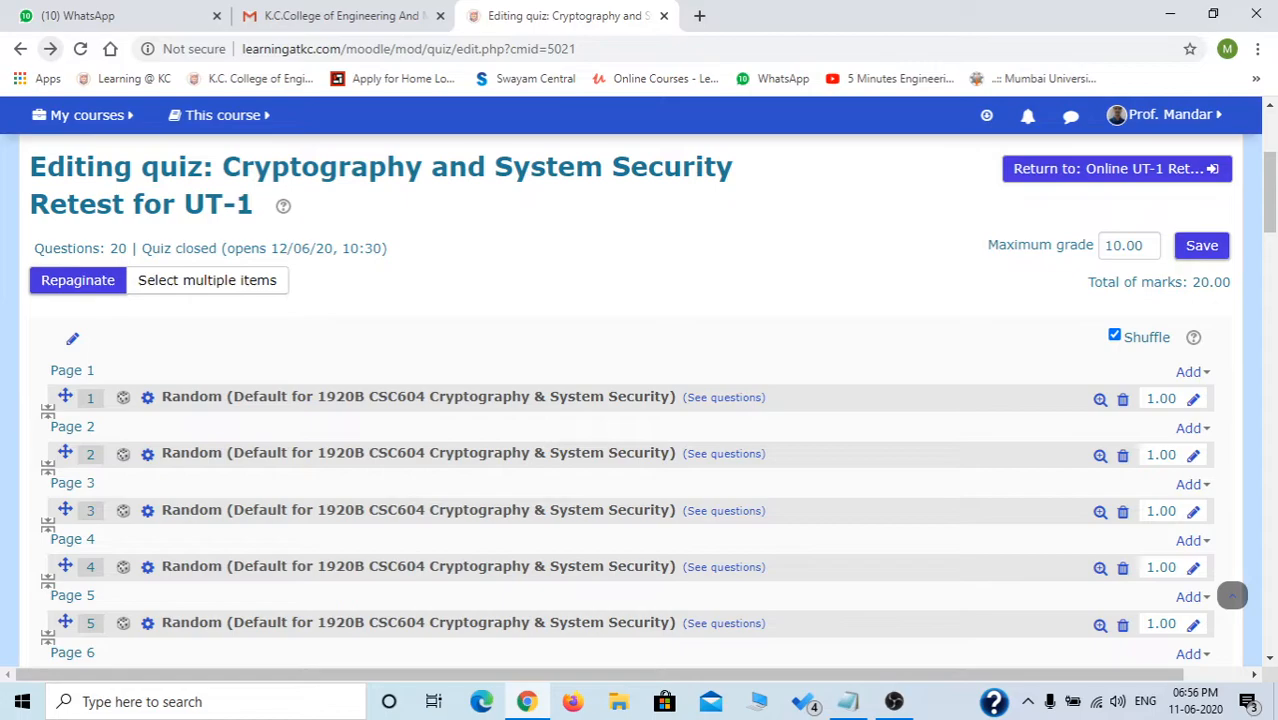
pyautogui.scroll(-10, 1232, 595)
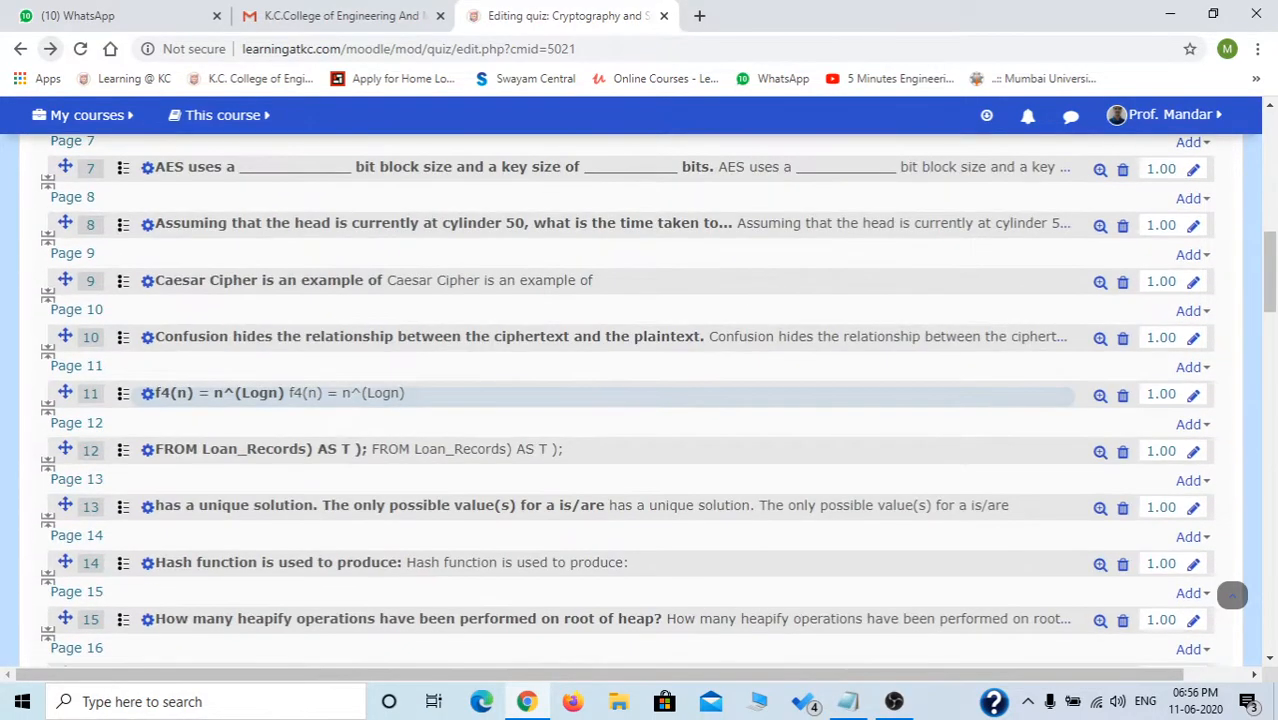
pyautogui.scroll(-11, 1232, 595)
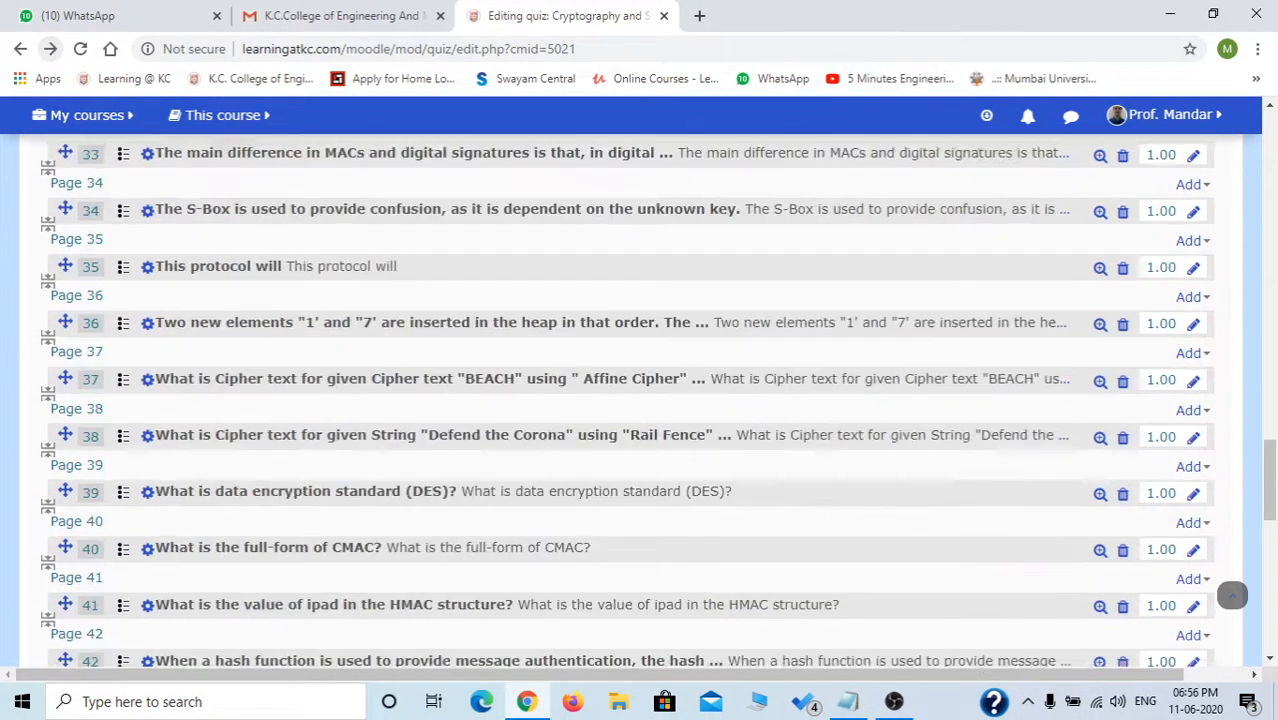
pyautogui.scroll(-4, 640, 483)
pyautogui.scroll(4, 640, 483)
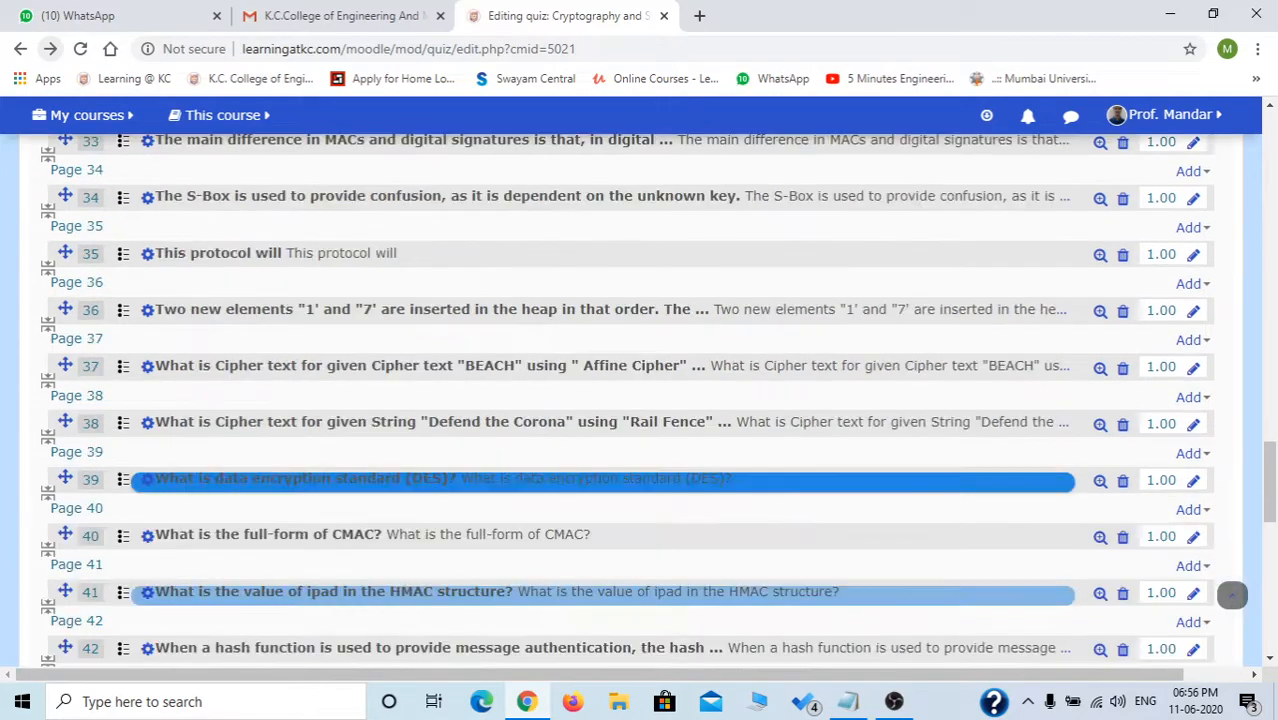
pyautogui.scroll(15, 1232, 595)
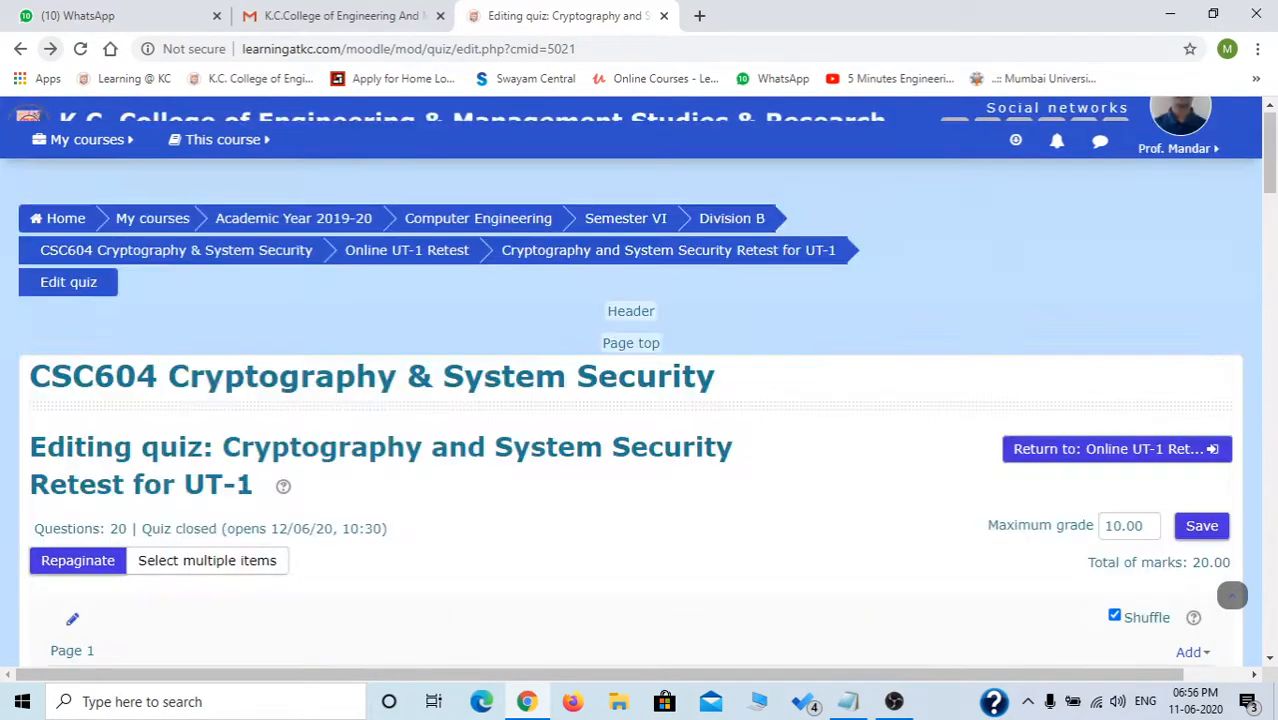
pyautogui.scroll(-2, 1232, 595)
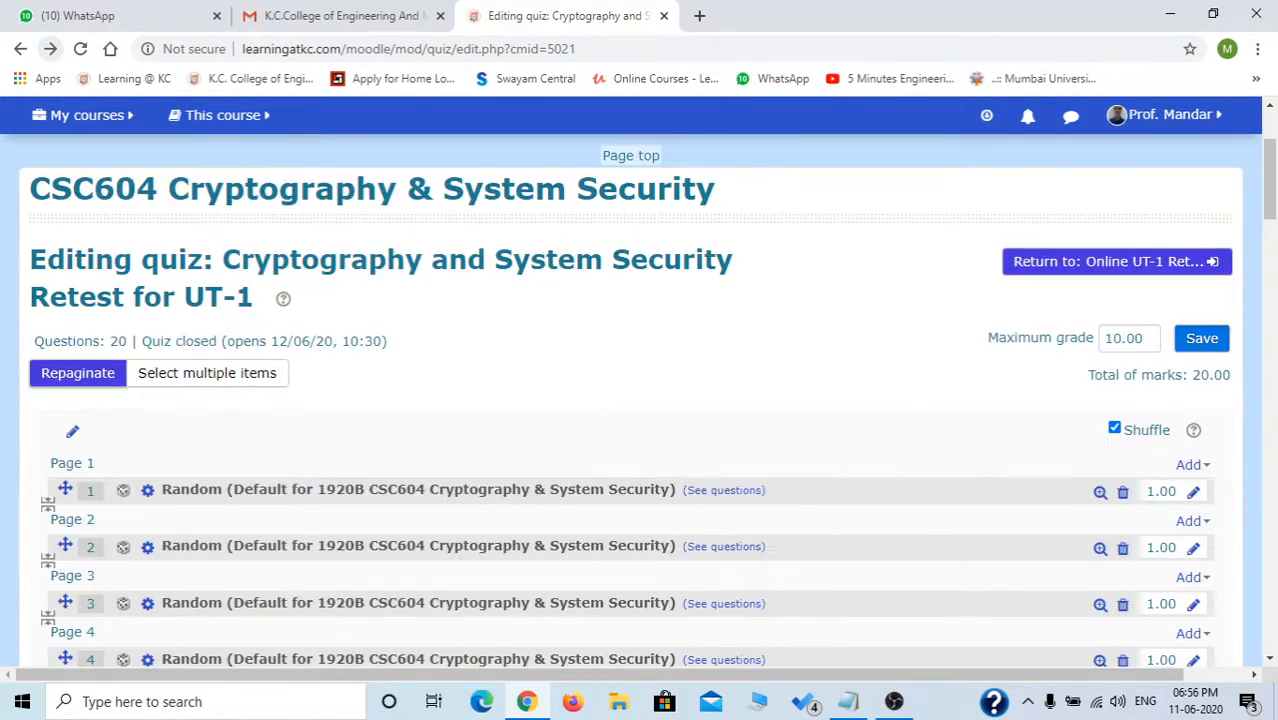
pyautogui.click(1202, 338)
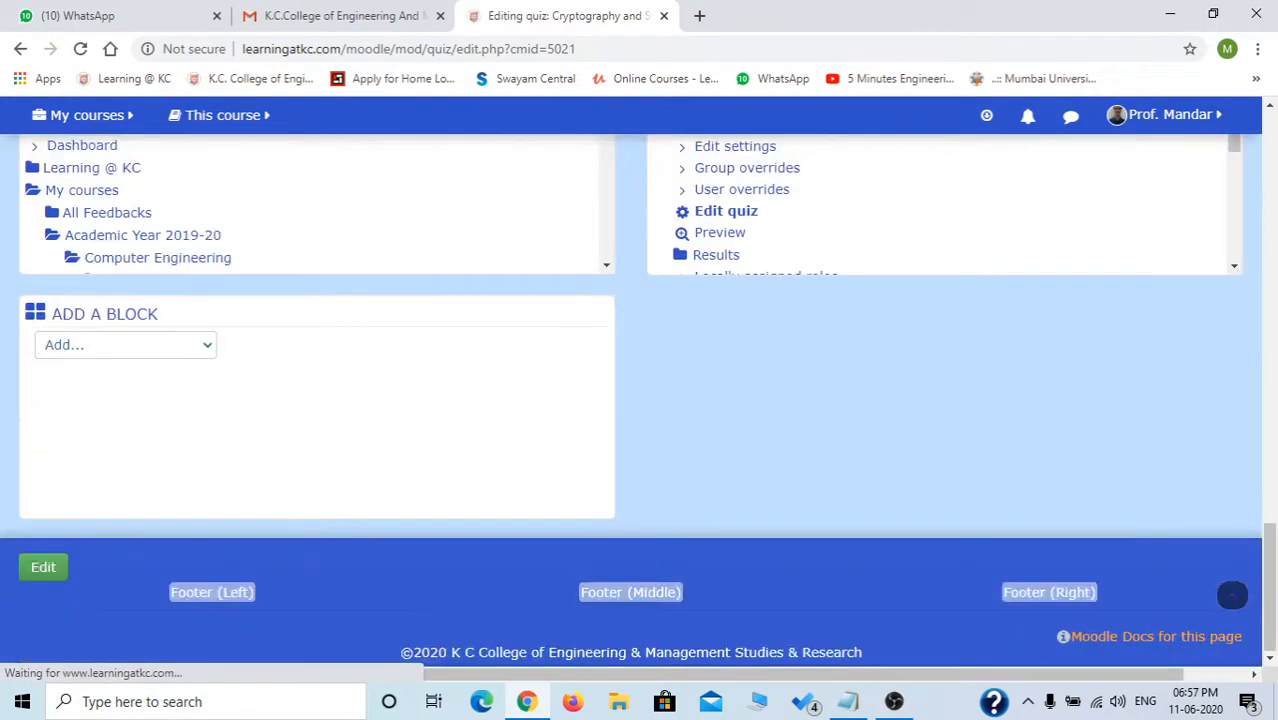
pyautogui.scroll(3, 631, 400)
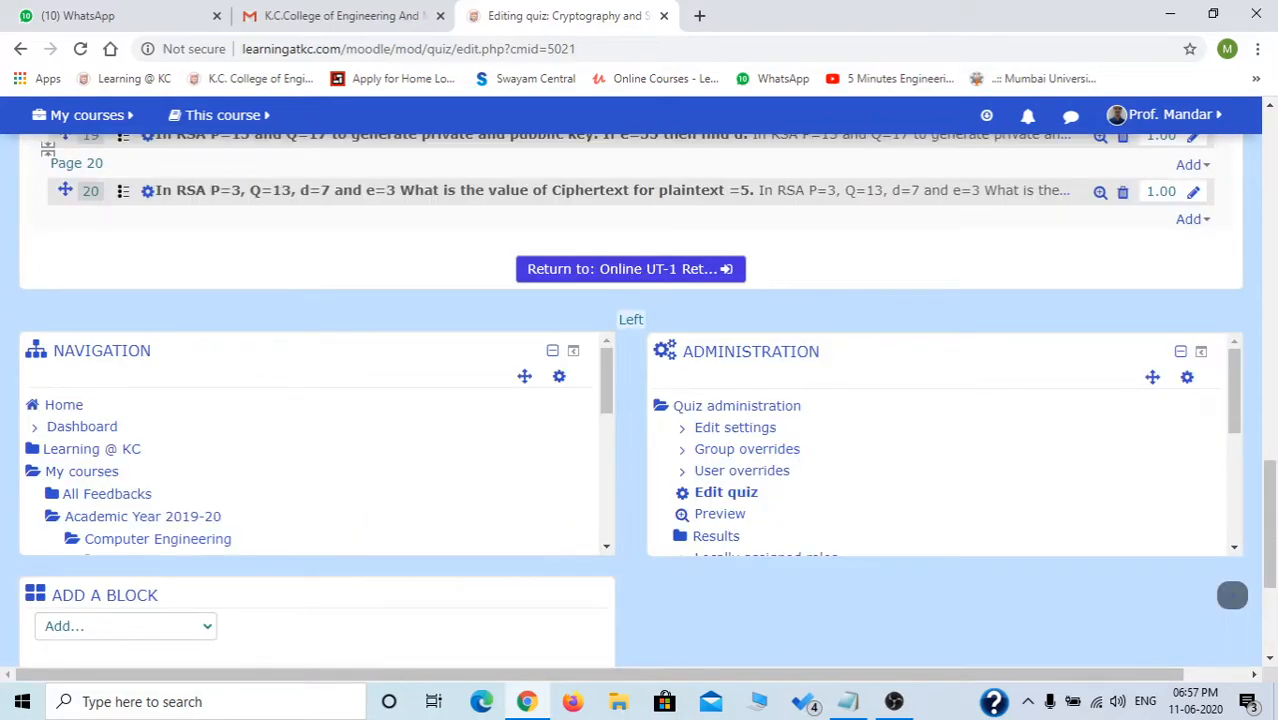
# Preview the retest quiz and start the 40-minute timed attempt at question 1 of 20.
pyautogui.click(719, 513)
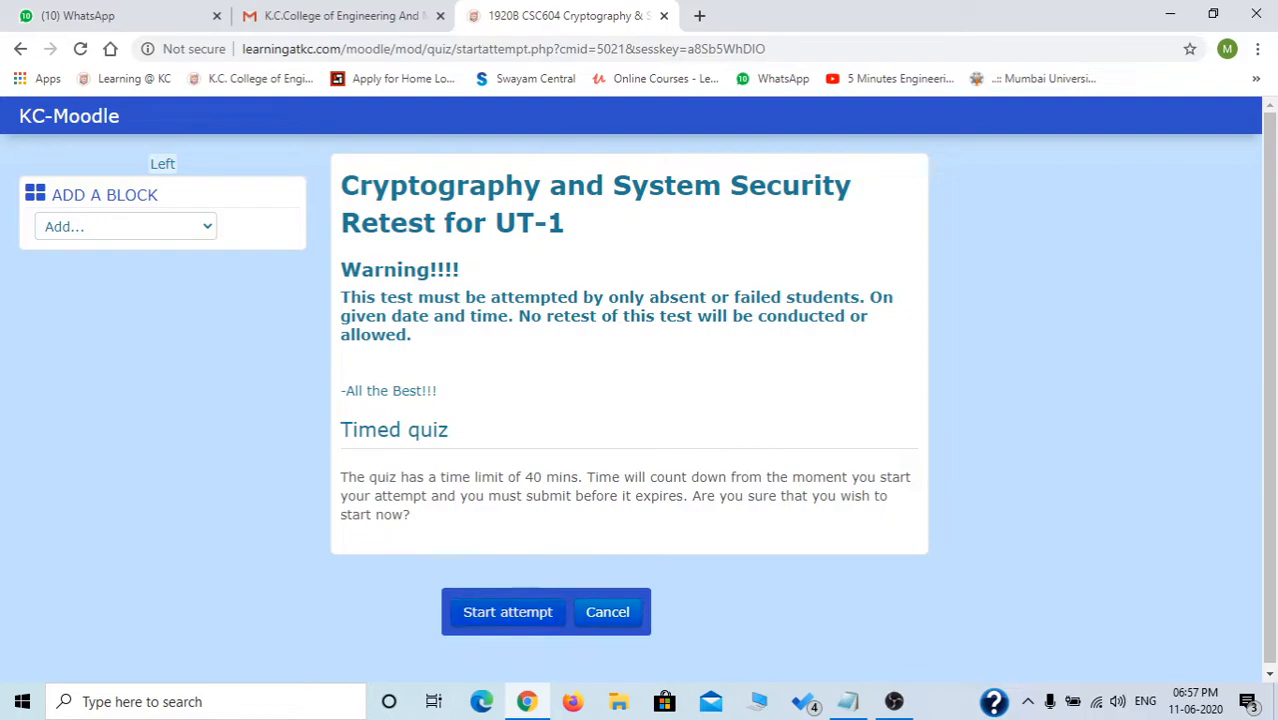
pyautogui.click(508, 612)
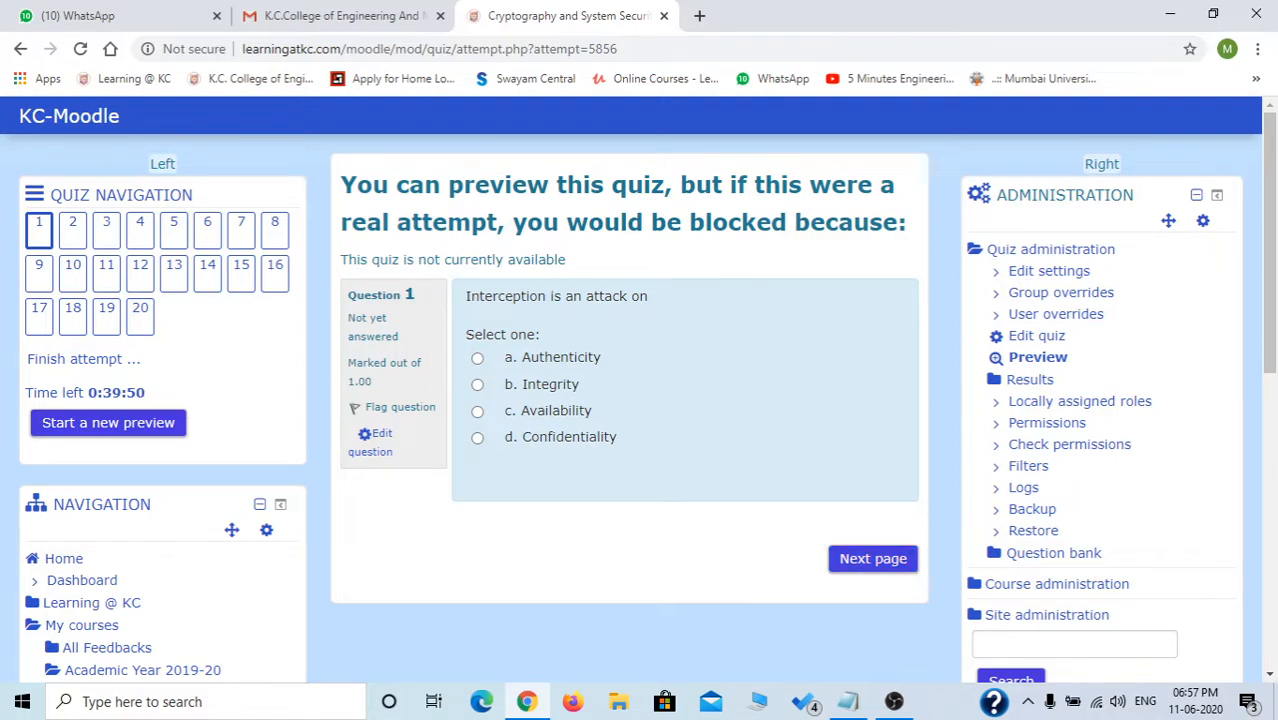
pyautogui.scroll(-4, 1232, 608)
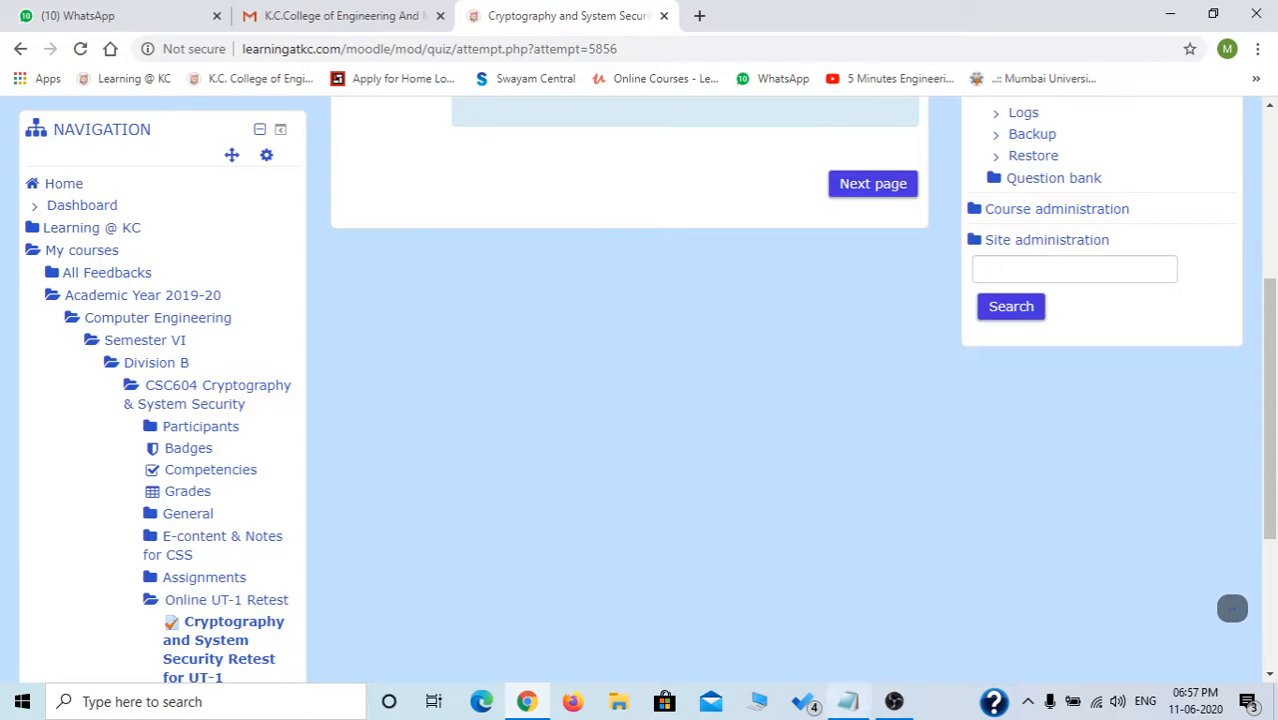
pyautogui.scroll(1, 640, 390)
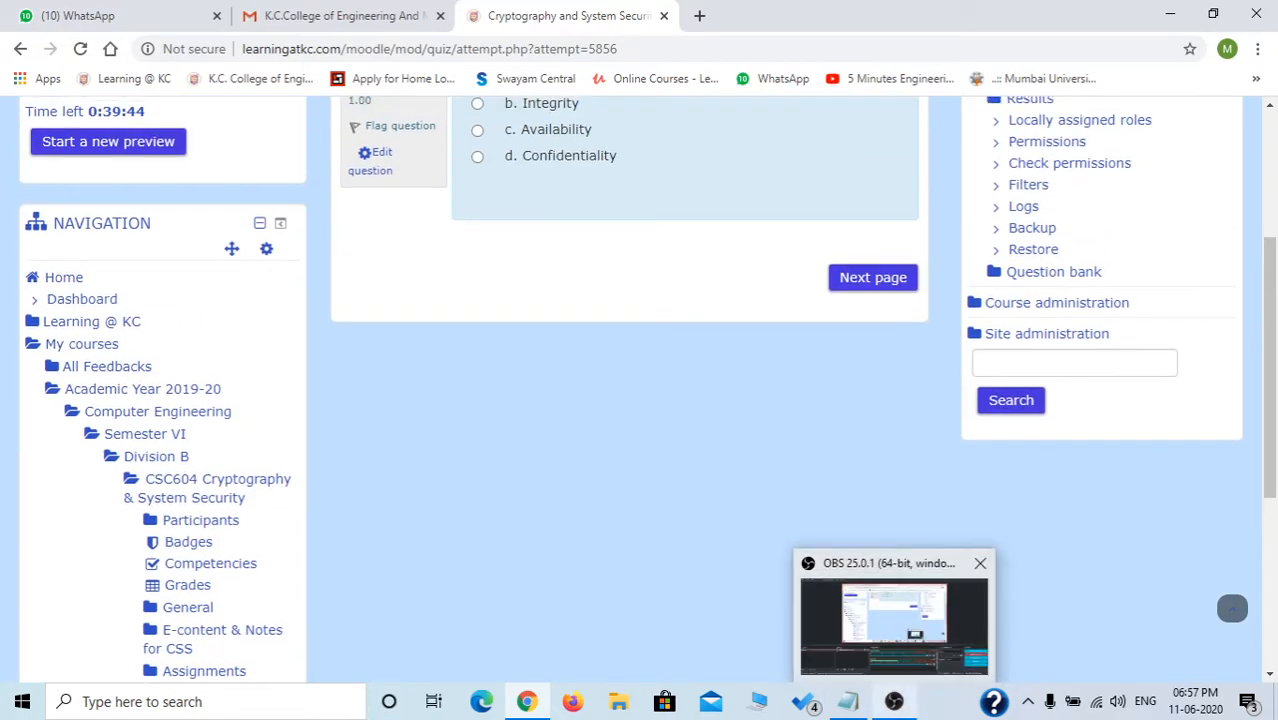